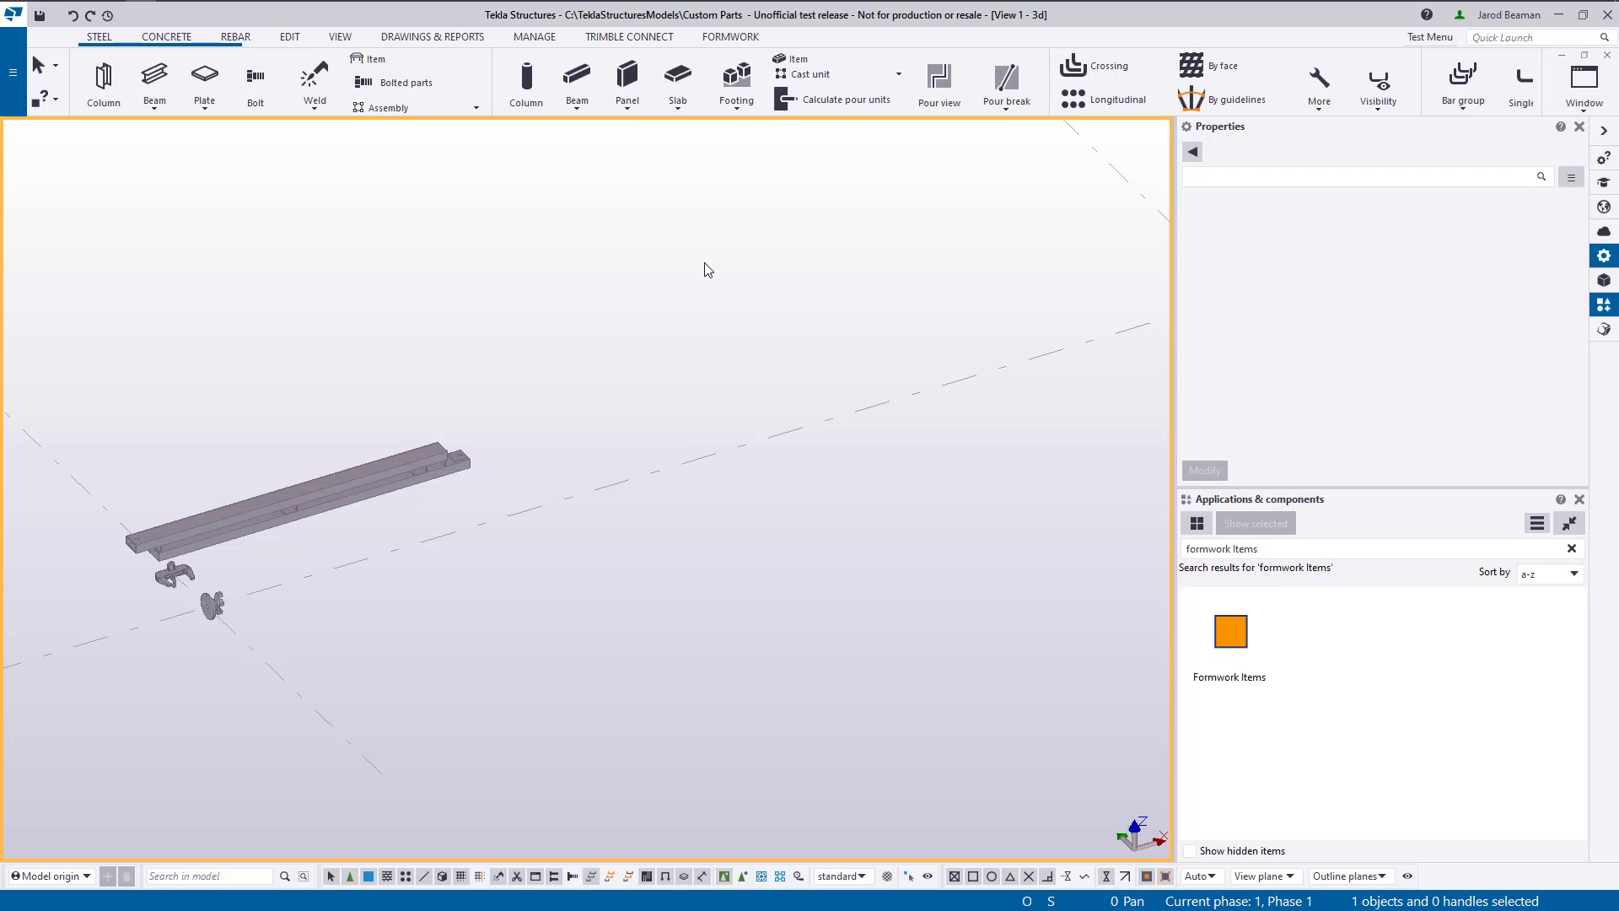
Start placing an item and browse the shape catalog to the Supplier - Trimble group under Formwork
click(420, 59)
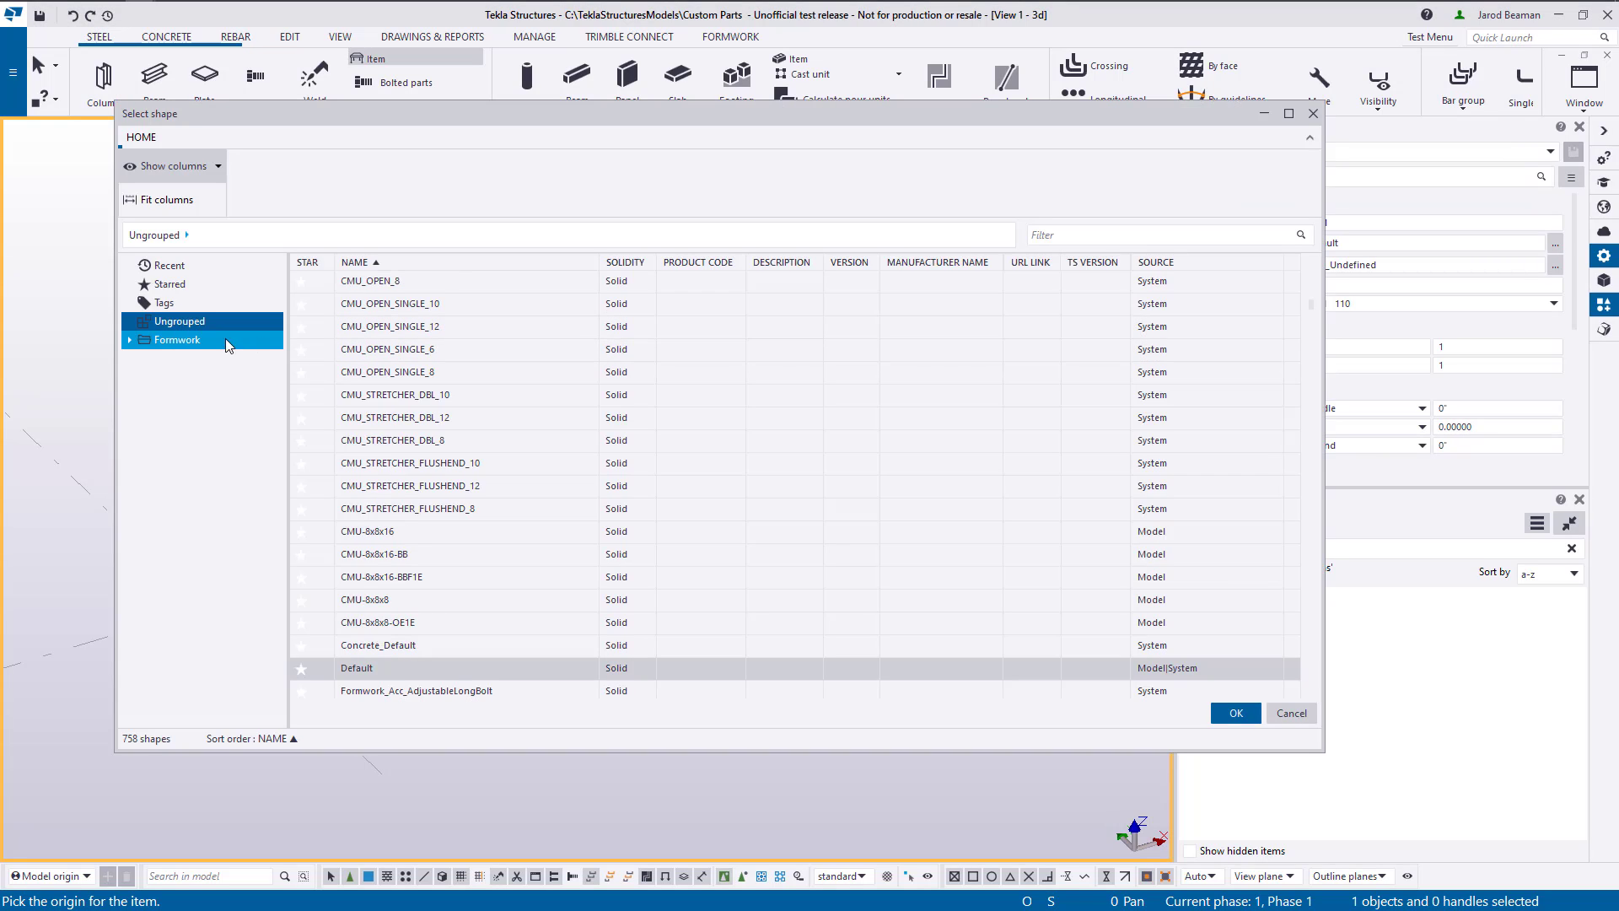
click(154, 343)
click(131, 339)
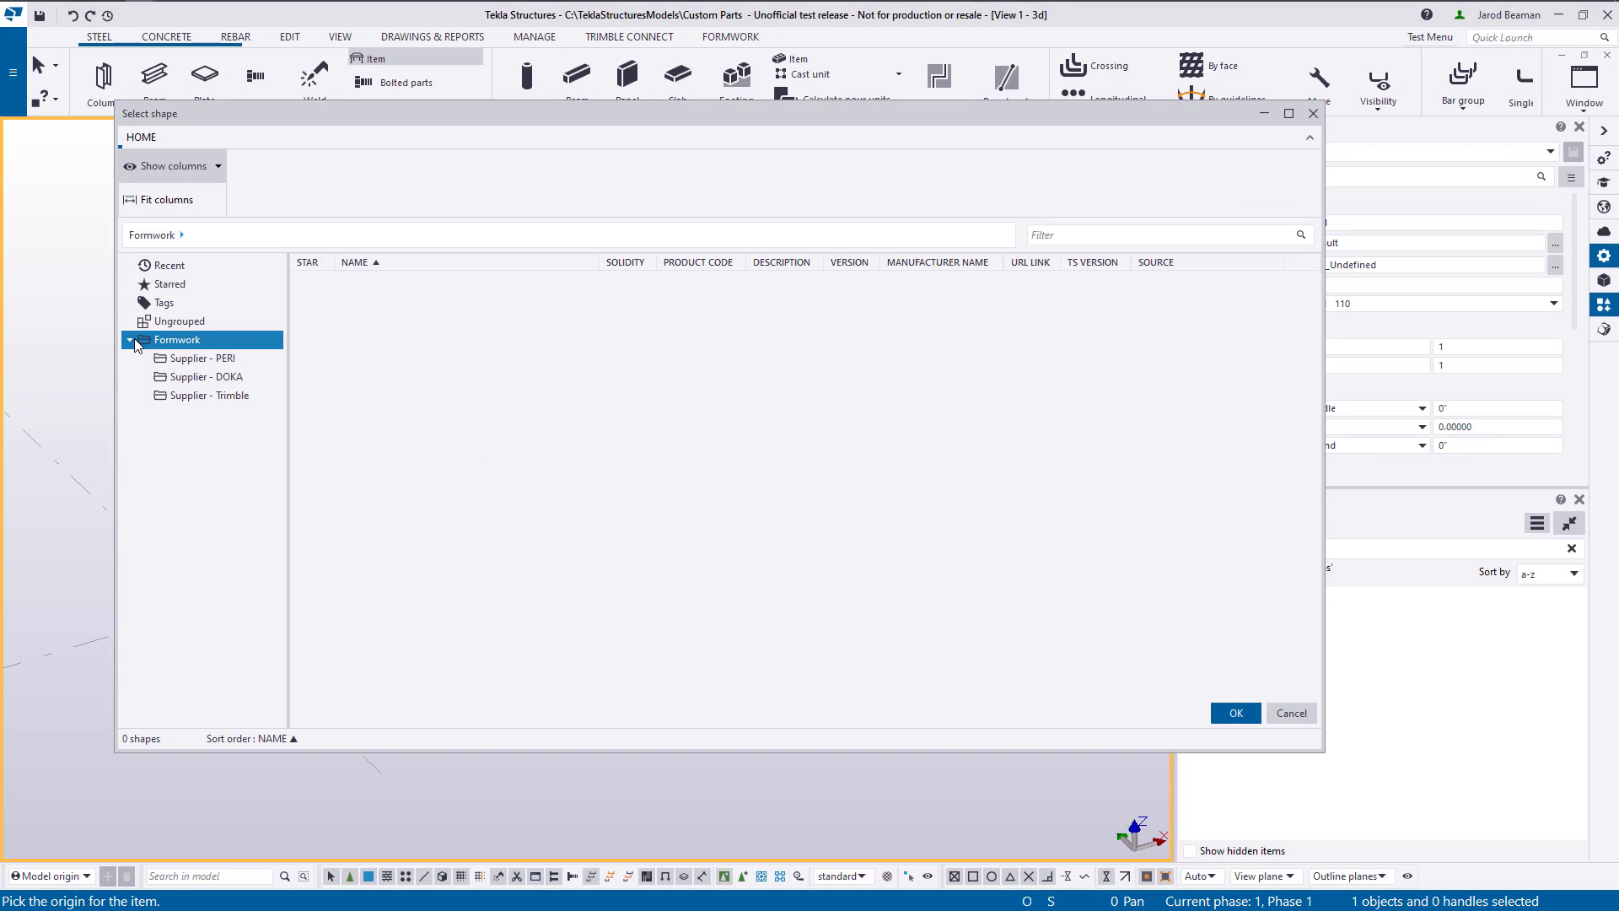
click(191, 402)
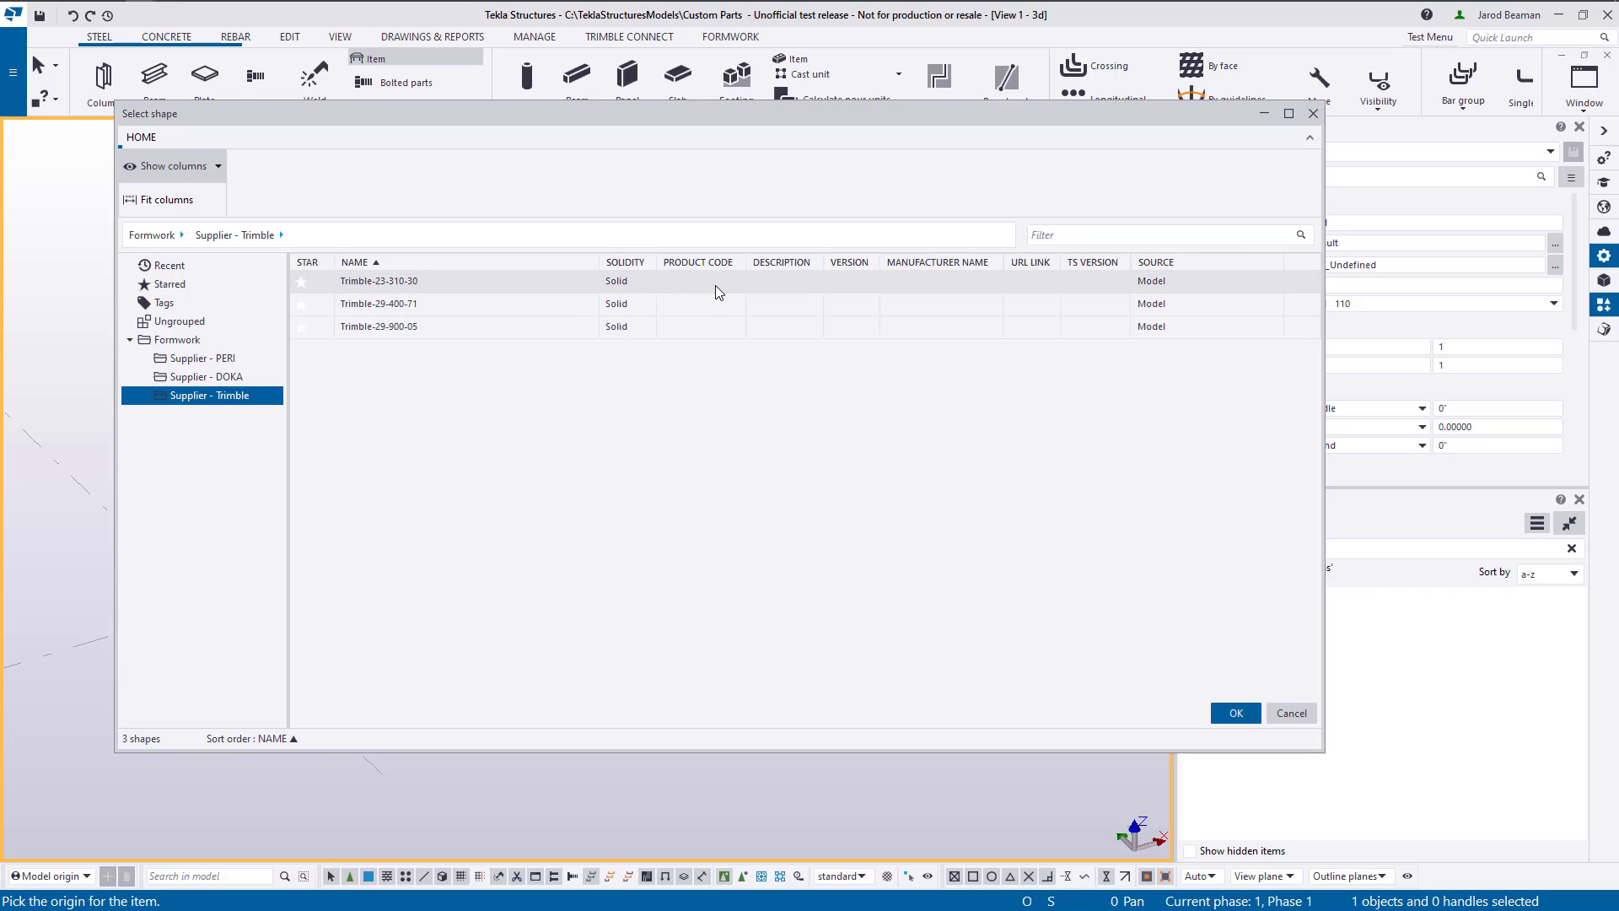
Load the Alignment Rail 6' settings with shape Trimble-23-310-30 in Formwork Items and place the rail along the grid line
double_click(649, 280)
click(481, 309)
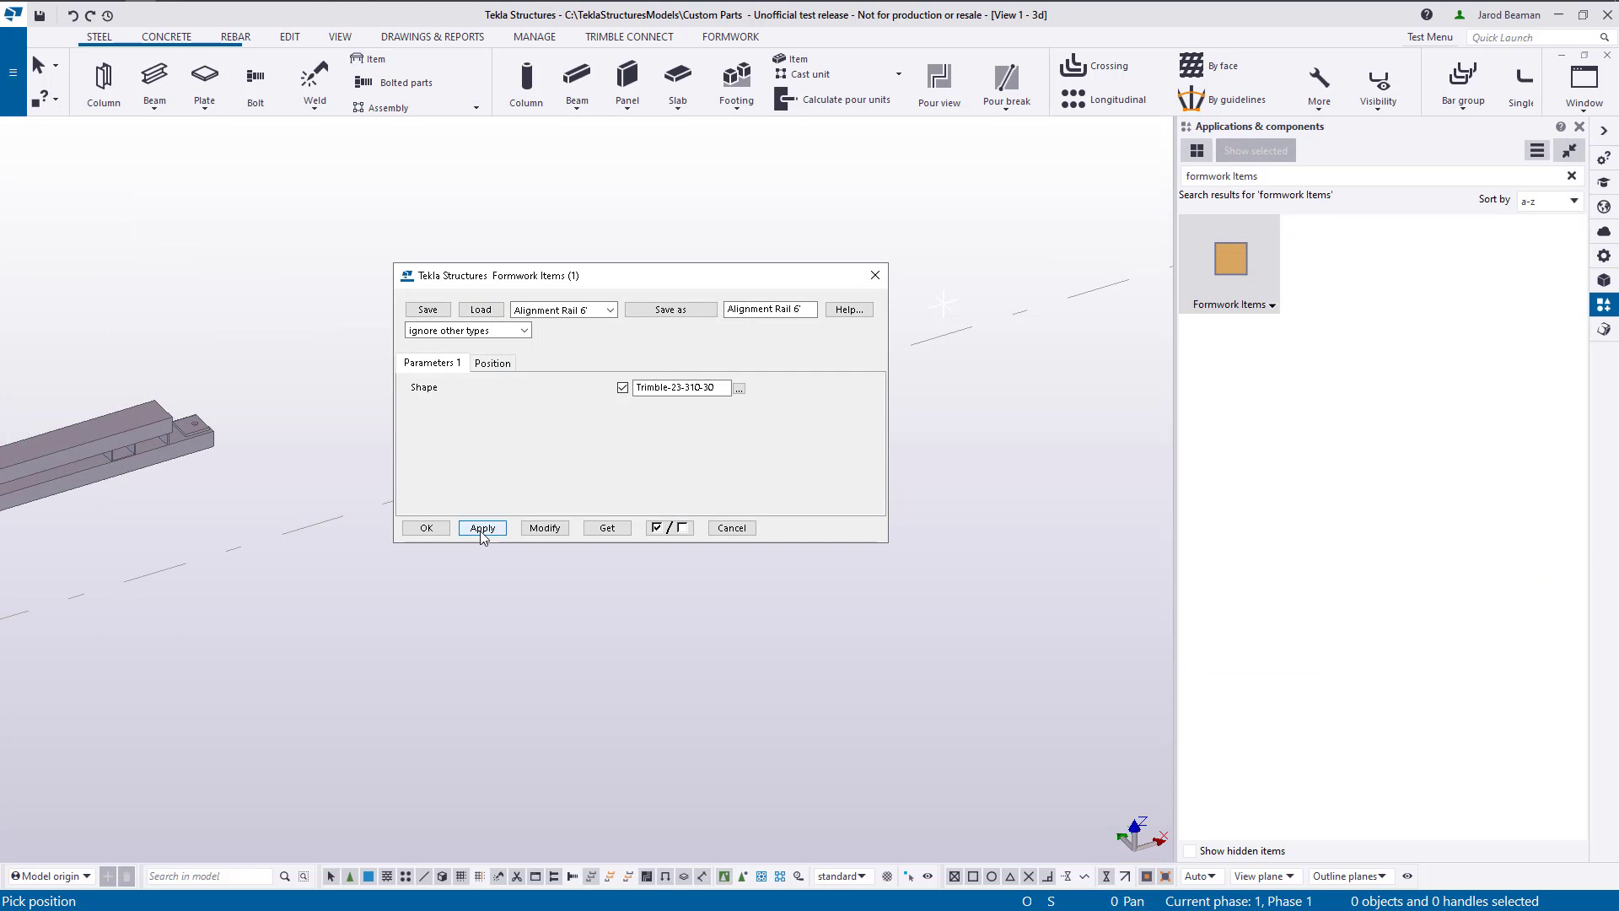
click(426, 528)
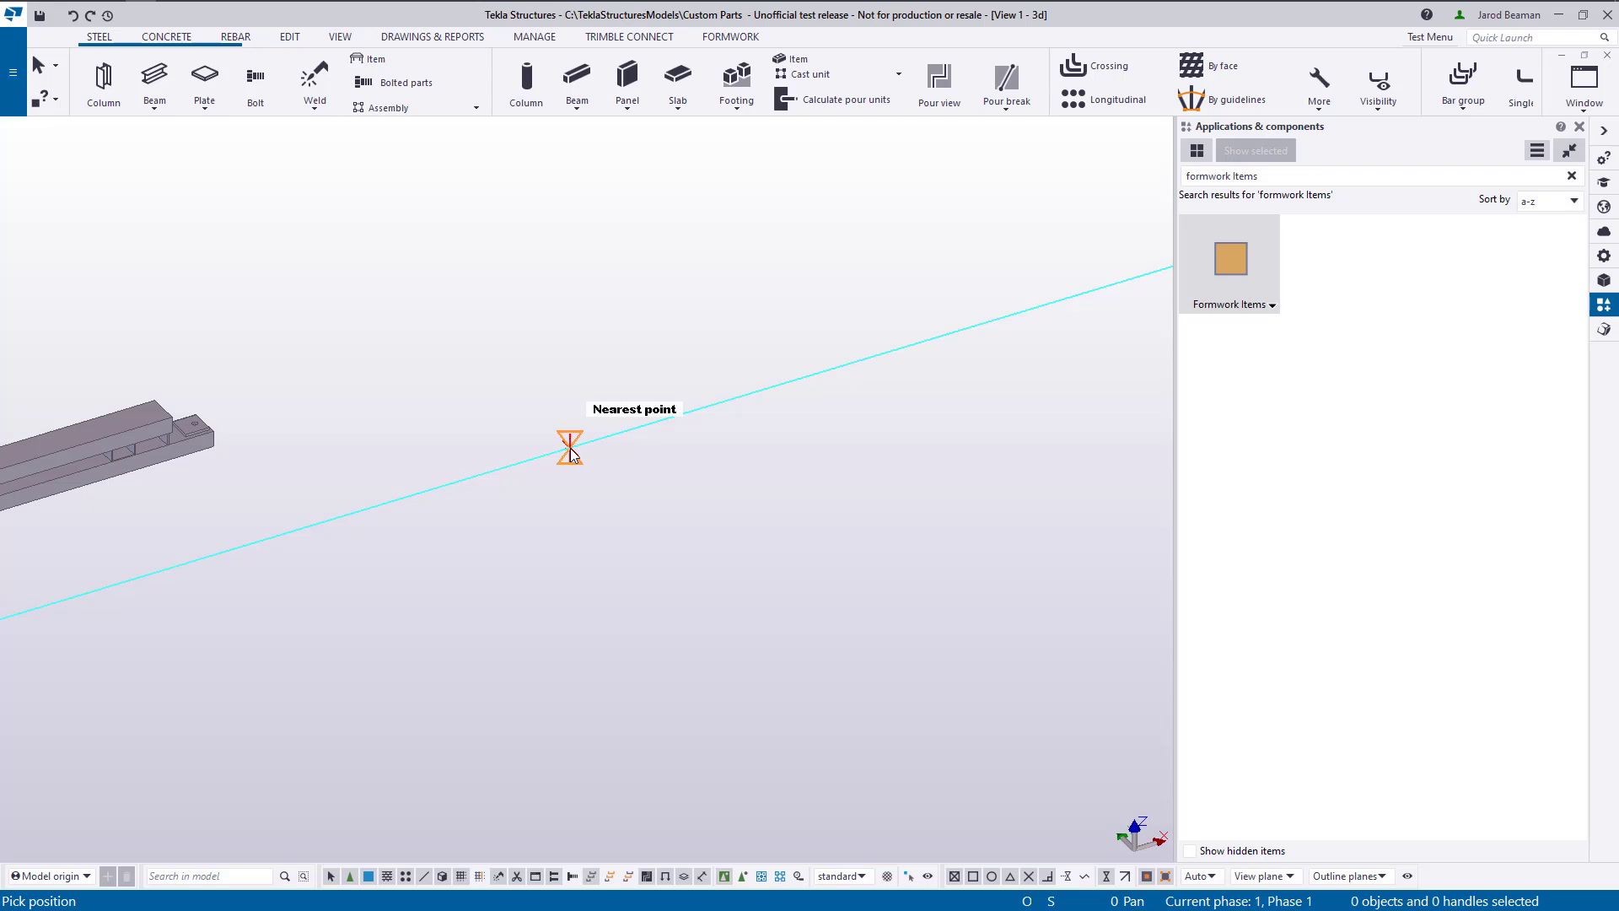
click(570, 448)
click(797, 379)
key(Escape)
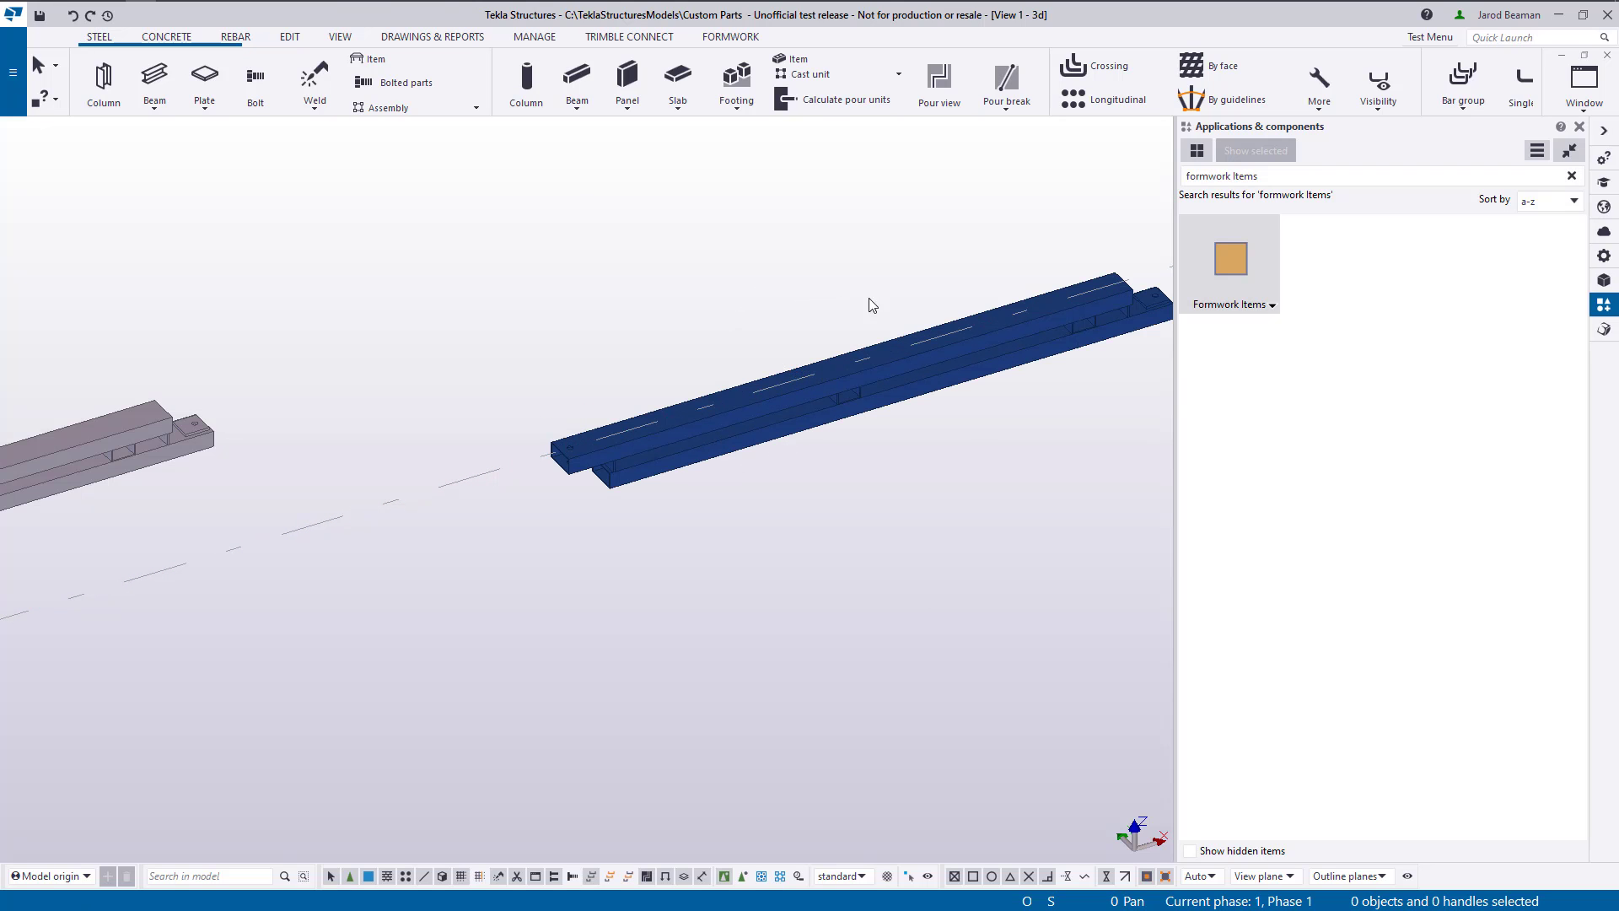
Inquire the newly placed alignment rail and read through its product properties
click(640, 470)
scroll(359, 354, down, 15)
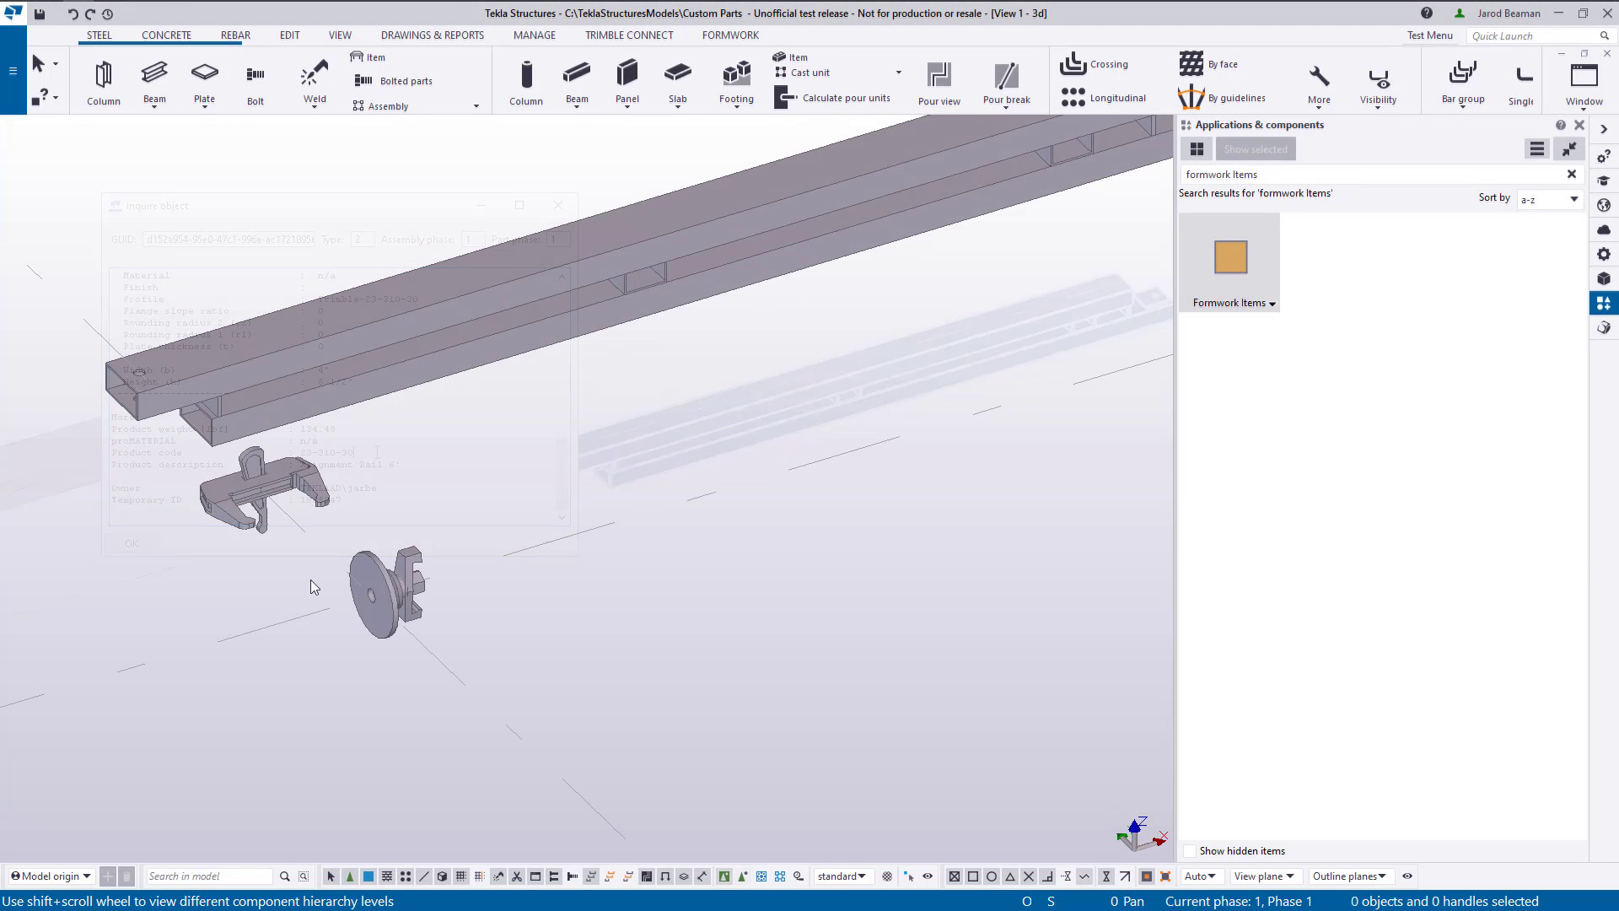
Check the handles of the disc-shaped item and the long rail, and open Shape Data.csv from the Custom Parts folder
click(418, 570)
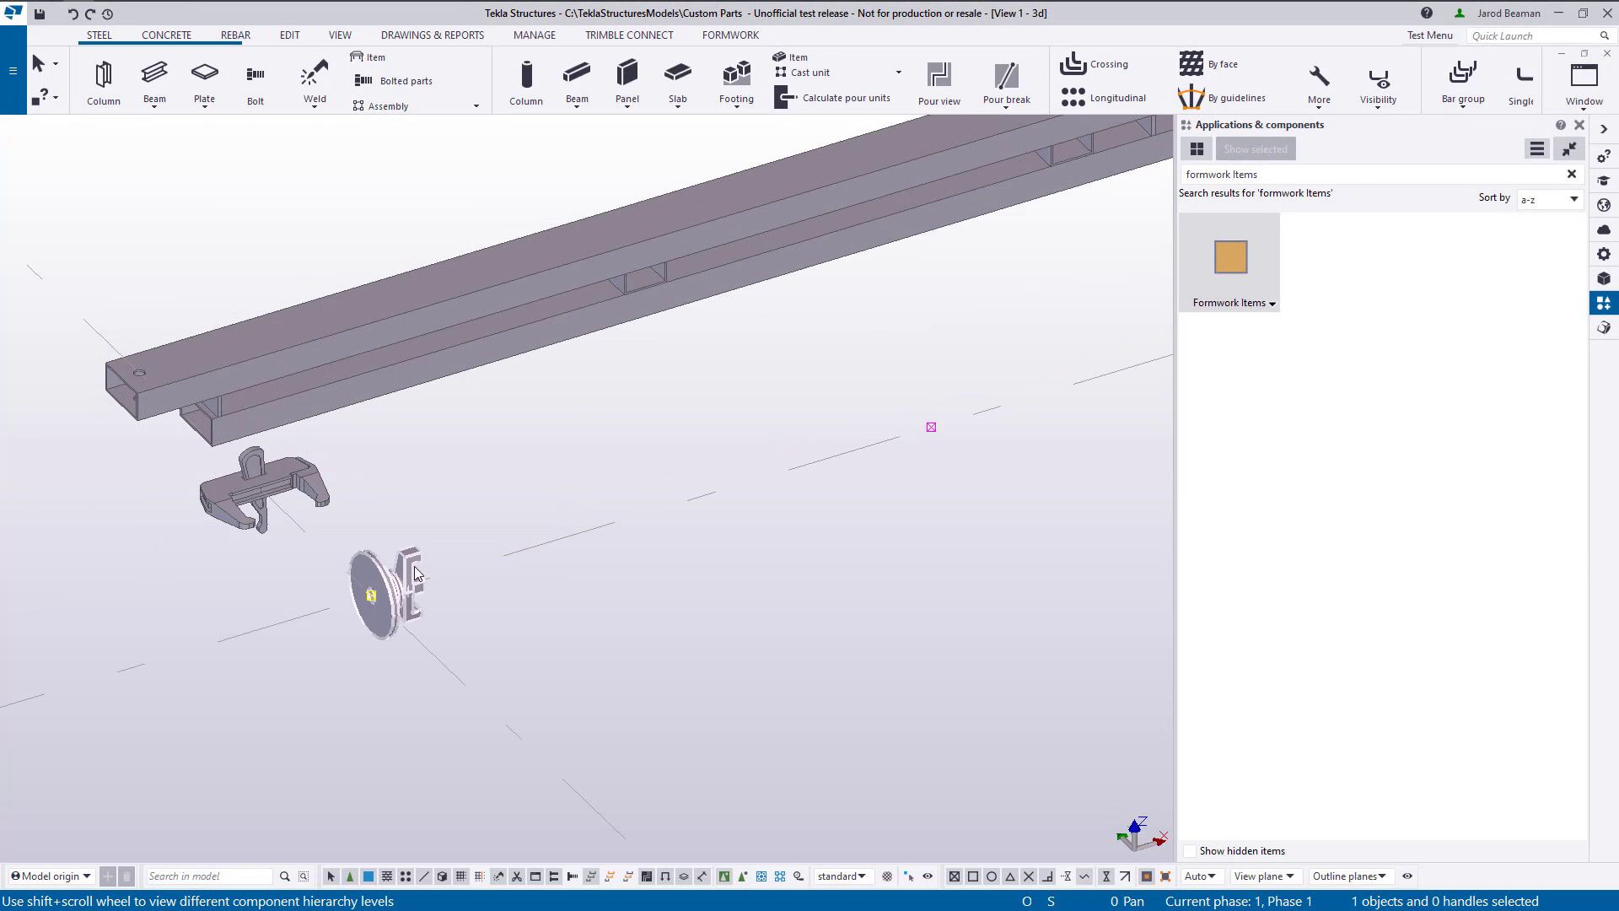
click(324, 353)
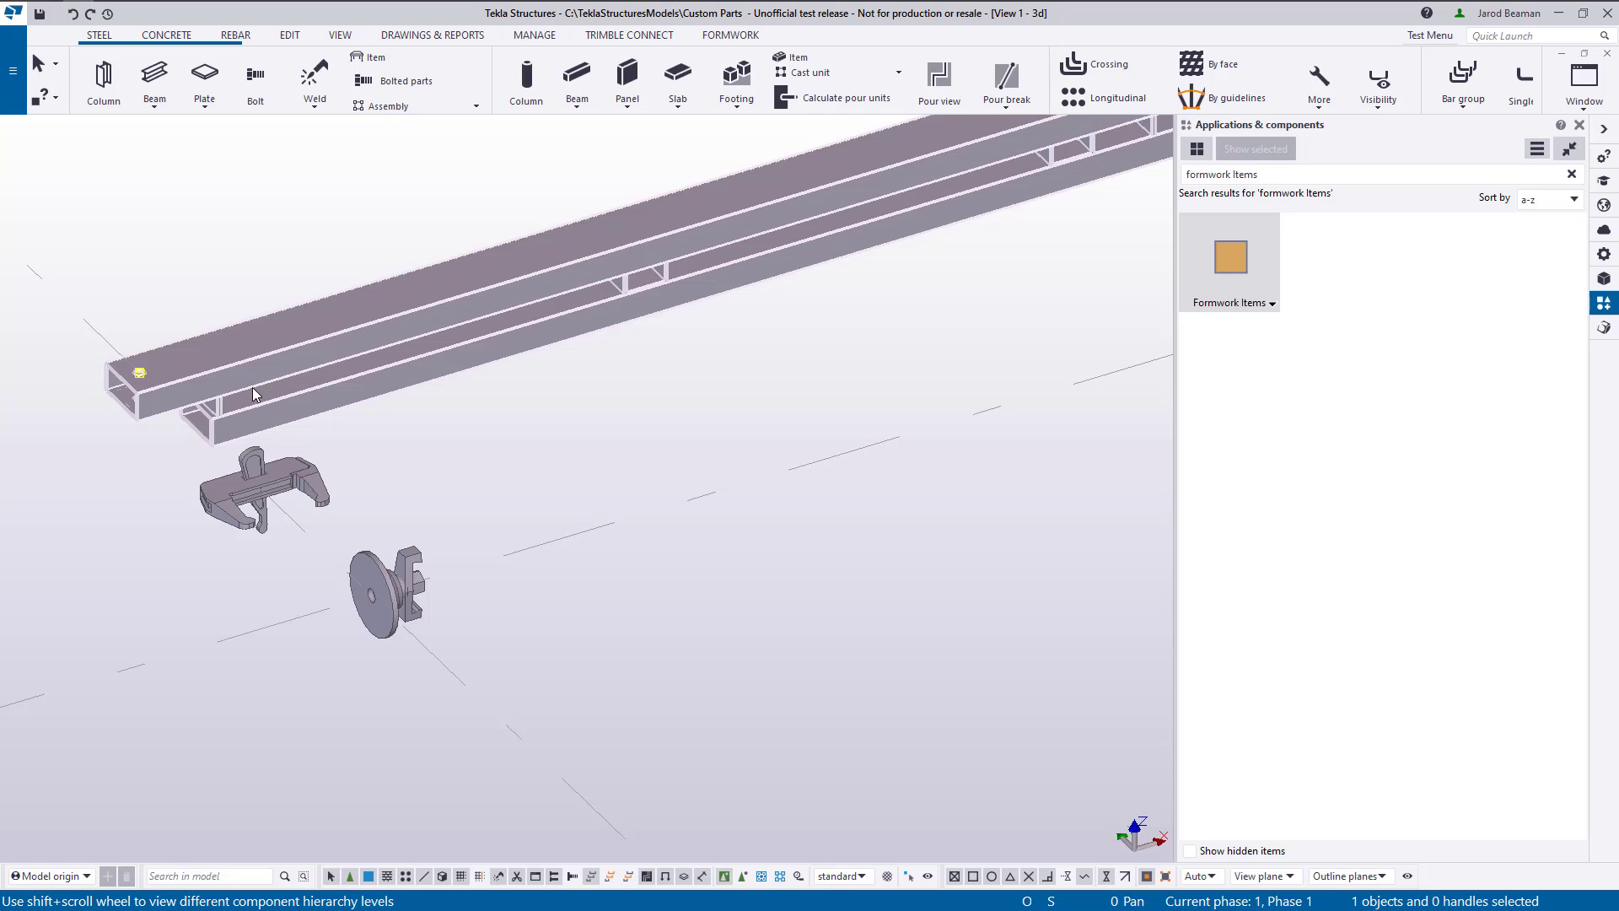
scroll(253, 393, down, 3)
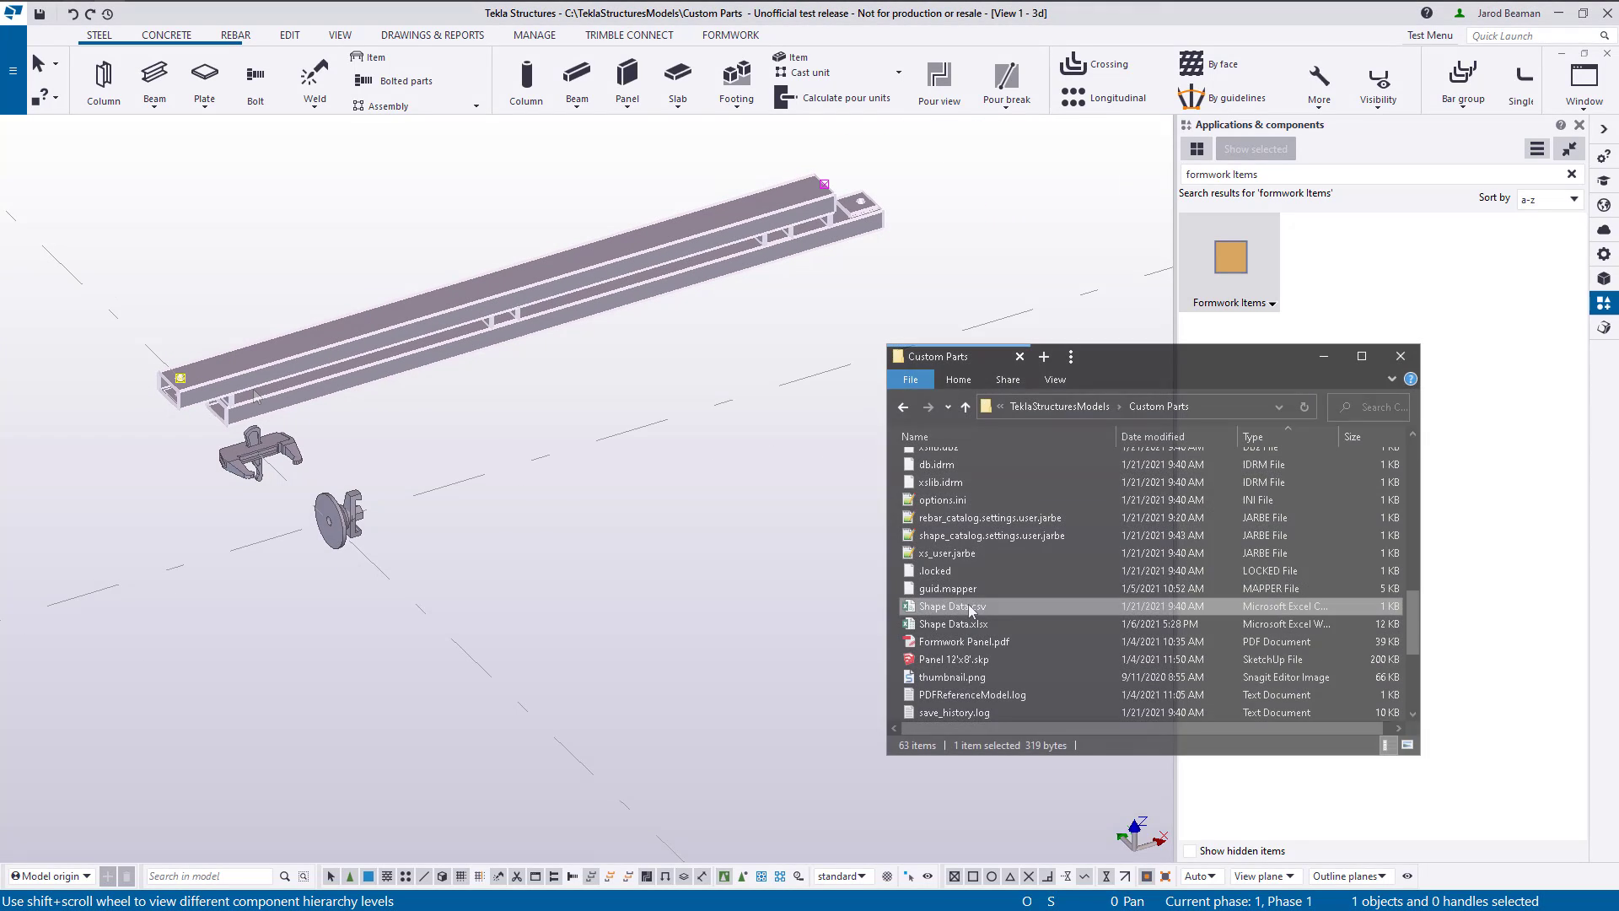
double_click(952, 605)
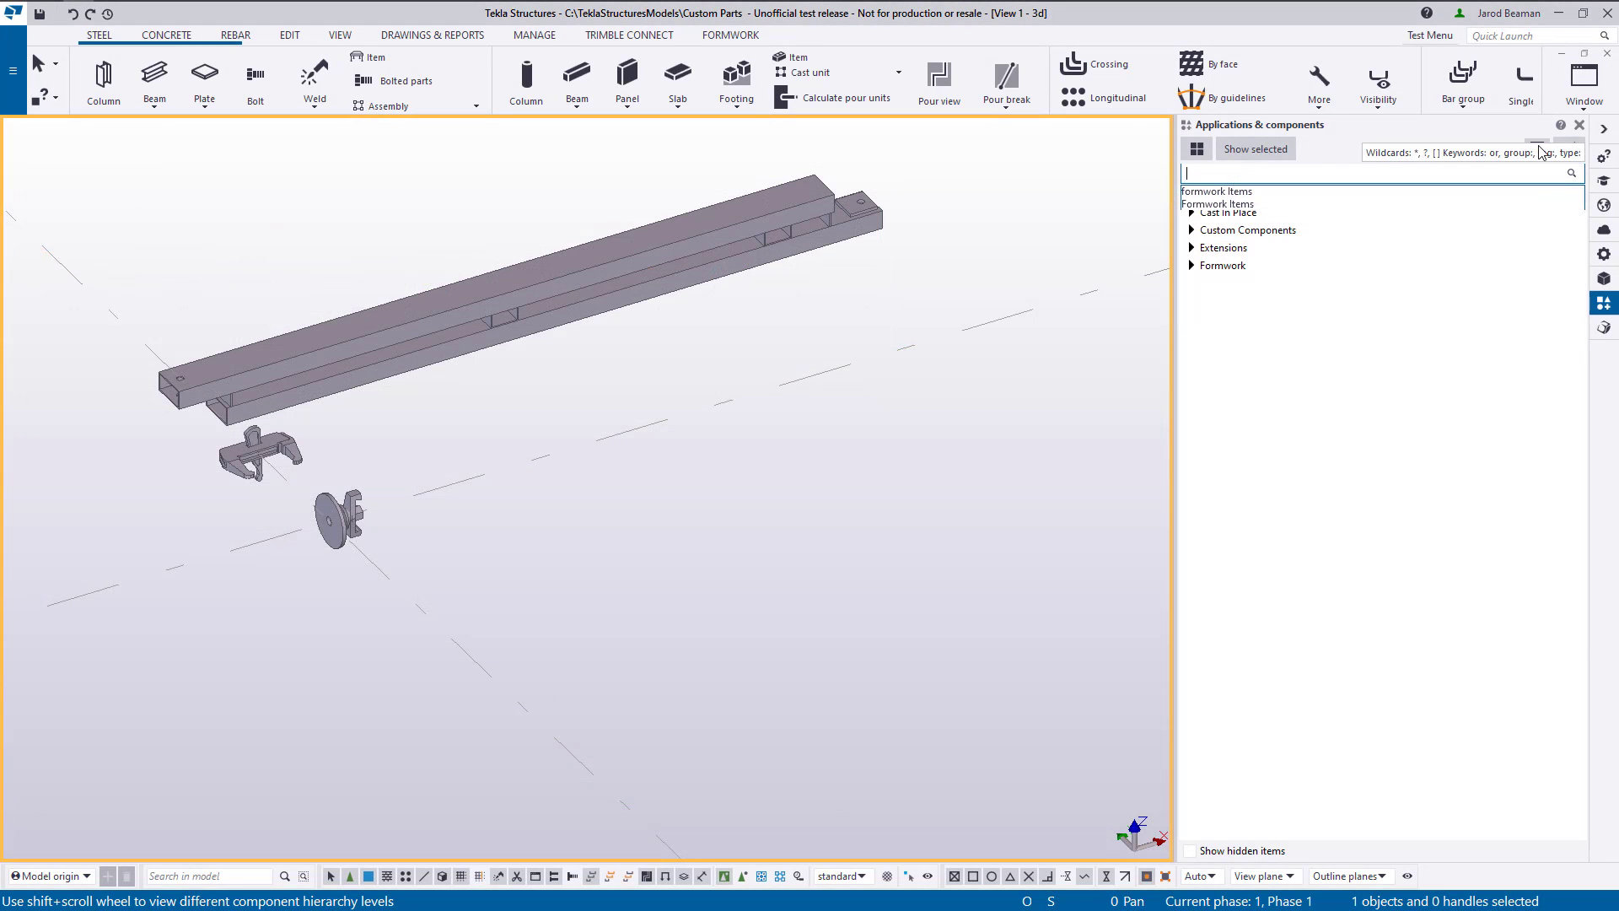
Start defining a custom component of type Part named Trimble Item and review its advanced positioning options
click(1537, 149)
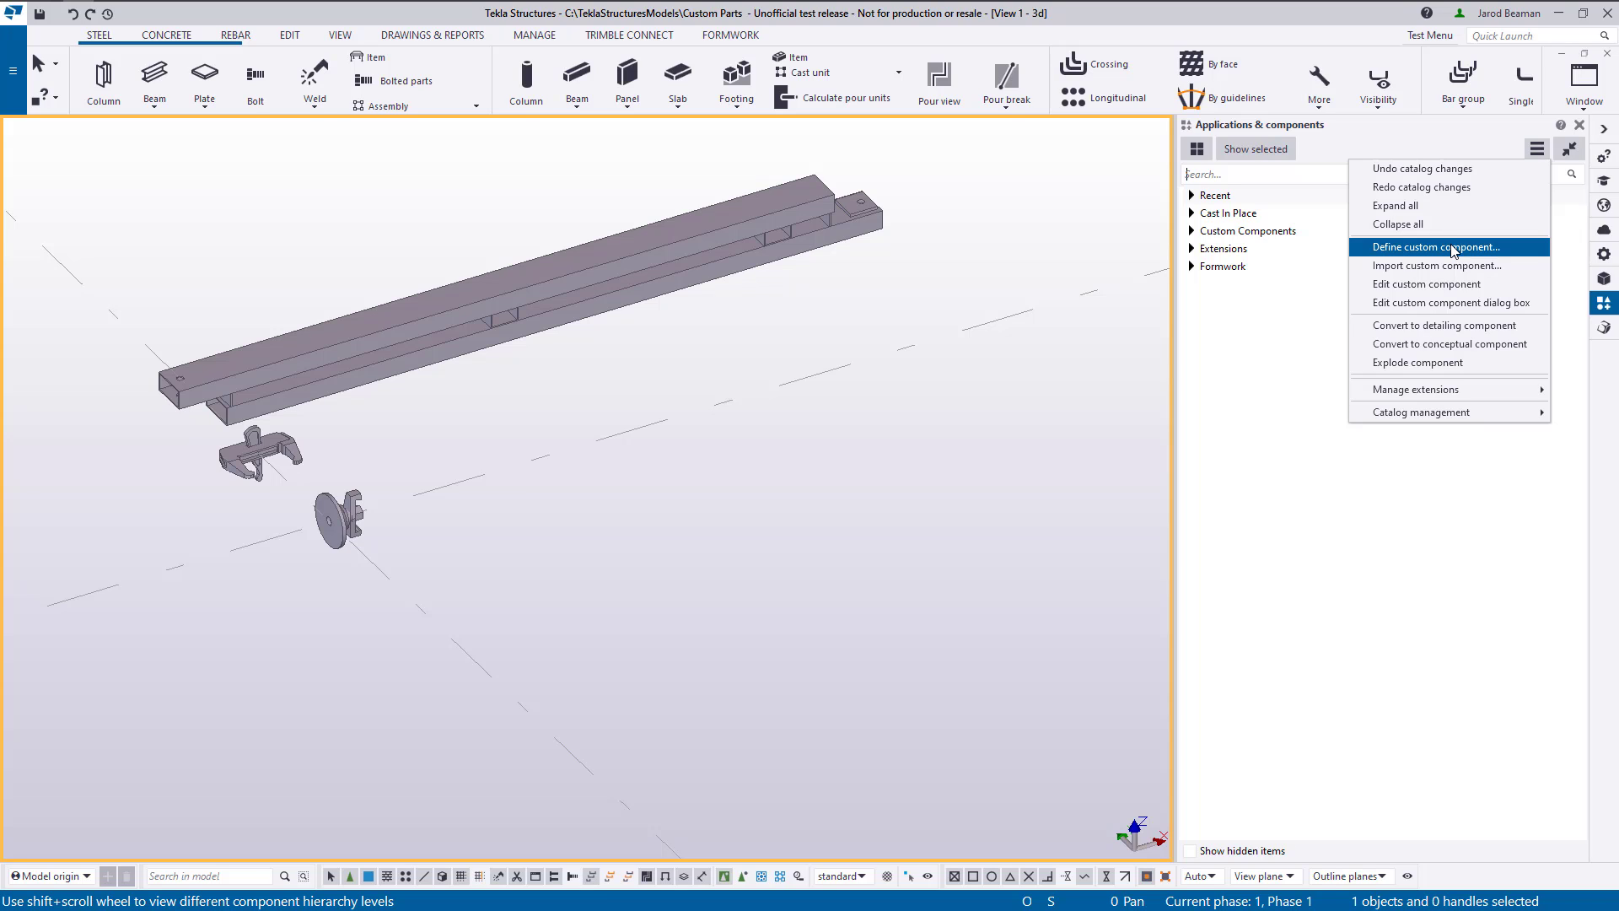
click(1454, 247)
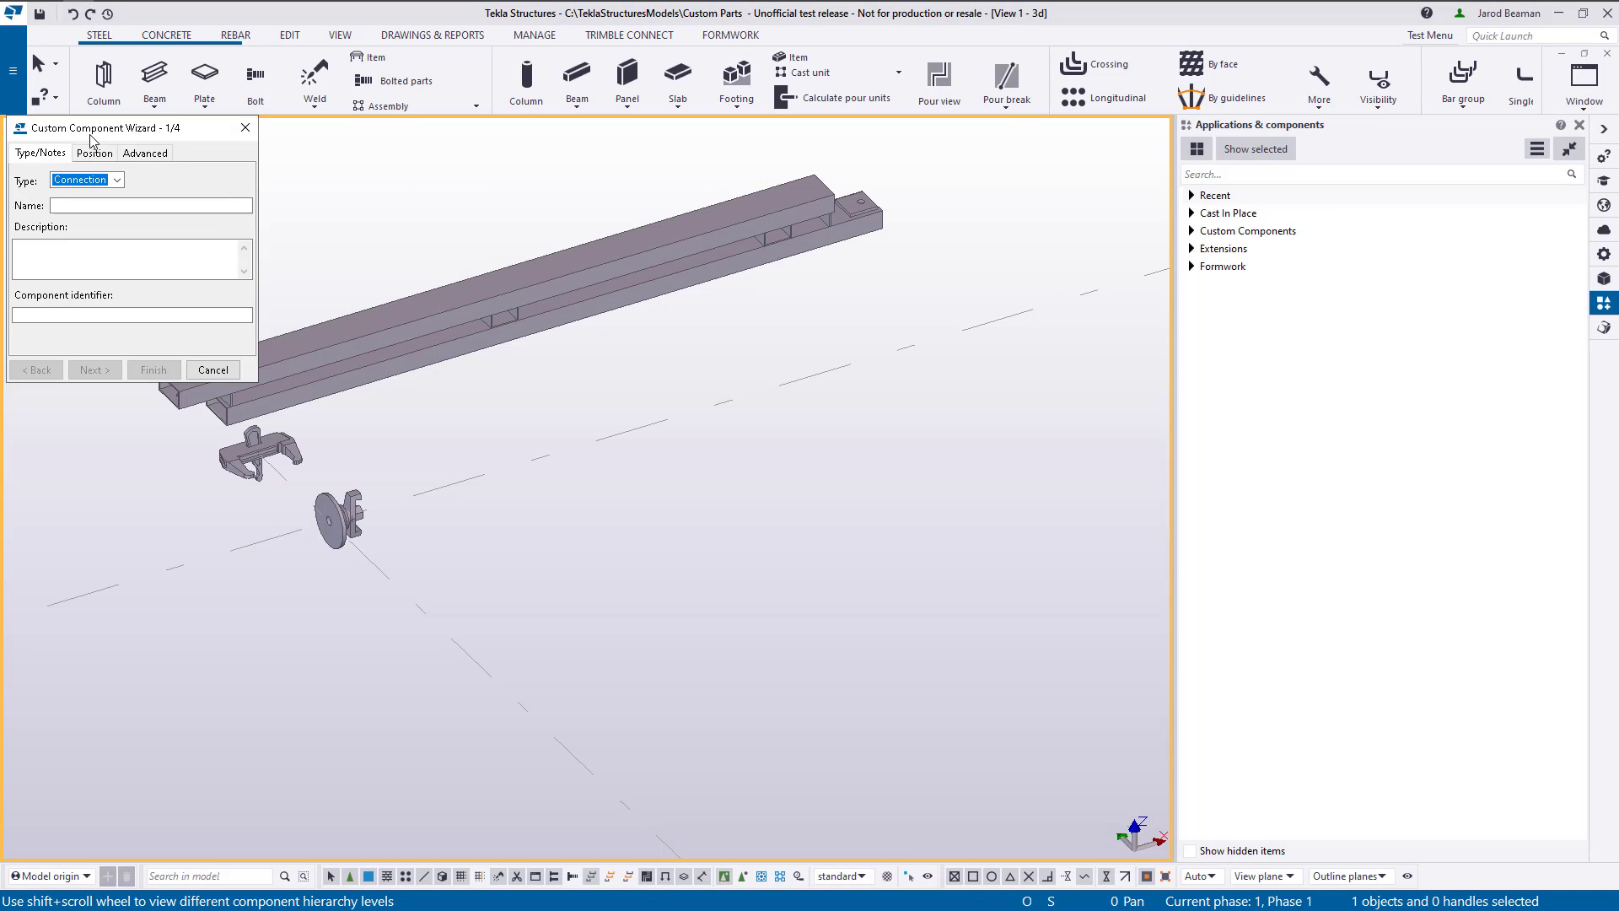
click(103, 178)
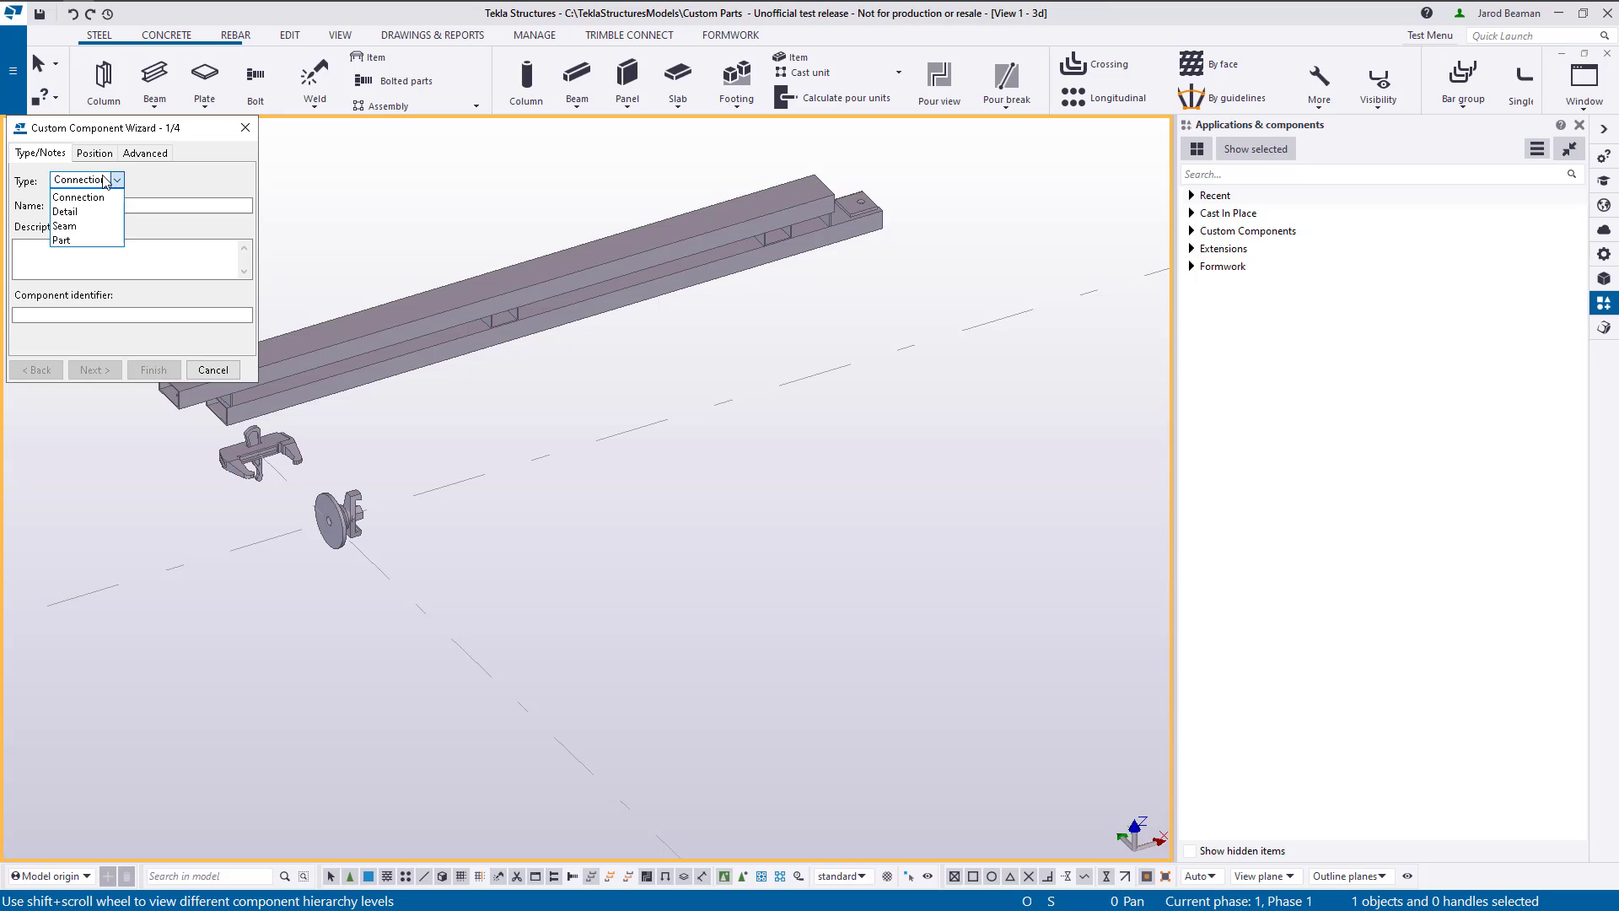
click(86, 241)
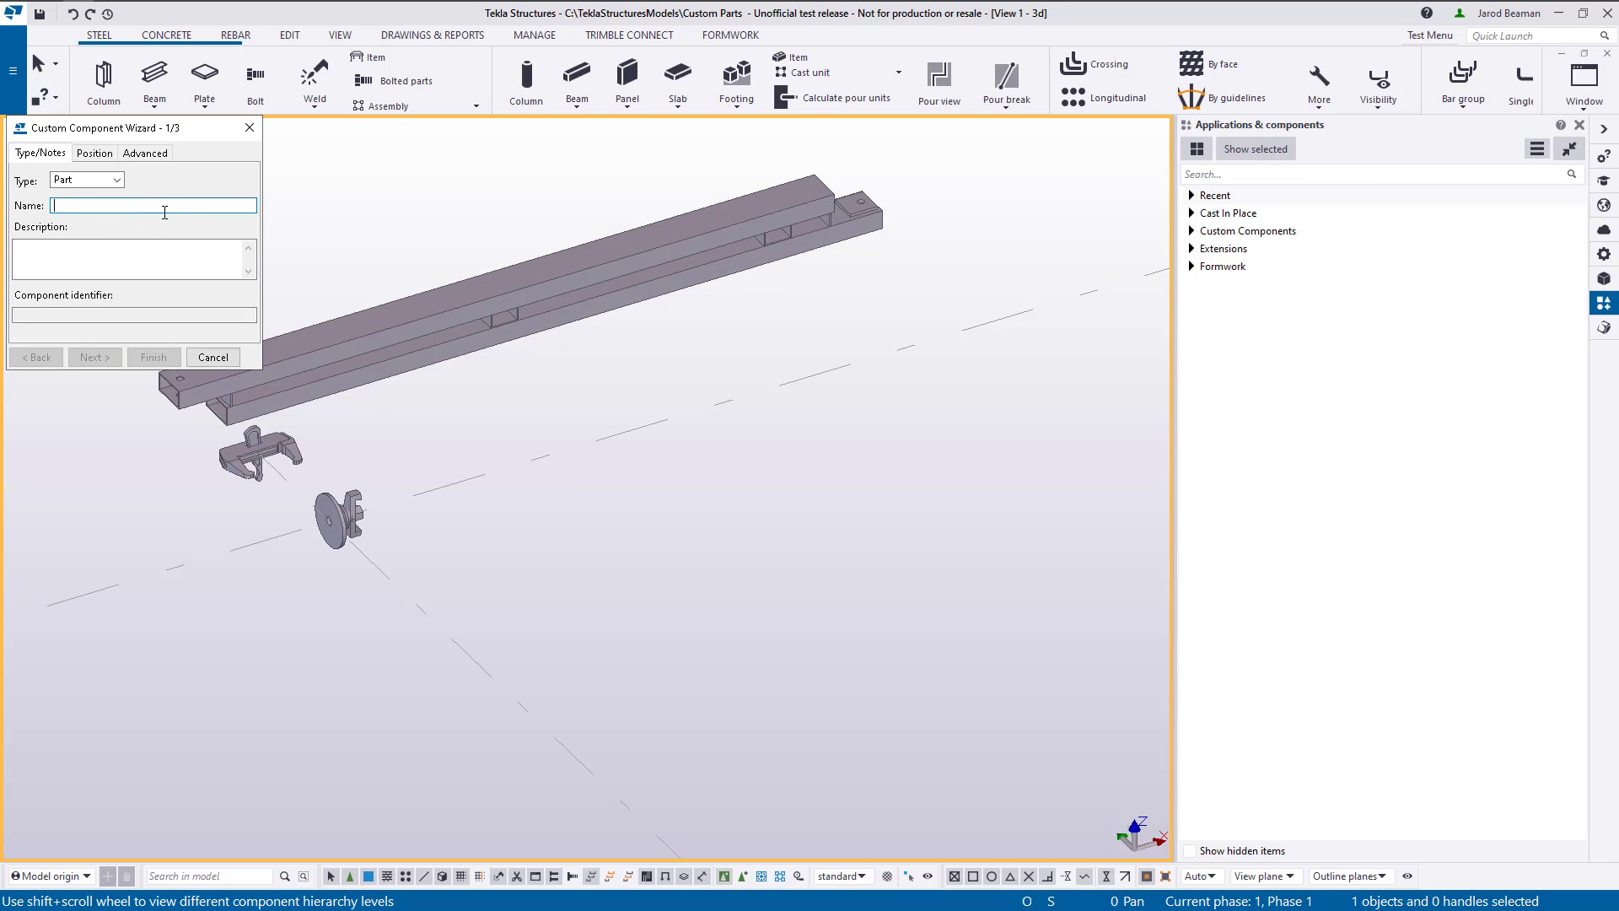
text(Trimble Item)
click(145, 154)
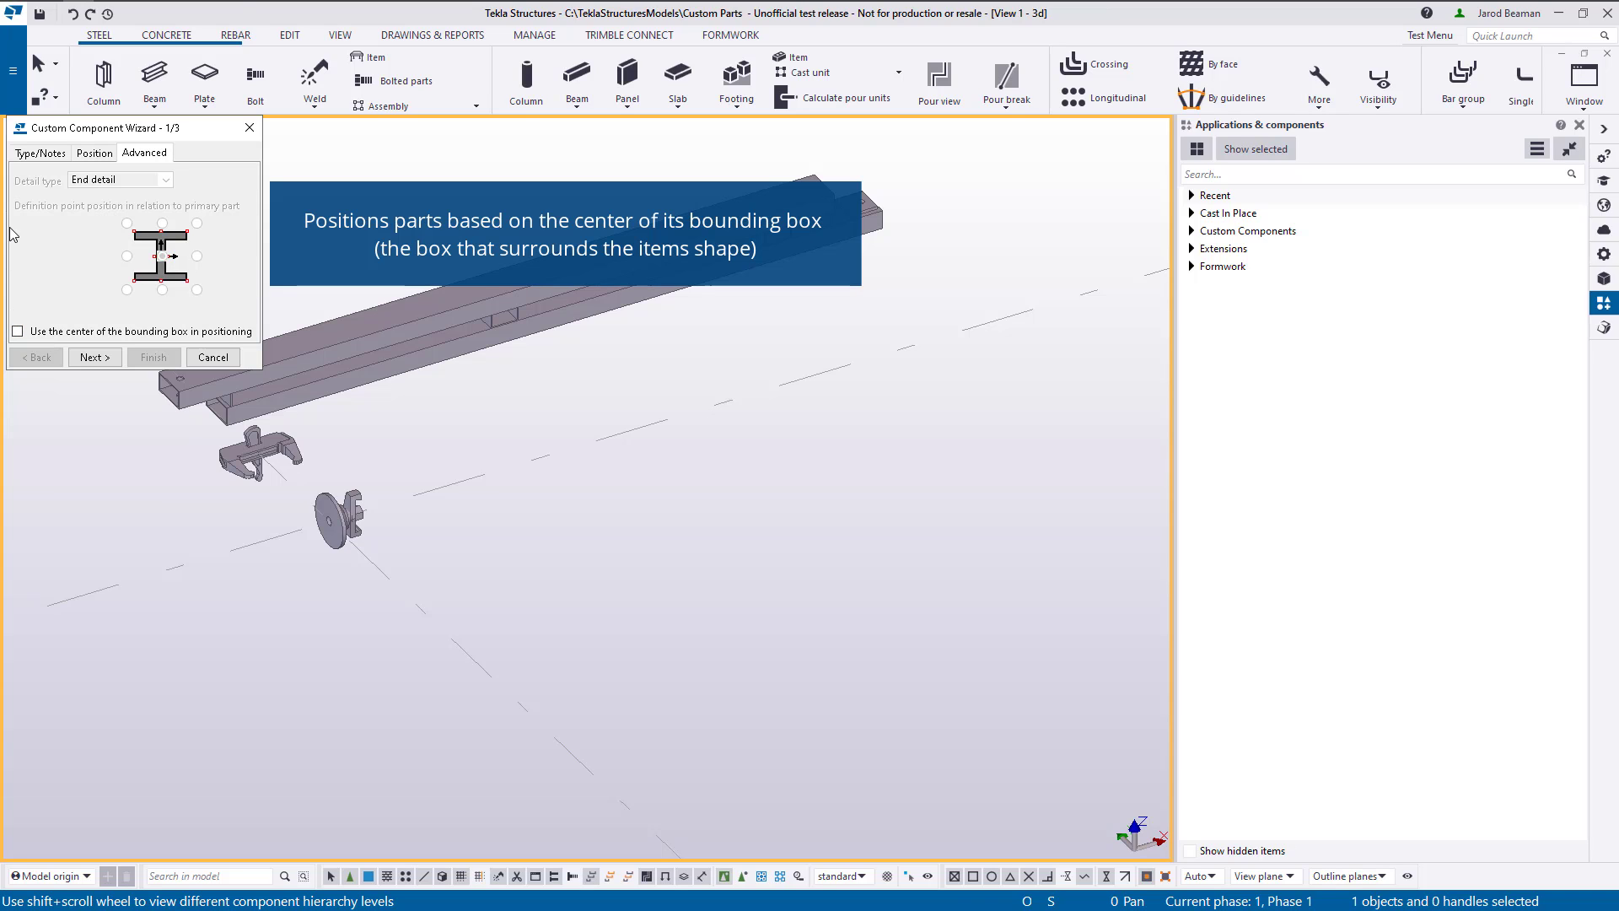
click(39, 152)
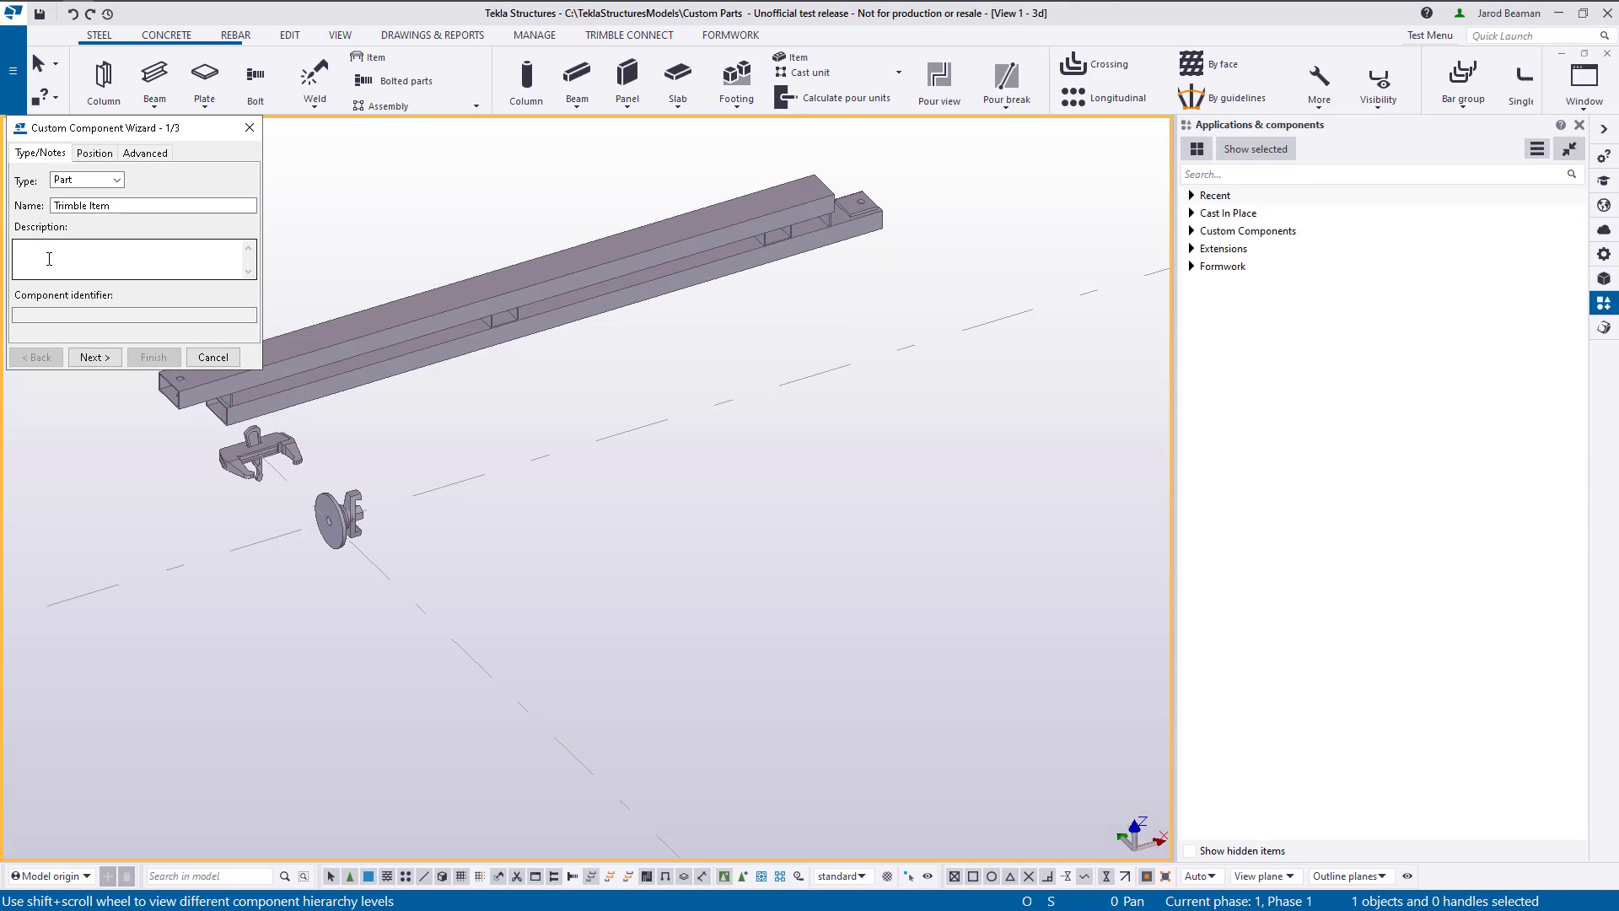
Choose the disc-shaped item as the object that forms the custom component
click(94, 357)
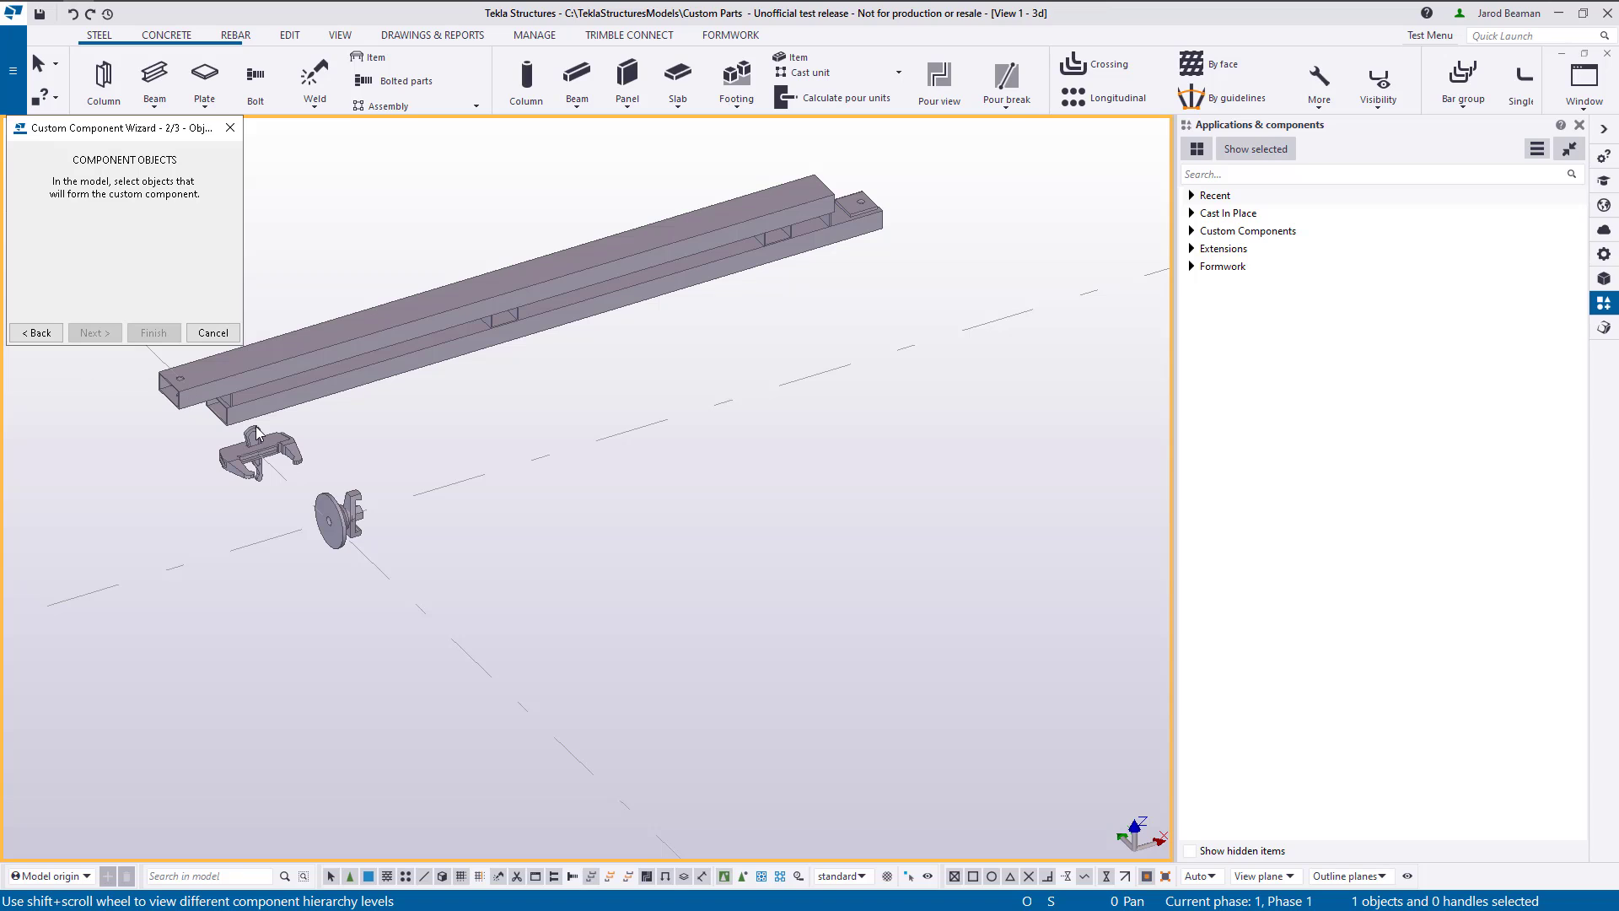
click(351, 520)
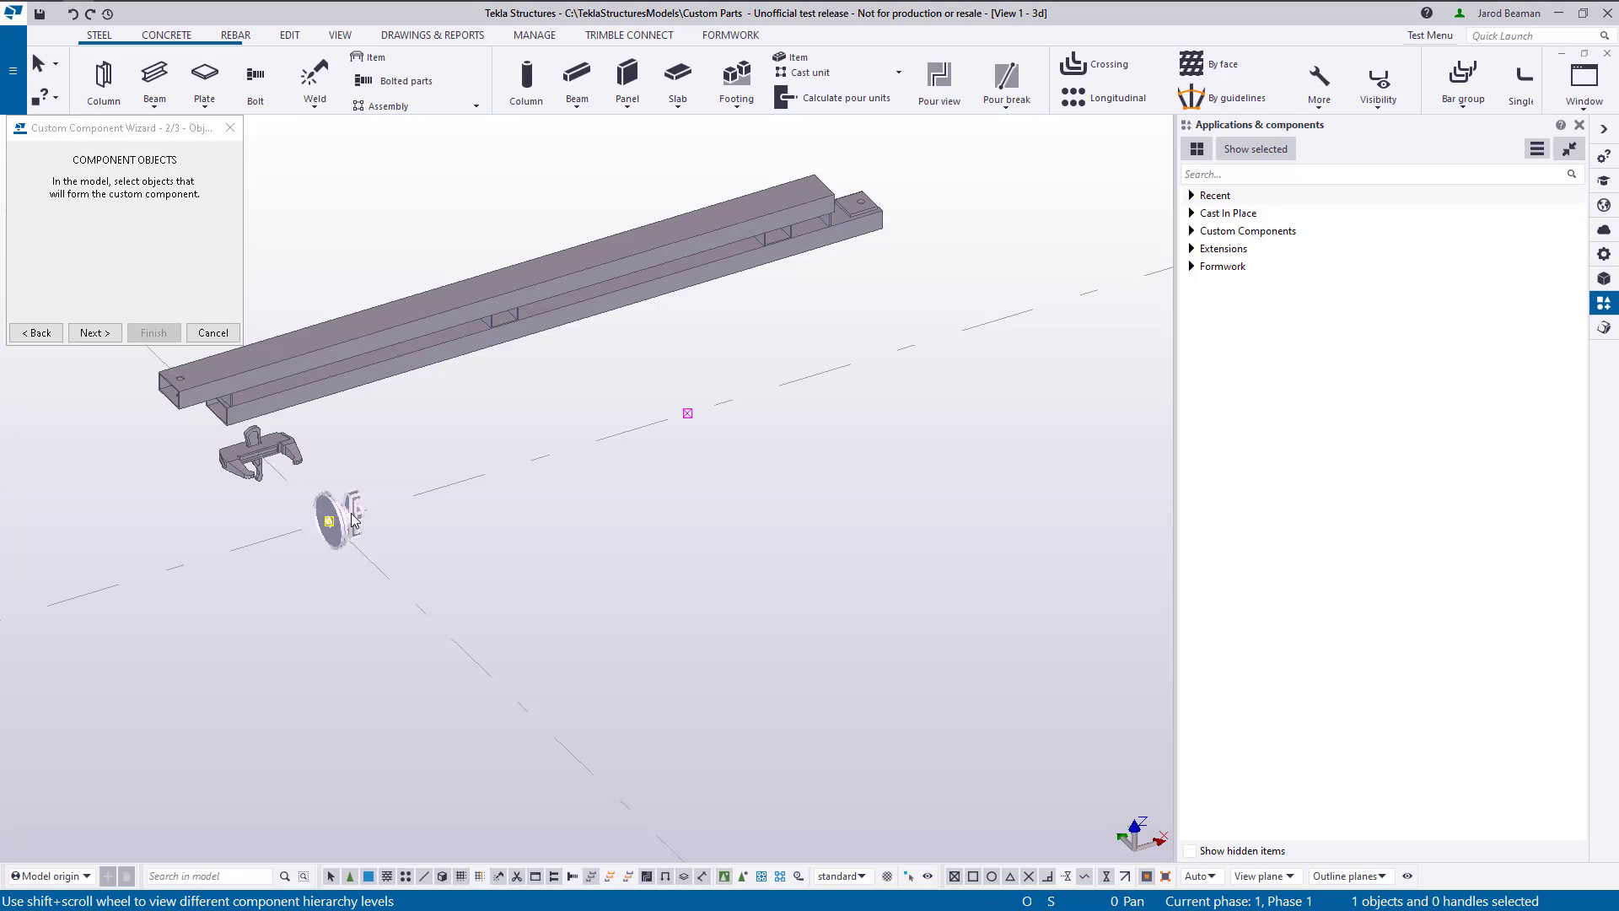
scroll(393, 509, up, 3)
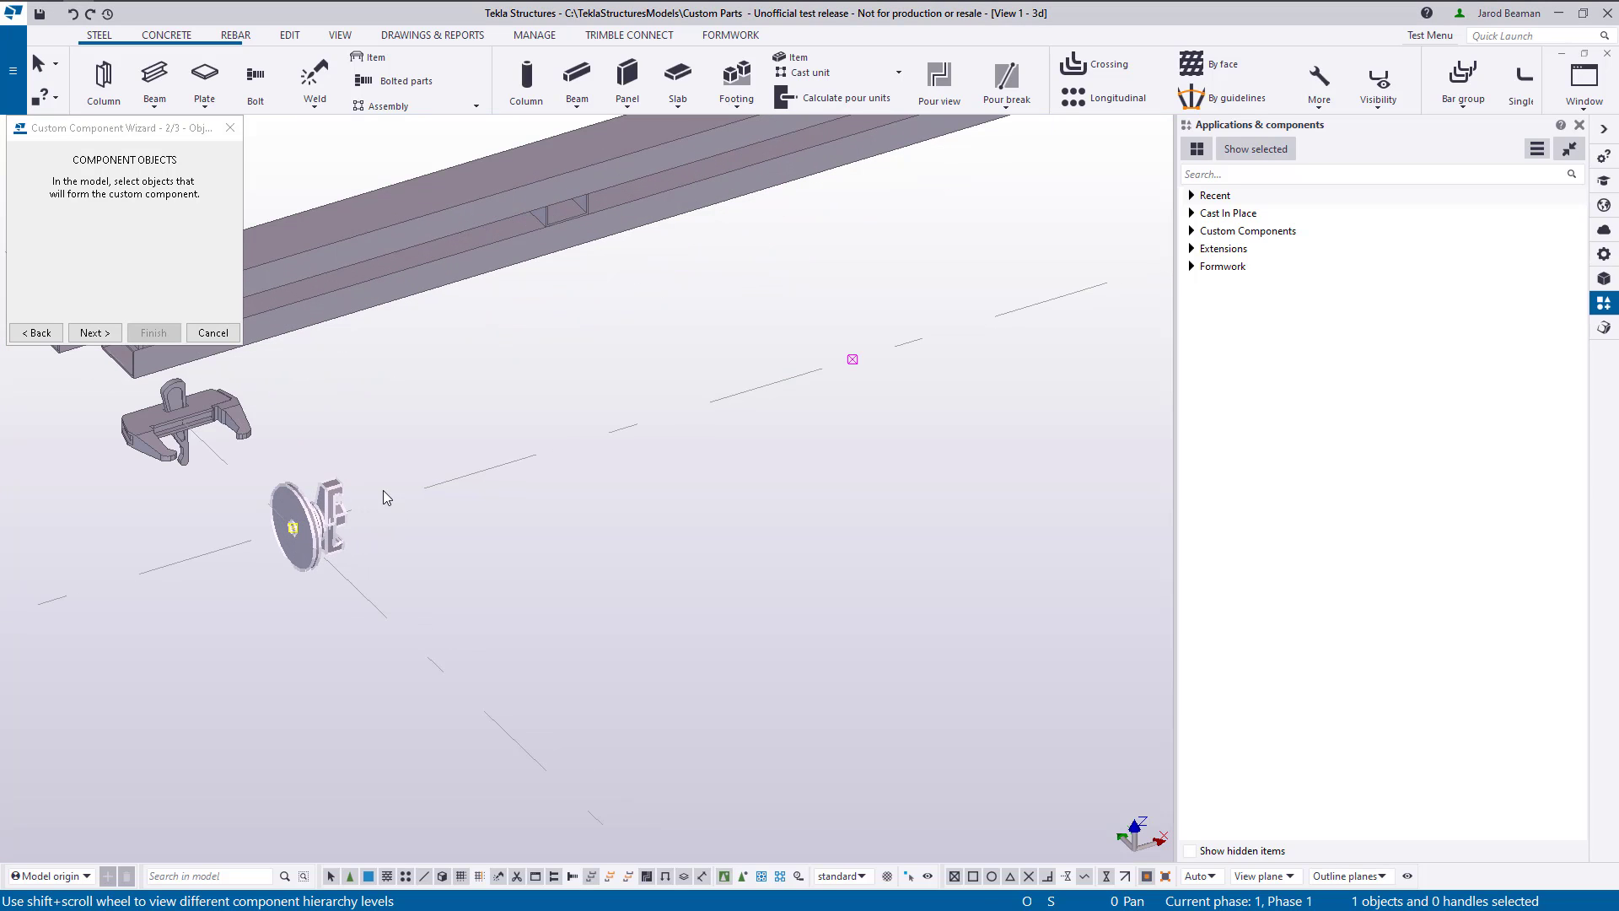
click(93, 333)
Define the part positions from the disc's centre to a point along the grid line and finish the custom component
scroll(300, 561, up, 2)
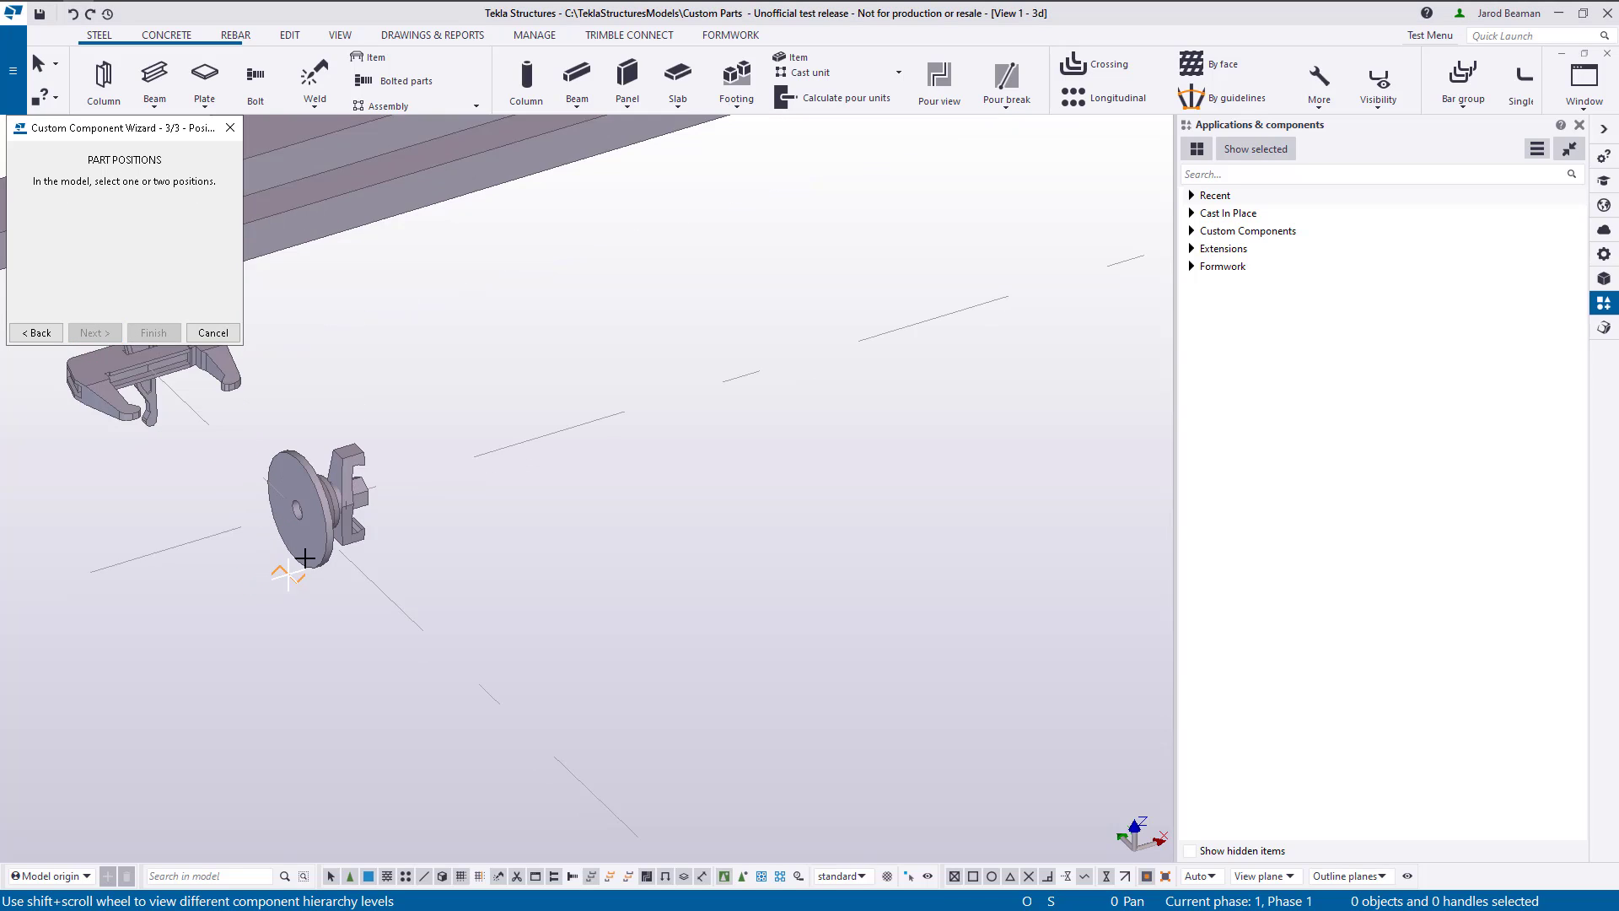
scroll(304, 557, up, 1)
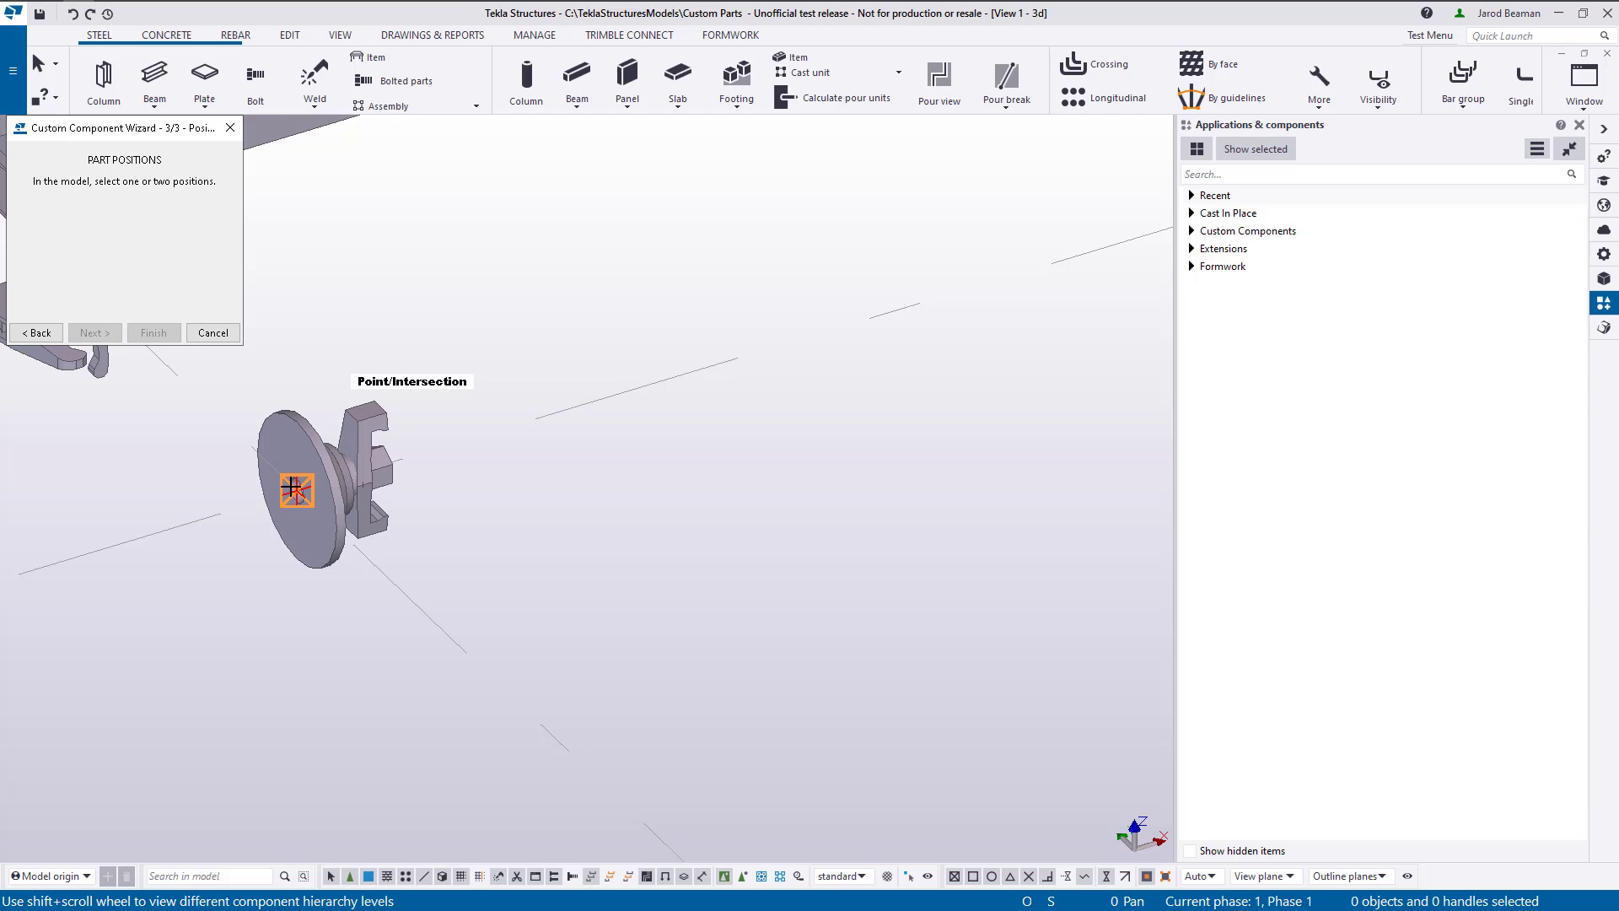
click(292, 487)
scroll(292, 485, down, 3)
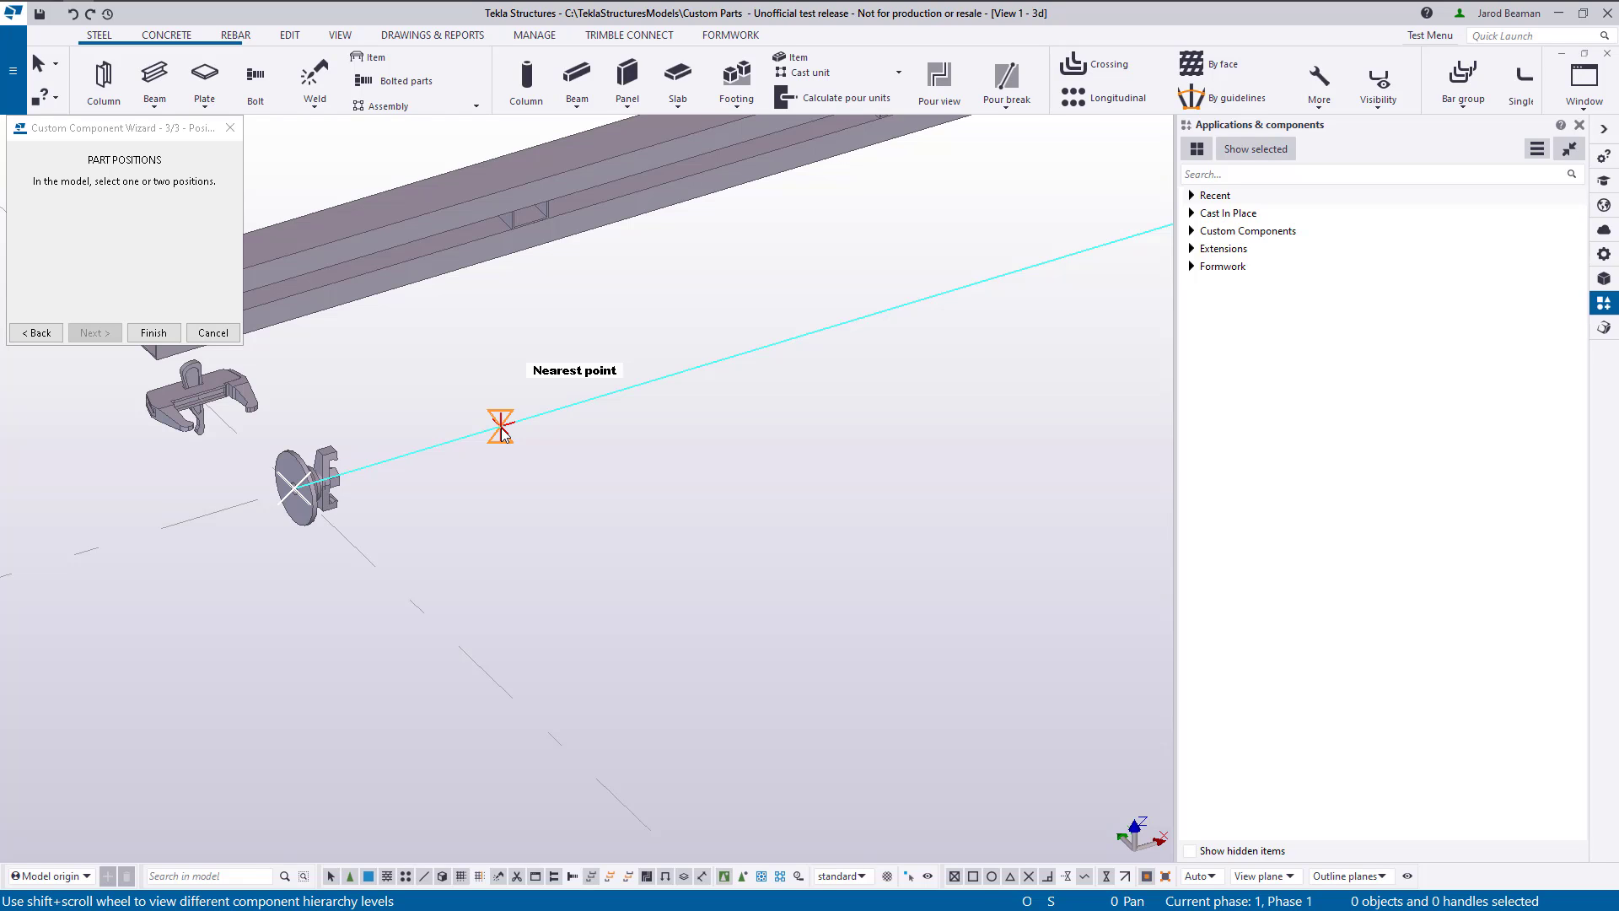
click(501, 427)
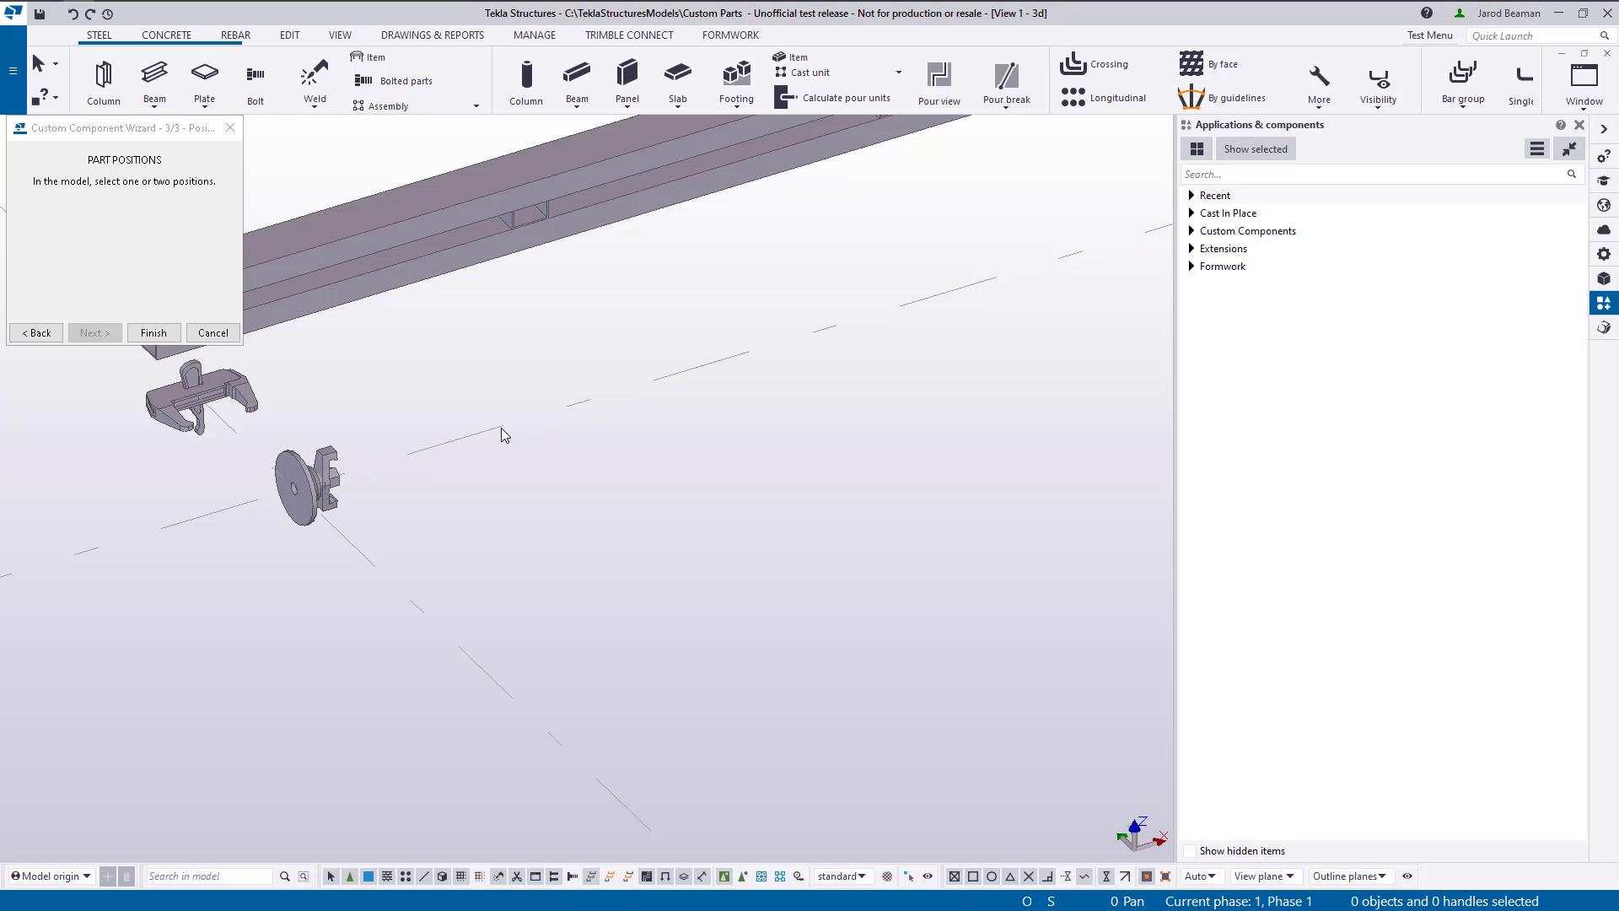
click(155, 334)
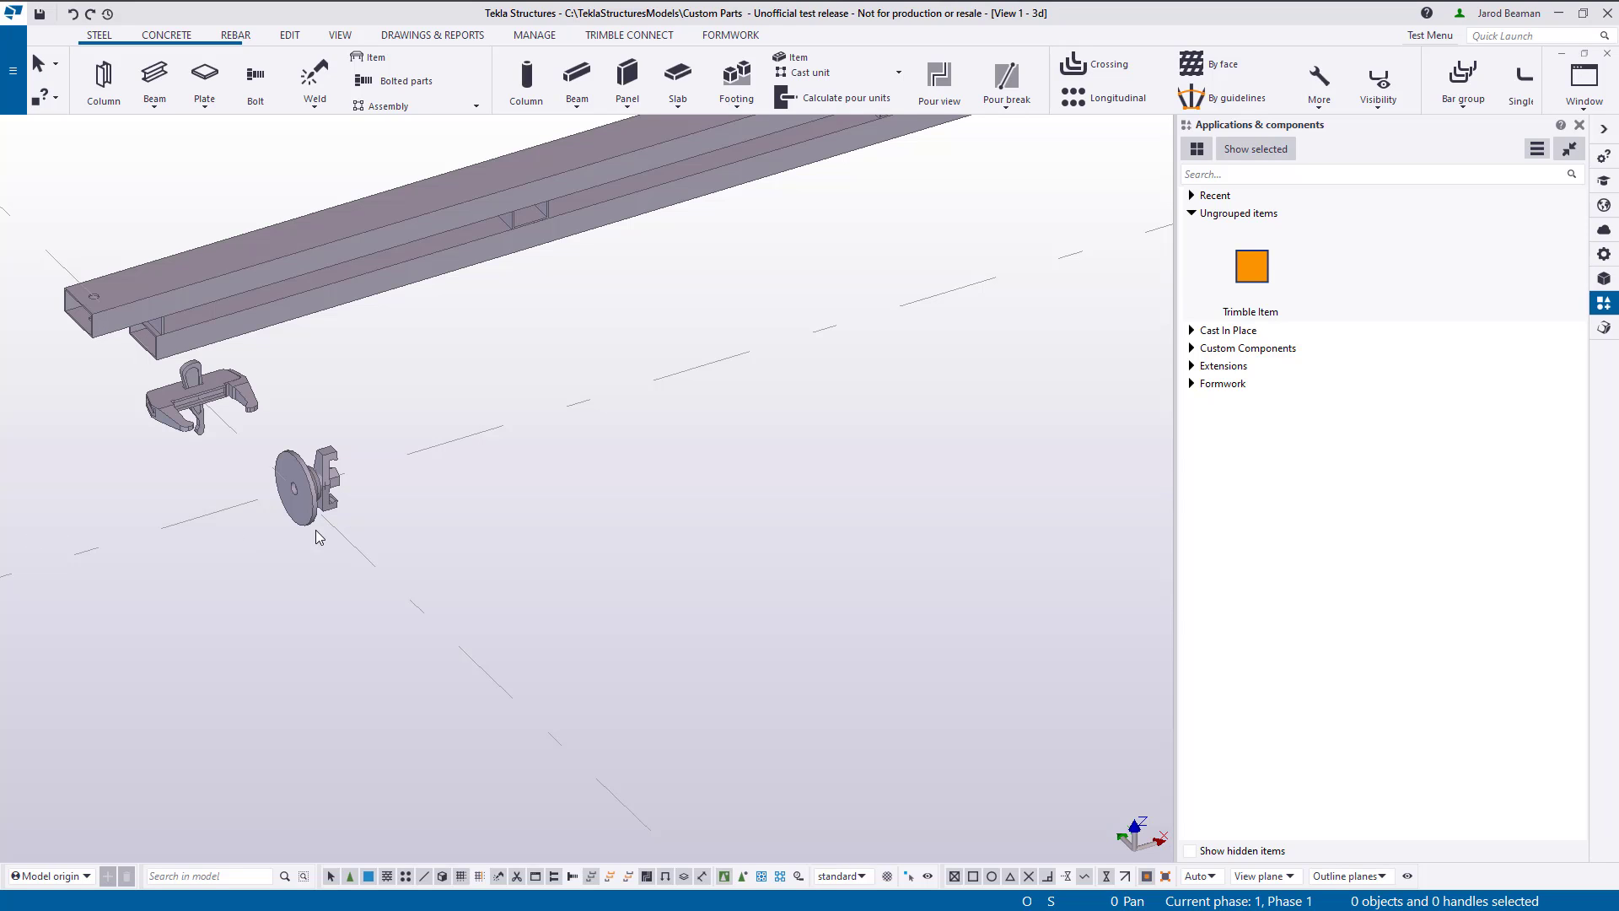
Place several Trimble Item components along the grid line, picking different directions to test their orientation
scroll(245, 582, down, 3)
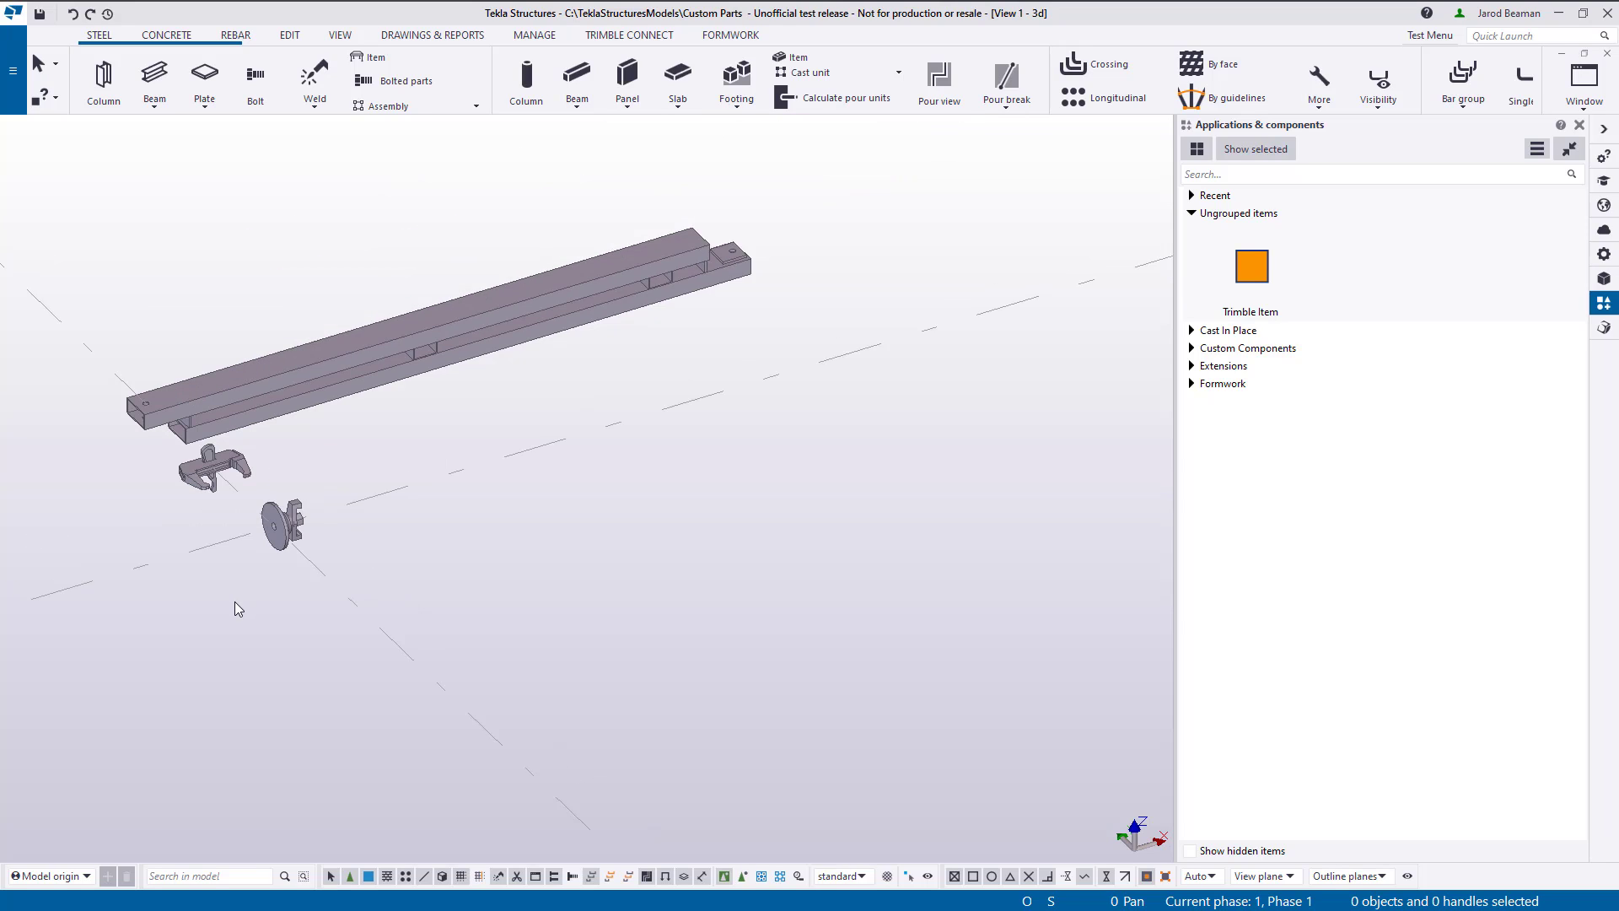
click(1254, 273)
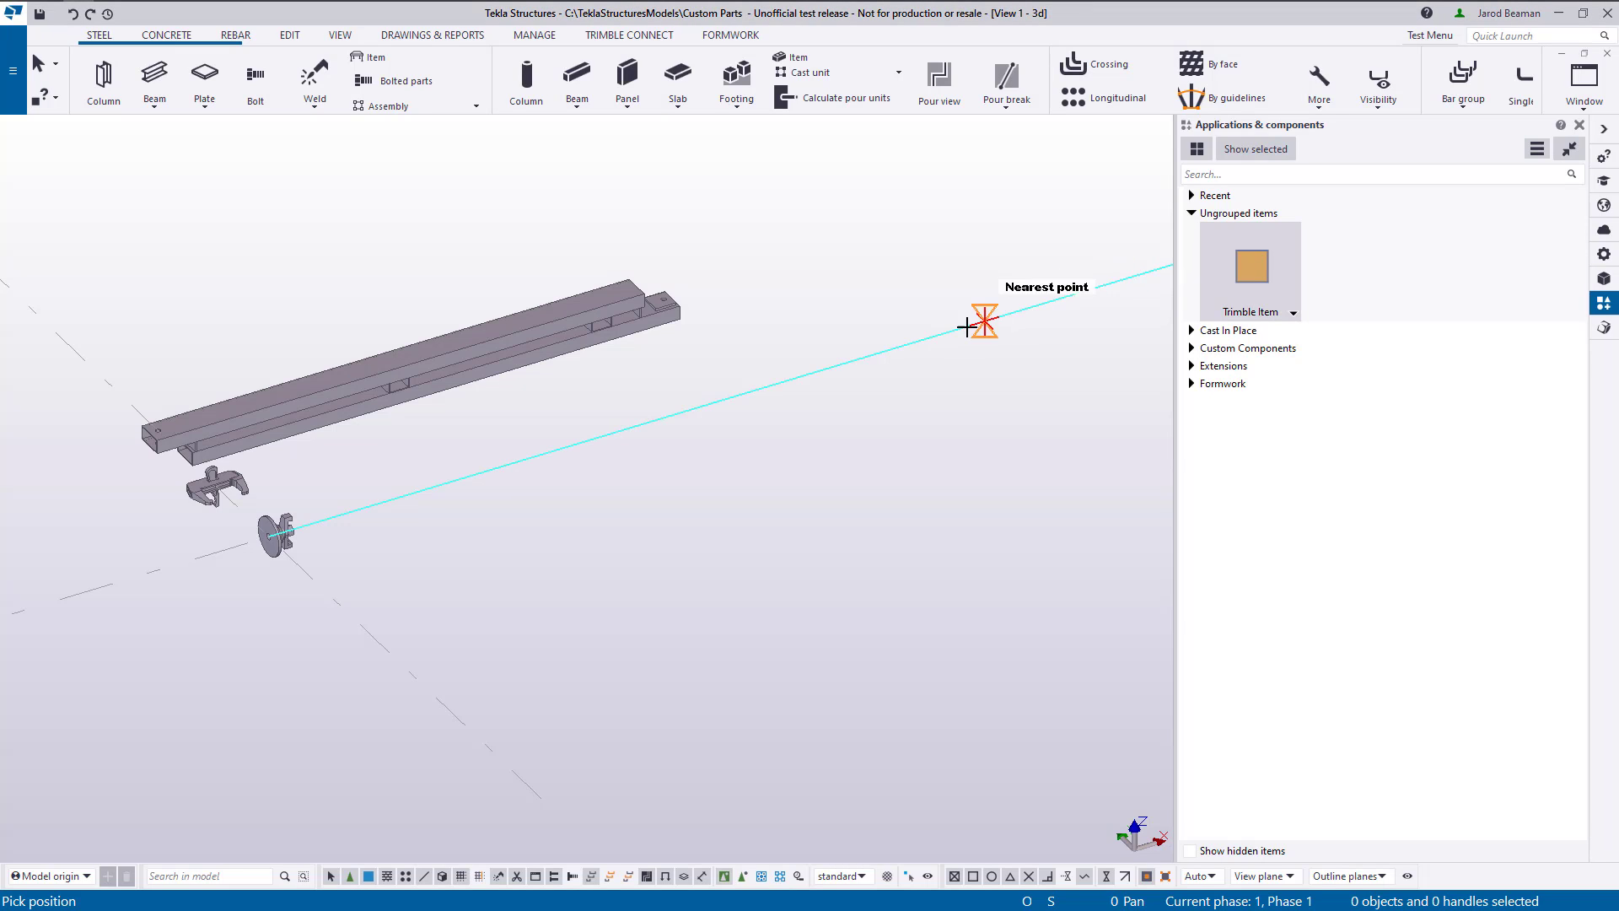
click(995, 317)
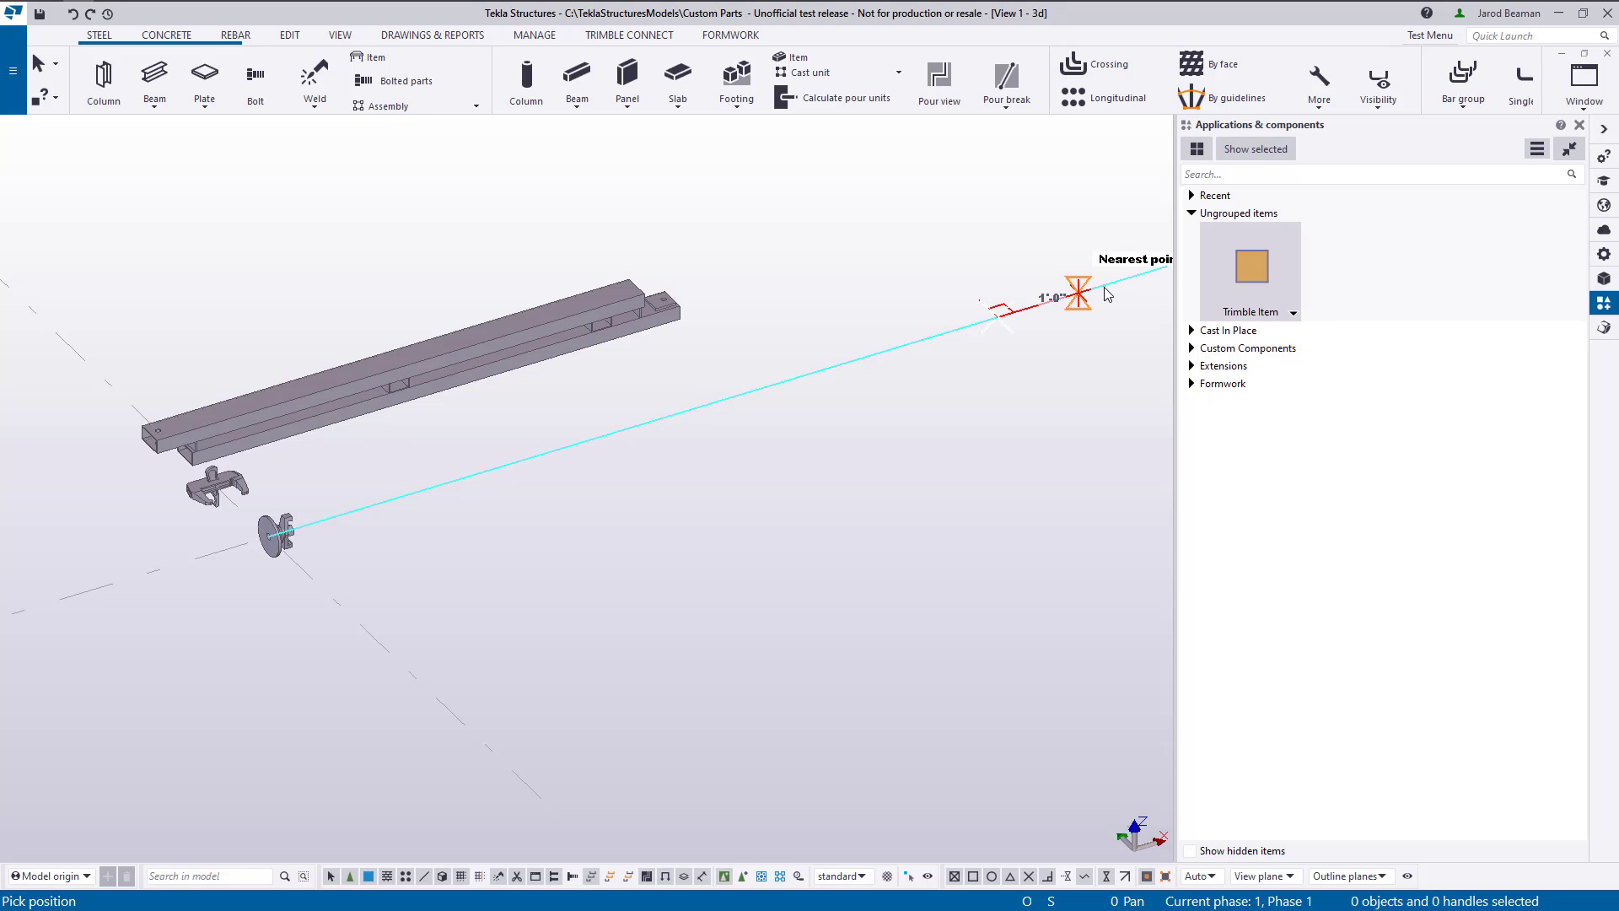
scroll(1067, 297, up, 2)
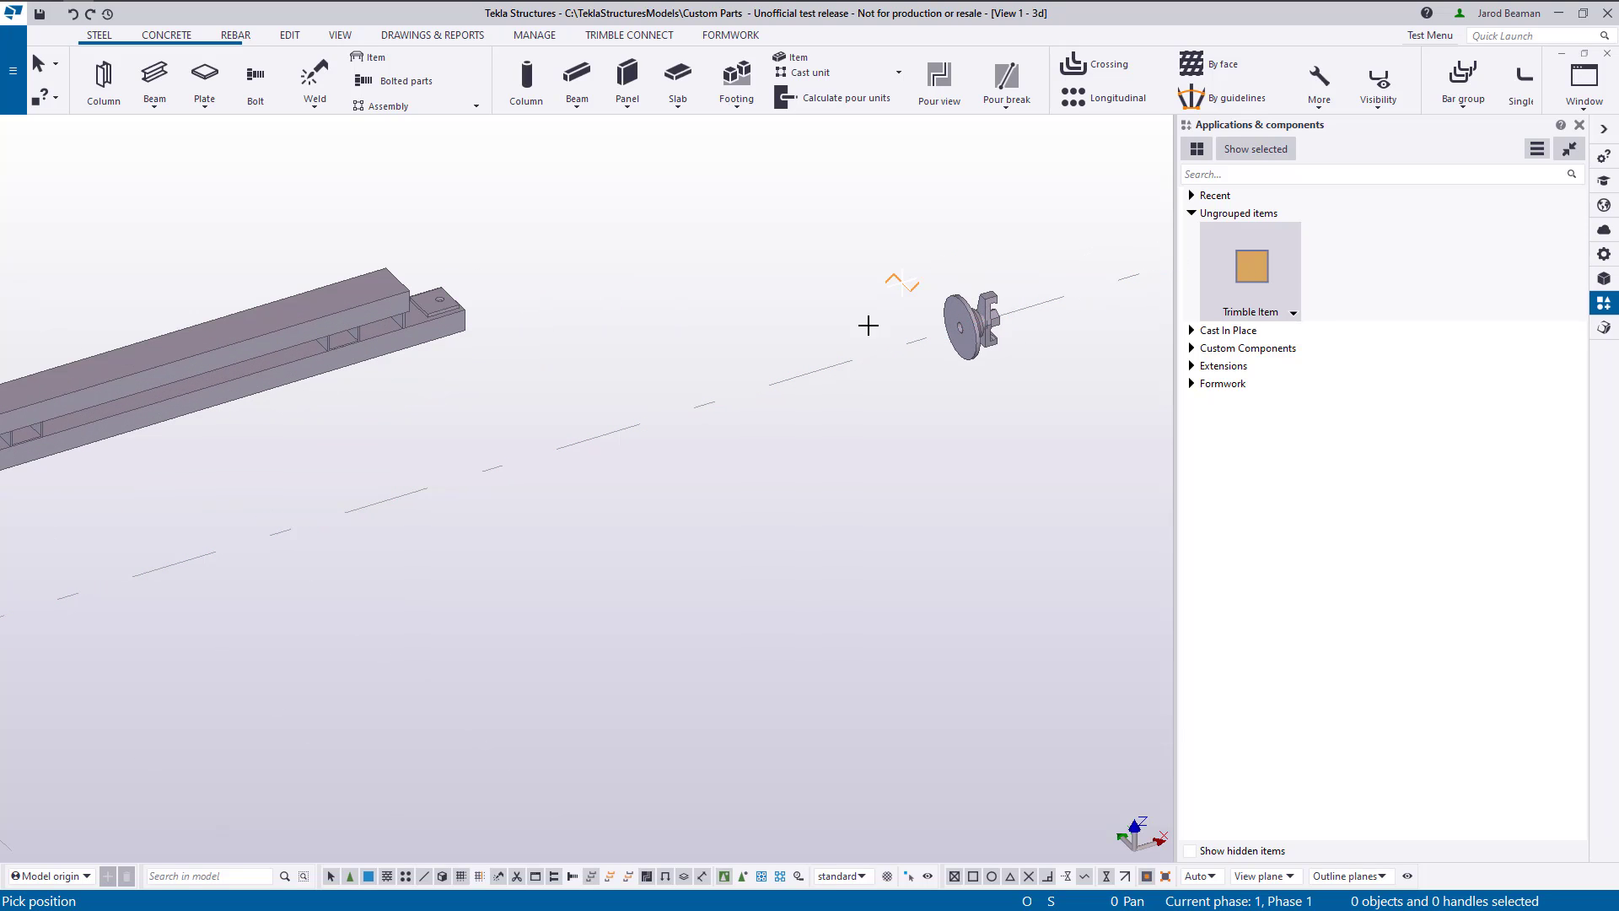
click(851, 361)
click(769, 282)
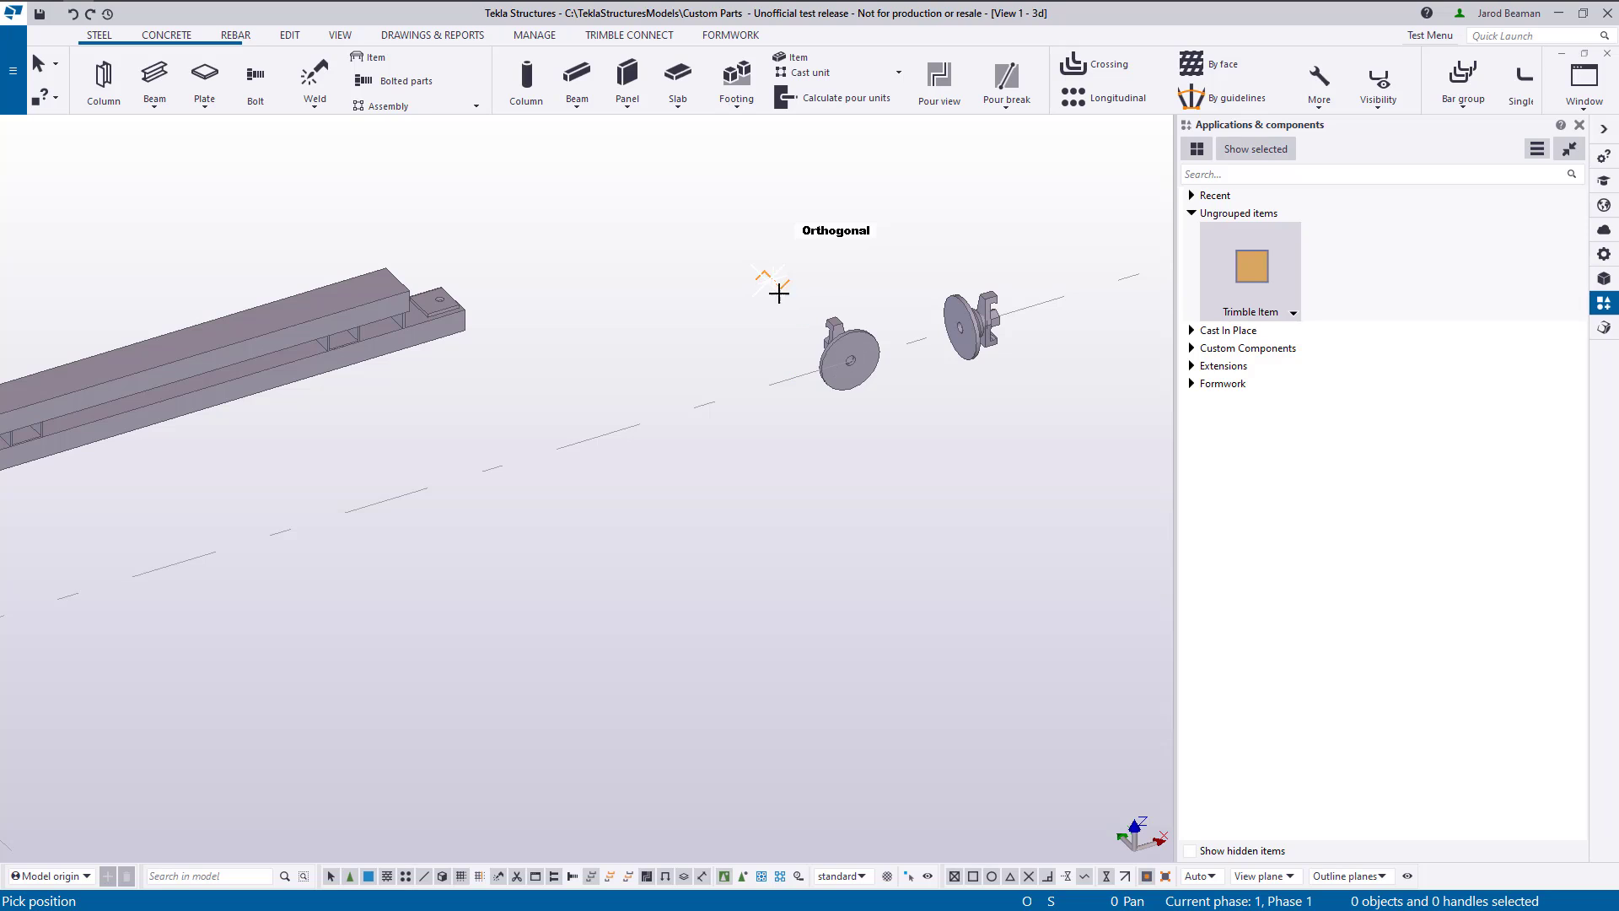
click(730, 397)
click(625, 427)
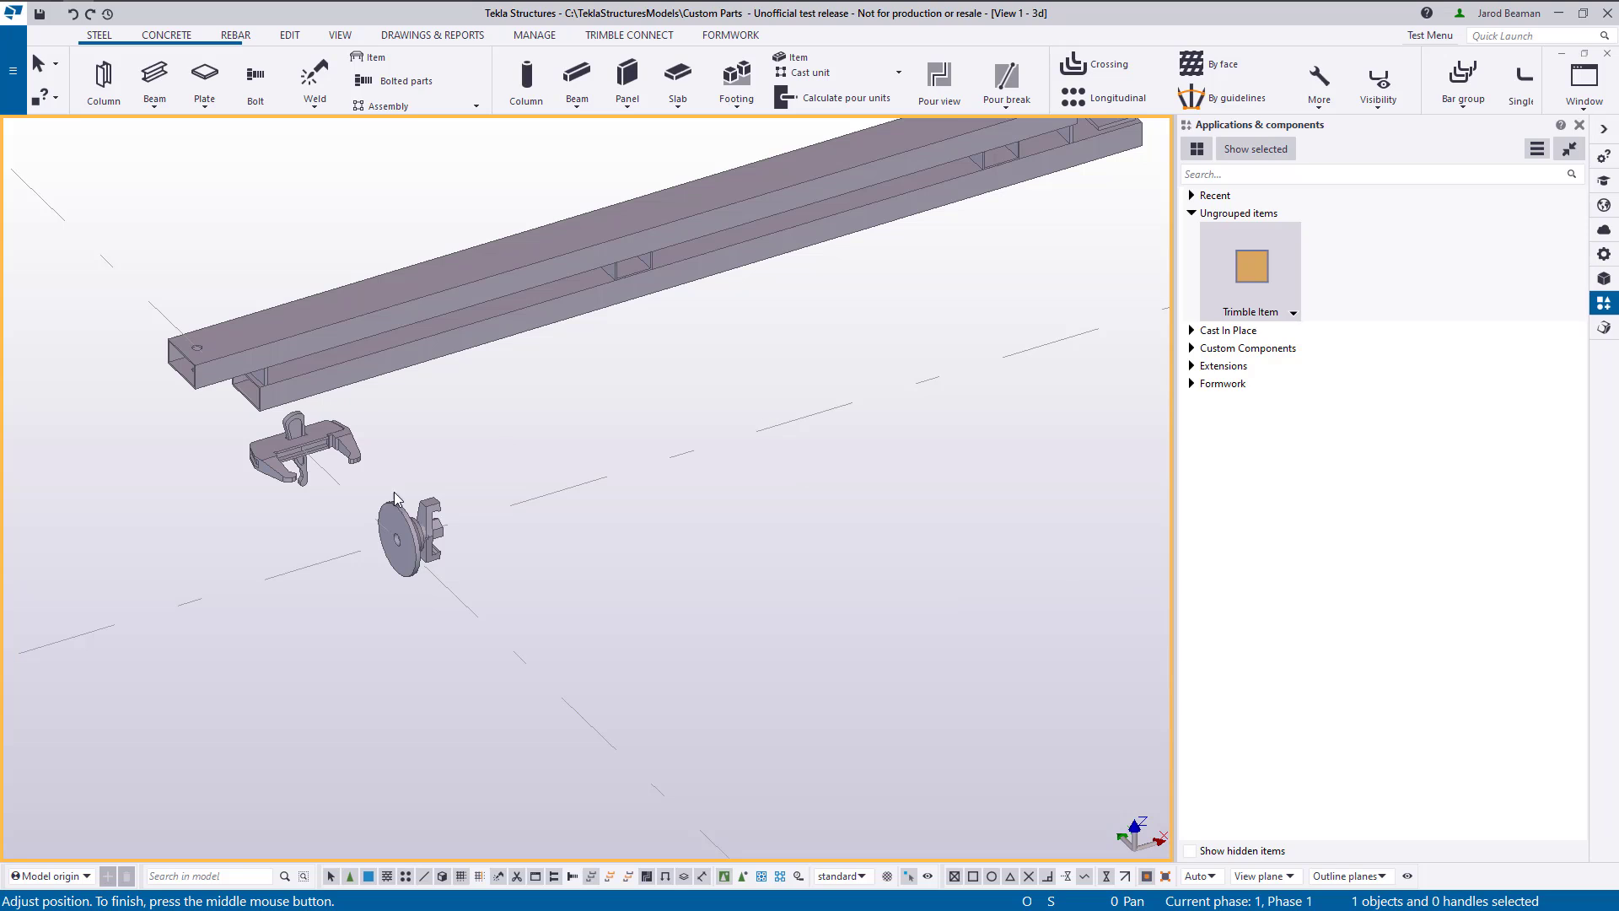
Open the original disc-shaped Trimble Item in the custom component editor
click(402, 530)
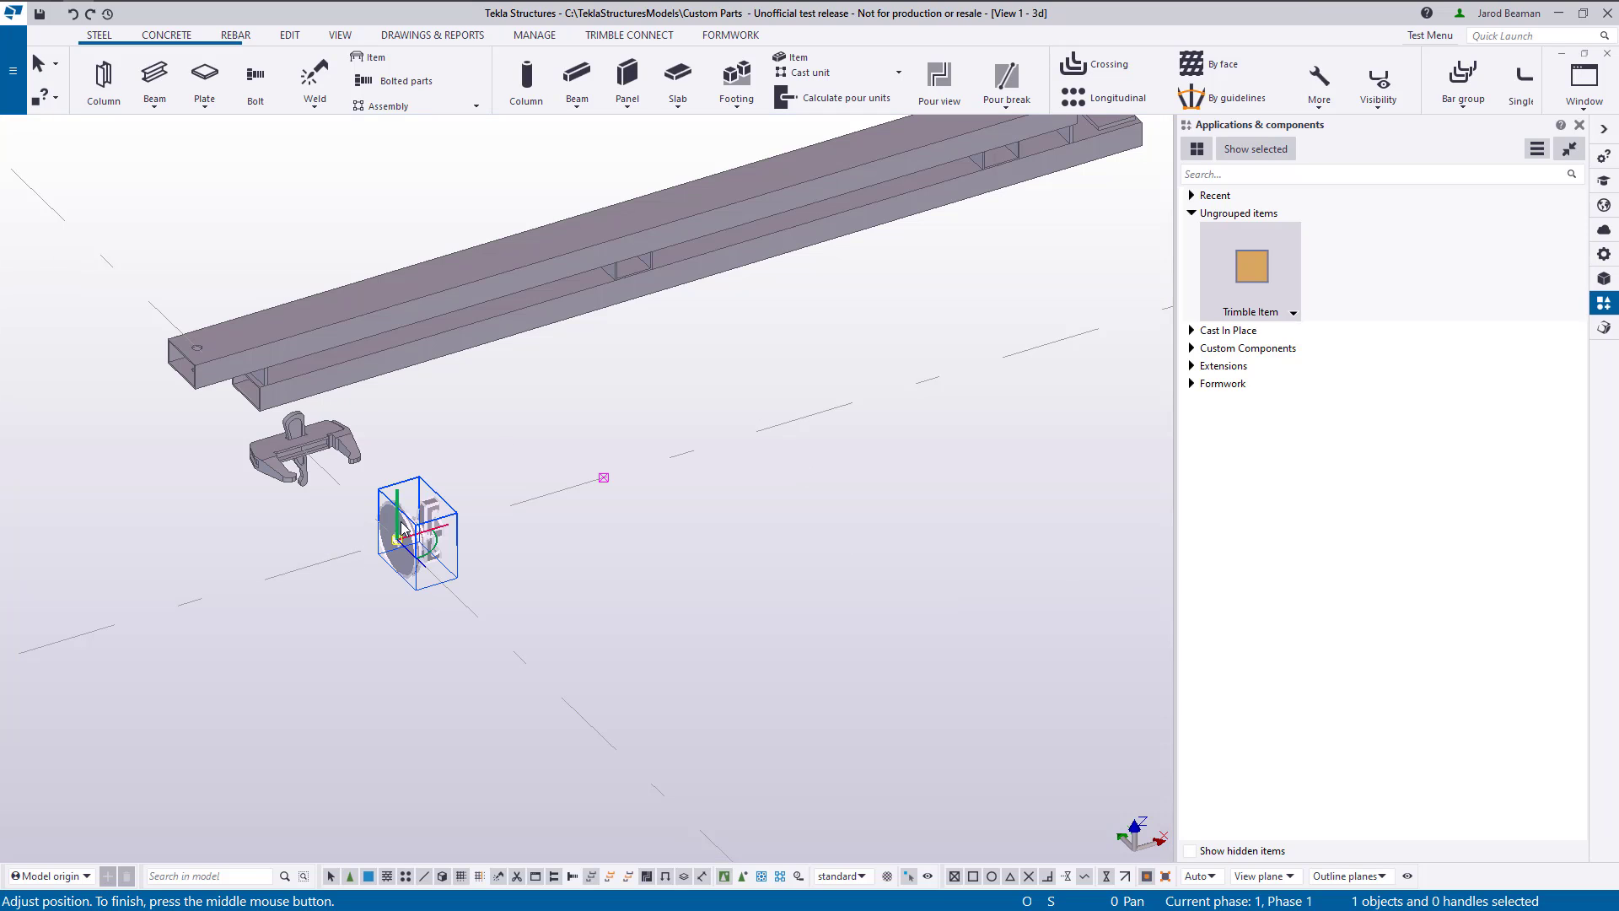
right_click(402, 528)
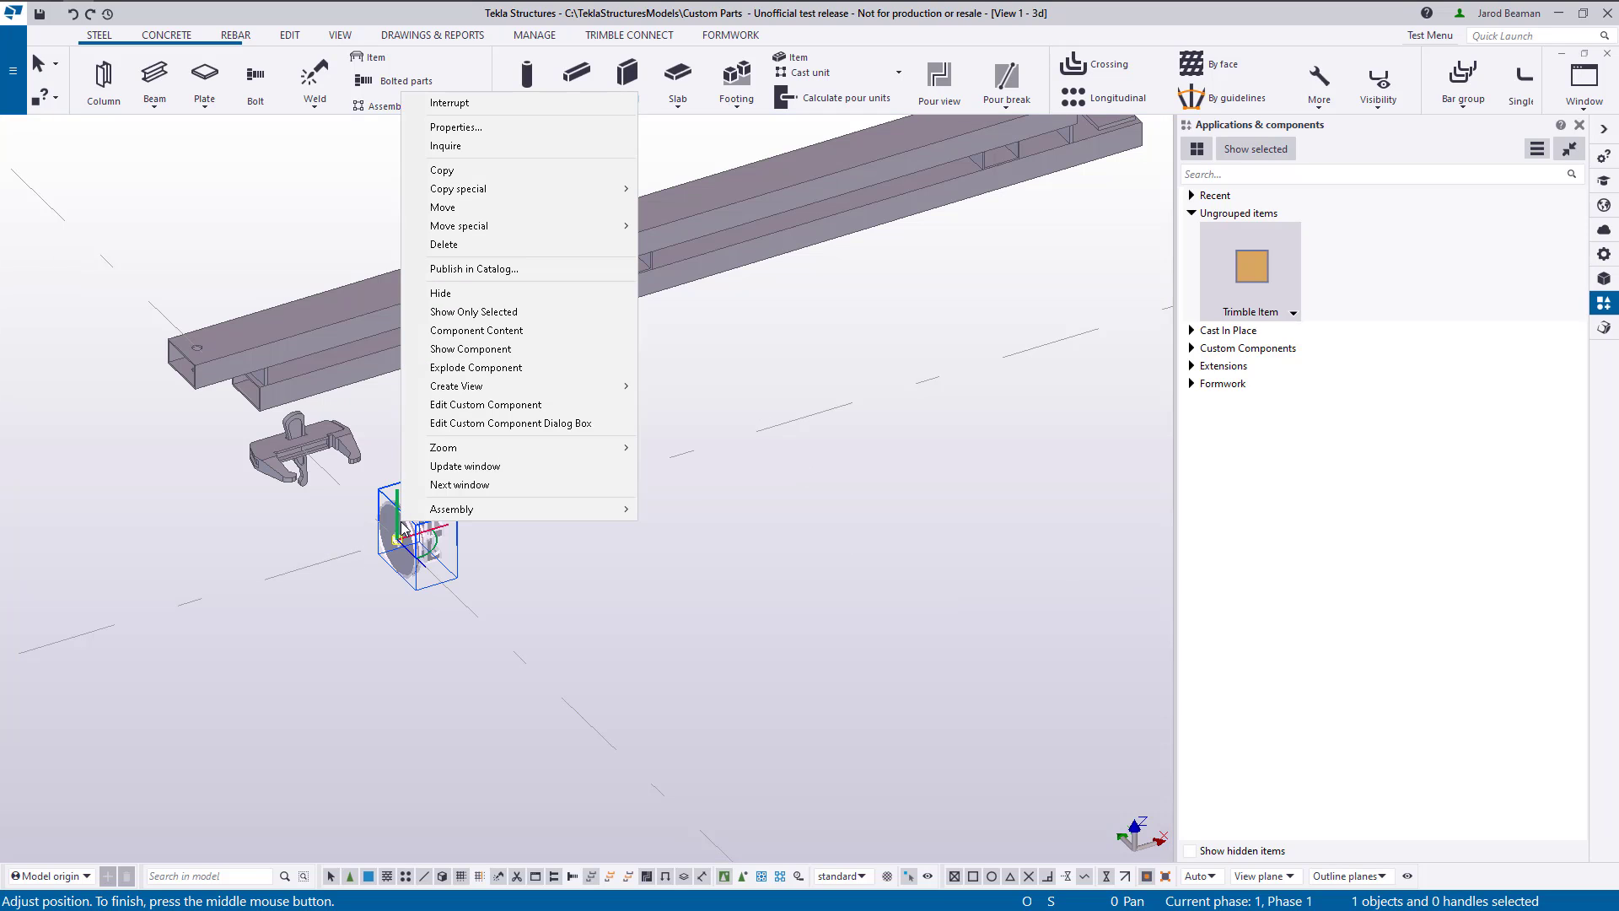
click(567, 405)
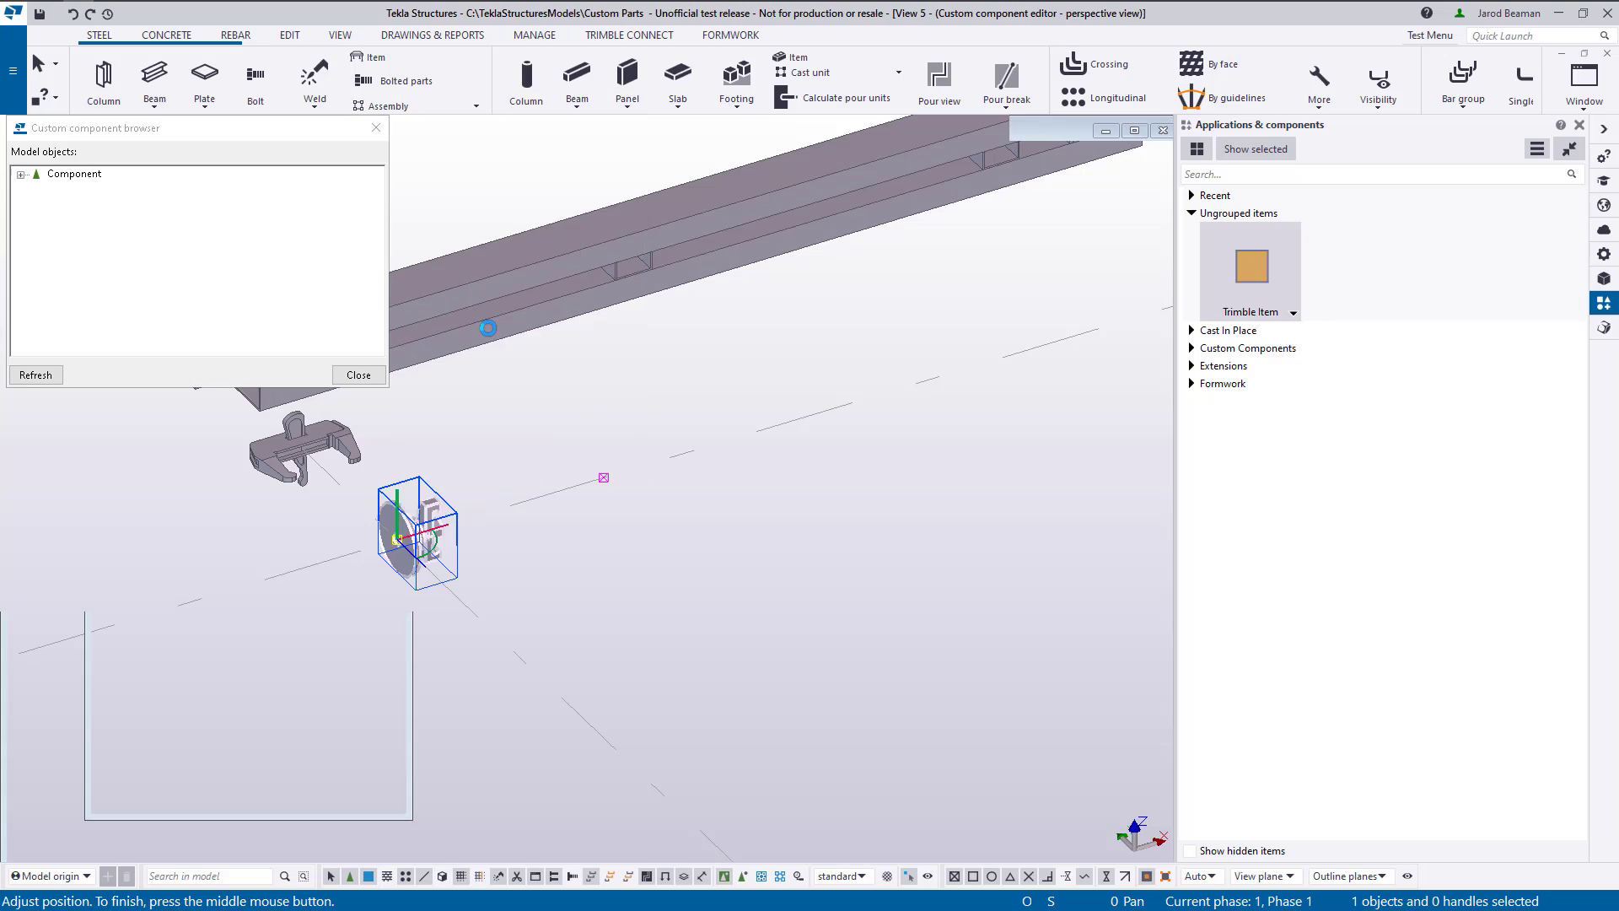
scroll(418, 437, up, 3)
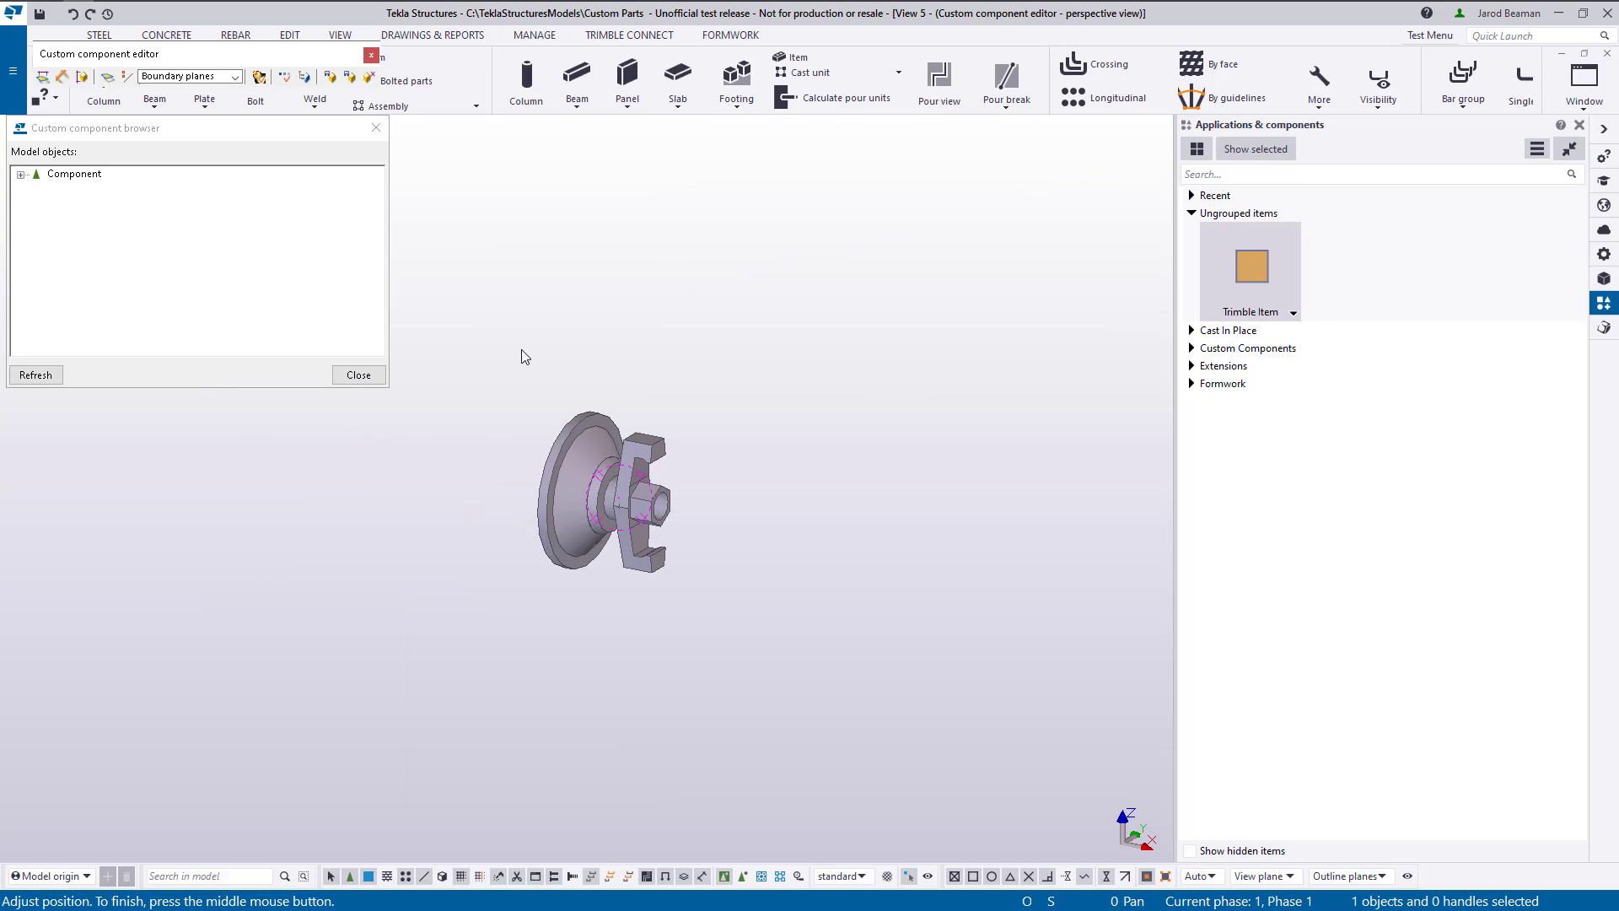
Clear the component catalogue and the other custom component editor views, keeping only the perspective view, maximized
click(1579, 126)
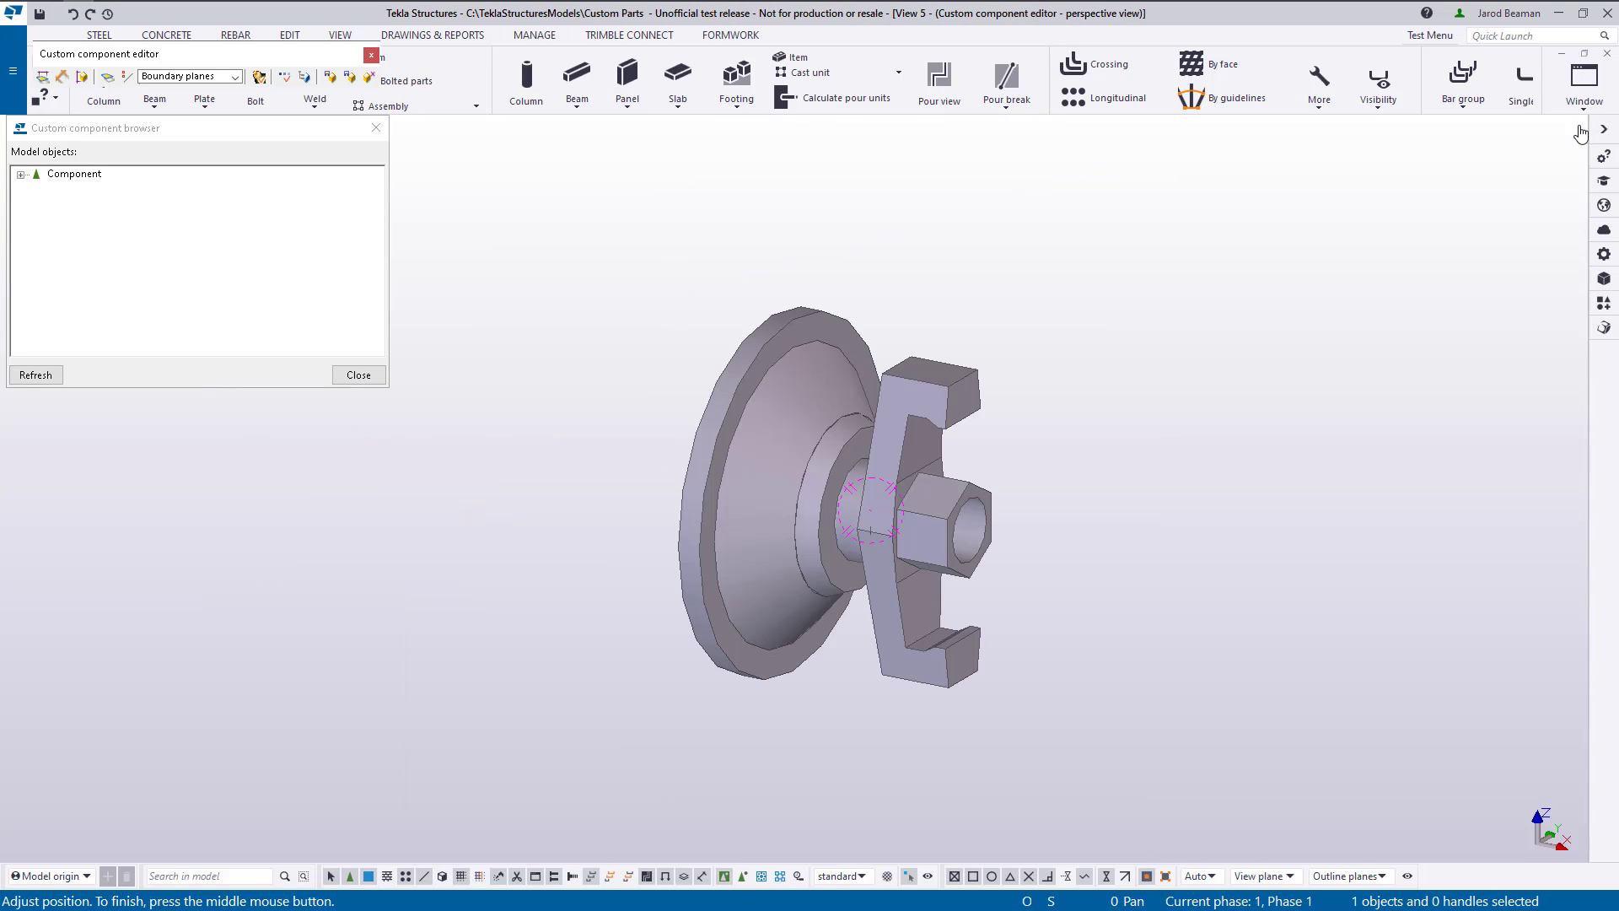
click(1584, 54)
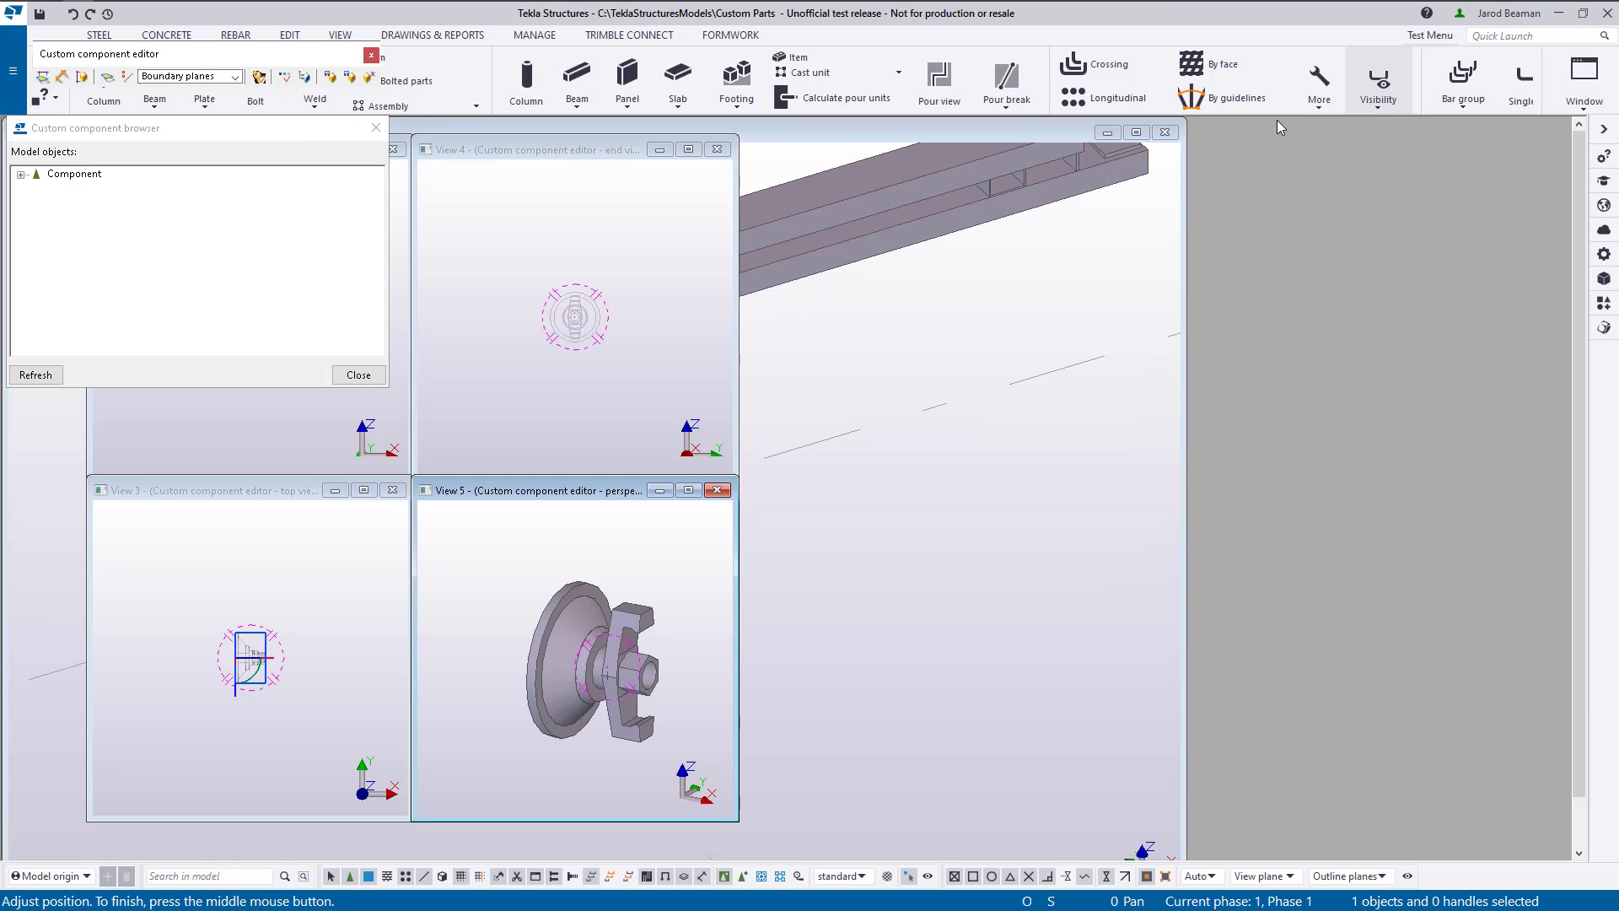
click(393, 149)
click(719, 150)
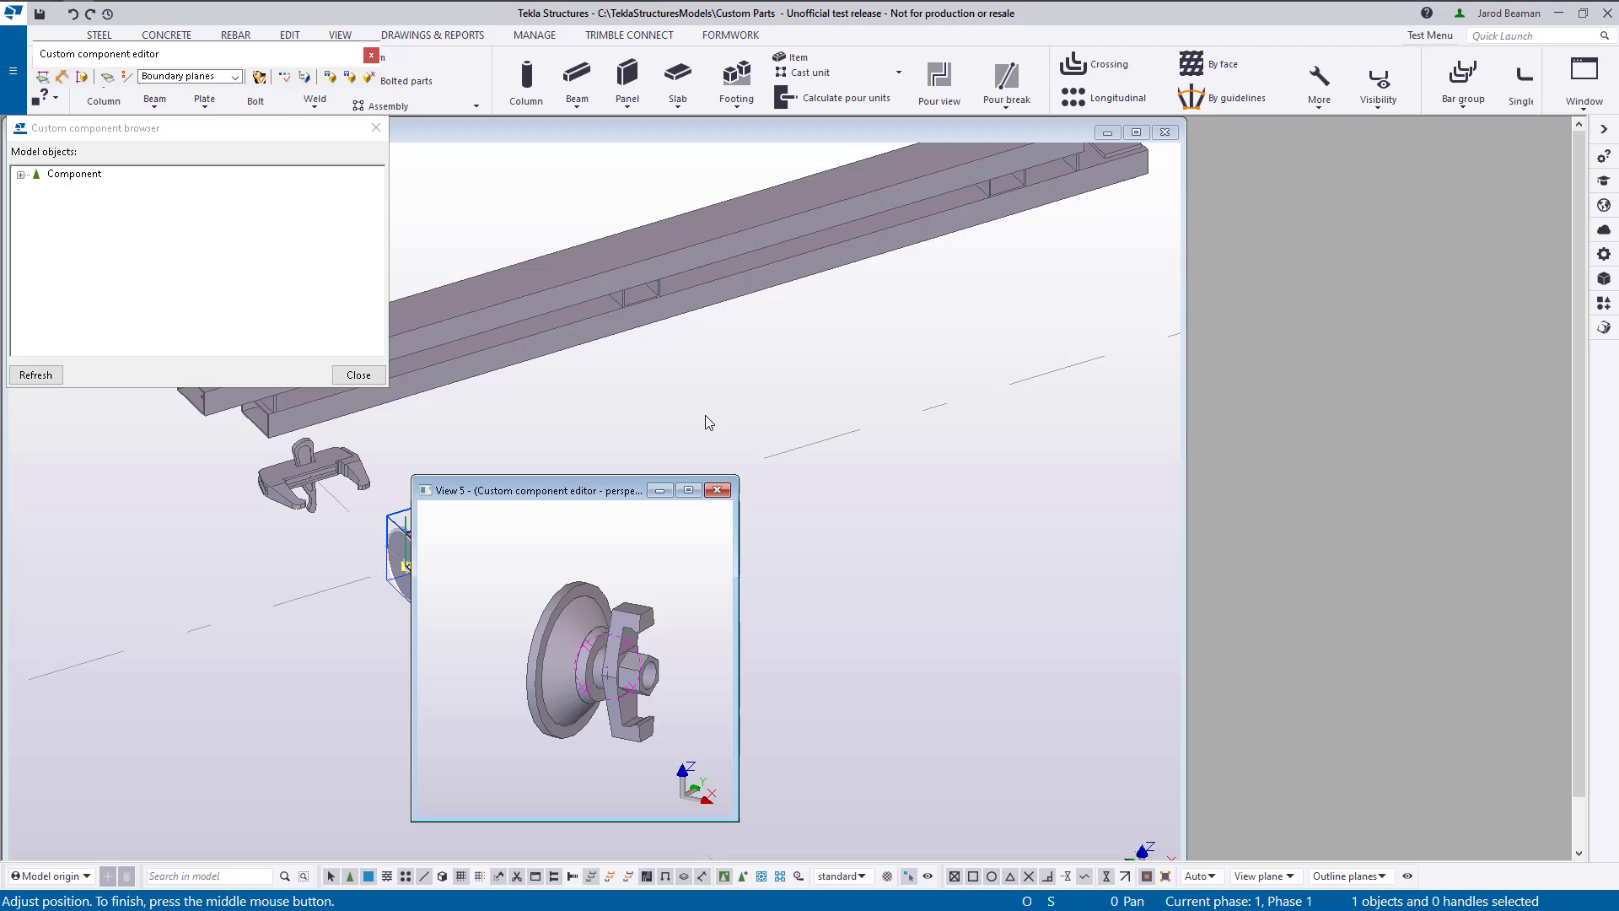
click(688, 490)
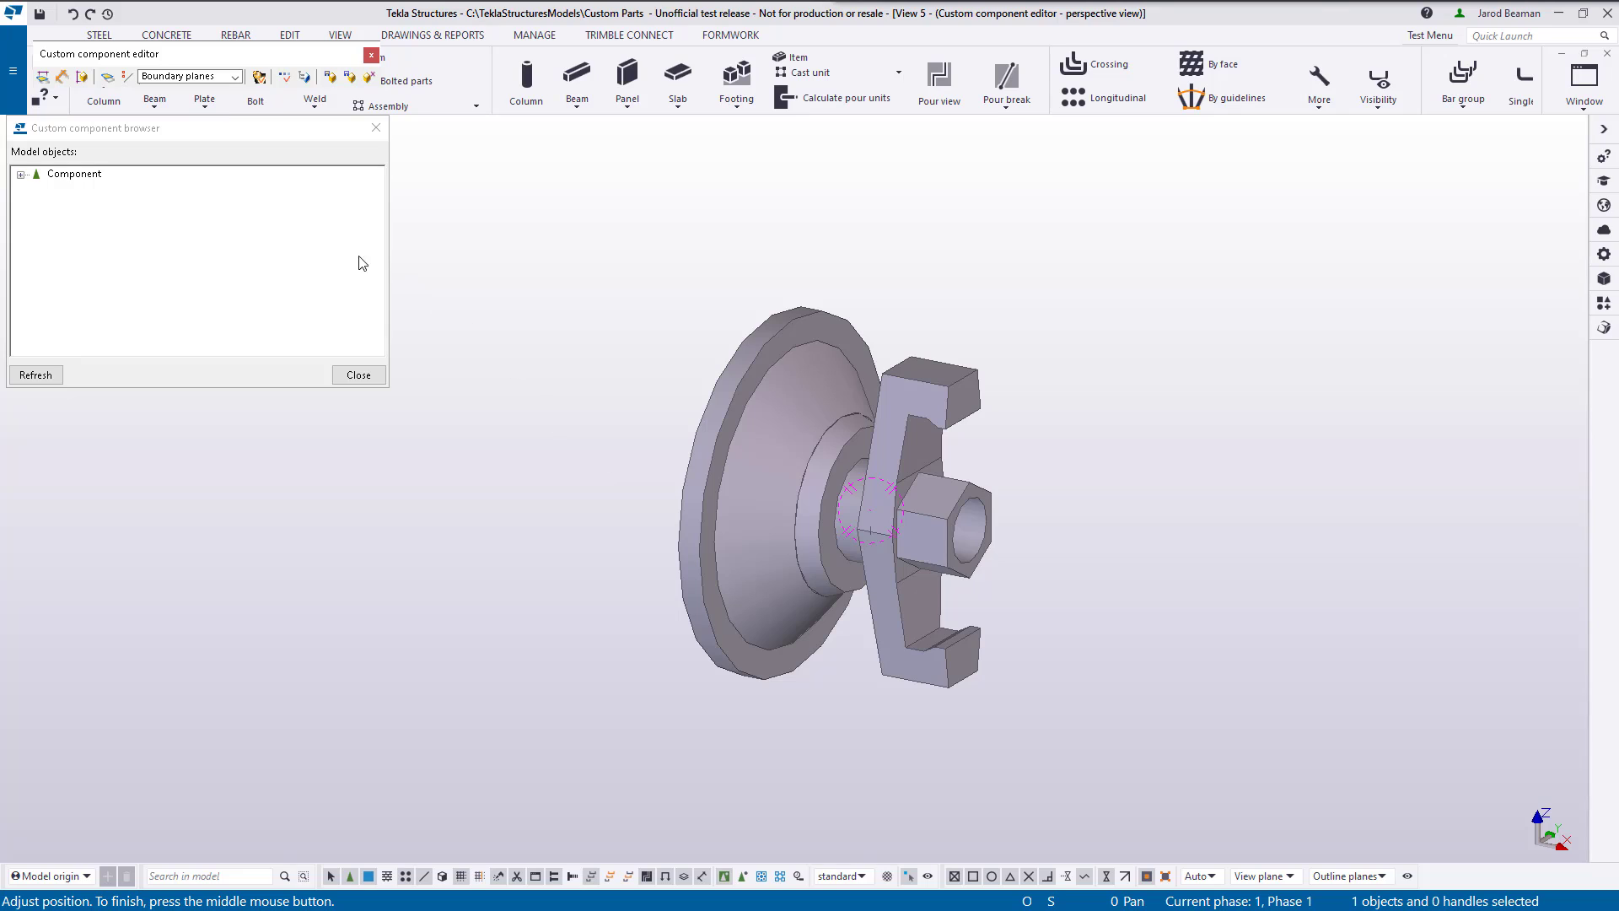
Examine the component's structure in the custom component browser, including the item's user-defined attributes, then close the browser
click(20, 175)
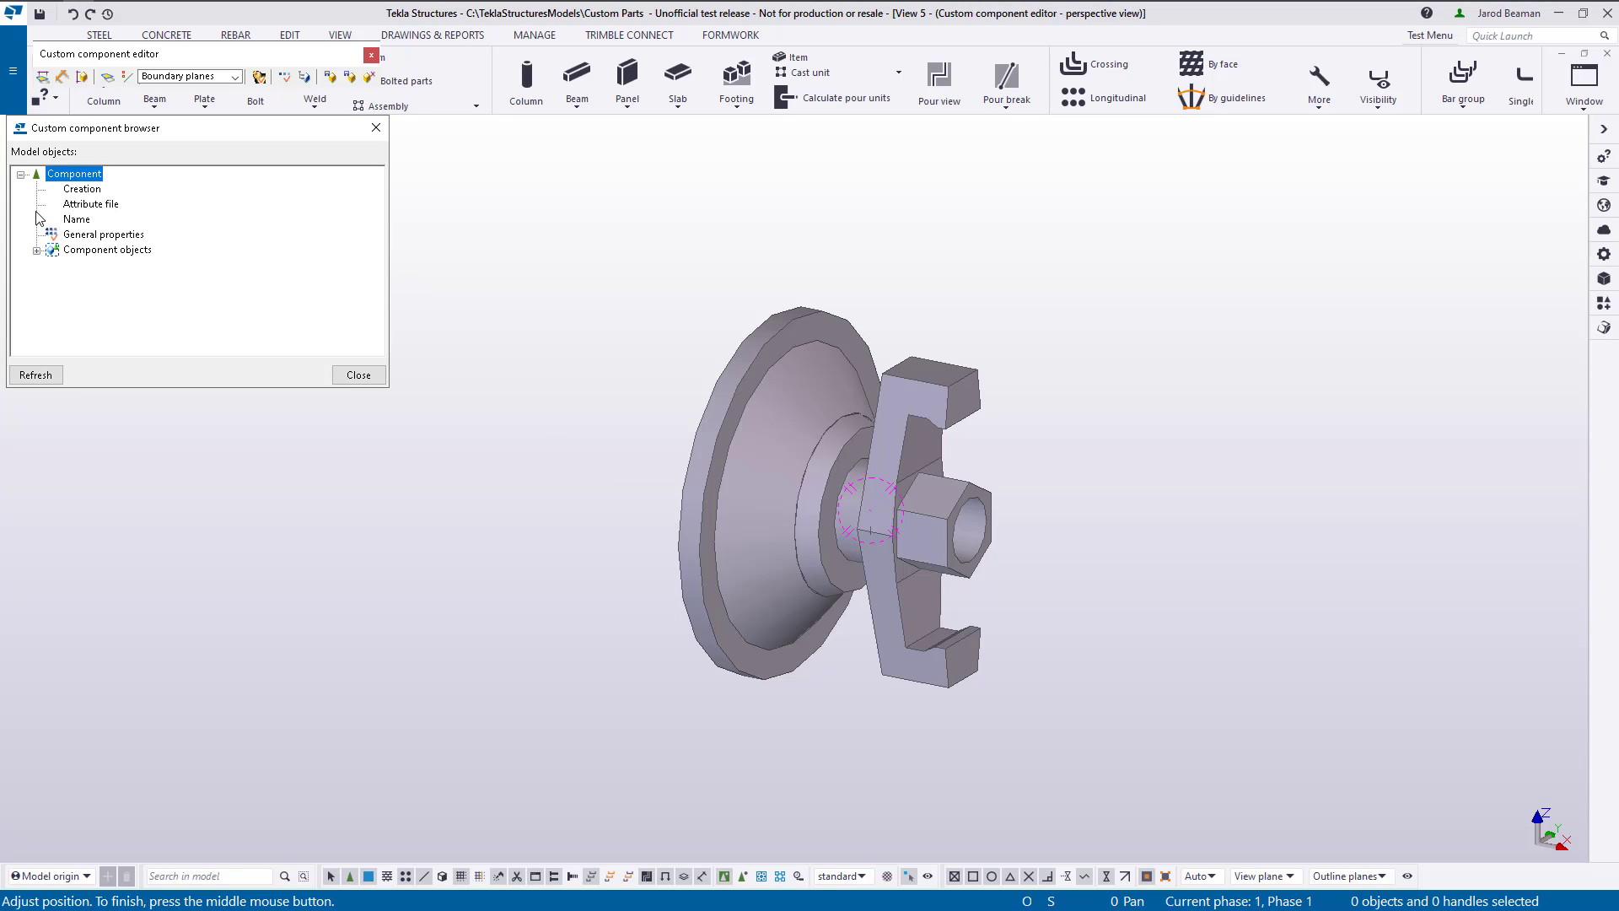
click(36, 251)
click(75, 266)
click(53, 266)
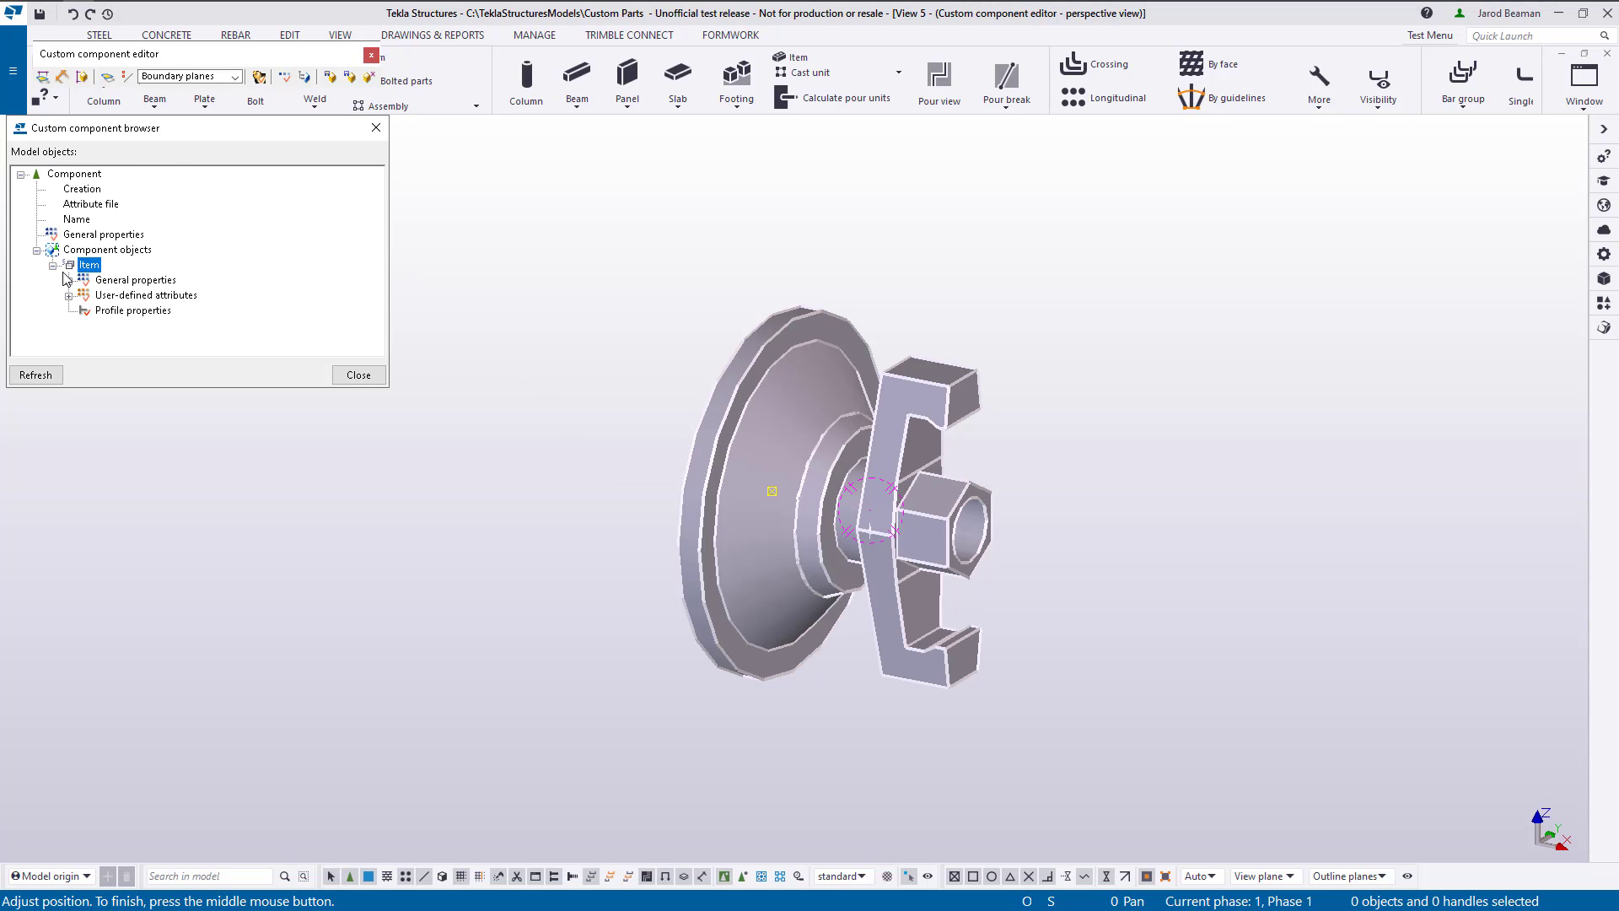
click(69, 281)
click(68, 176)
click(68, 296)
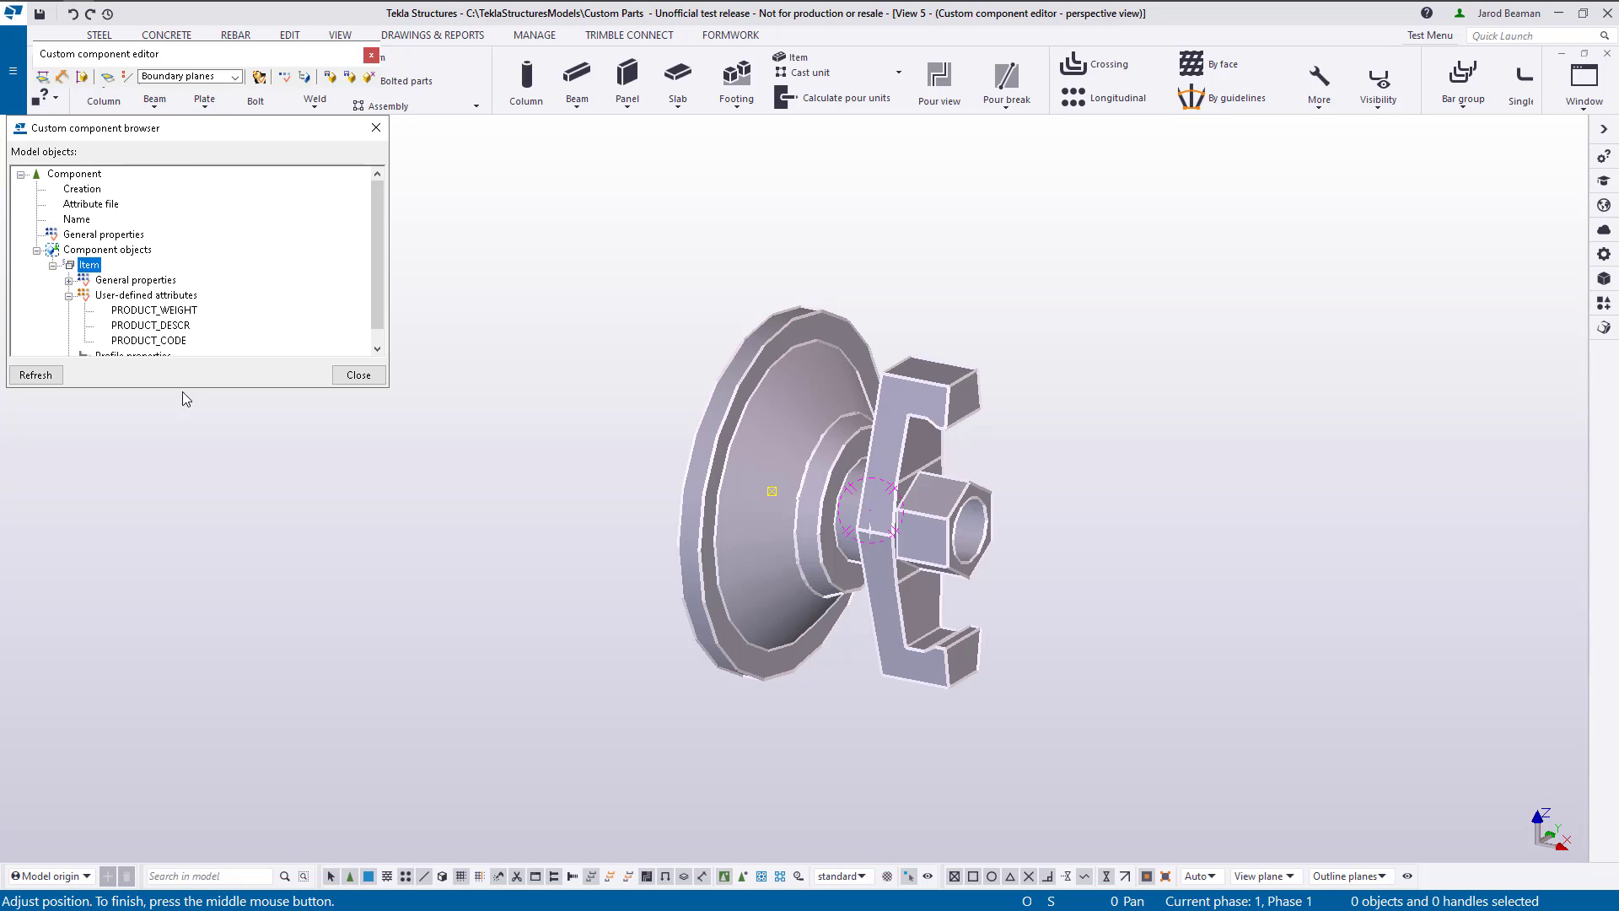
drag(180, 387, 173, 674)
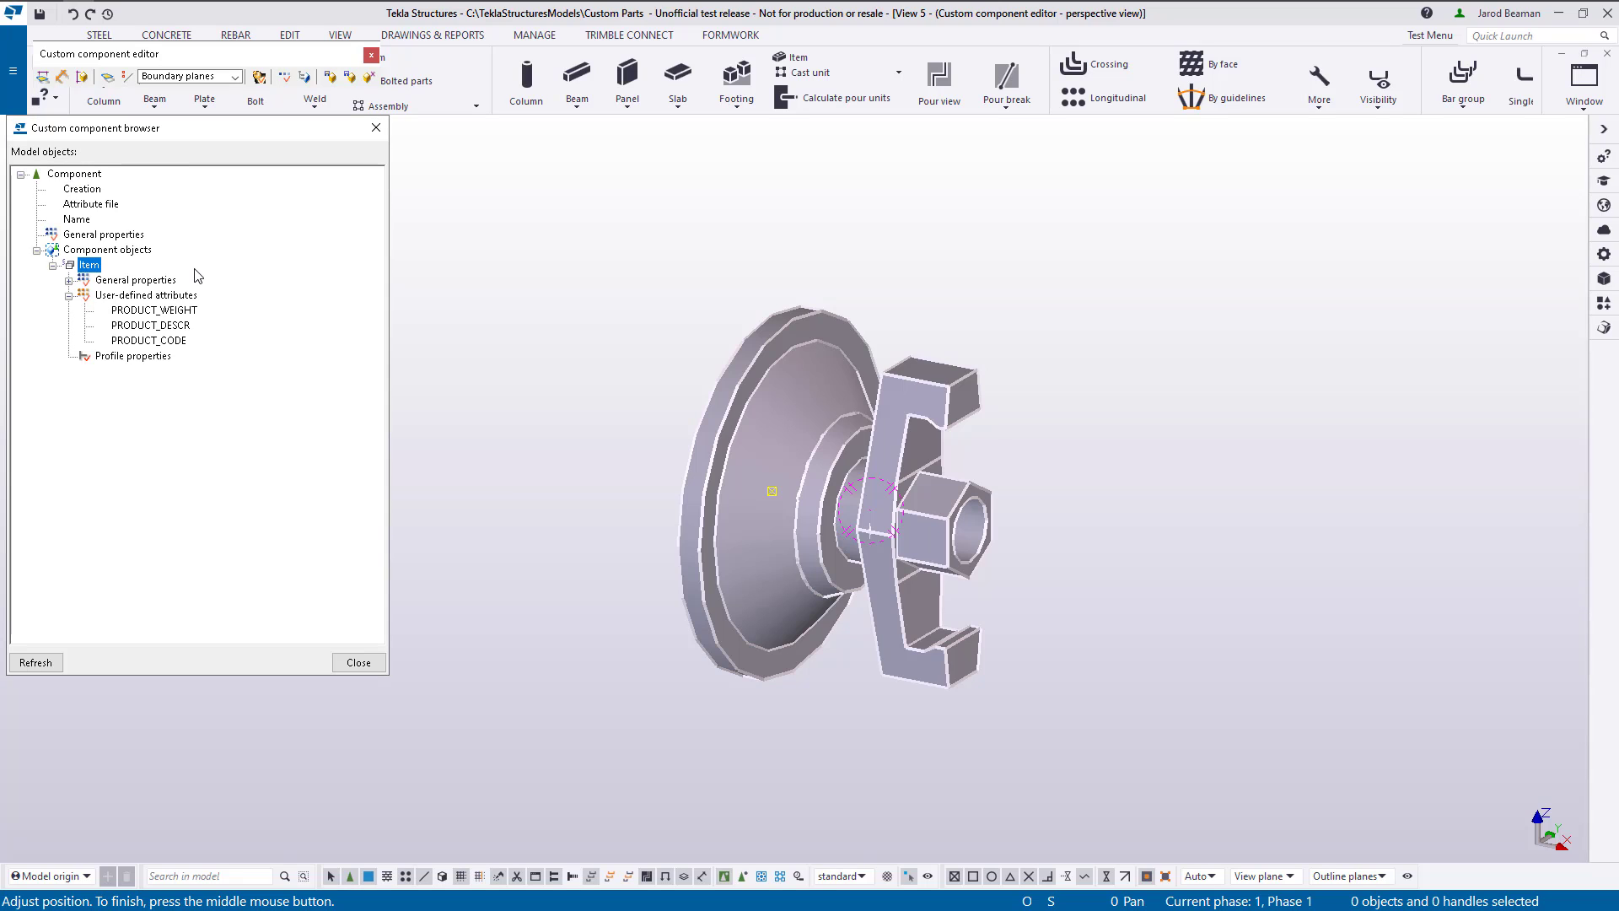
click(383, 129)
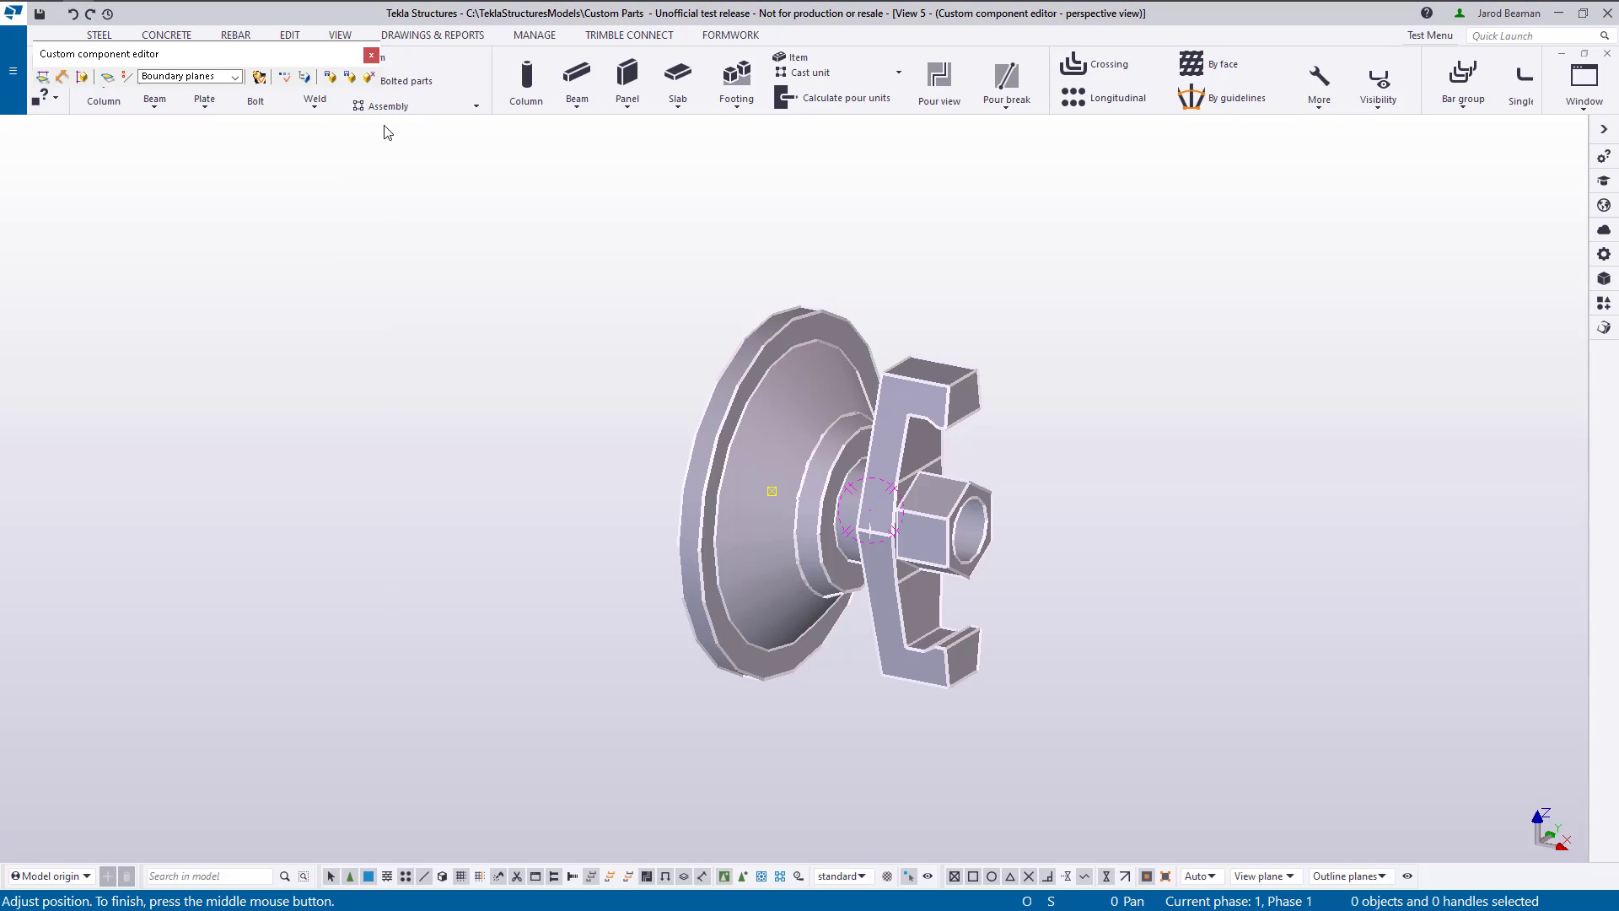
Reopen the custom component browser clear of the model and expand the tree to the item's general properties
click(306, 77)
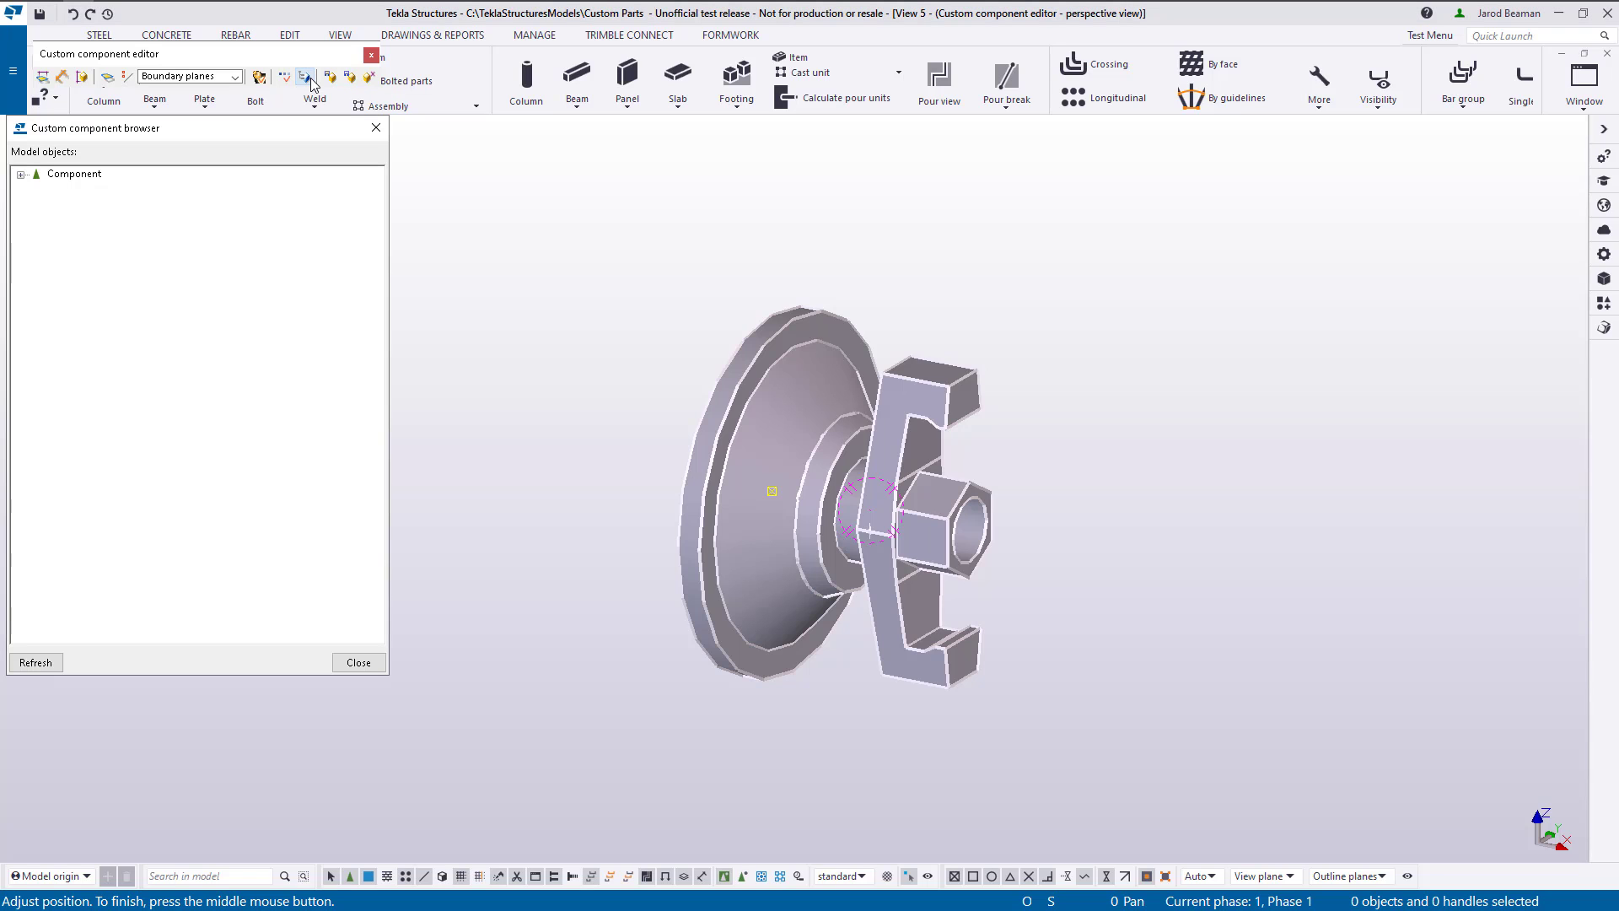
drag(160, 133, 1387, 19)
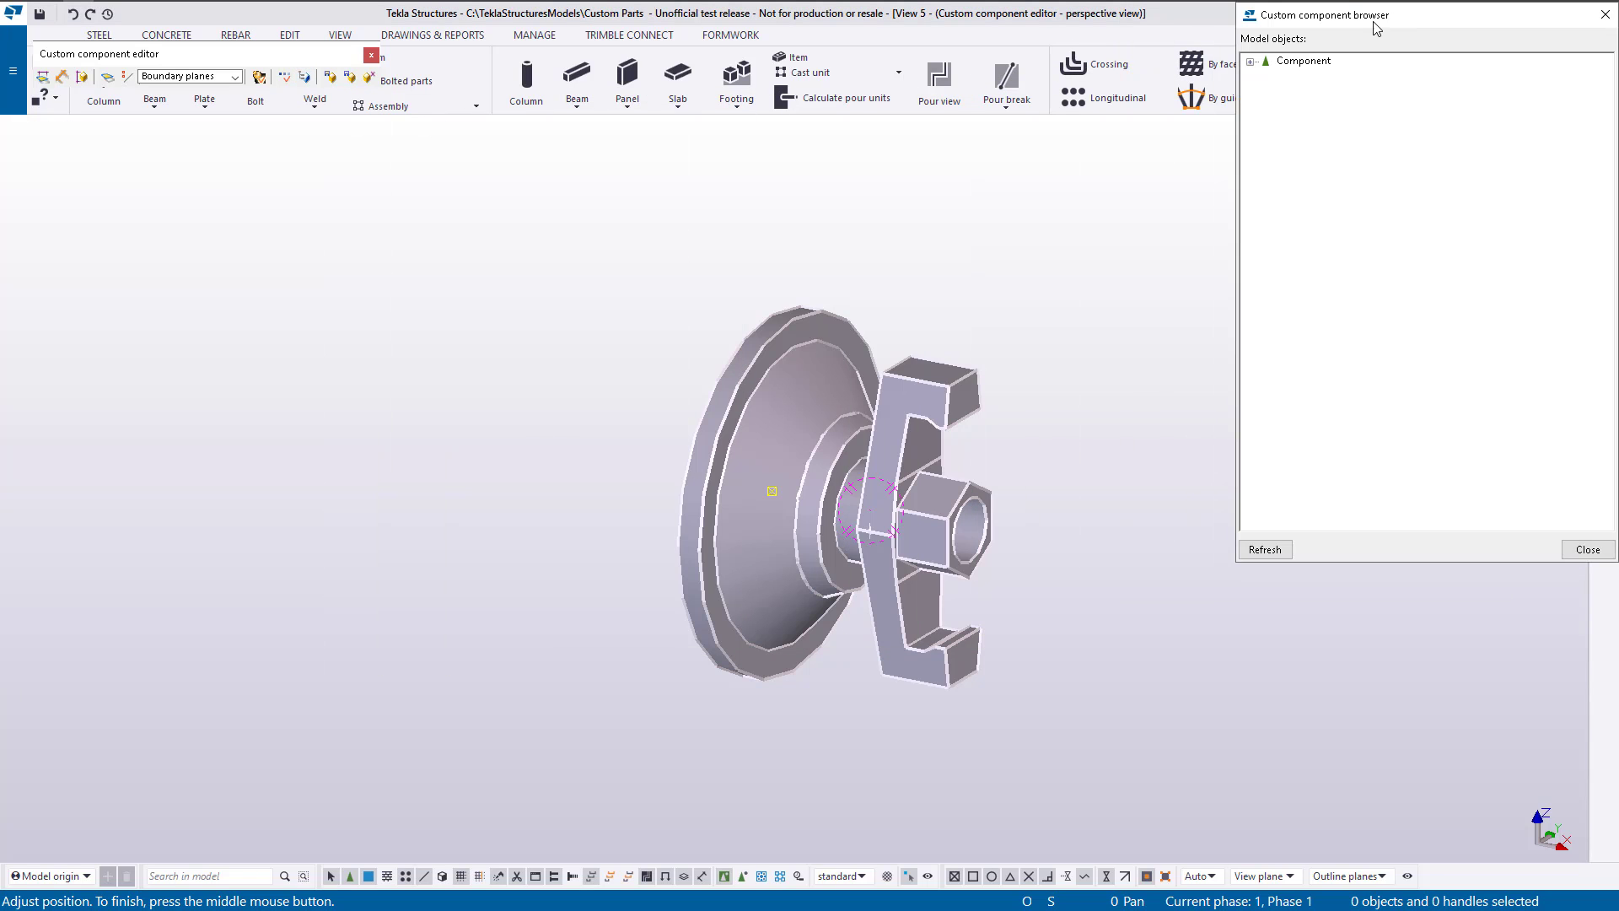
click(1250, 62)
click(1267, 138)
click(1283, 153)
click(1299, 169)
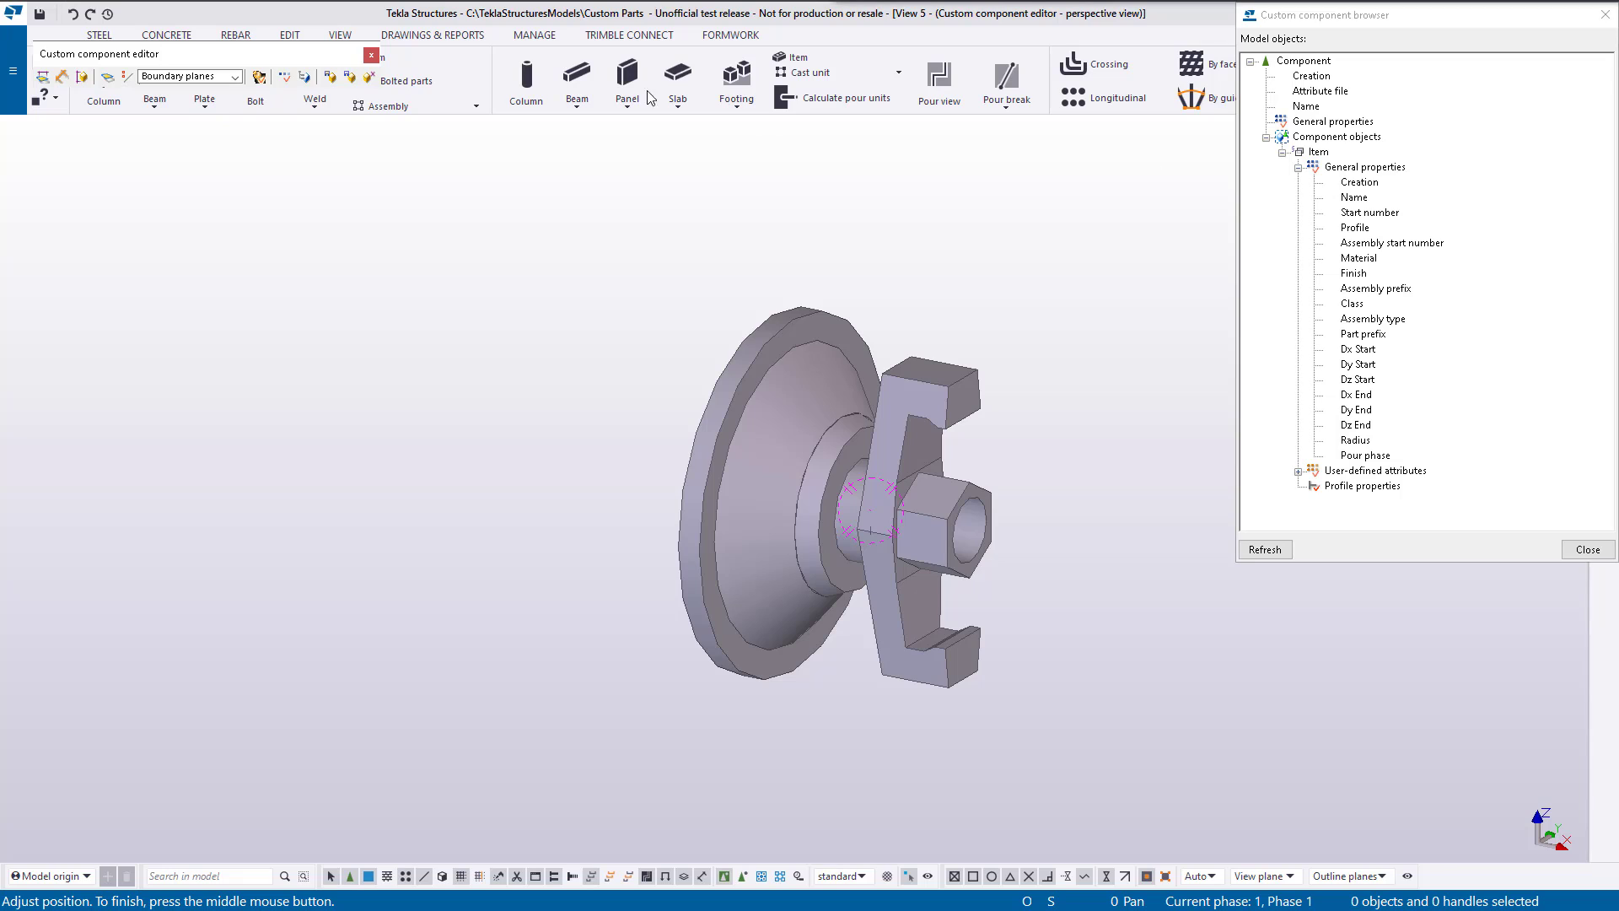
Add a component parameter variable and name it ItemProfile
click(285, 79)
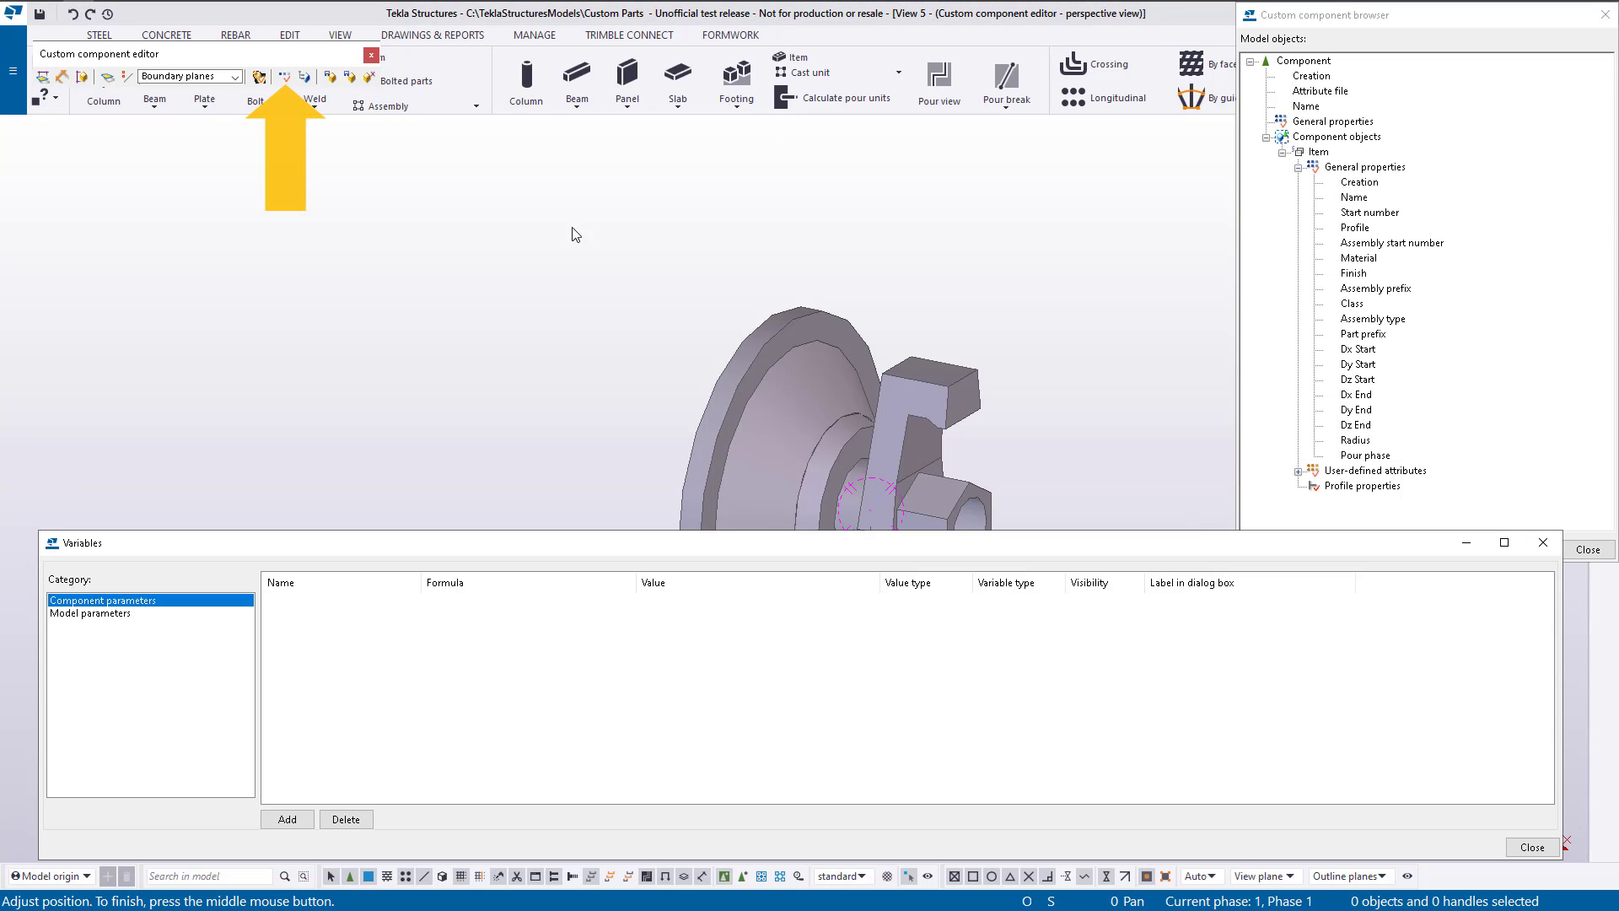
scroll(394, 181, down, 3)
scroll(708, 401, up, 1)
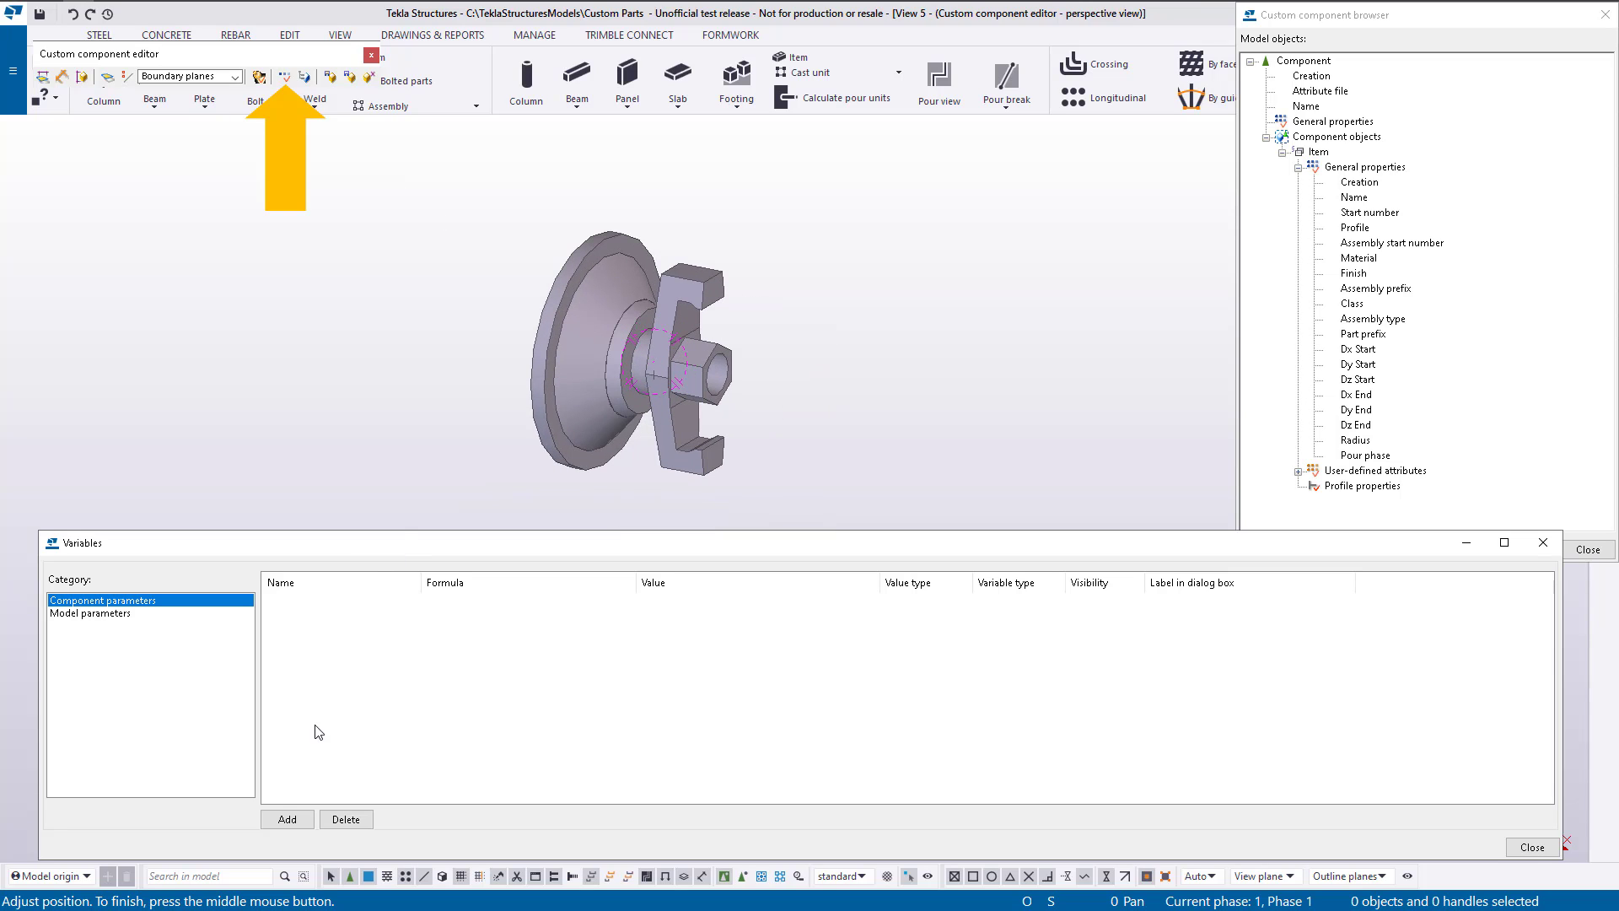
click(287, 820)
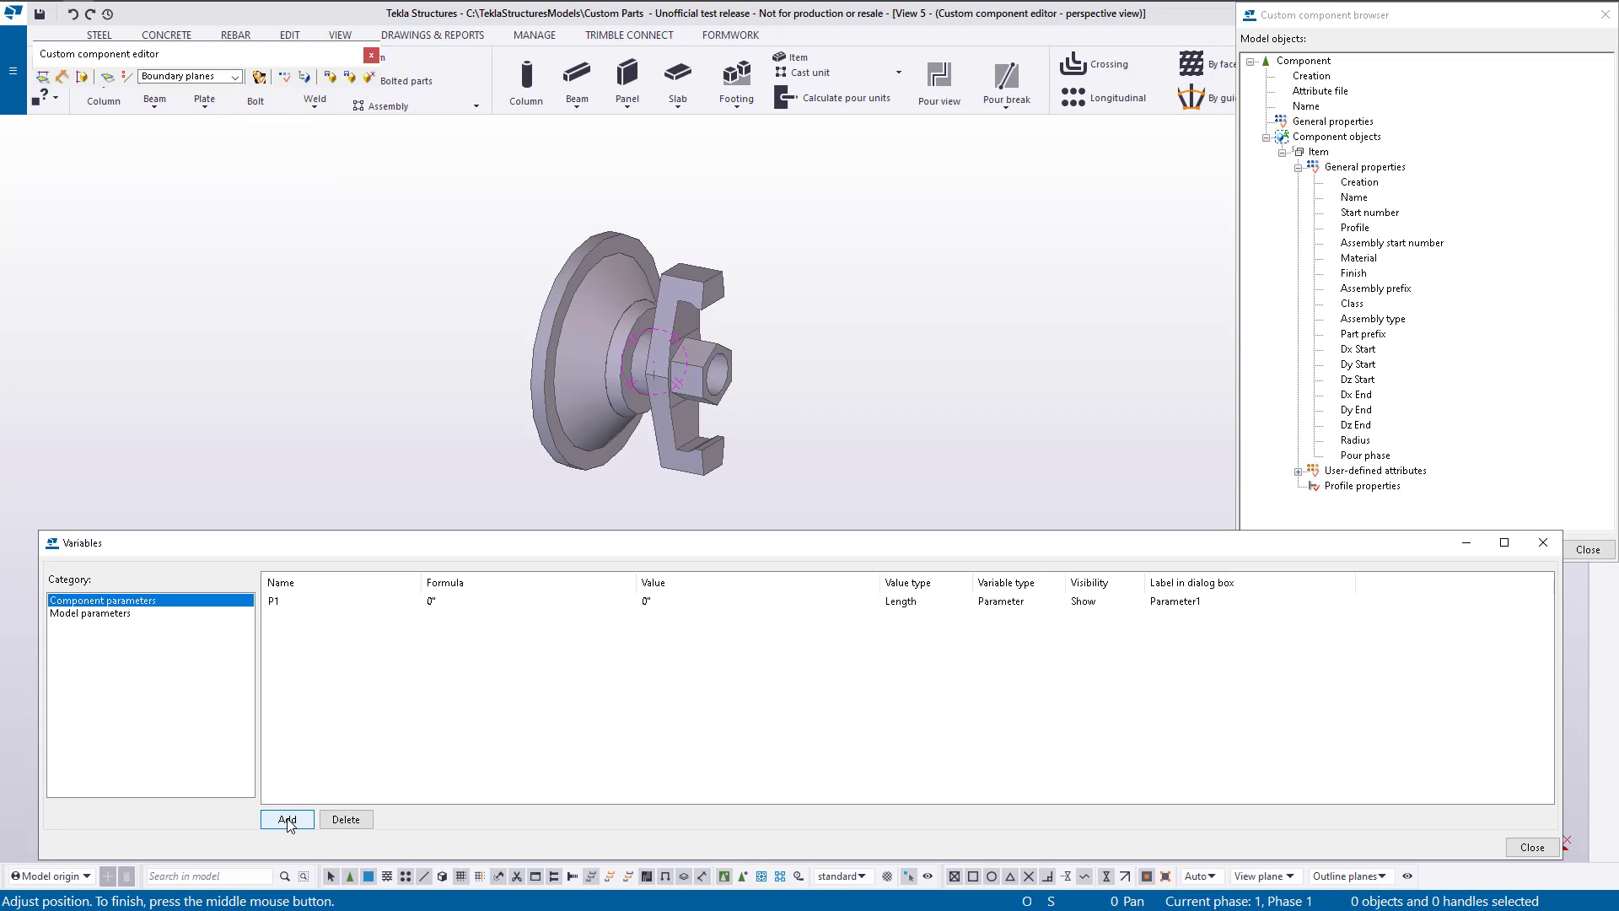
click(307, 602)
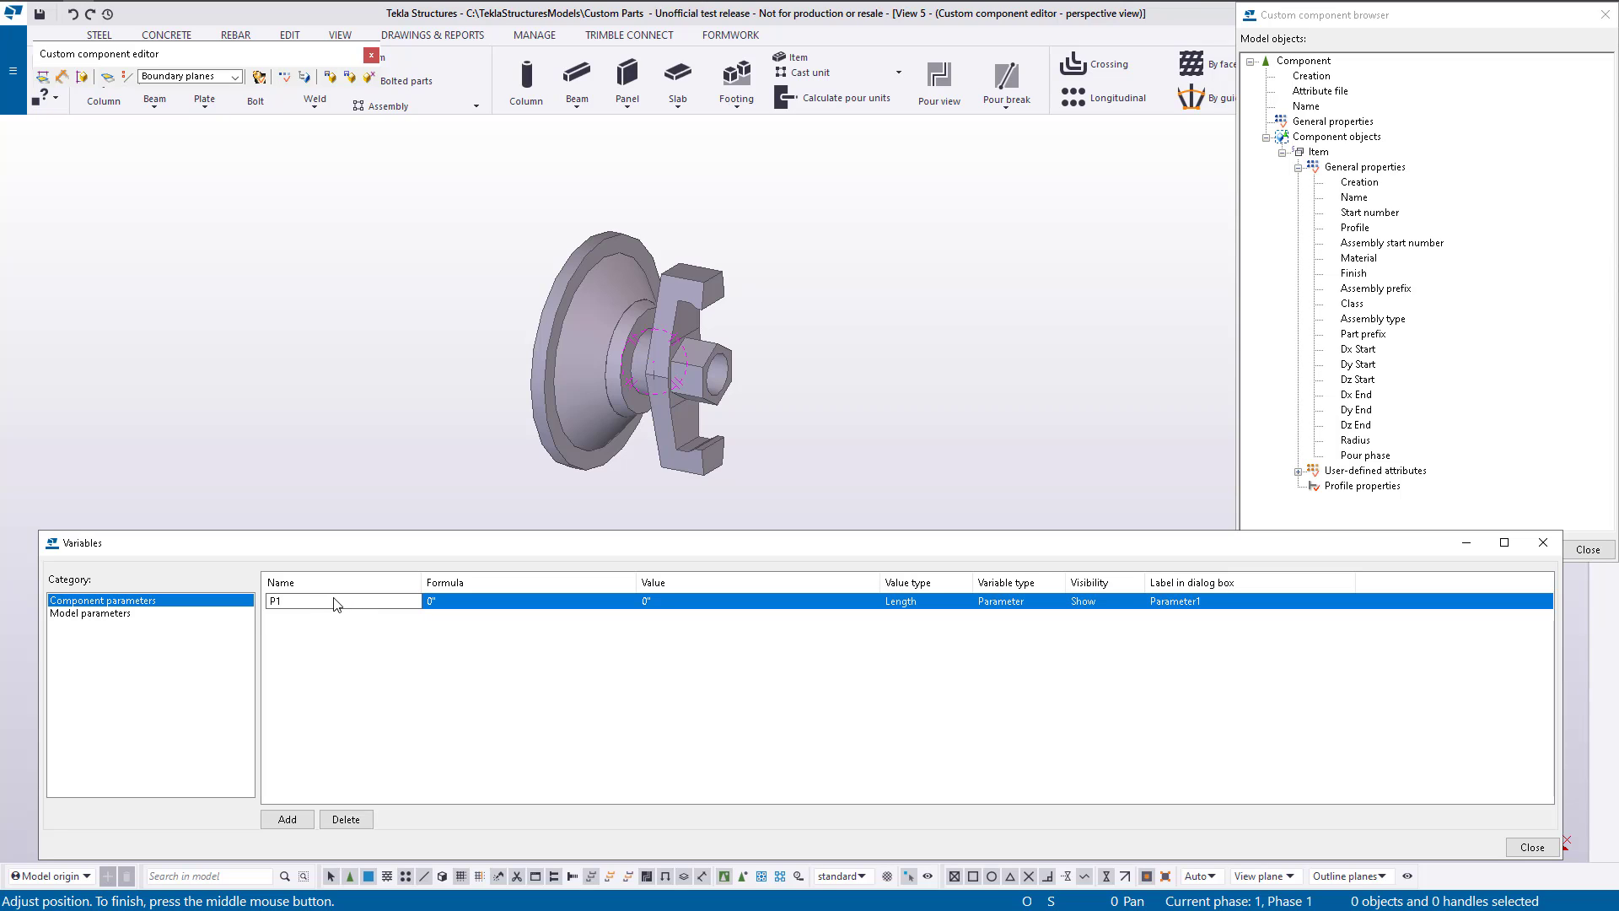
drag(318, 599, 207, 615)
text(ItemProfile)
Set the ItemProfile variable's value type to Shape and its dialog box label to "Shape:"
click(948, 603)
click(951, 604)
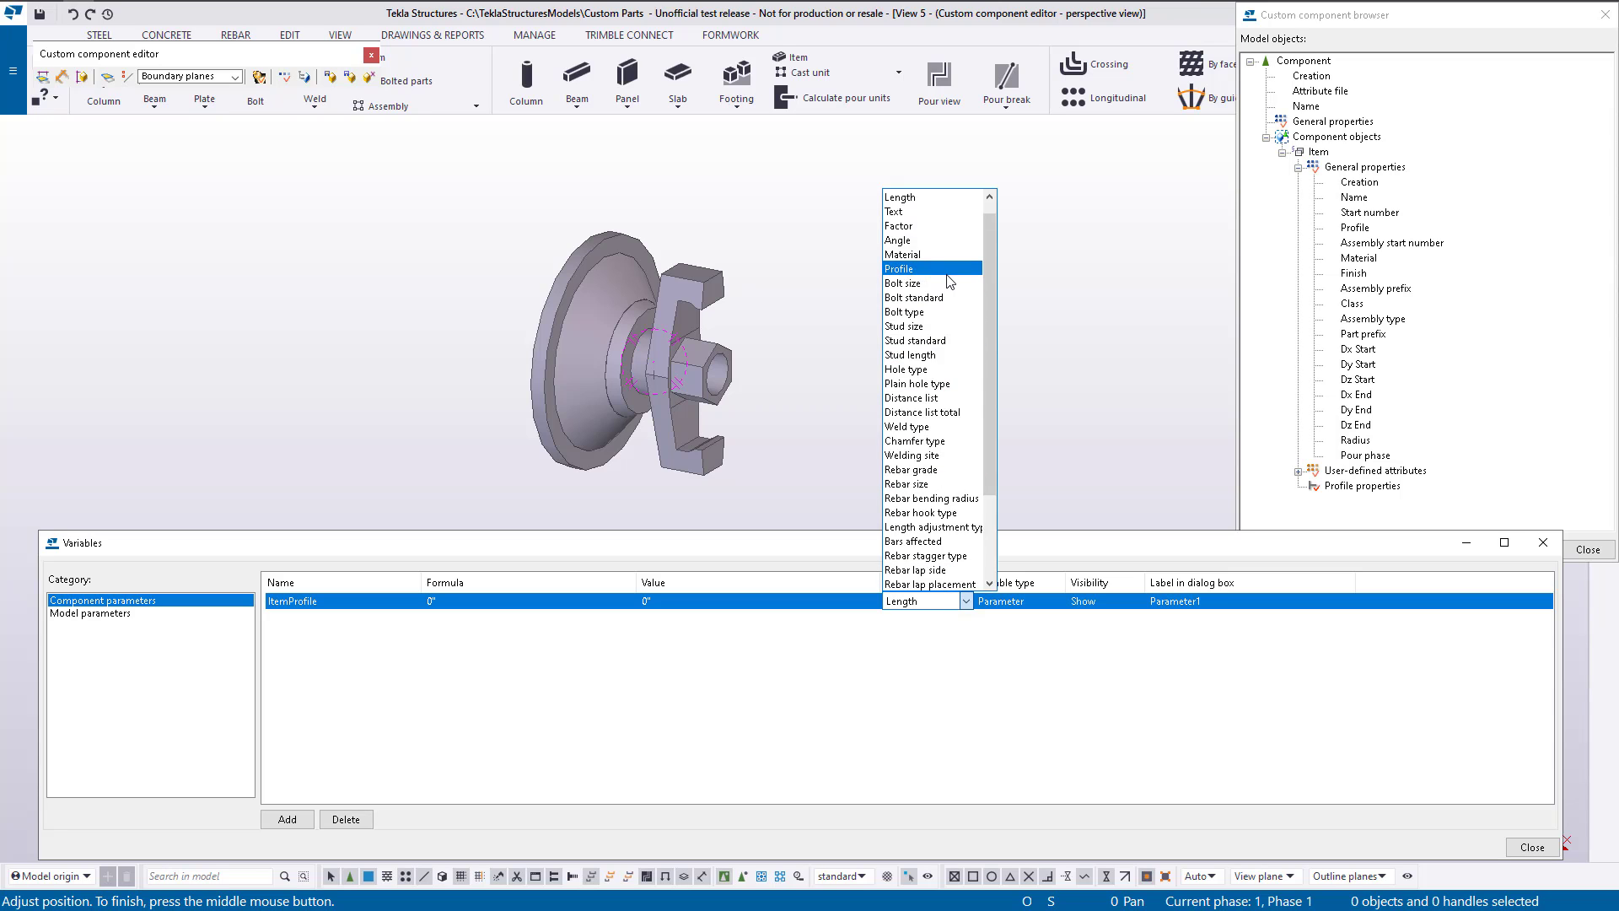
scroll(928, 274, down, 3)
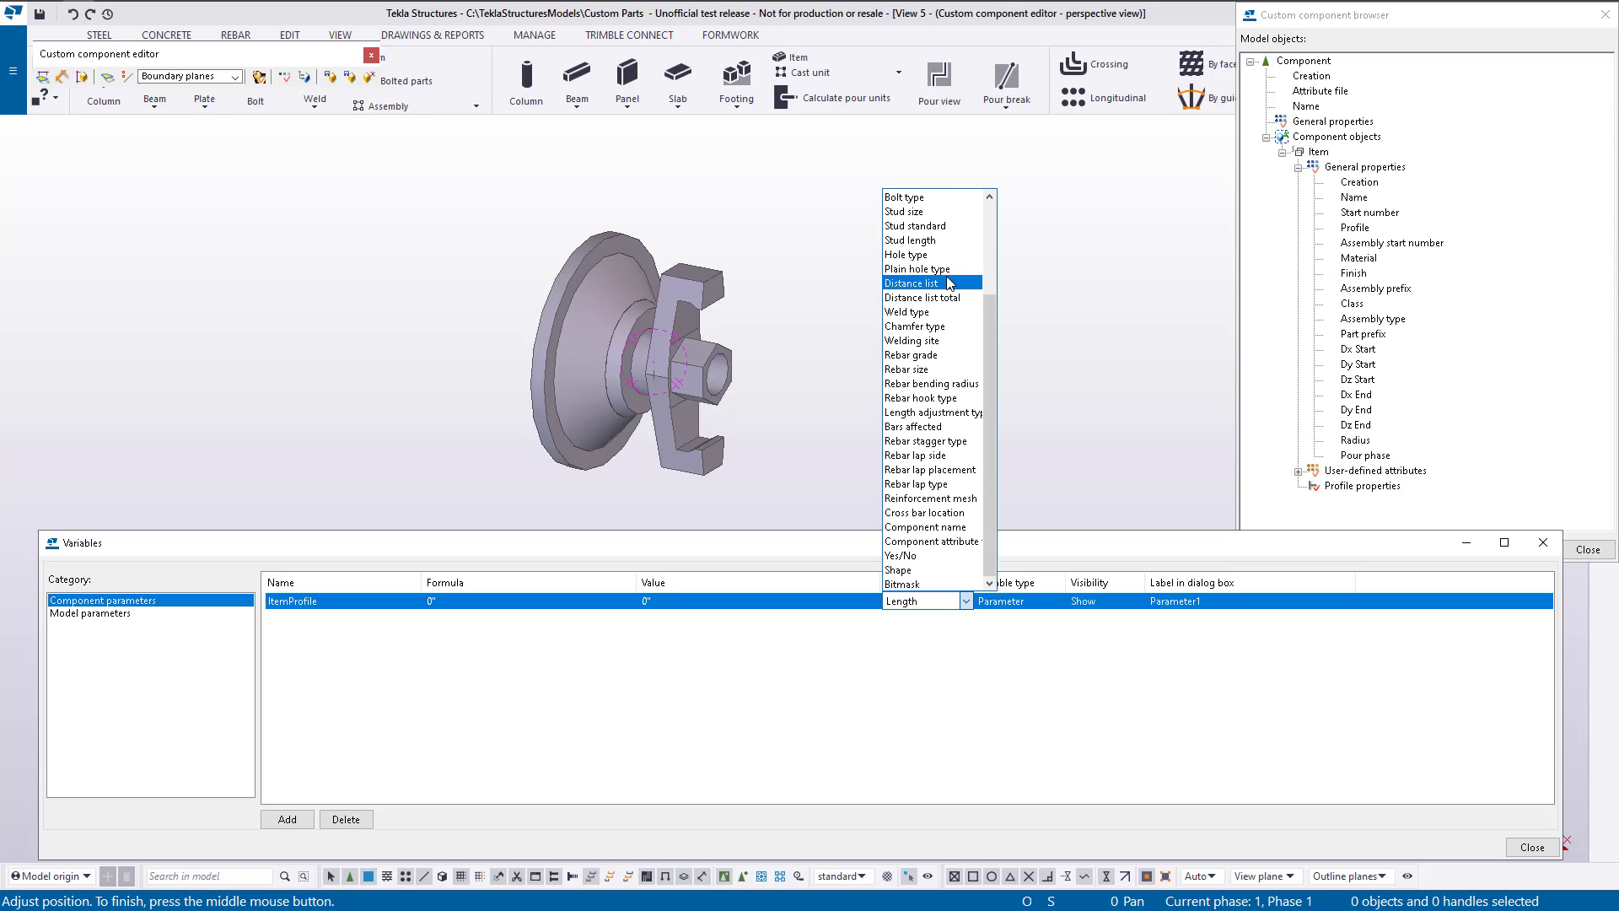
click(920, 571)
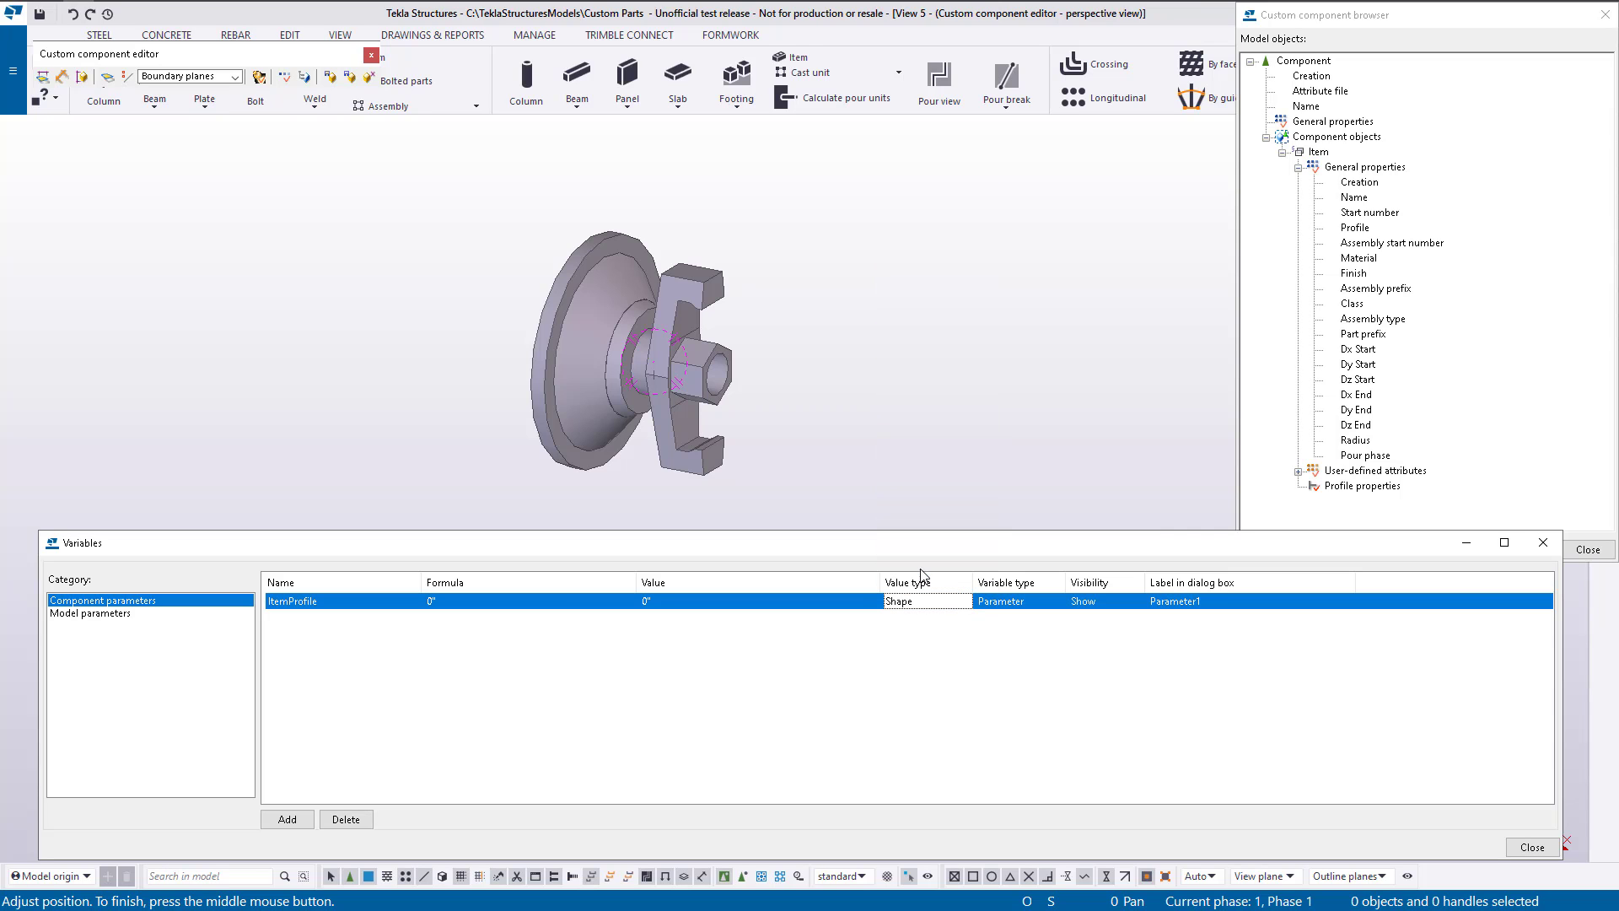
click(1204, 604)
drag(1226, 603, 1093, 605)
text(Shape:)
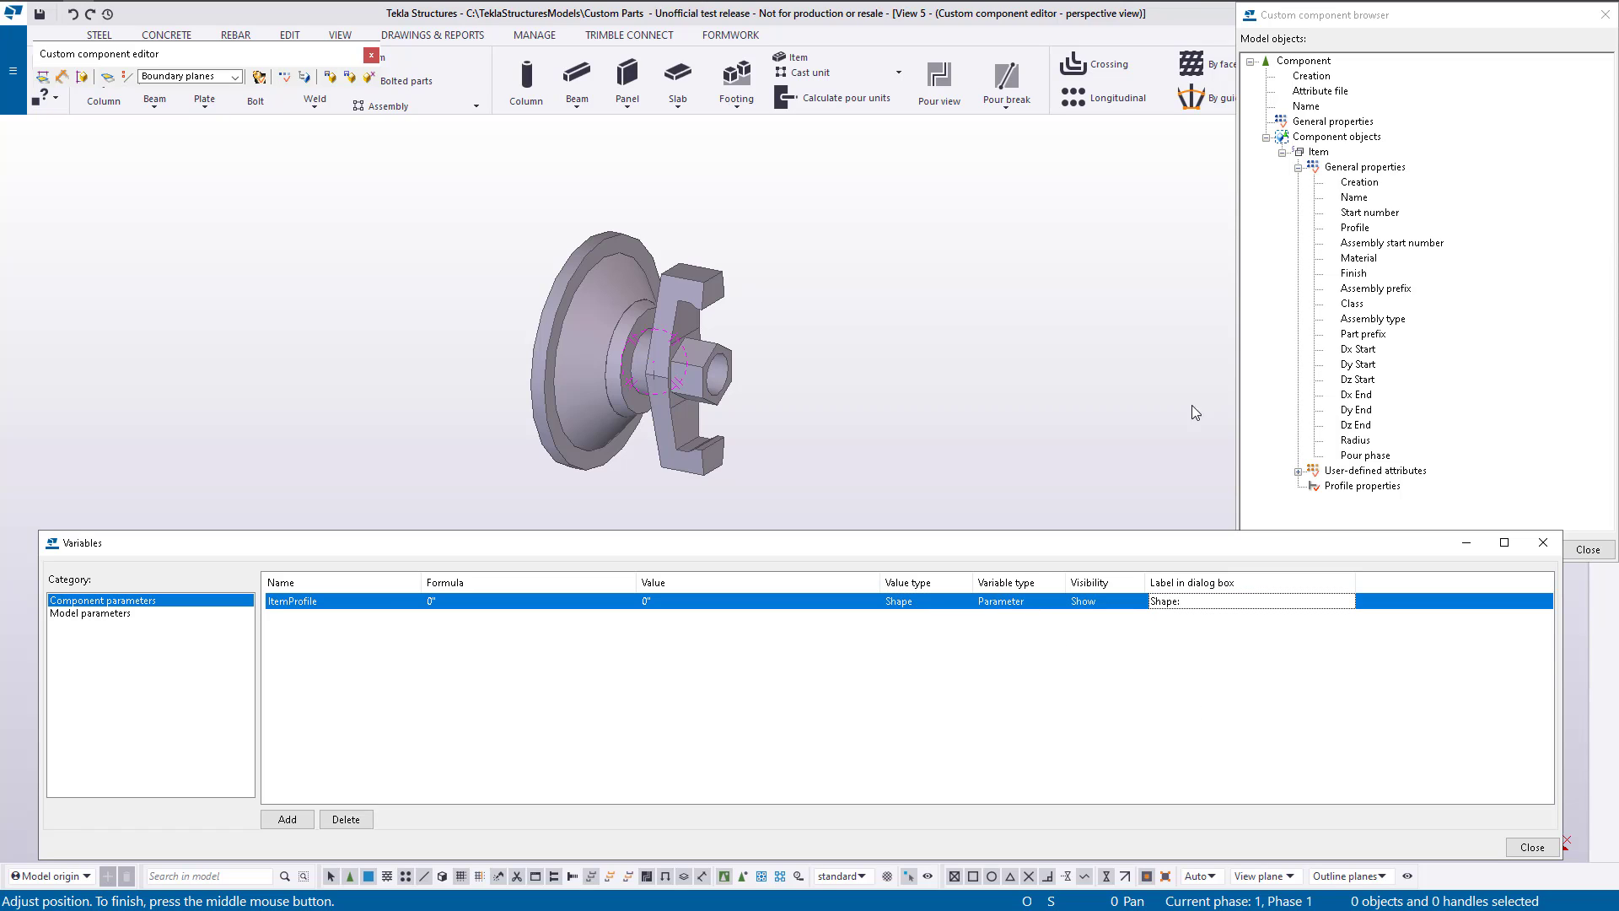
Copy the item's shape name Trimble-29-900-05 from its properties into the ItemProfile variable's formula
click(579, 330)
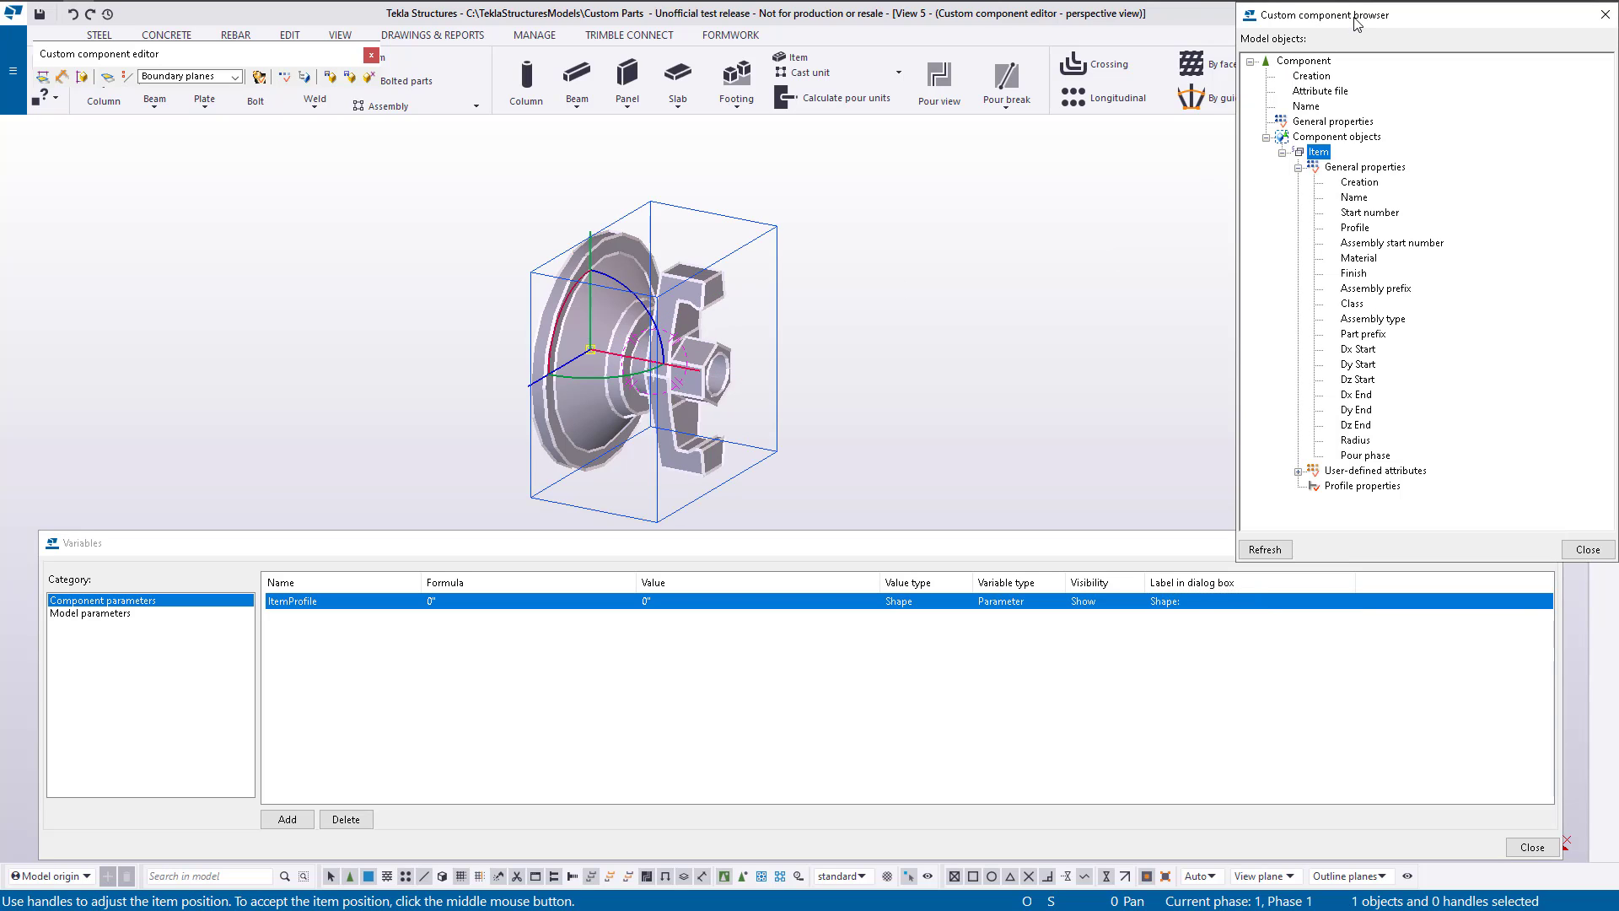
drag(1356, 24, 1339, 357)
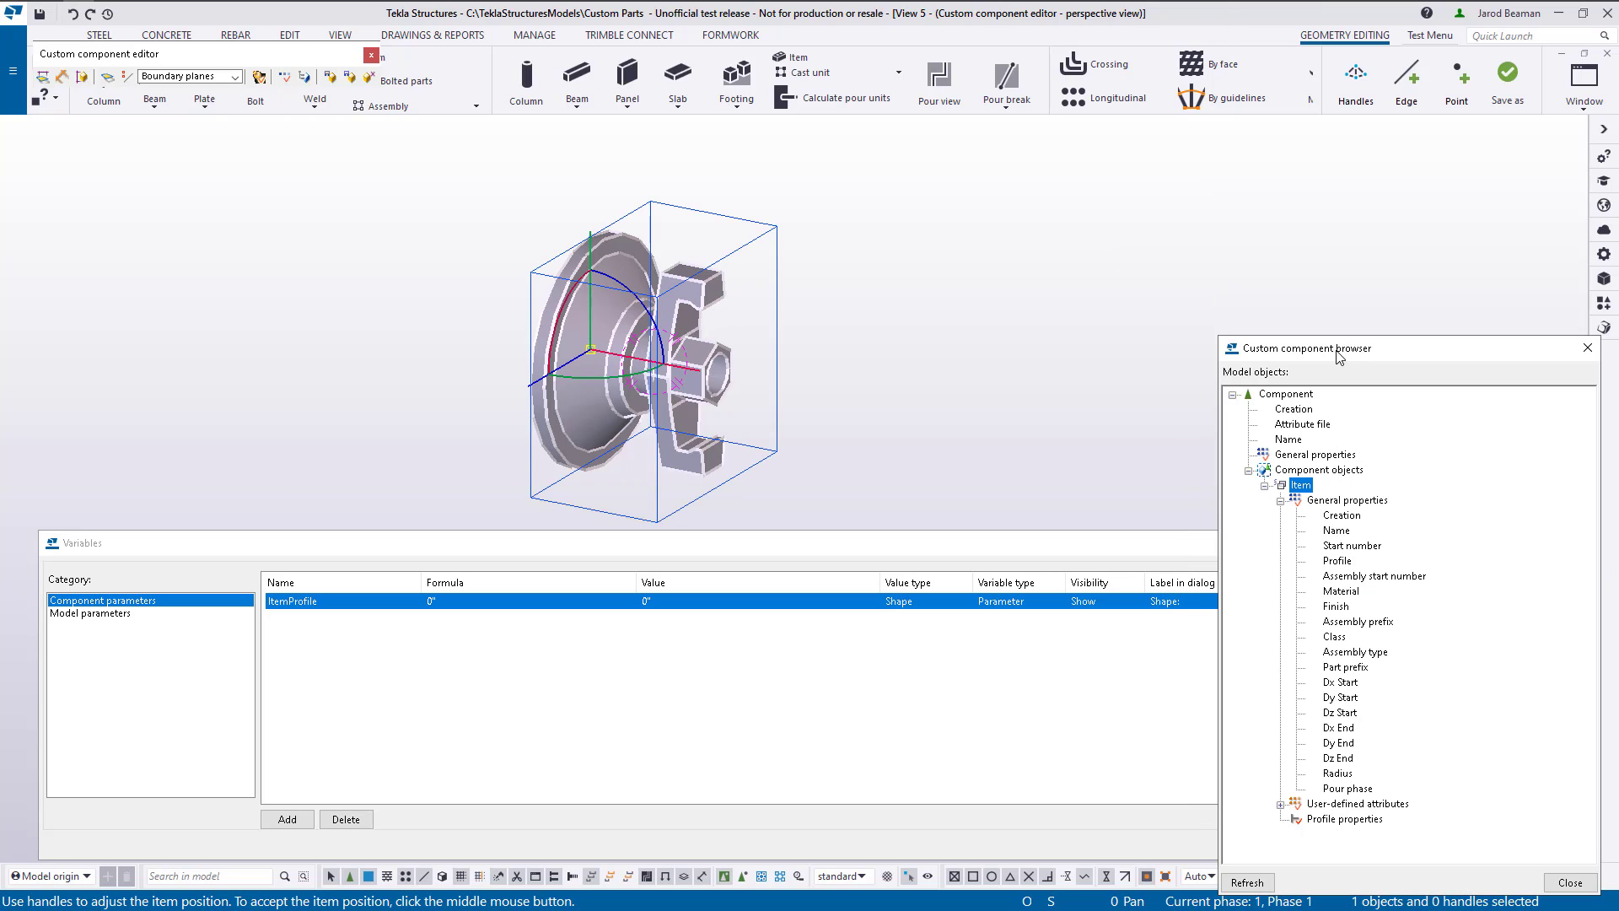
double_click(701, 295)
drag(1405, 241, 1246, 237)
key(ctrl+c)
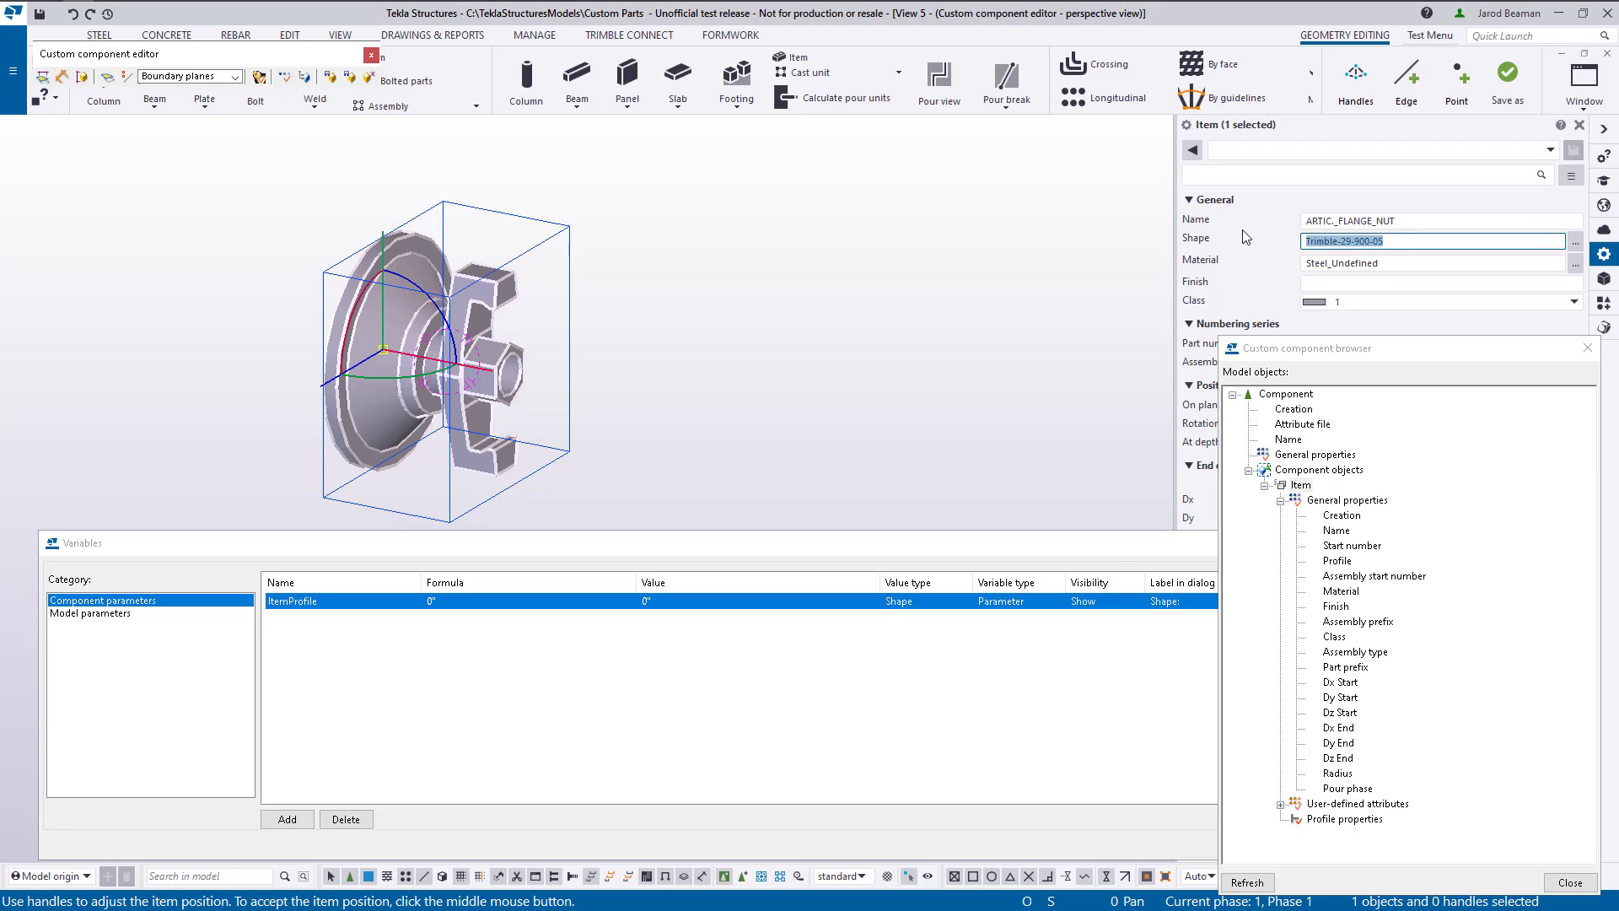
click(452, 603)
drag(465, 603, 415, 600)
key(ctrl+v)
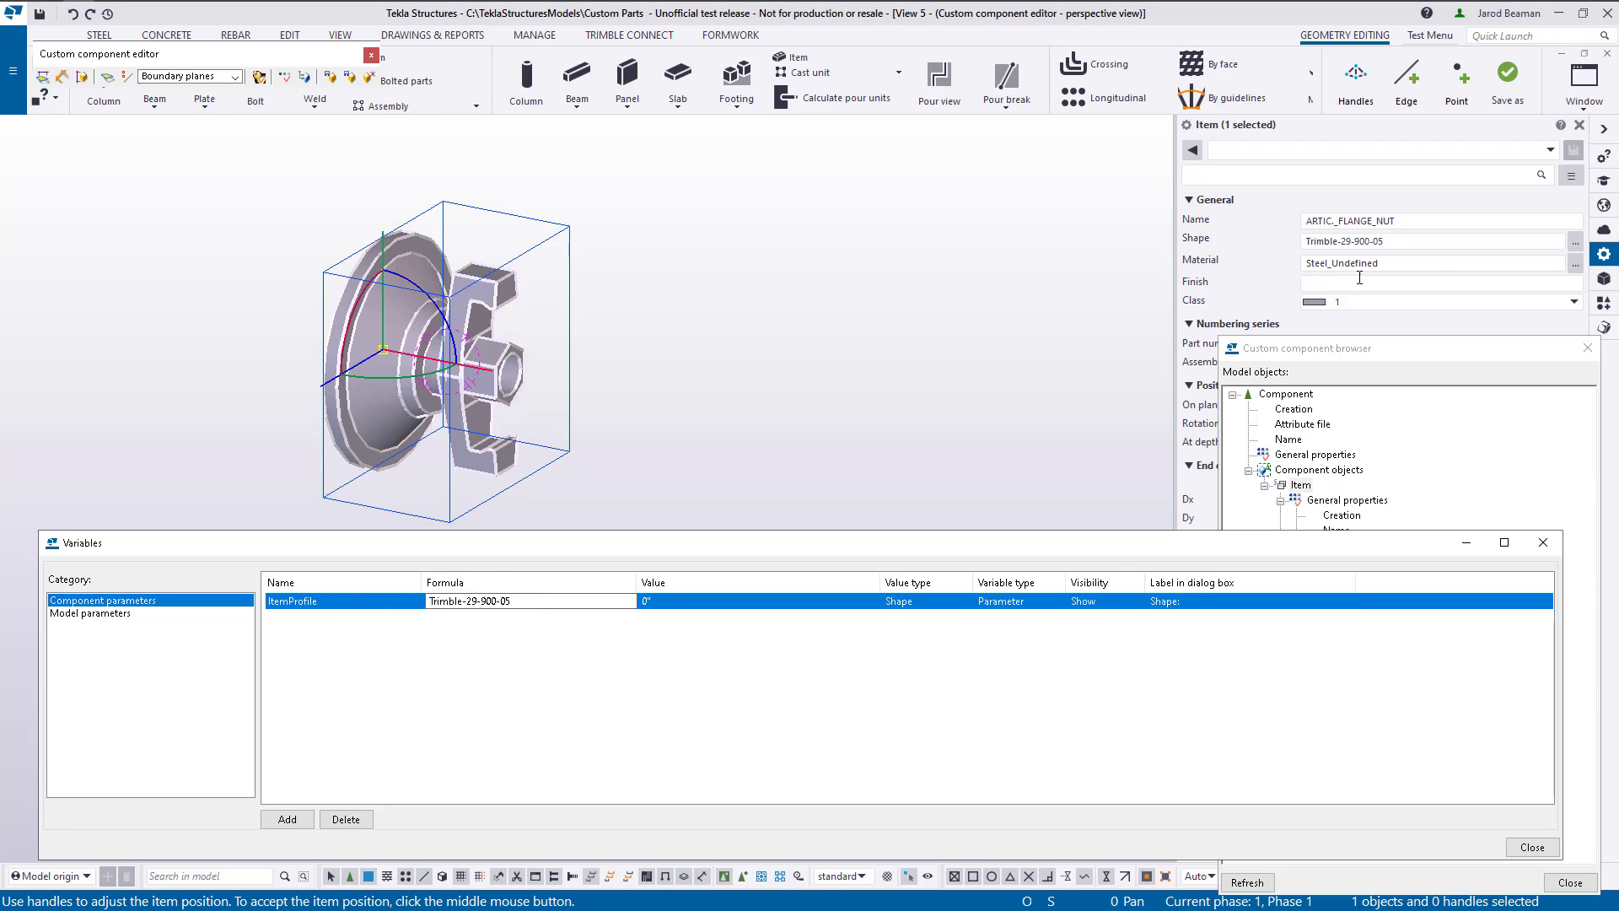
click(1579, 128)
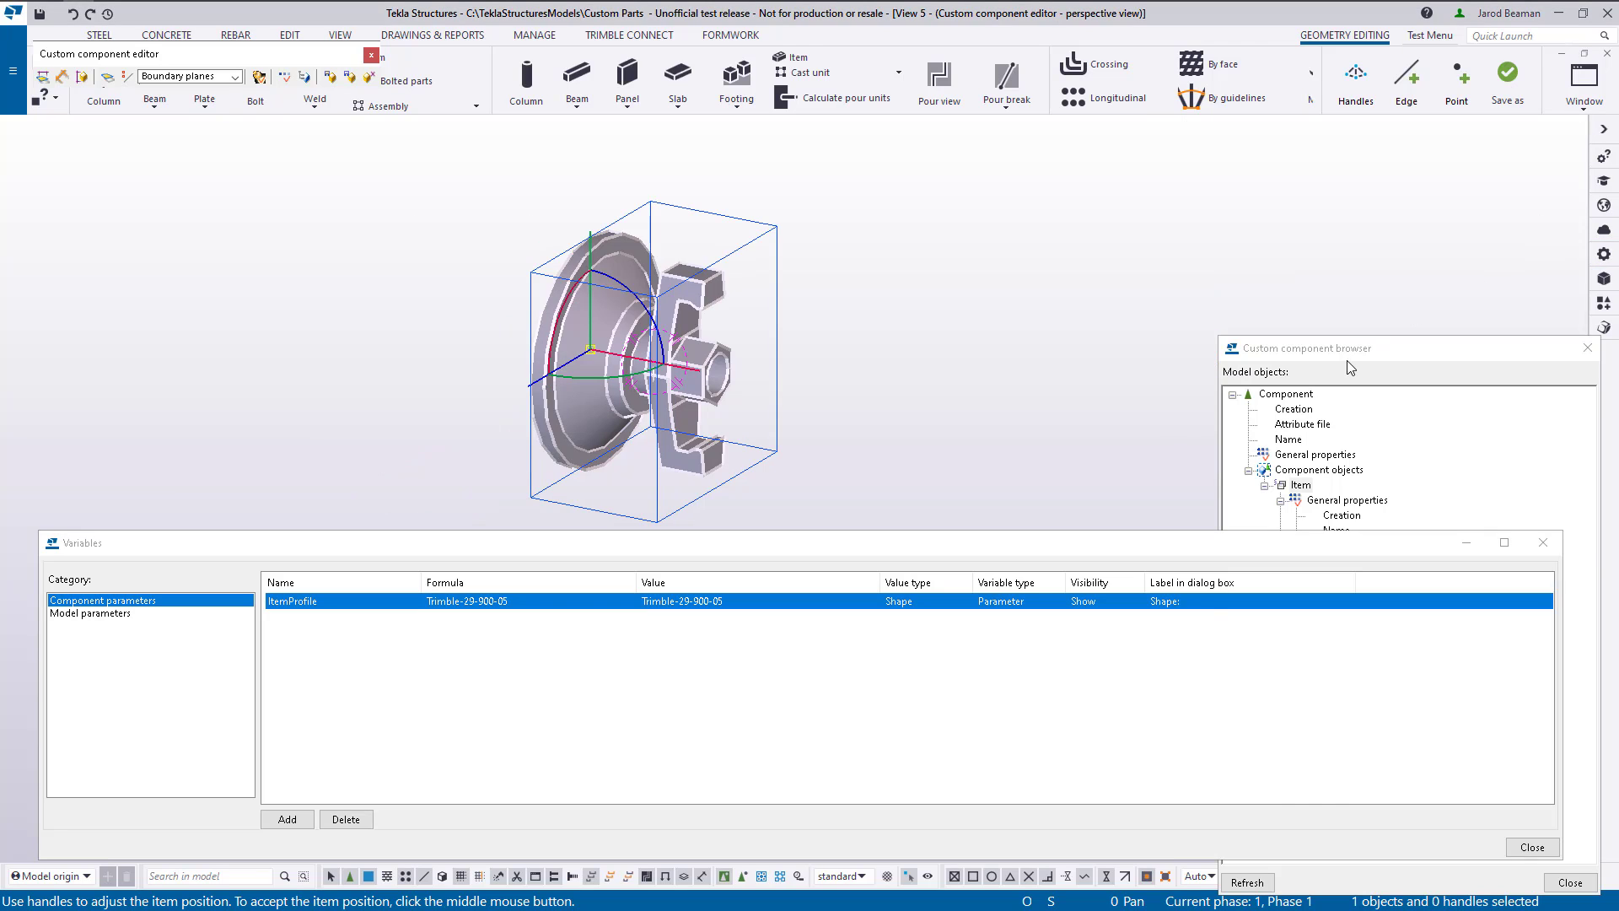
Link the item's Profile property to the ItemProfile variable with an equation in the custom component browser
drag(1346, 359, 1344, 129)
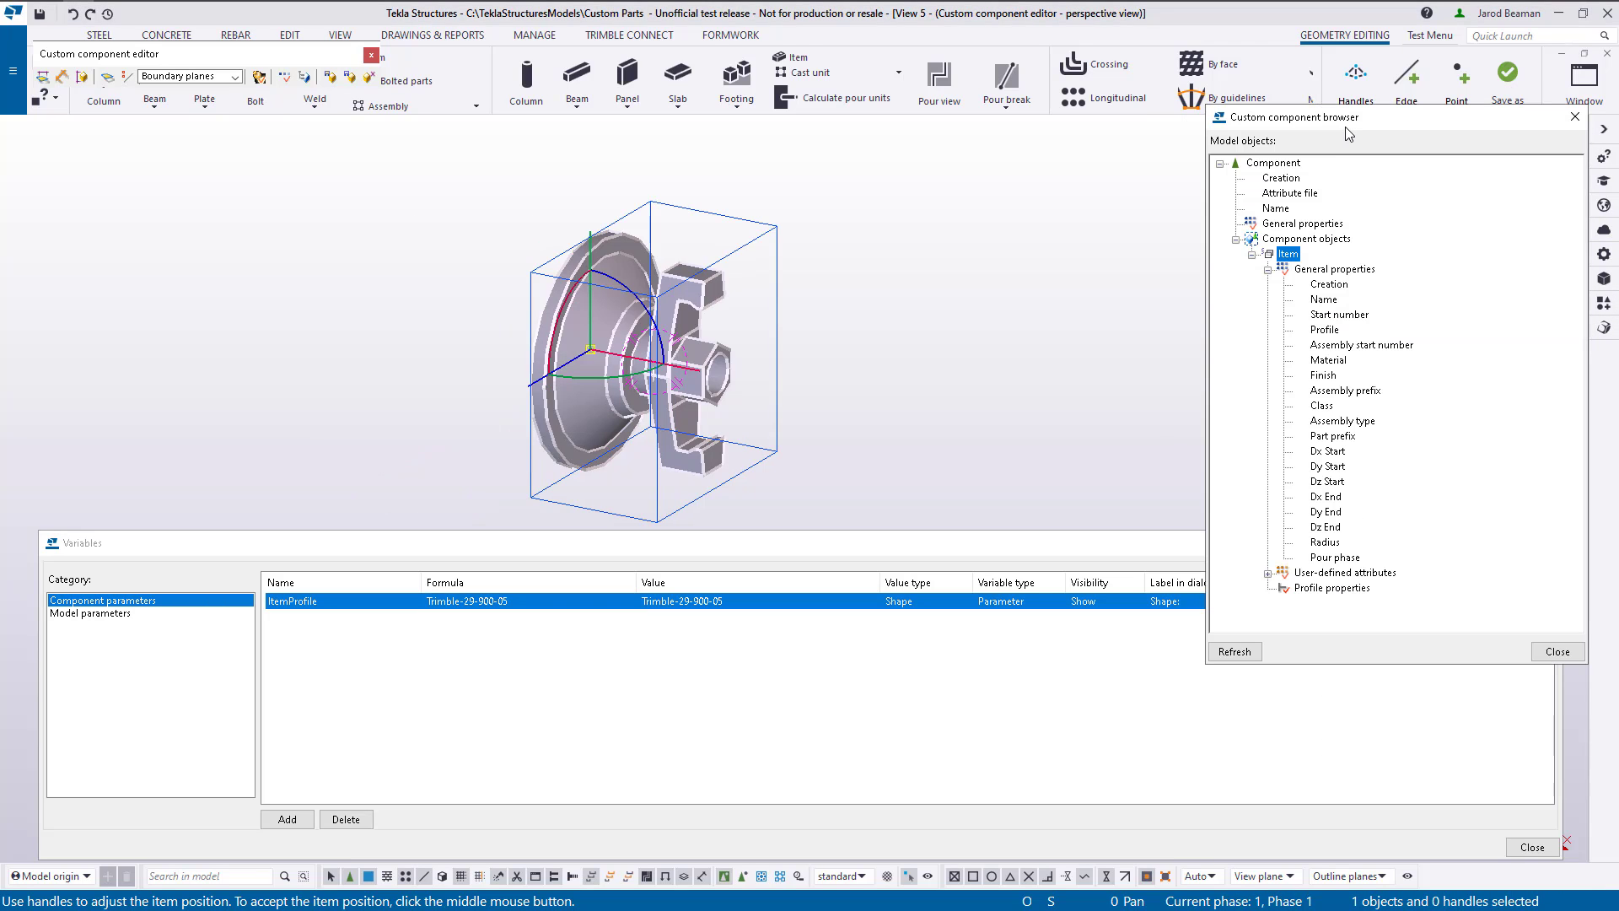
click(333, 604)
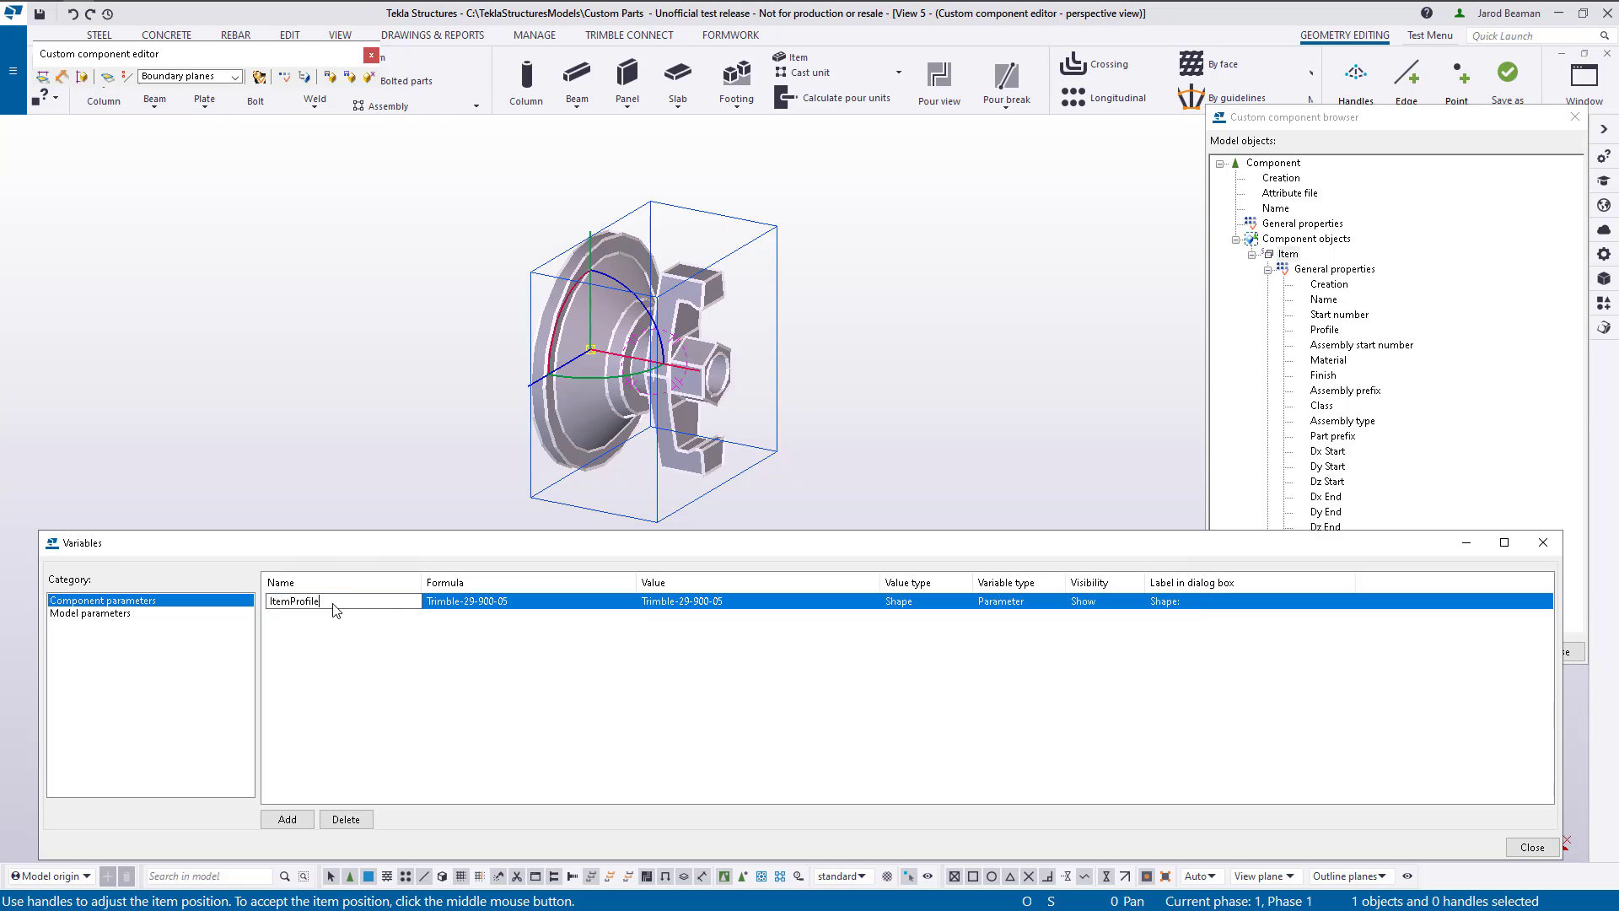
double_click(356, 601)
key(ctrl+c)
right_click(1325, 330)
click(1370, 339)
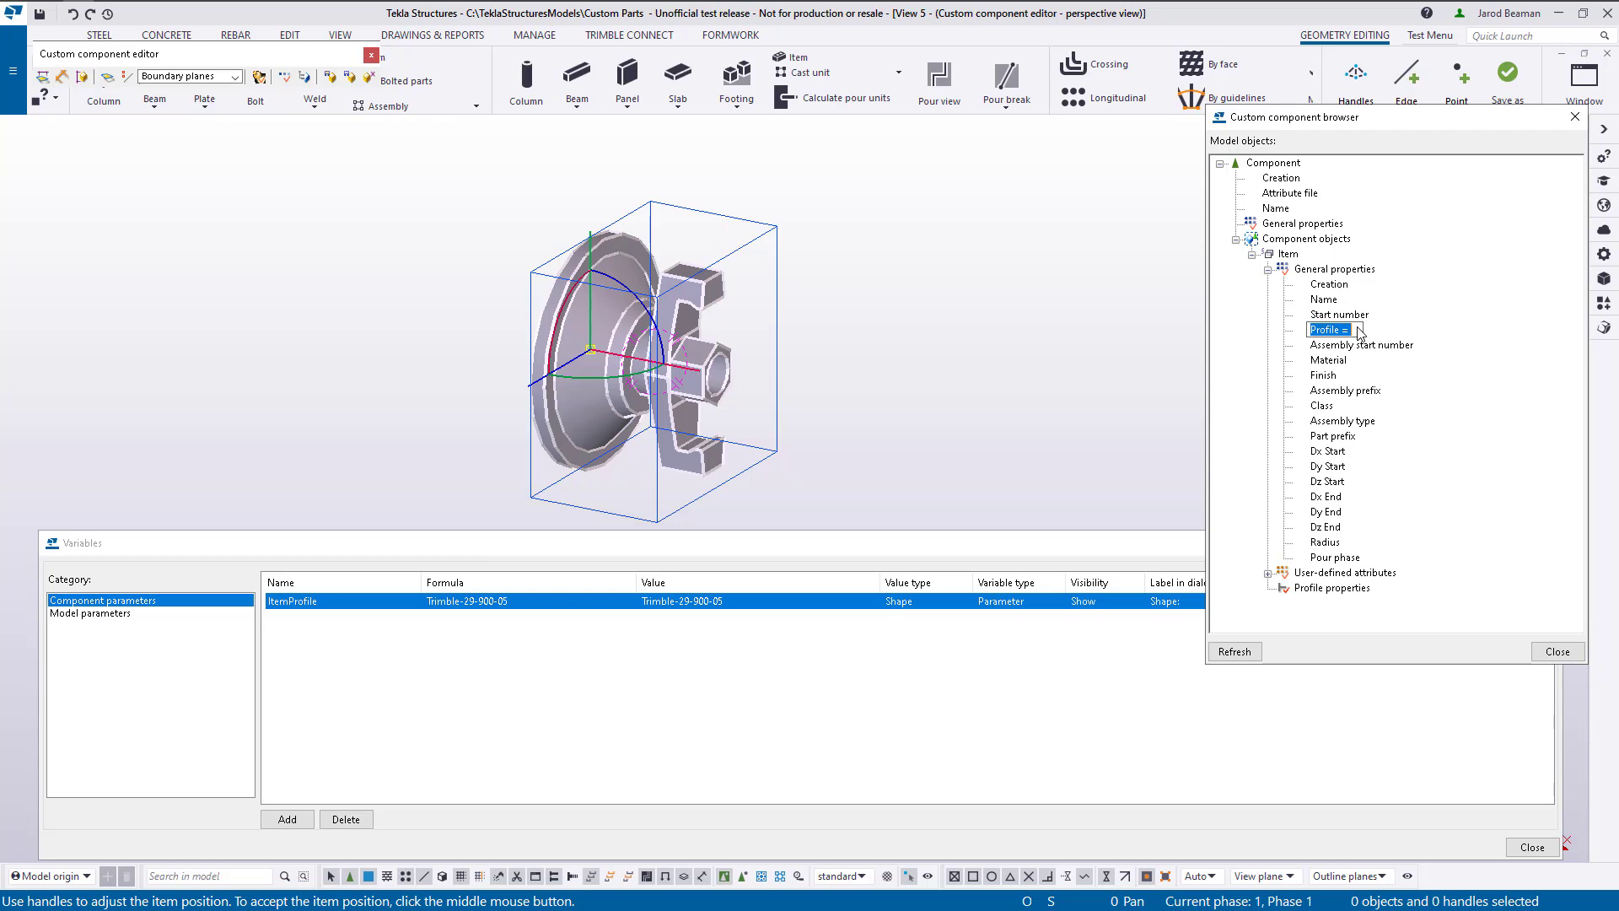
key(ctrl+v)
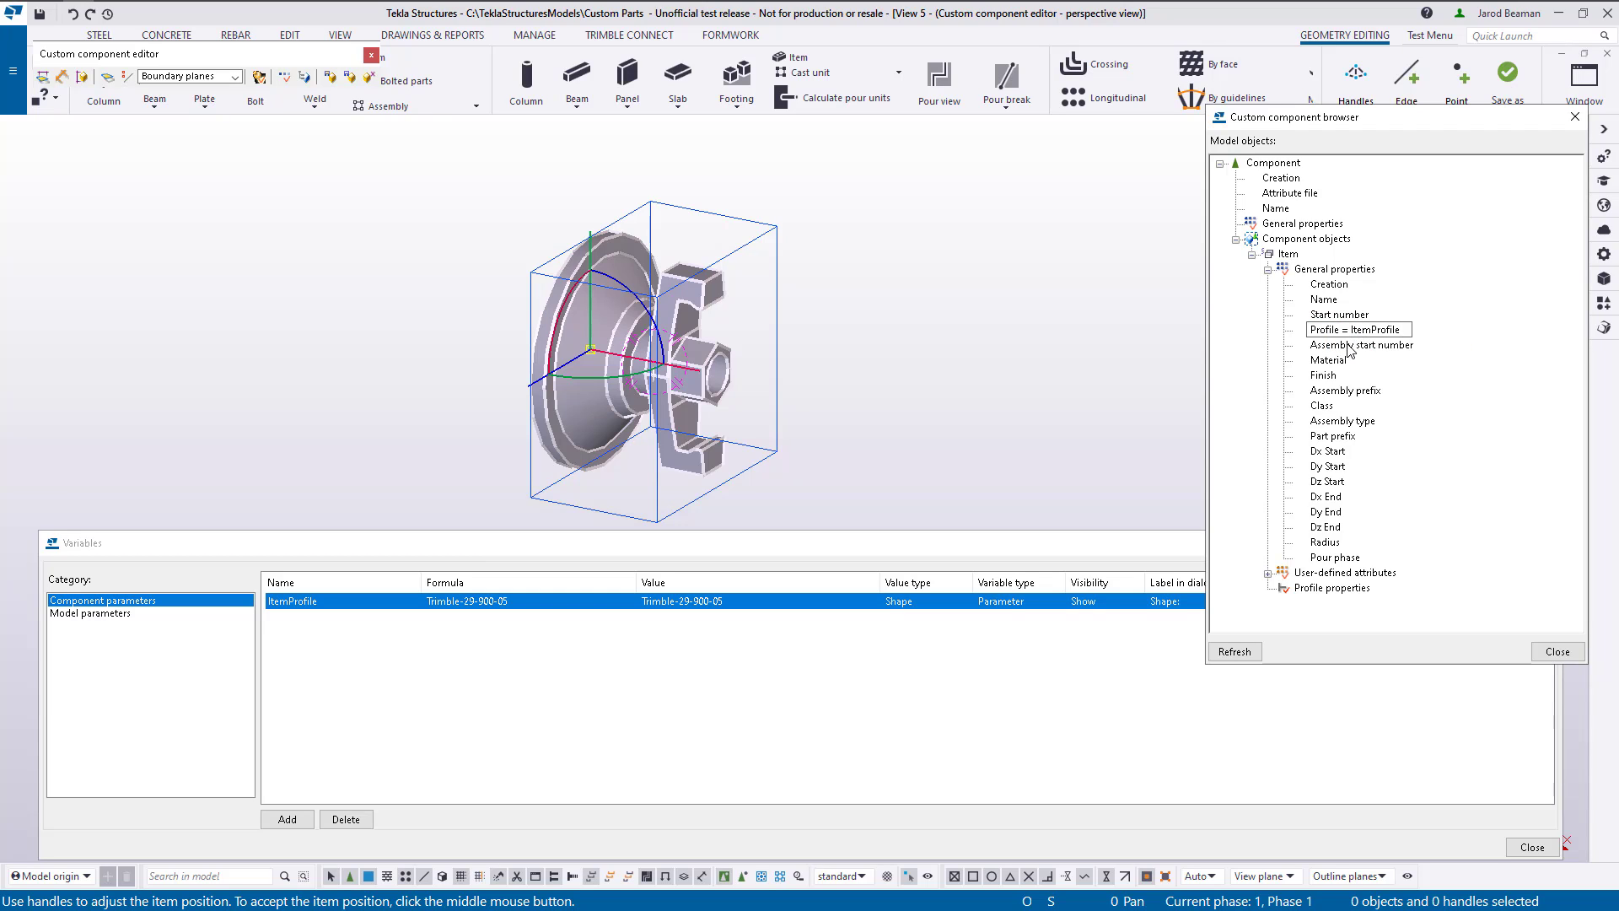
click(1350, 346)
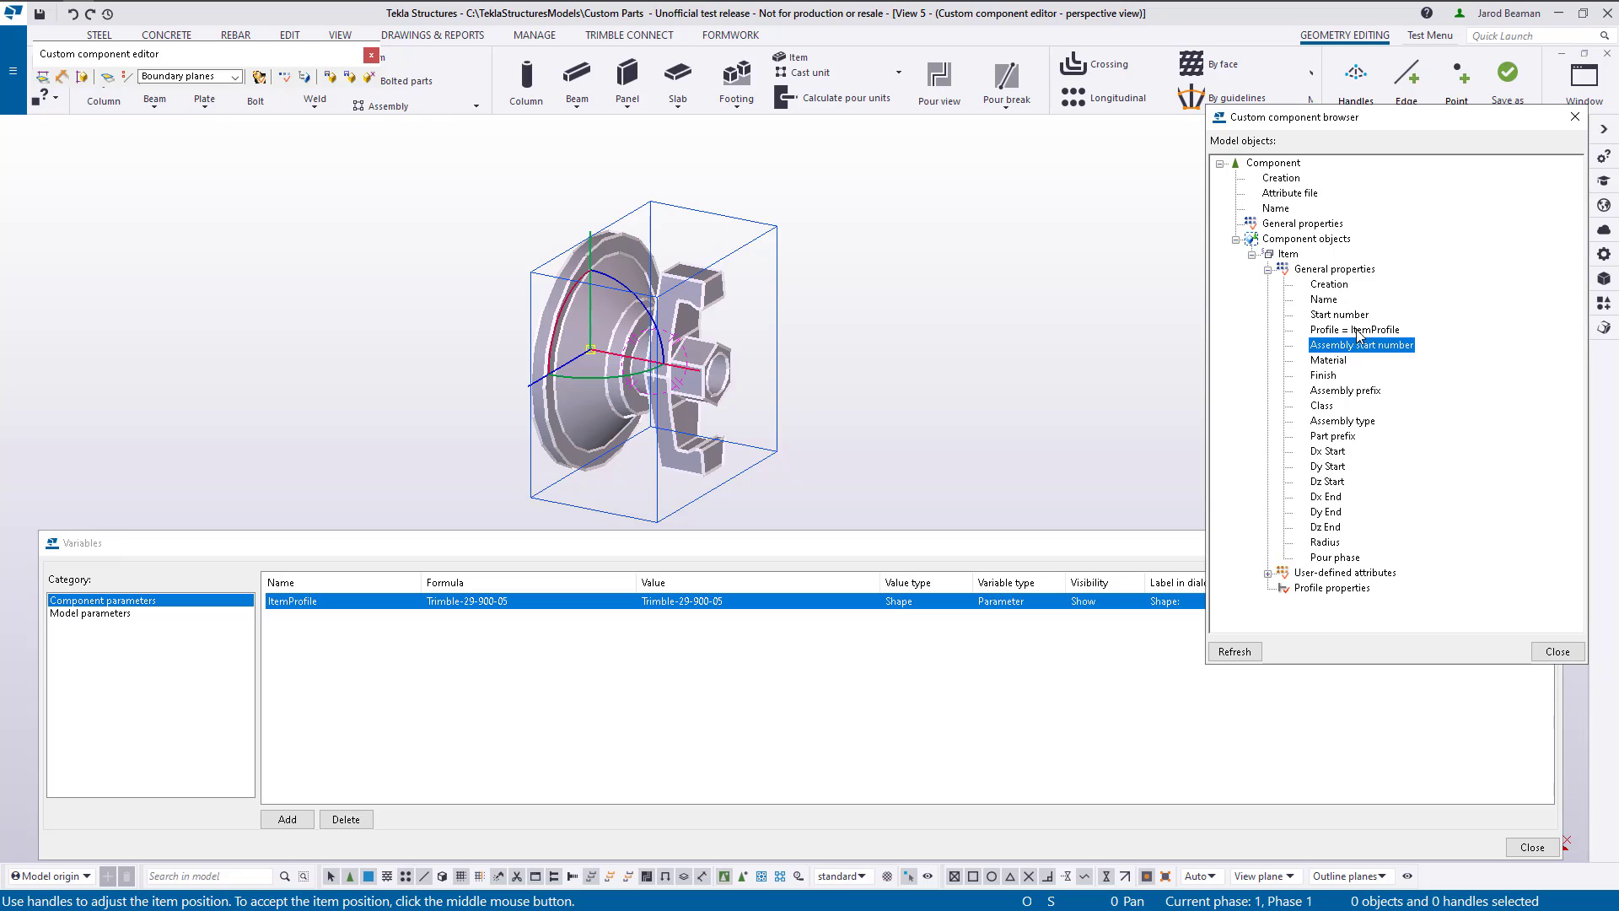
click(1358, 330)
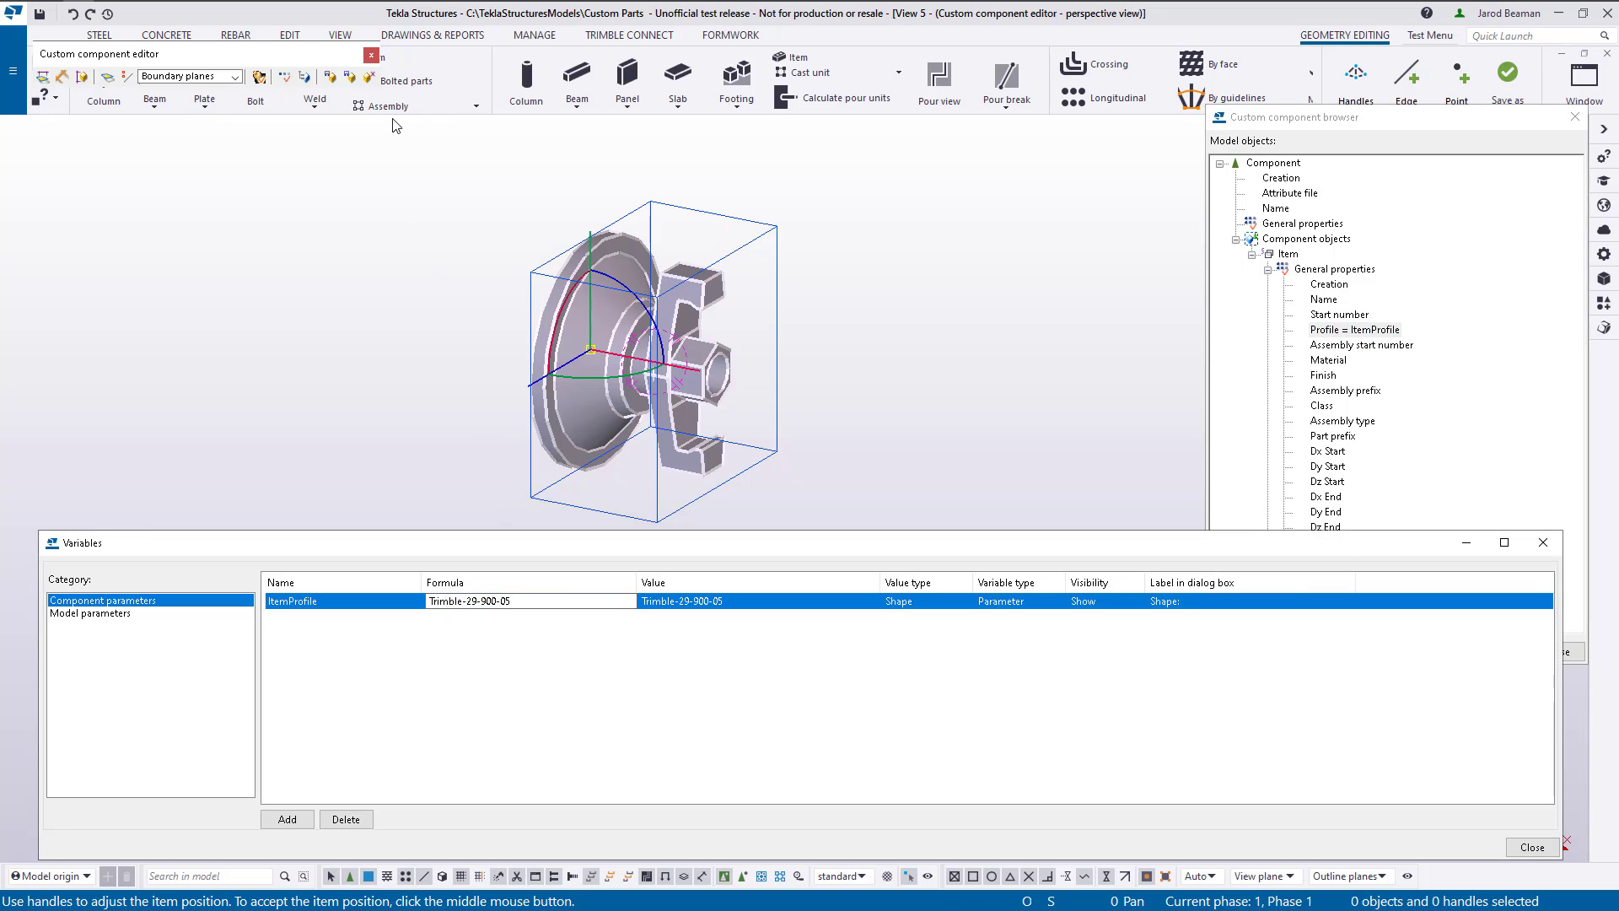
Close the custom component editor, saving the changes and replacing all occurrences of Trimble Item in the model
click(371, 56)
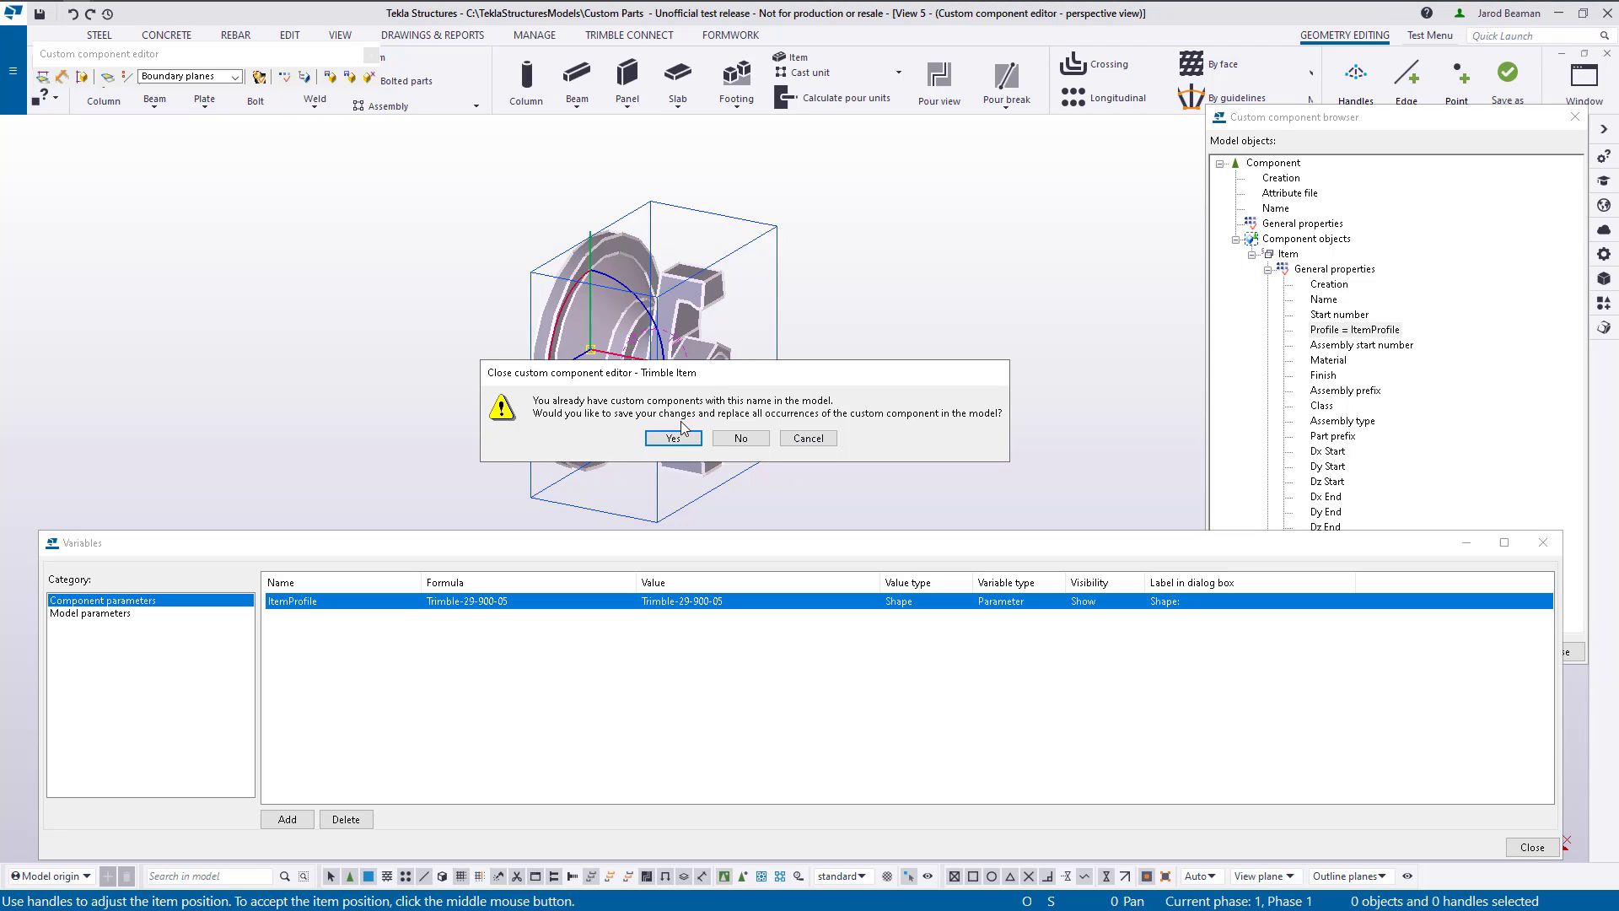
click(674, 438)
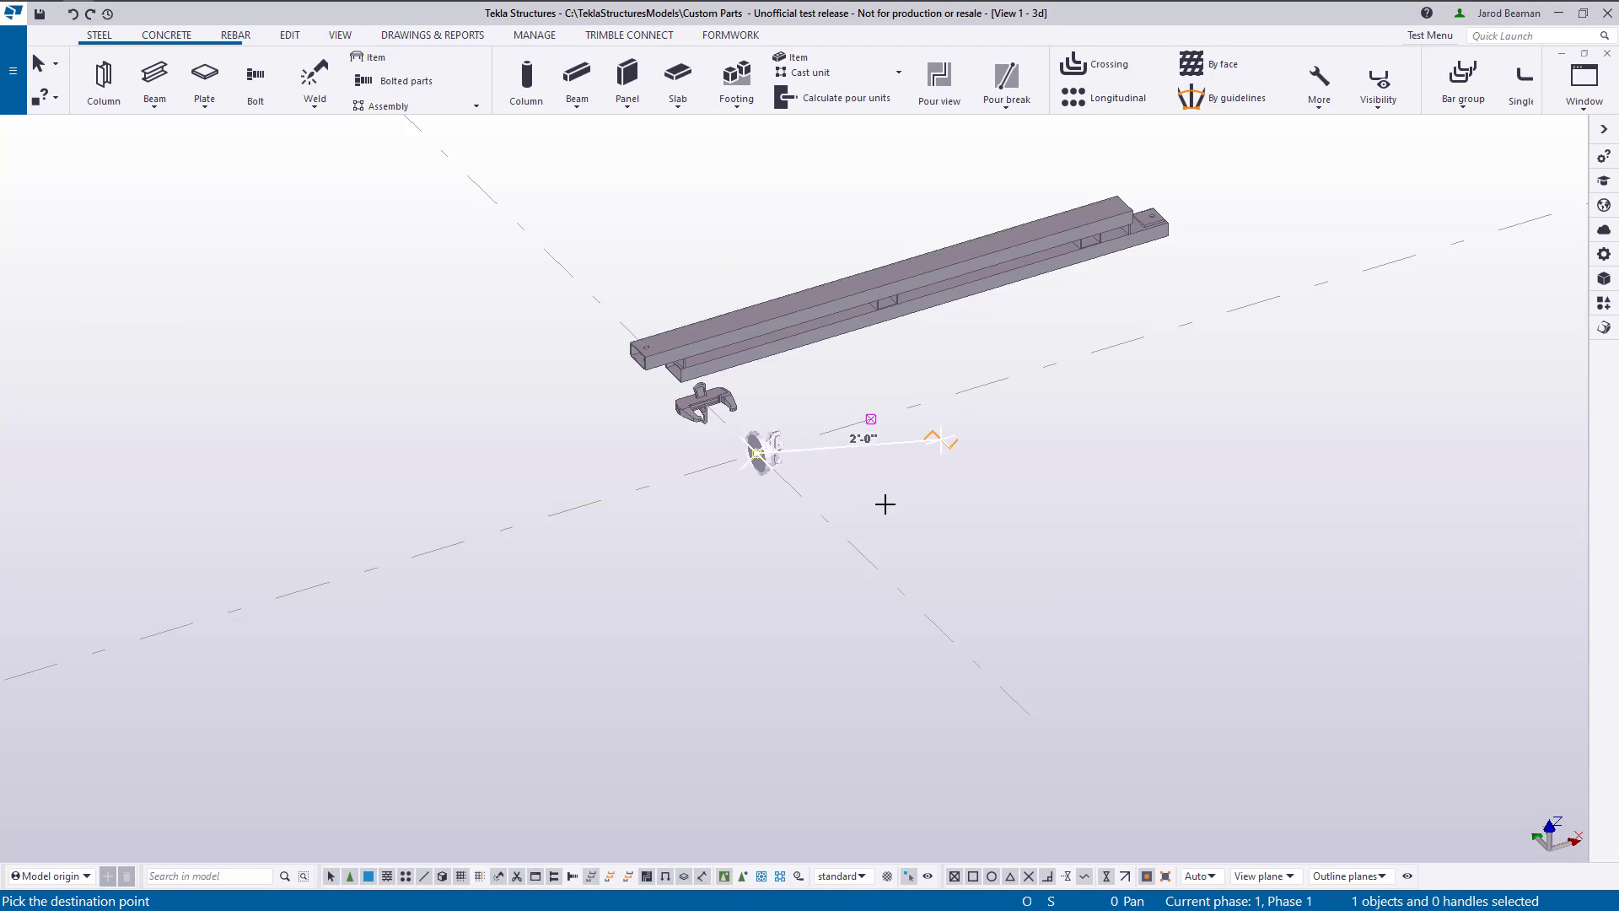
Copy the Trimble Item component to a point along the crossing grid line and explode the original component
scroll(777, 369, up, 3)
click(719, 459)
right_click(675, 461)
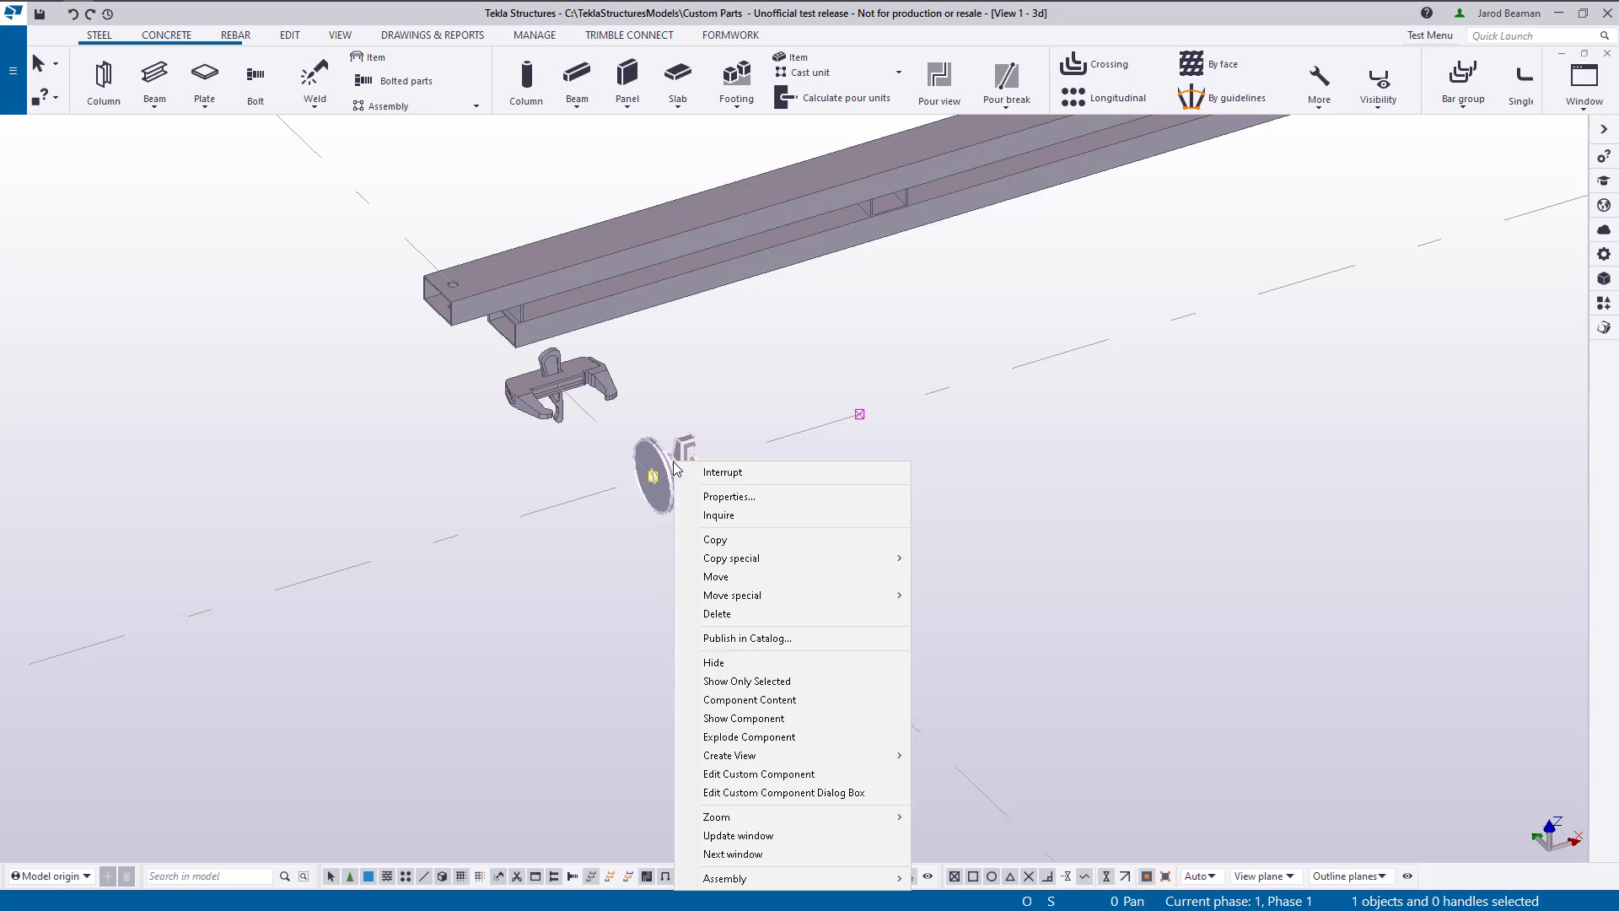
click(770, 738)
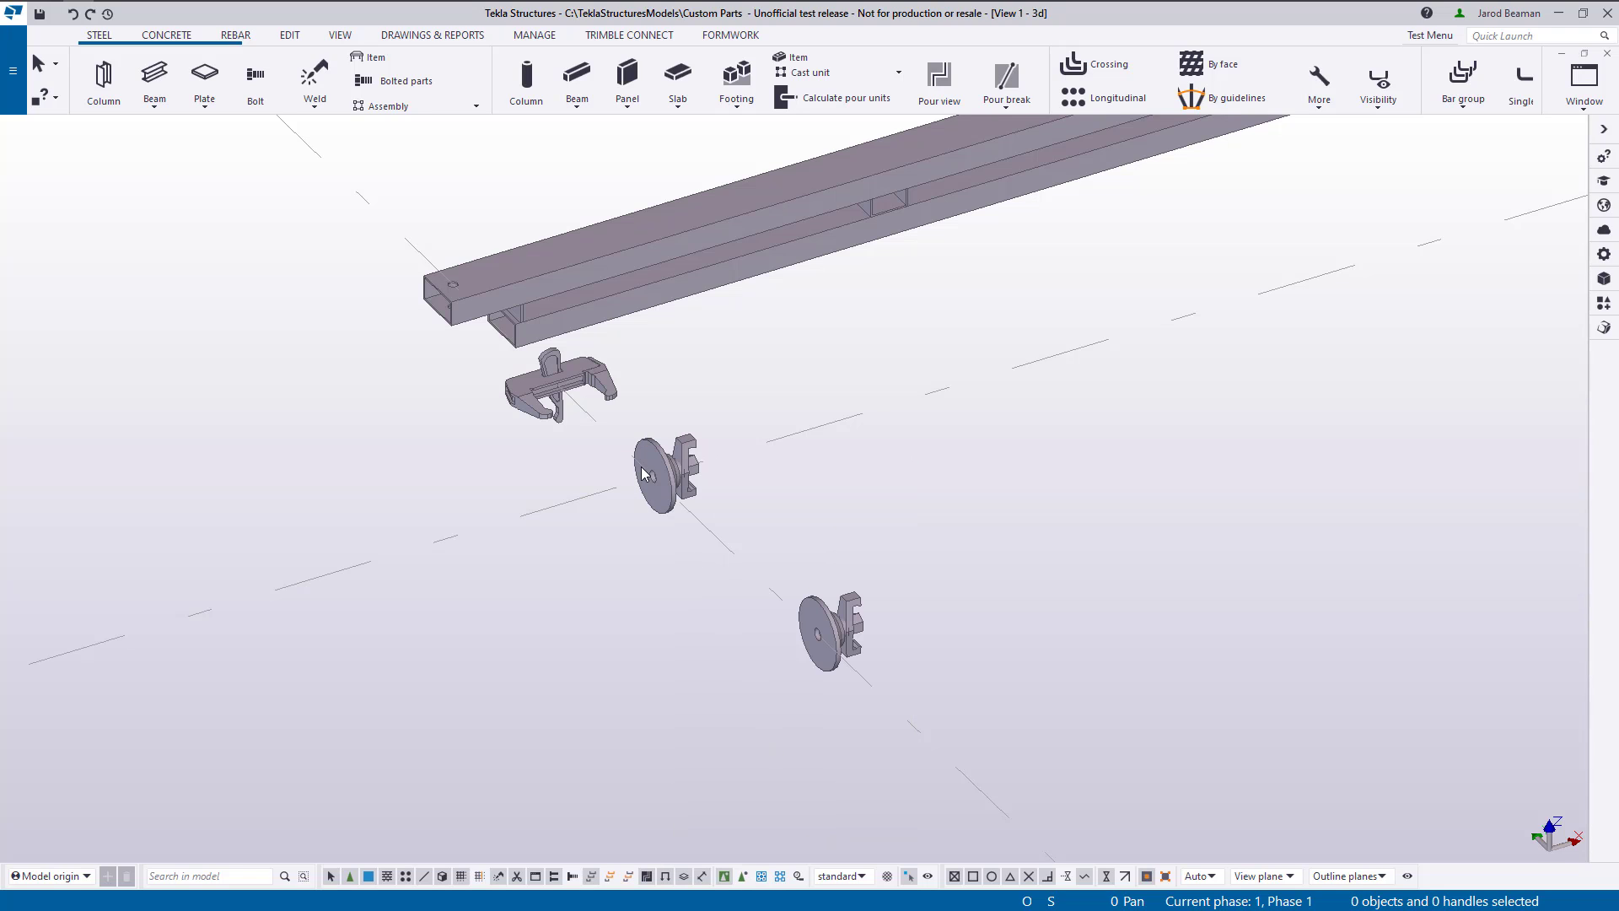
Change the copied Trimble Item component's shape to Trimble-23-310-30 from the Supplier - Trimble shapes and apply it to the model
double_click(664, 464)
middle_click(708, 608)
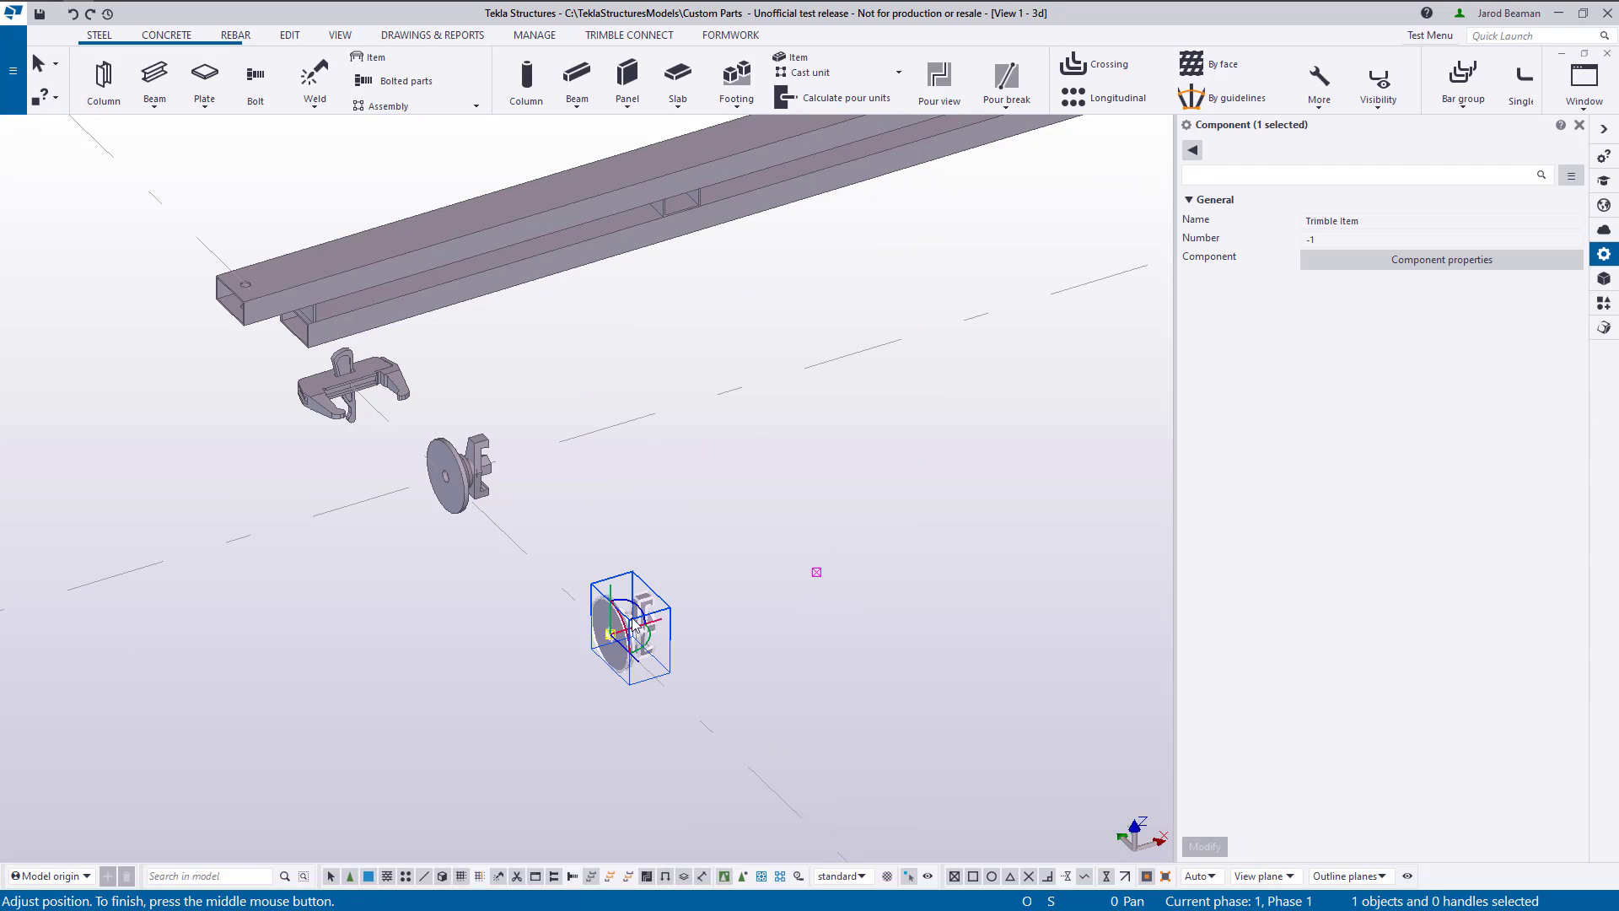
scroll(639, 628, up, 2)
double_click(638, 595)
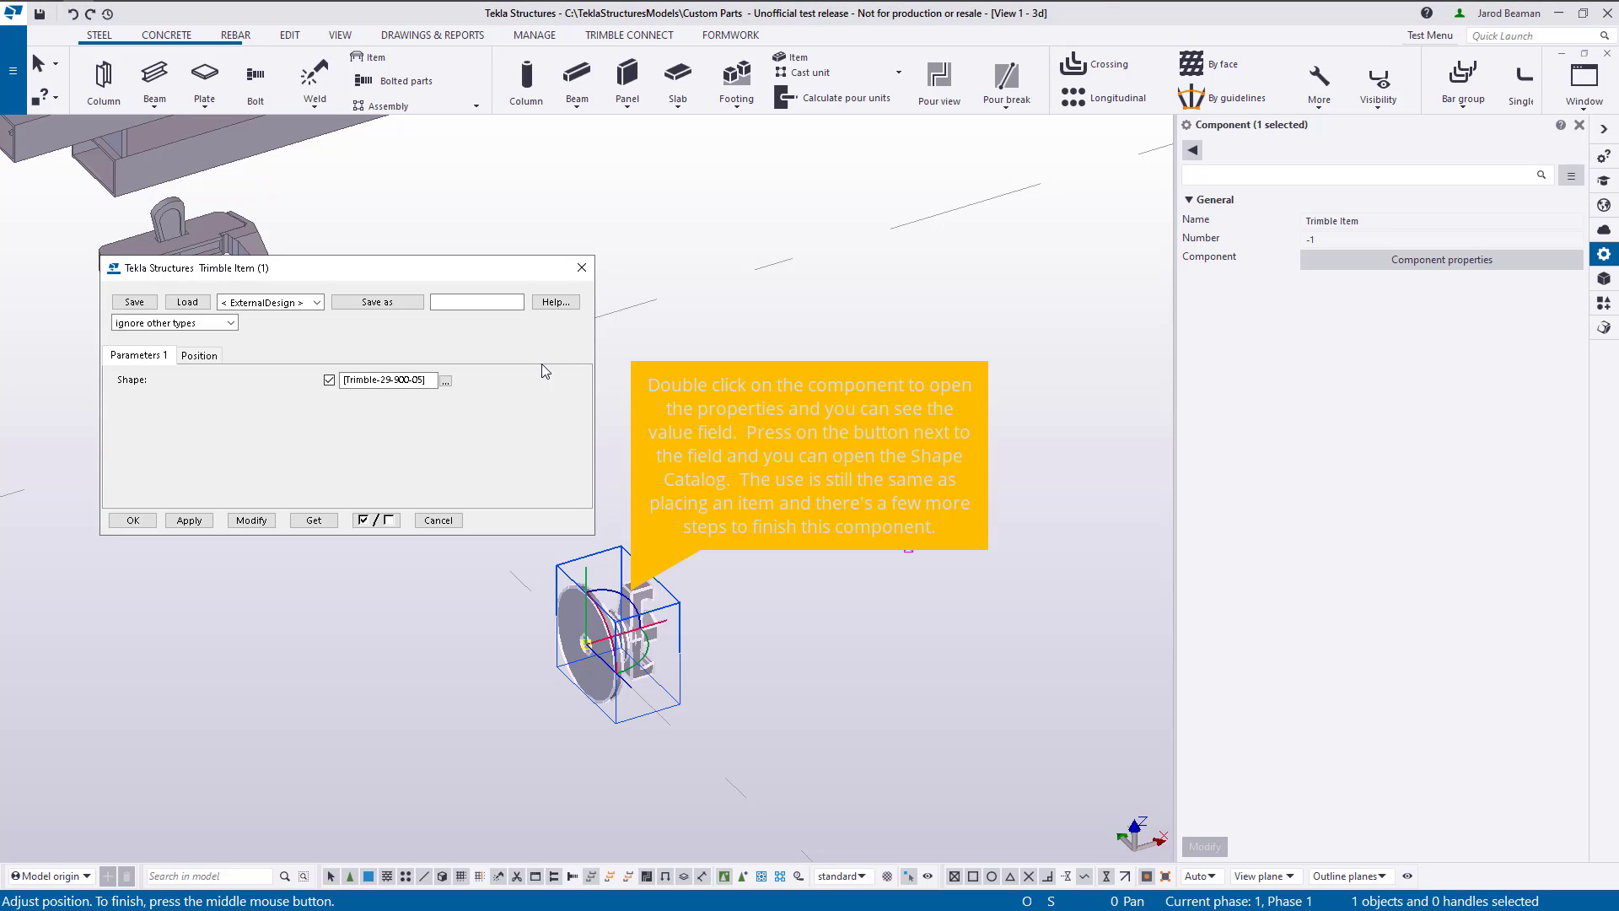
drag(419, 270, 1273, 363)
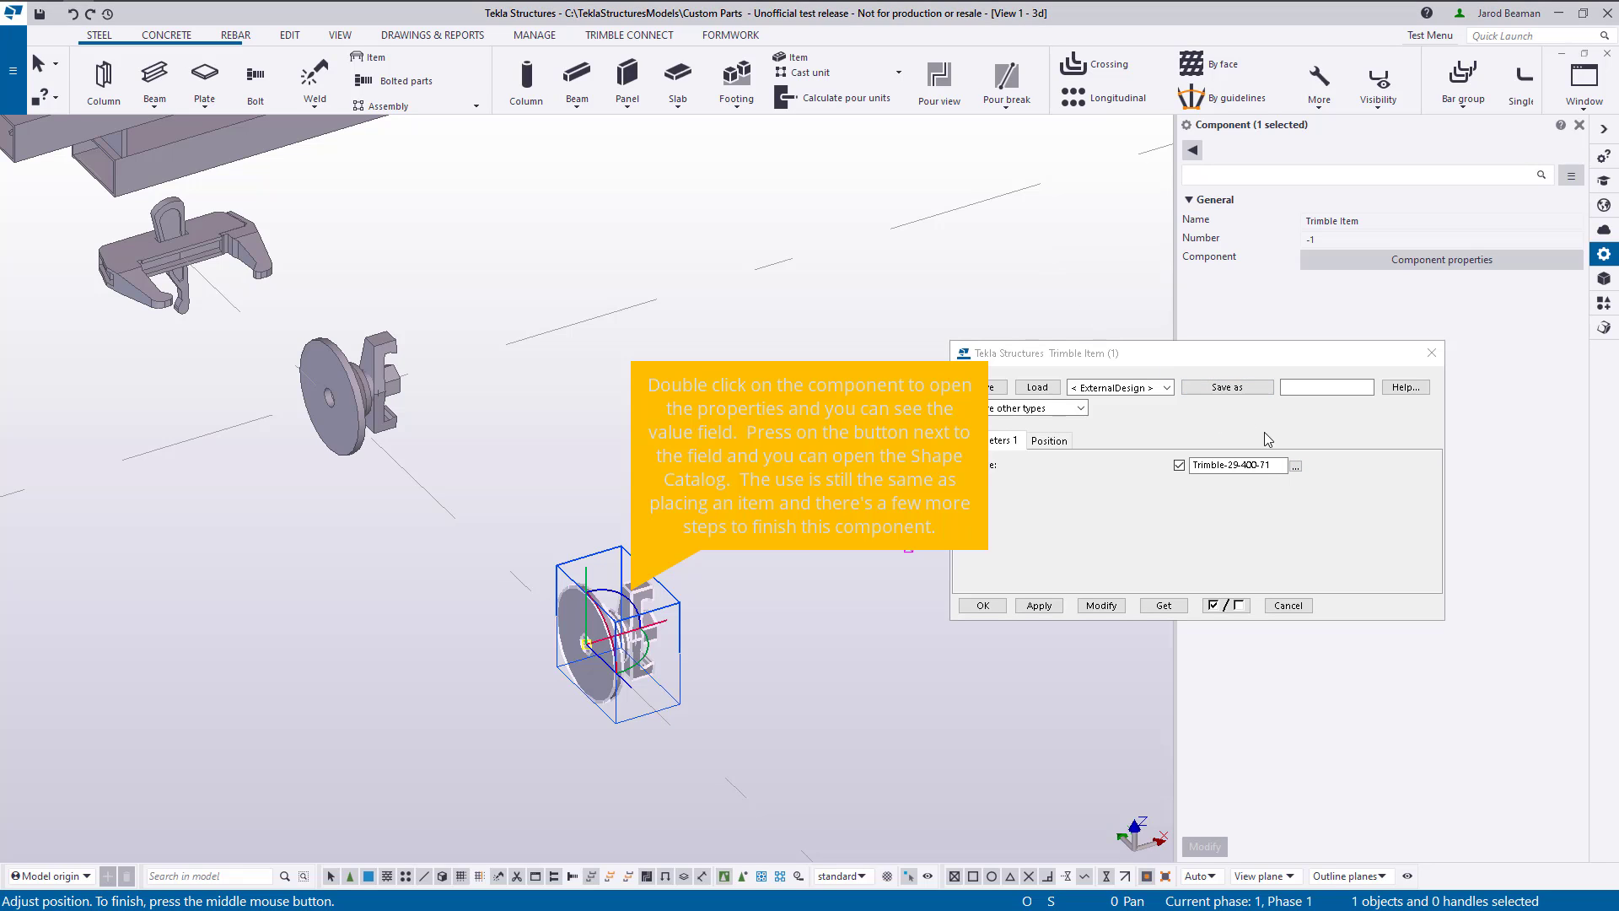
click(1293, 464)
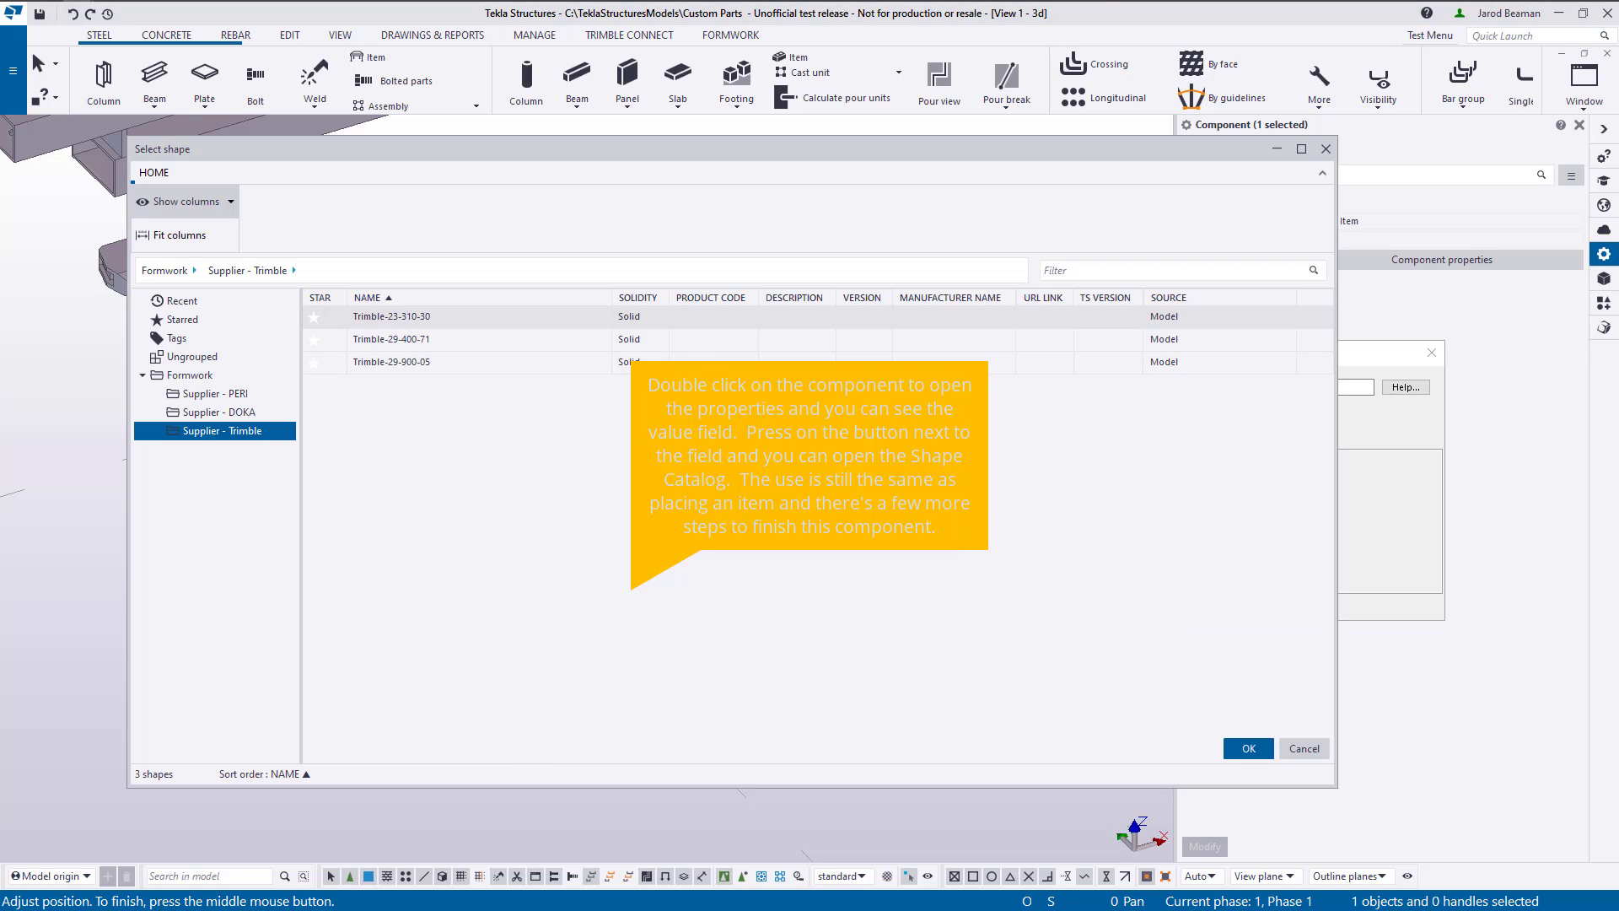
click(523, 317)
click(1249, 748)
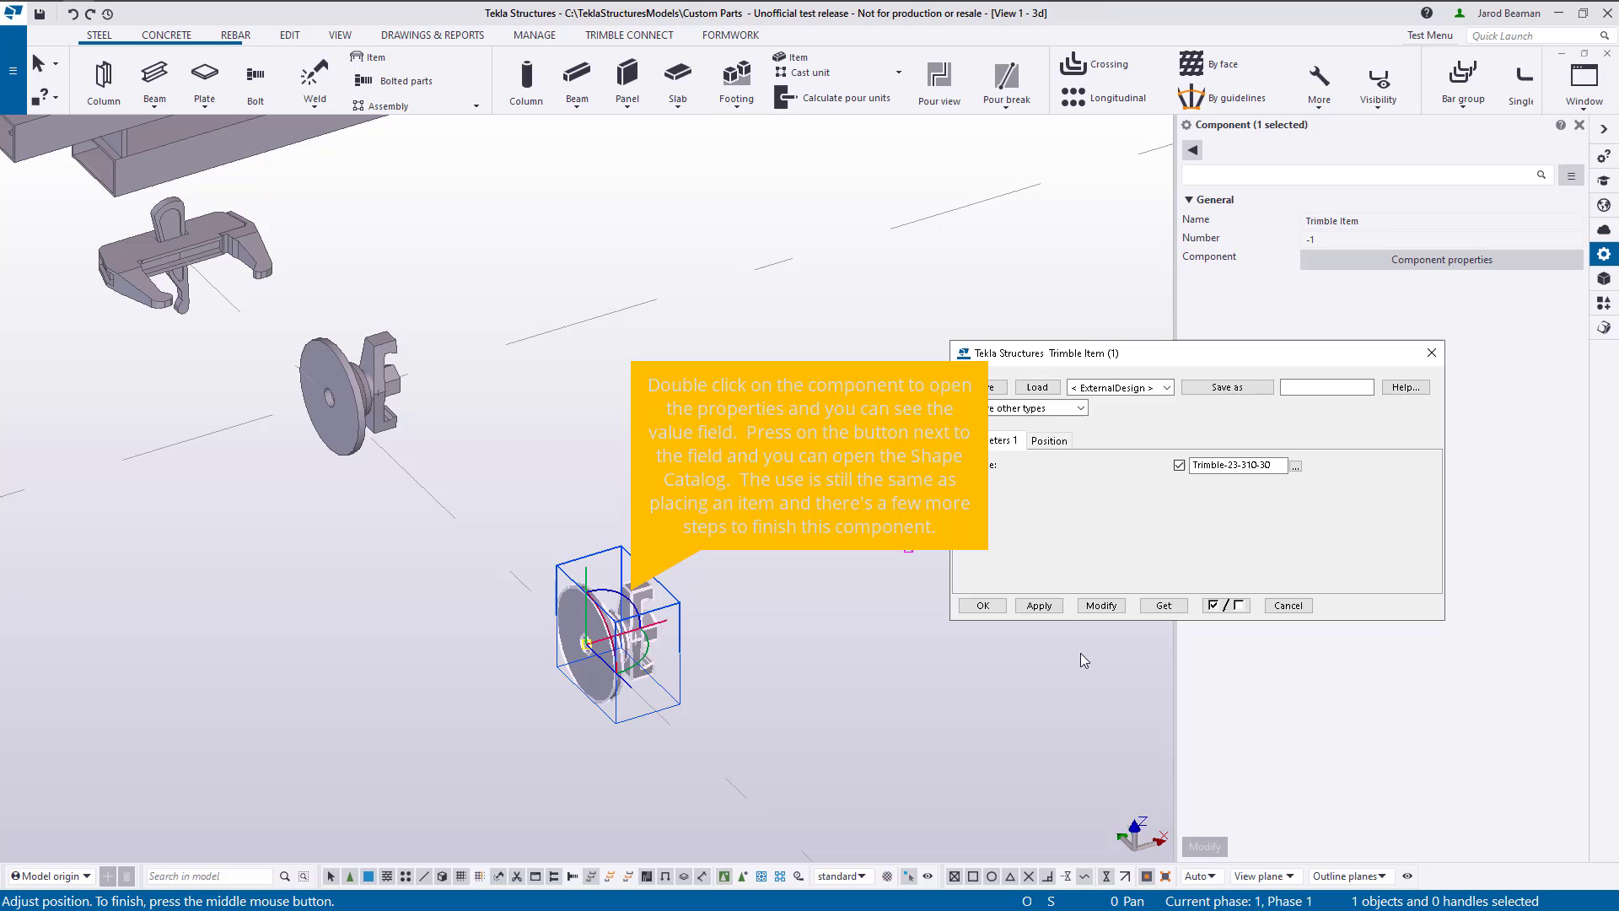
click(1098, 605)
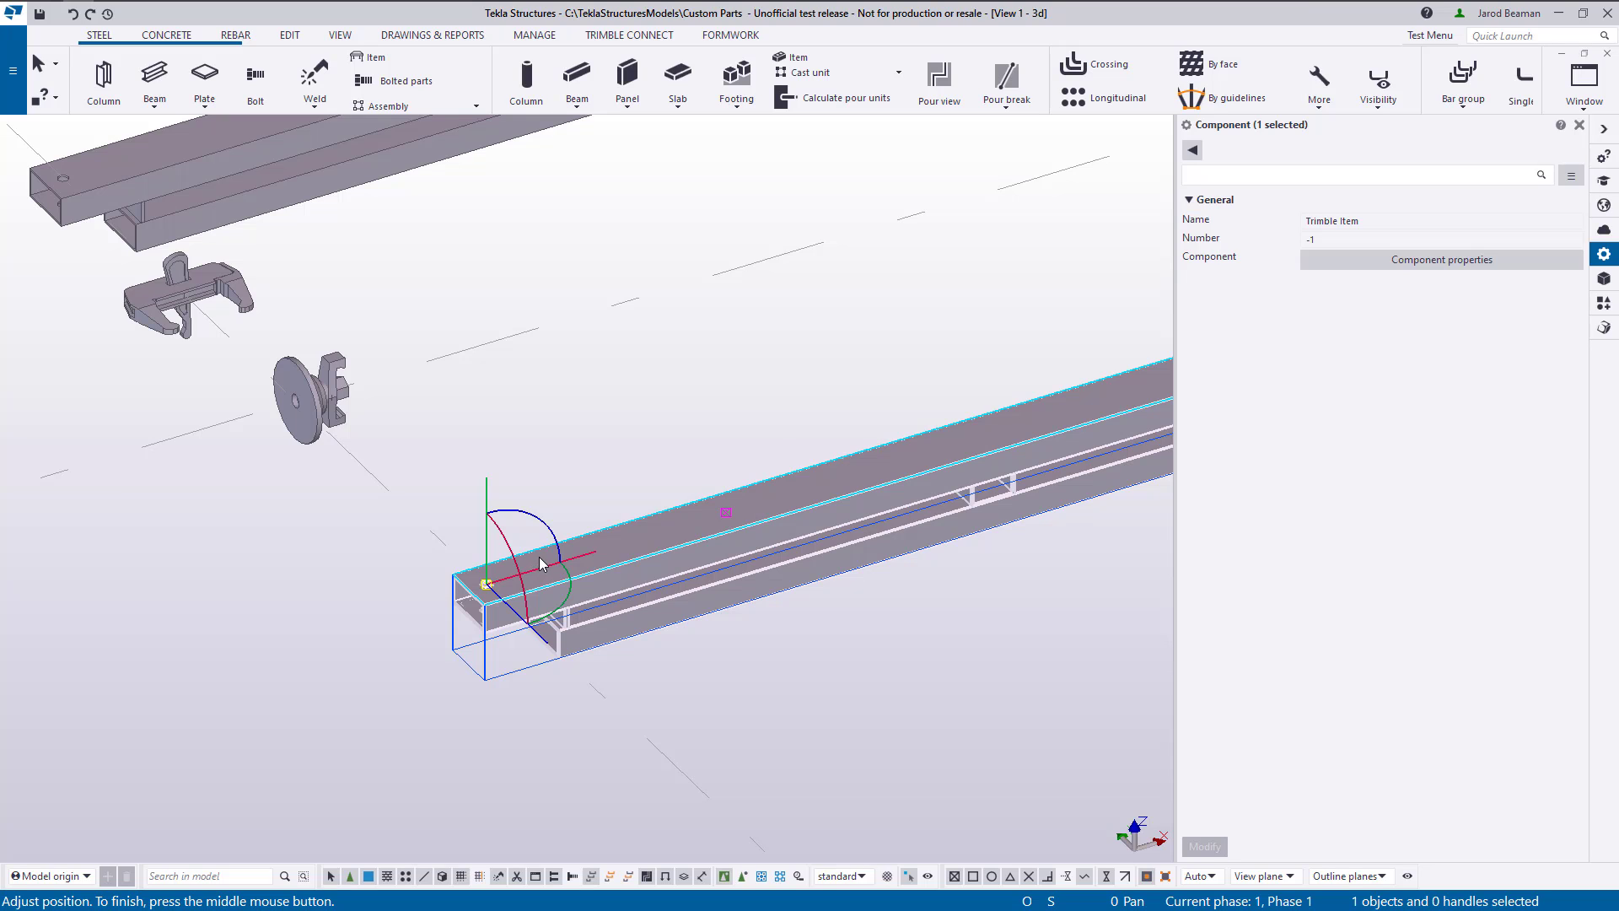
Open the Trimble Item component in the custom component editor for further editing of its variables
right_click(541, 563)
click(675, 441)
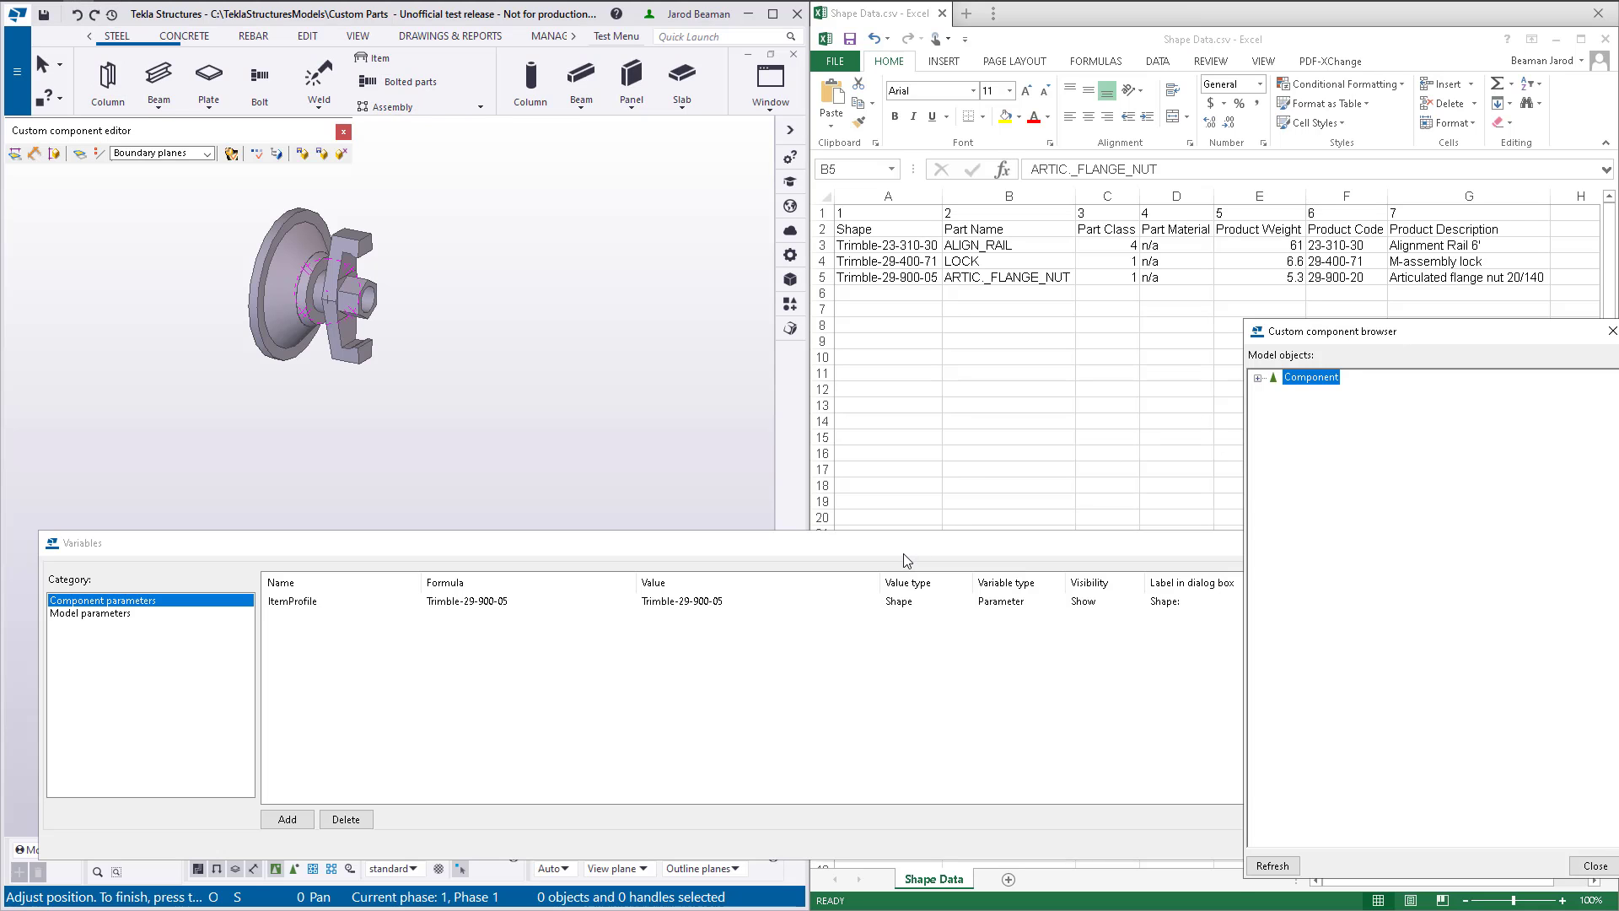
drag(905, 561, 948, 514)
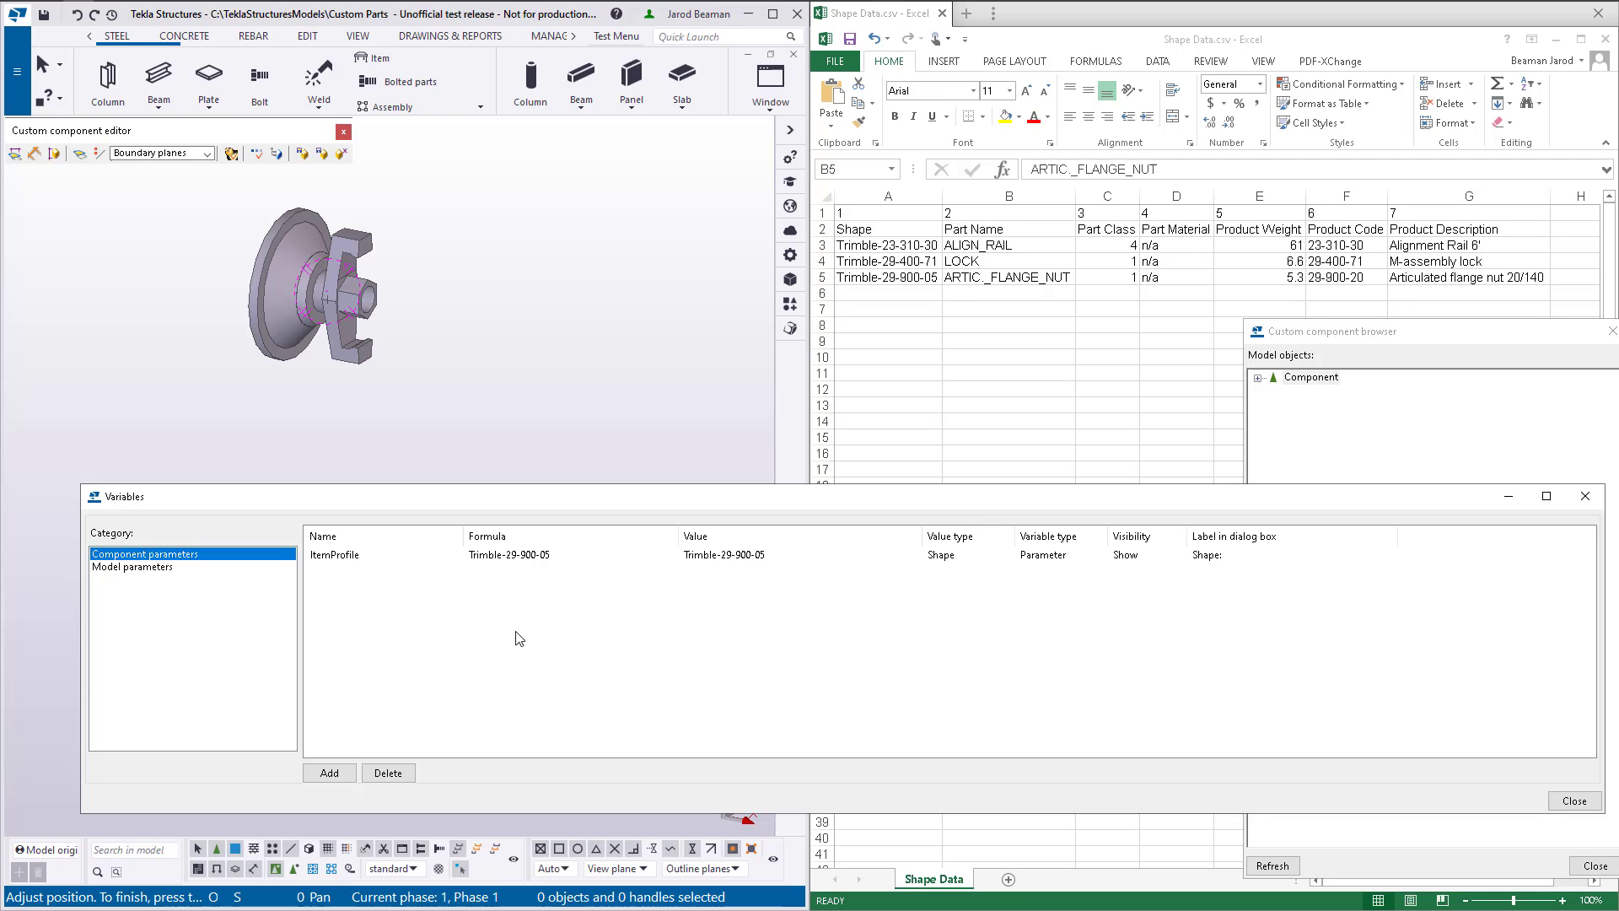
Add seven new component parameters to the variables list
click(330, 774)
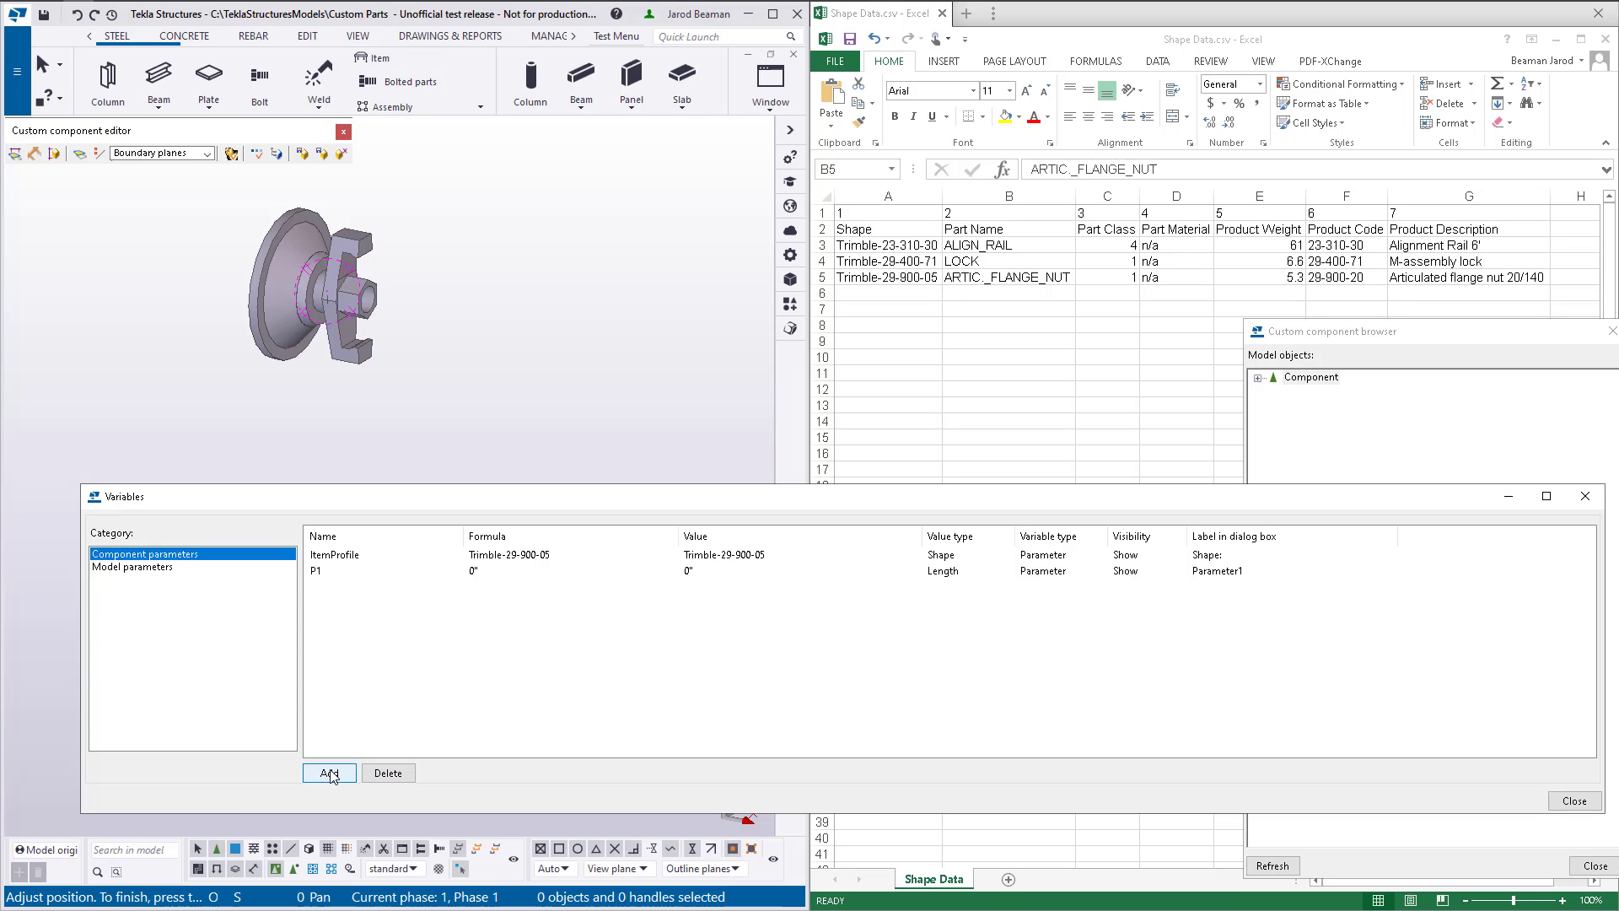
click(329, 774)
click(330, 774)
click(330, 774)
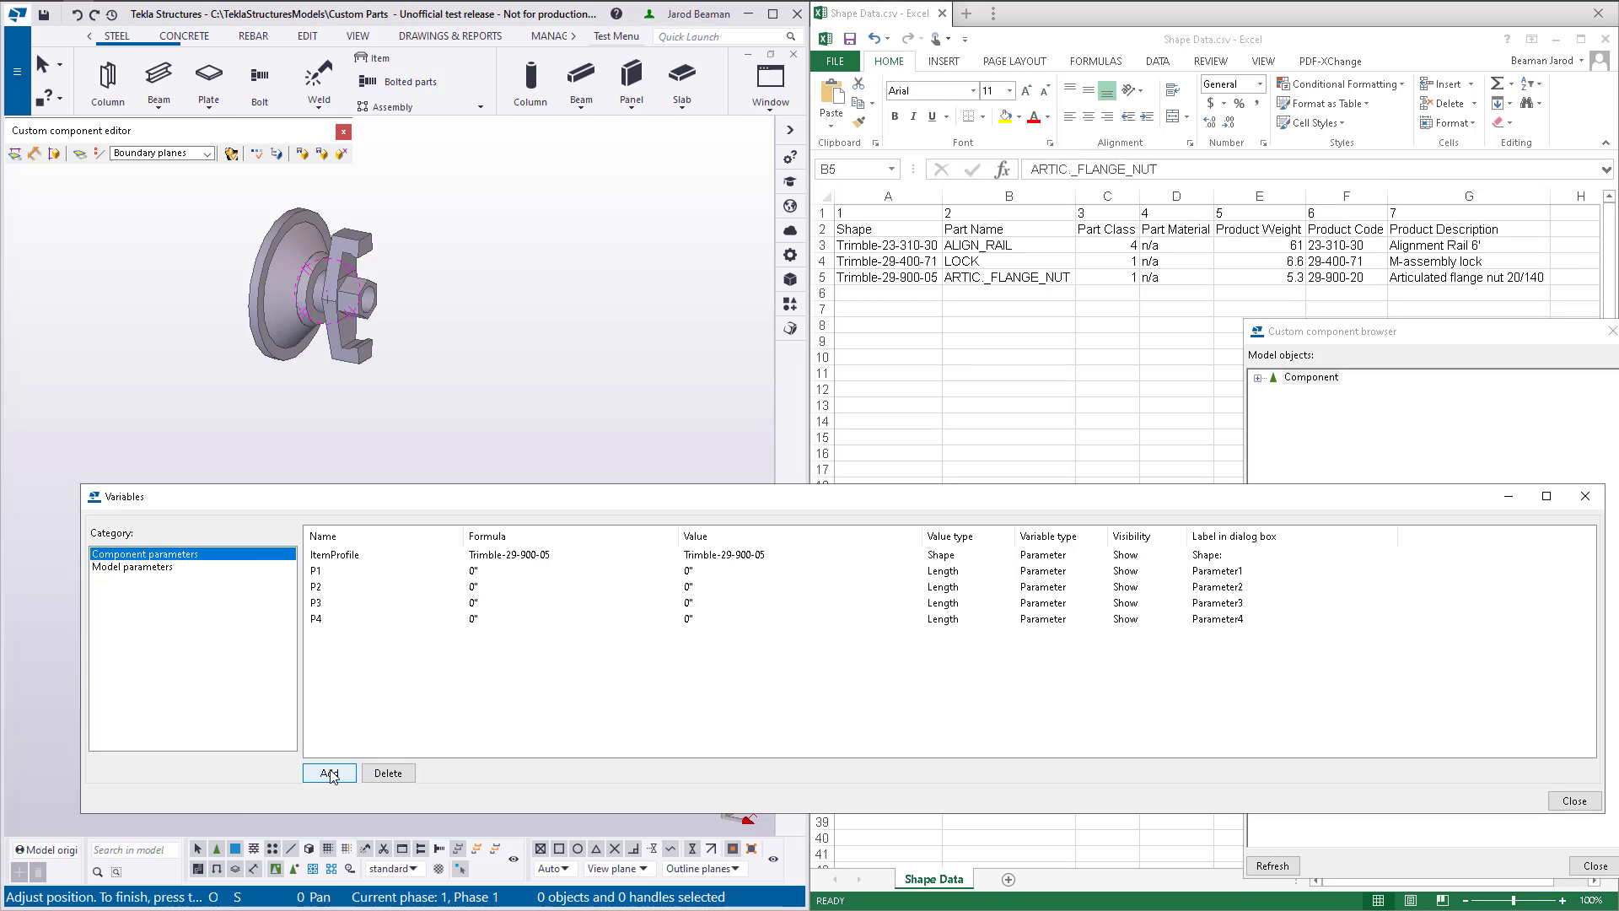
click(329, 774)
click(329, 774)
click(334, 776)
Rename variables P1 to P4, P6 and P7 as File, PartName, PartClass, PartMaterial, ProdWeight and ProdCode respectively
click(321, 589)
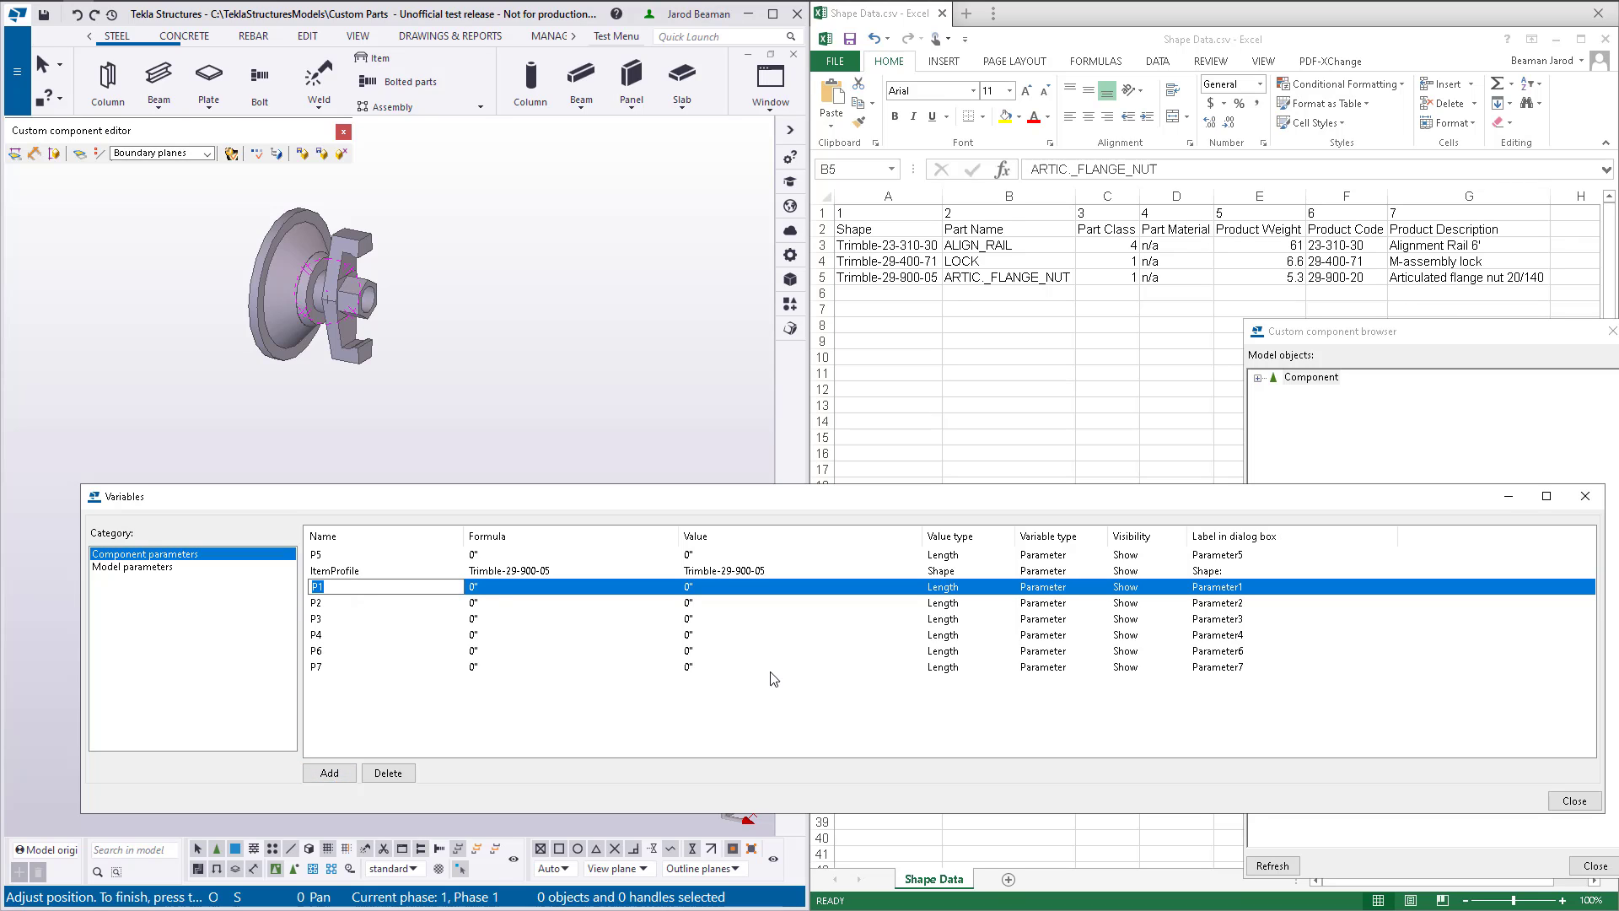
text(File)
key(Return)
text(PartName)
key(Return)
text(PartClass)
key(Return)
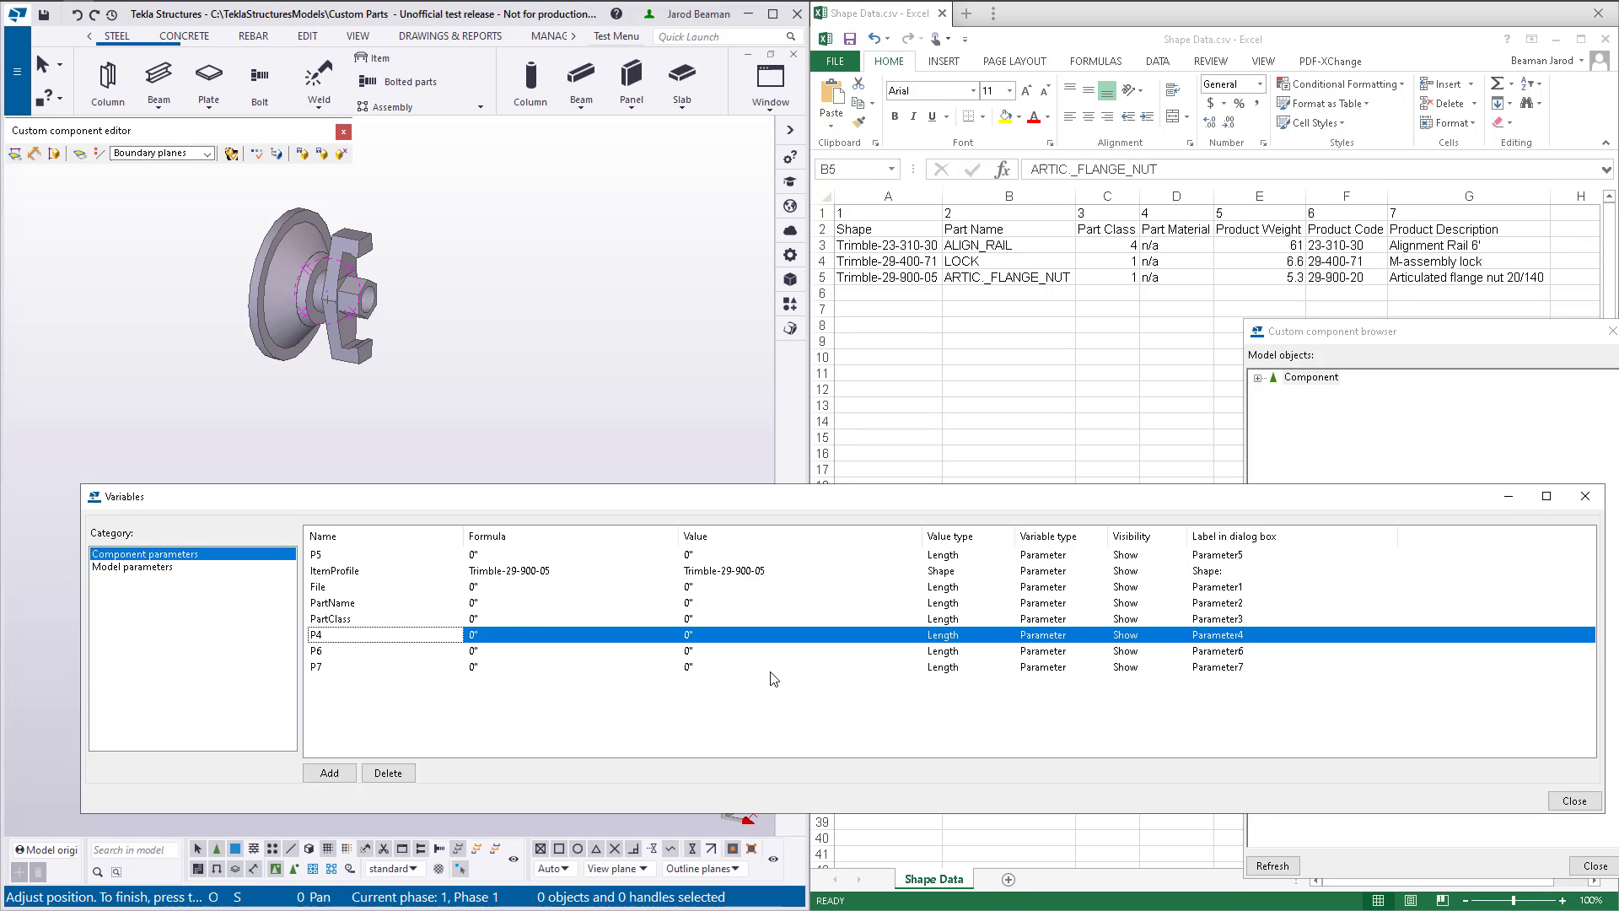
text(PartMaterial)
key(Return)
text(ProdWeight)
key(Return)
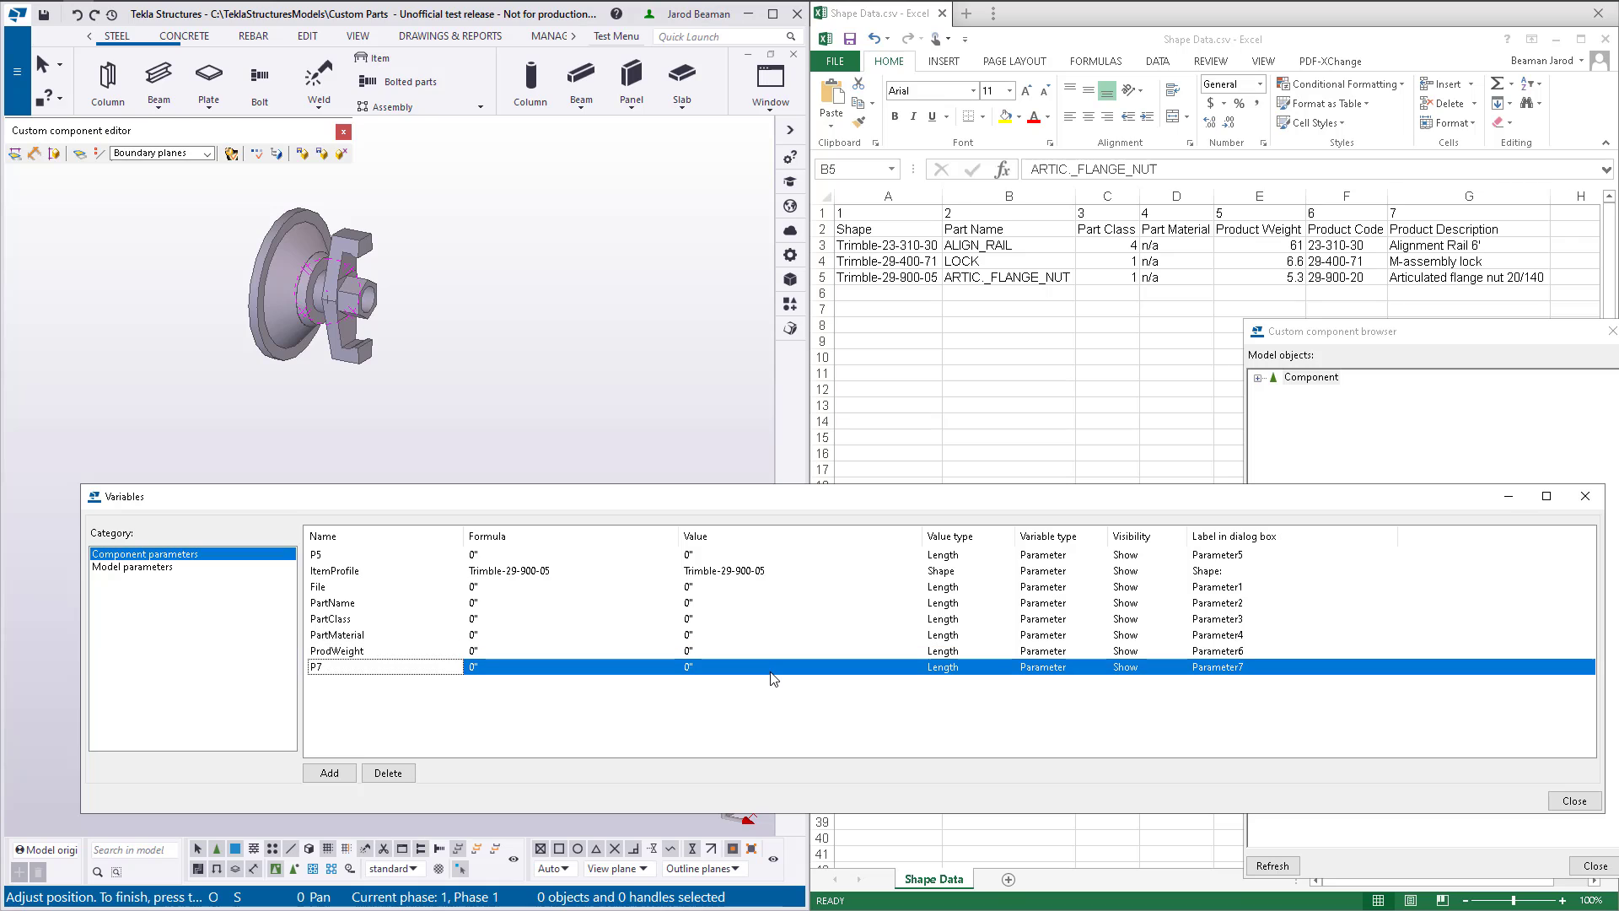
text(ProdCode)
Add one more variable and name it ProdDesc
click(330, 773)
click(352, 685)
text(ProdDesc)
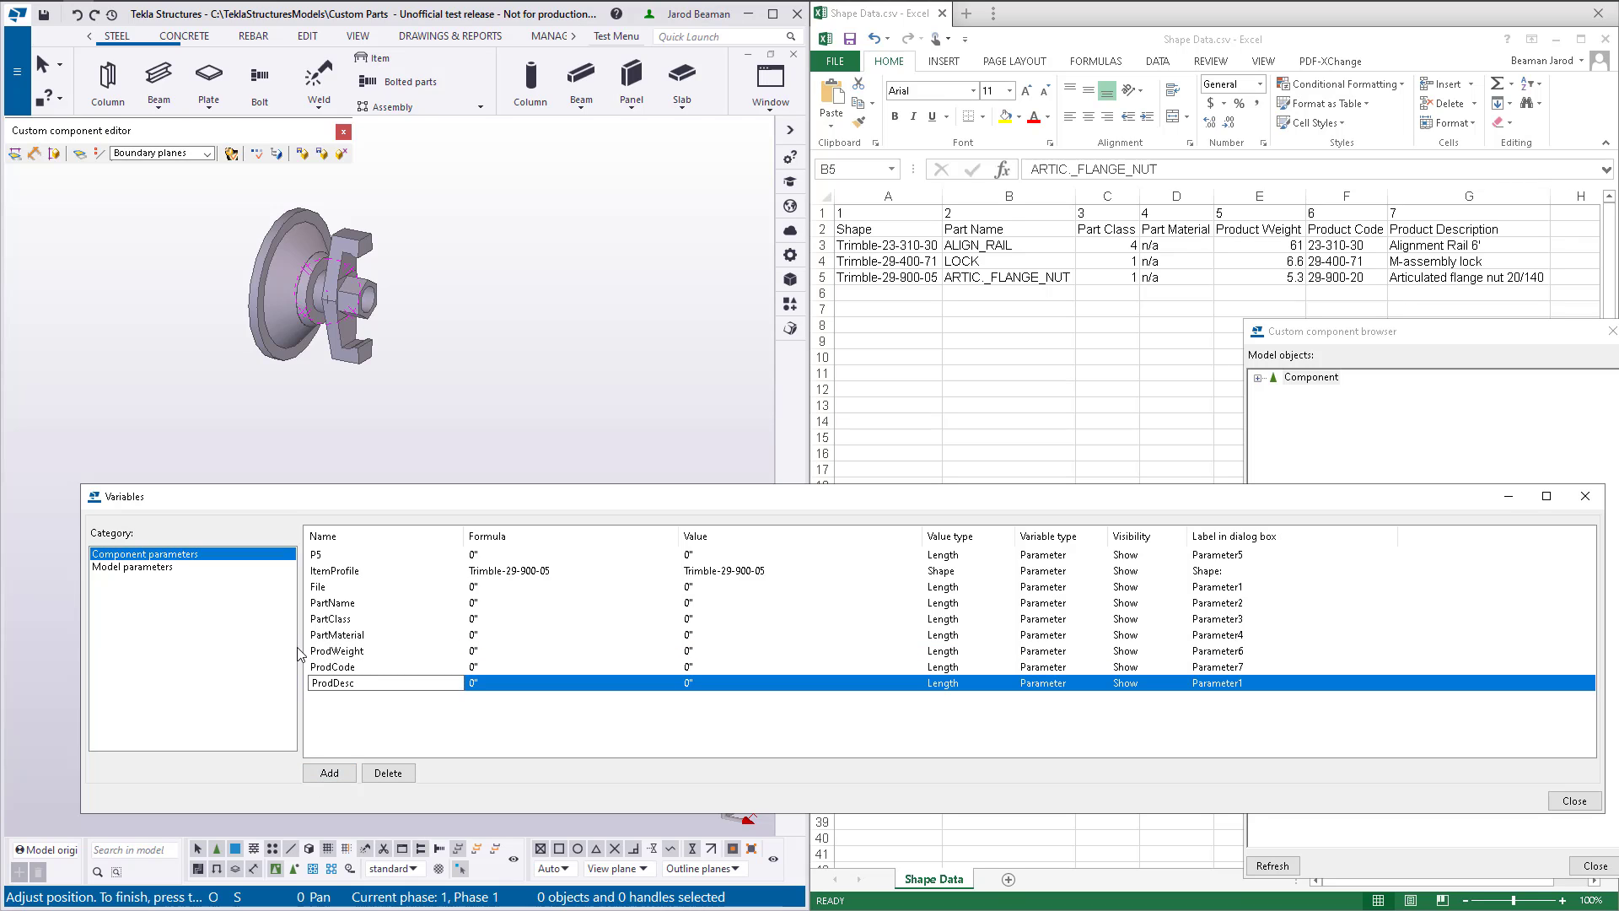
Set the value type of the File and PartName variables to Text and of PartClass to Number
click(959, 587)
key(t)
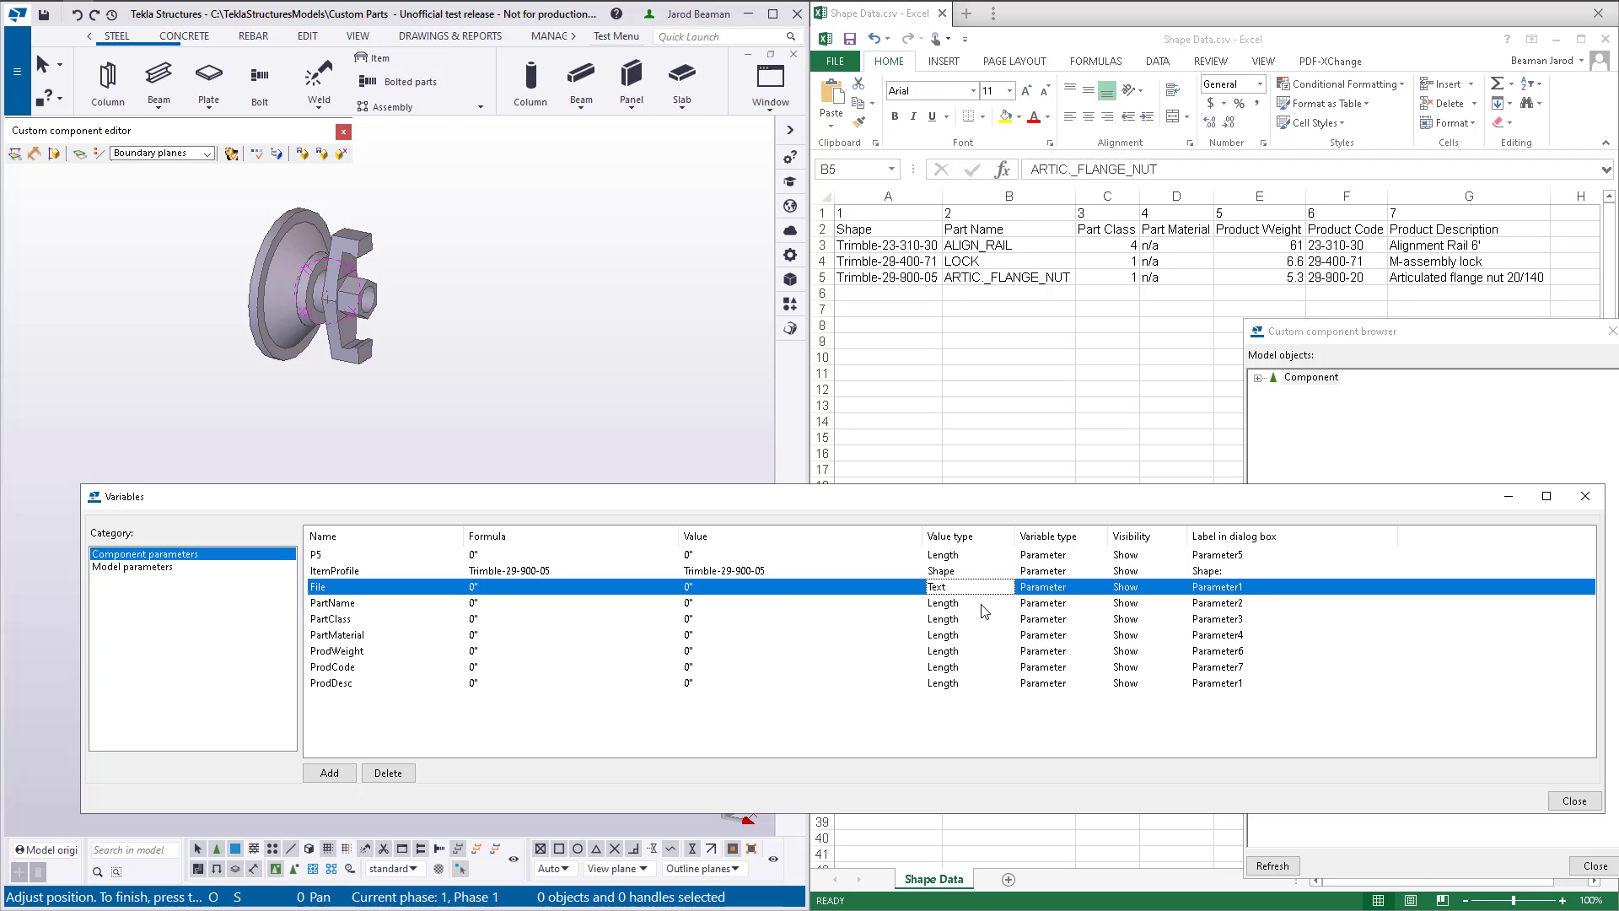
click(980, 604)
key(t)
click(976, 621)
key(n)
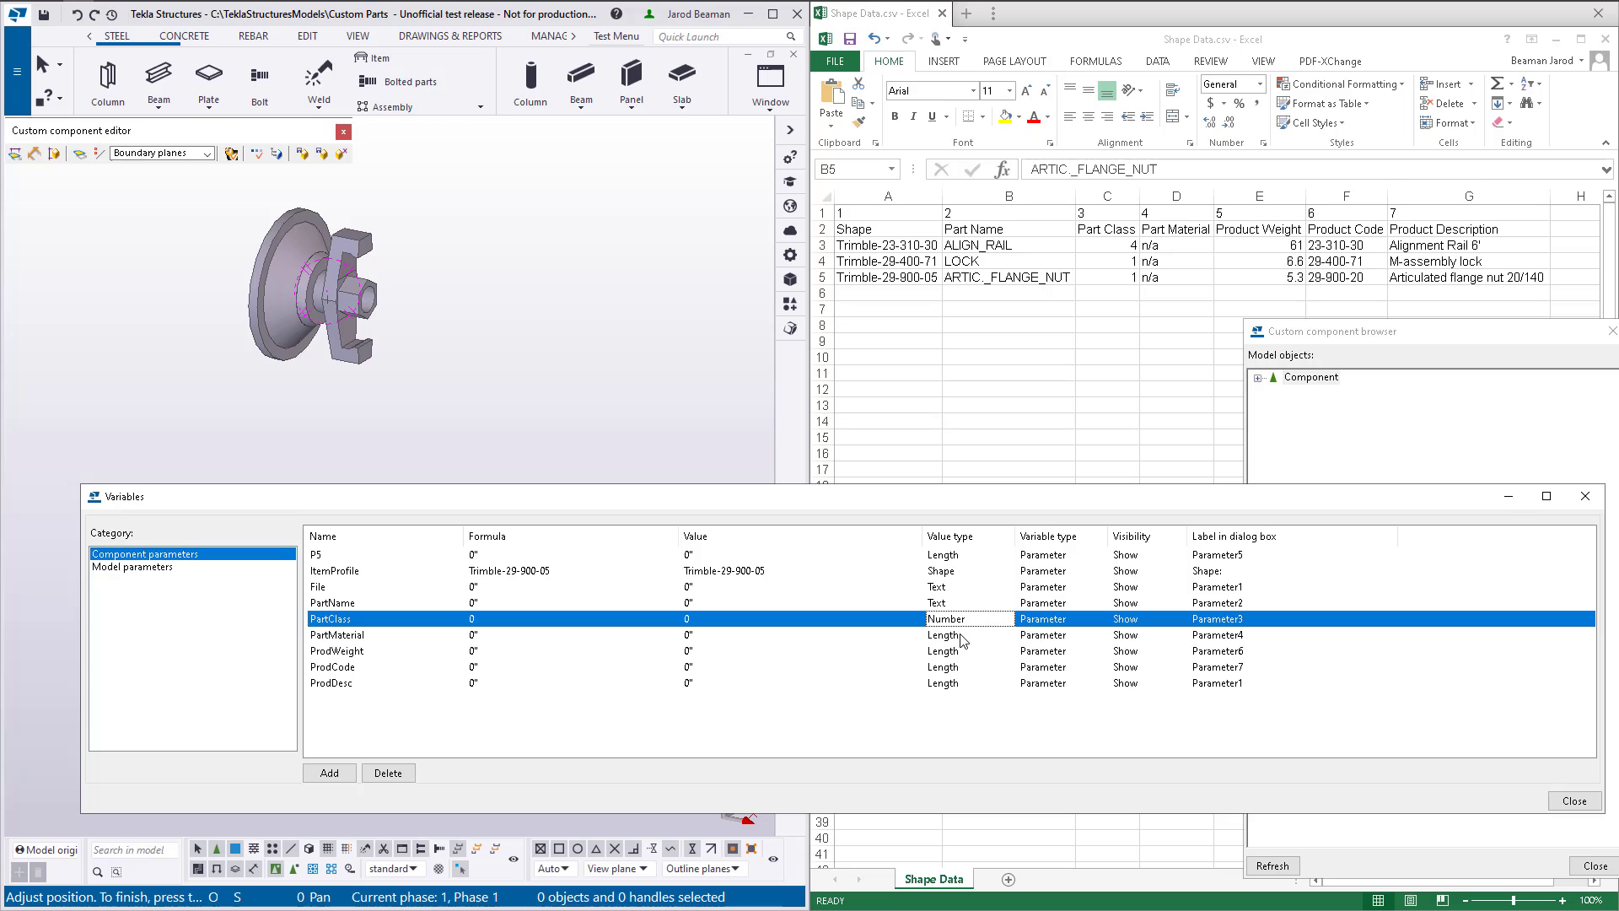
Set the PartMaterial variable's value type to Material, and that of ProdWeight, ProdCode and ProdDesc to Text
click(961, 638)
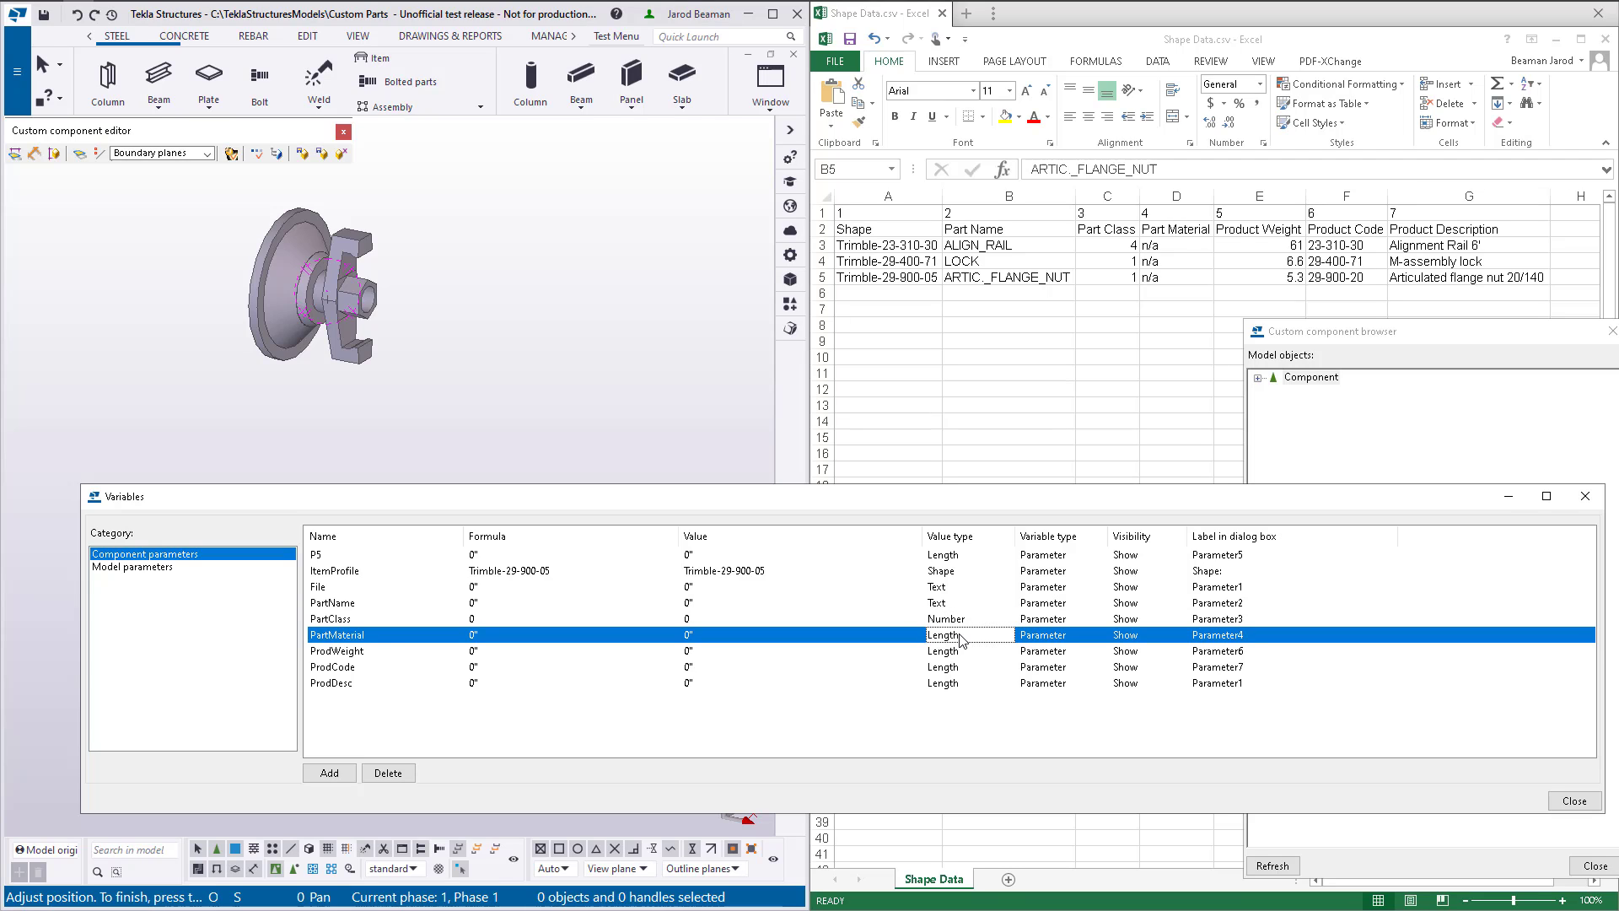
key(m)
click(961, 652)
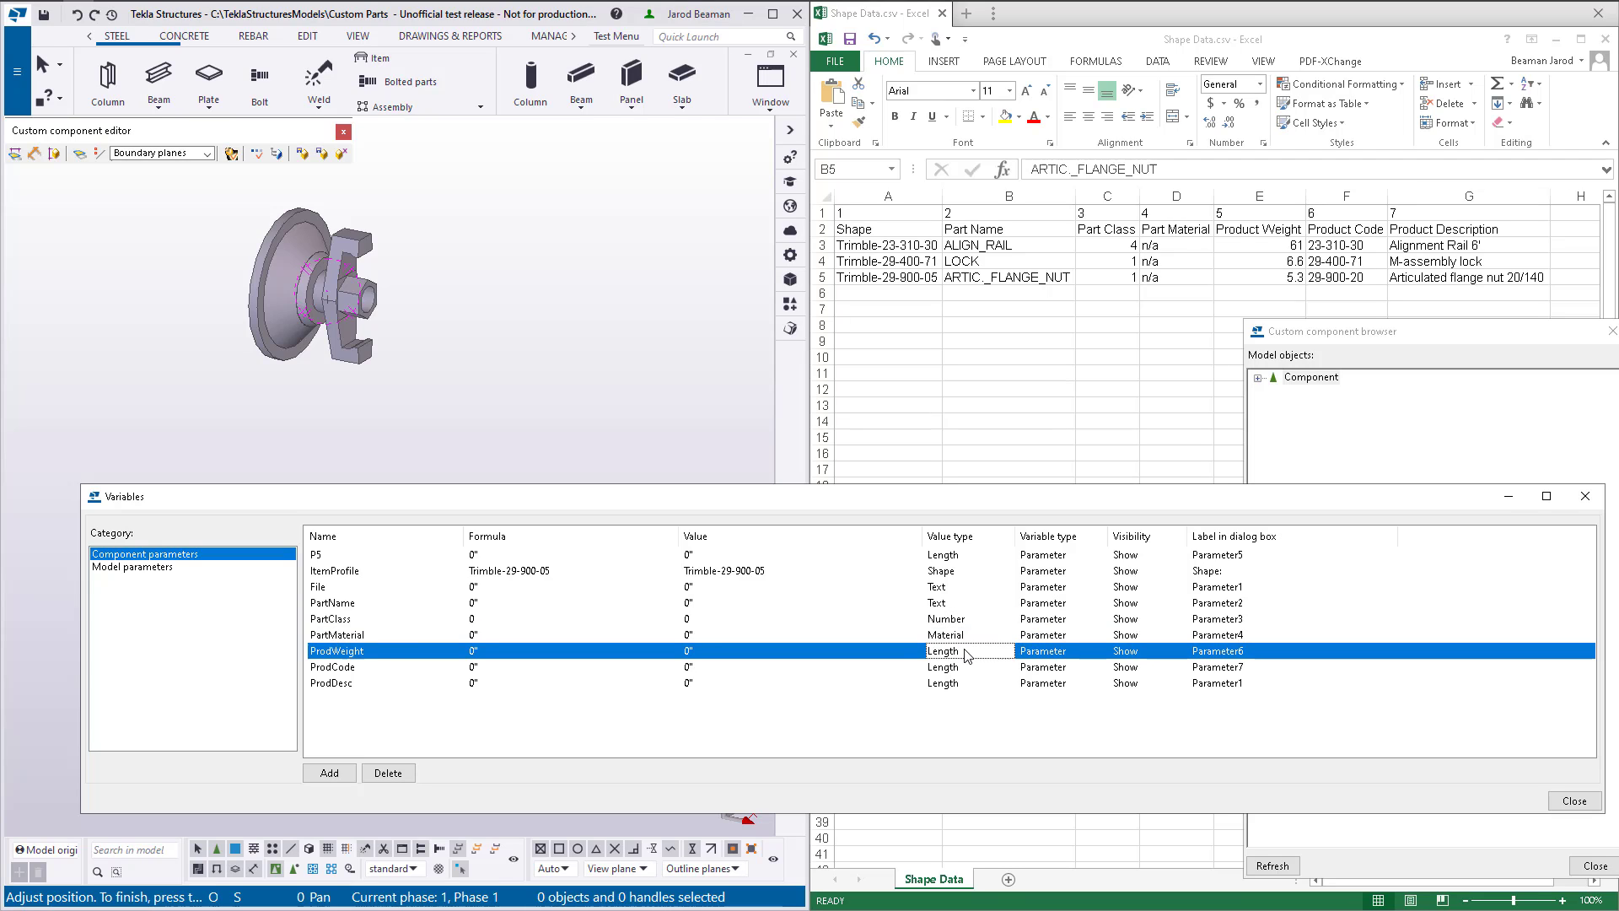
key(t)
click(995, 666)
key(t)
click(1040, 681)
key(t)
Delete the unused P5 variable from the component parameters
click(1151, 571)
click(1151, 555)
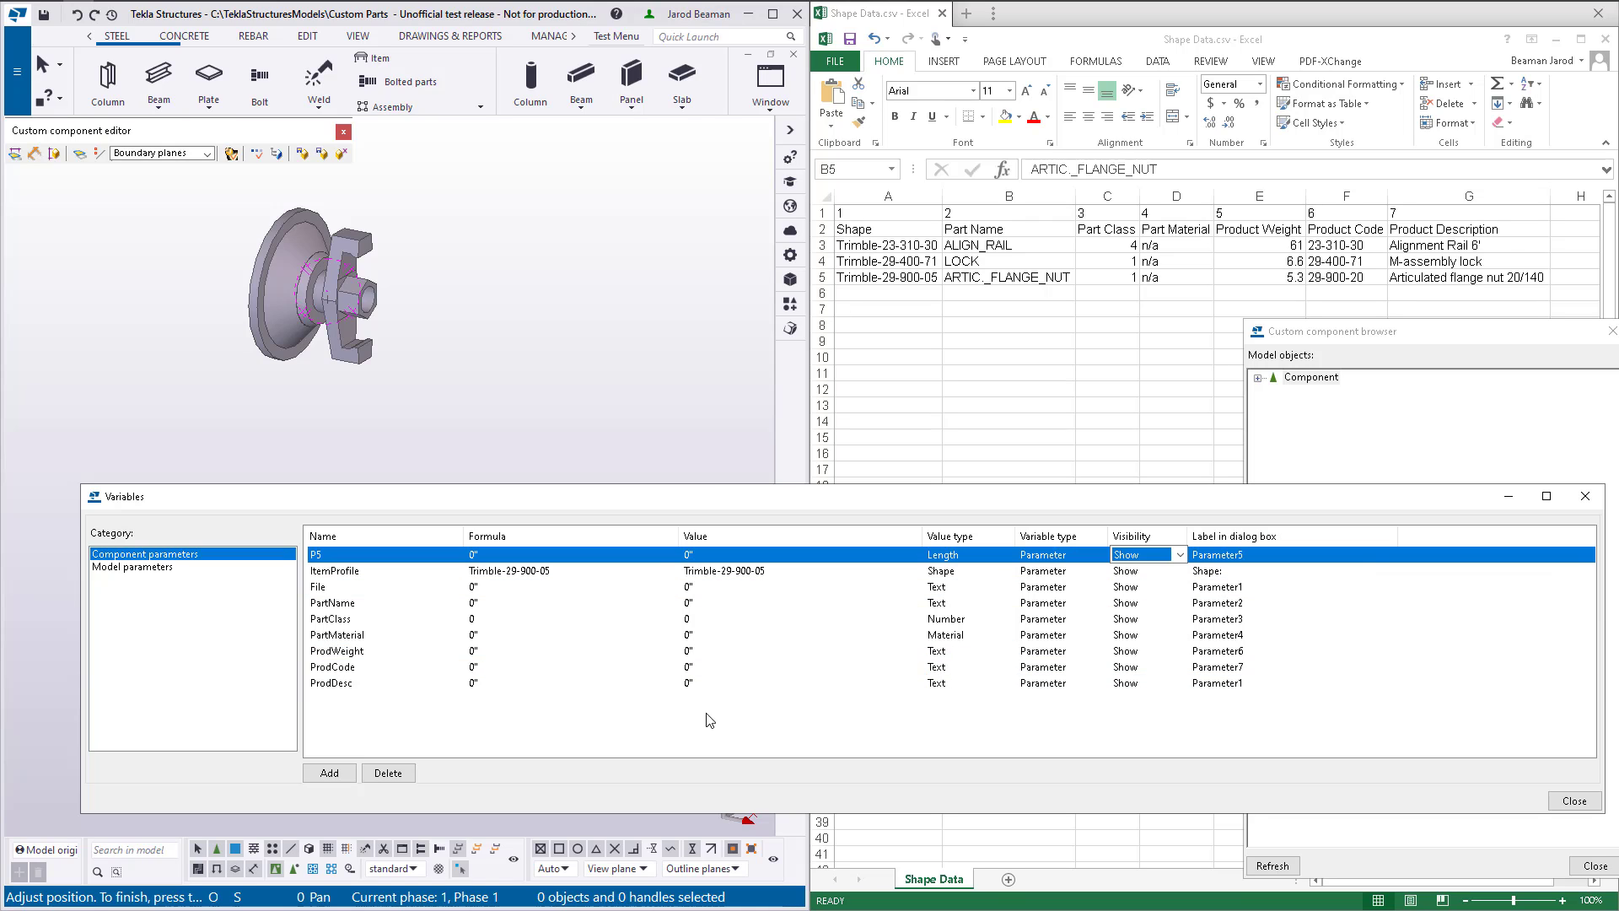
click(388, 772)
Set the visibility of all variables from File through ProdDesc to Hide, leaving only ItemProfile shown
click(1128, 572)
key(h)
click(1126, 588)
key(h)
click(1125, 604)
key(h)
click(1123, 620)
key(h)
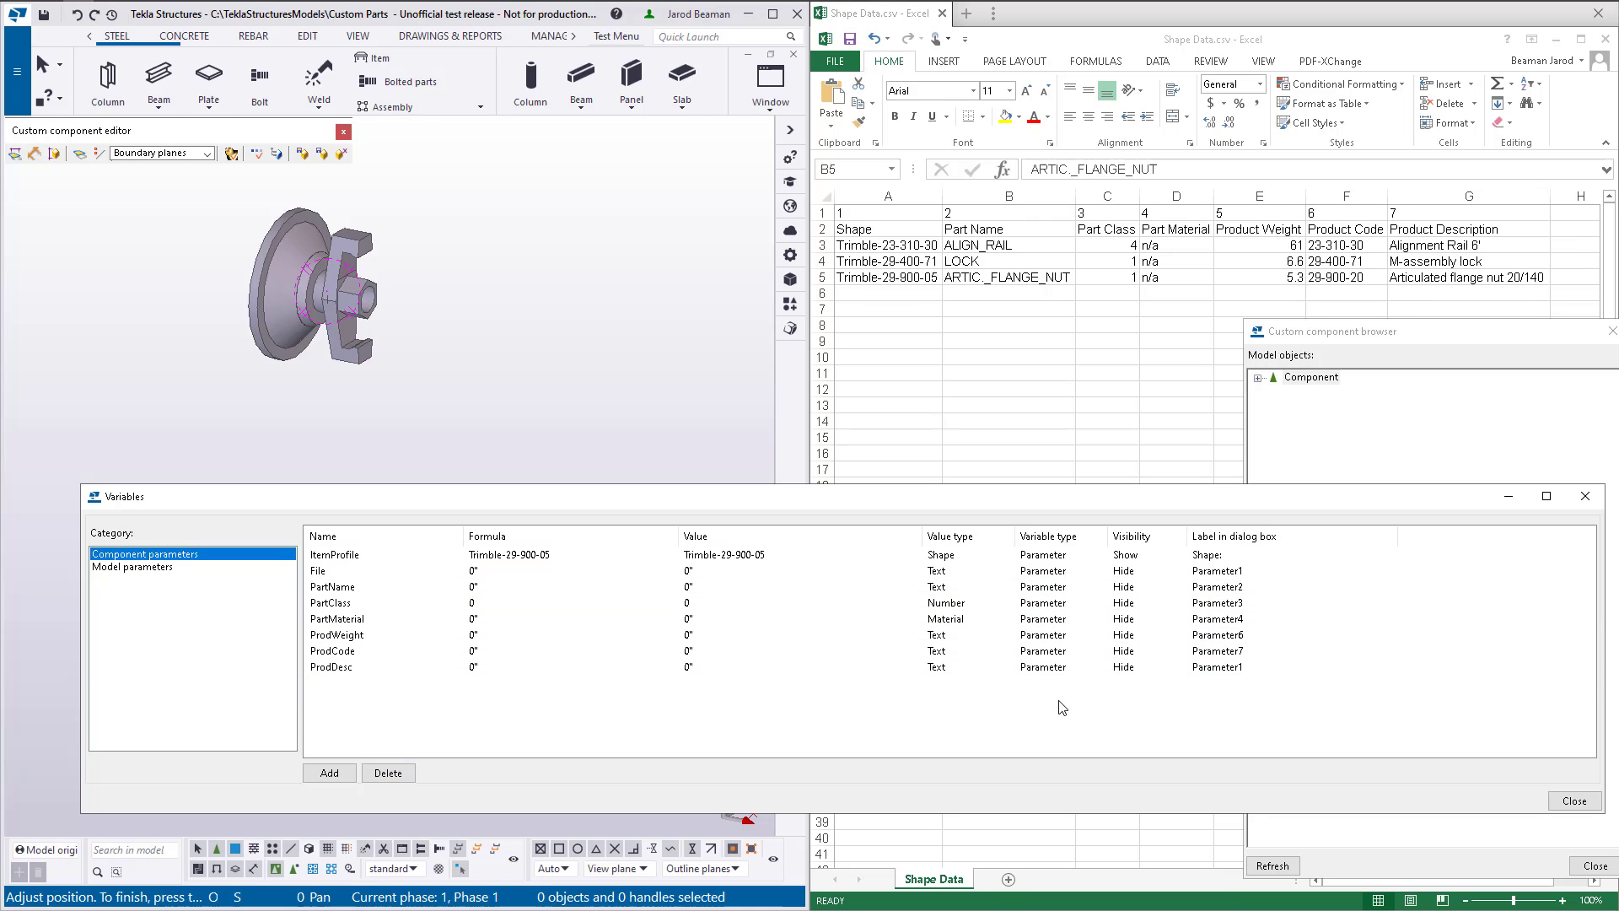
Set the File variable's formula to the data file name Shape Data.csv
click(502, 572)
click(523, 573)
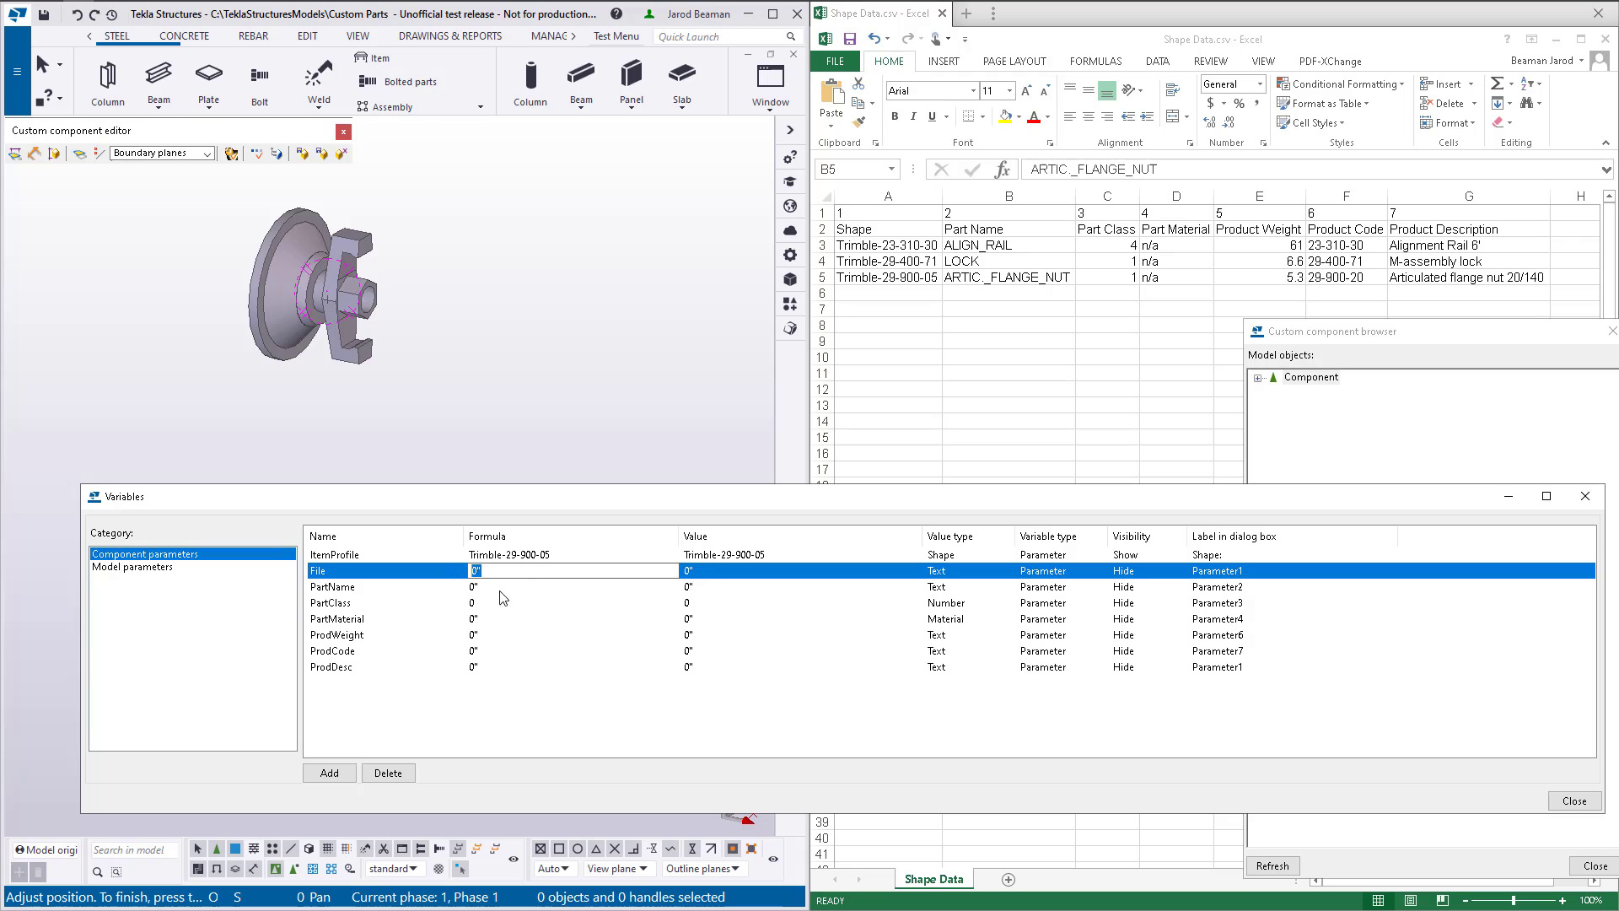
text(Shape Data.csv)
key(Return)
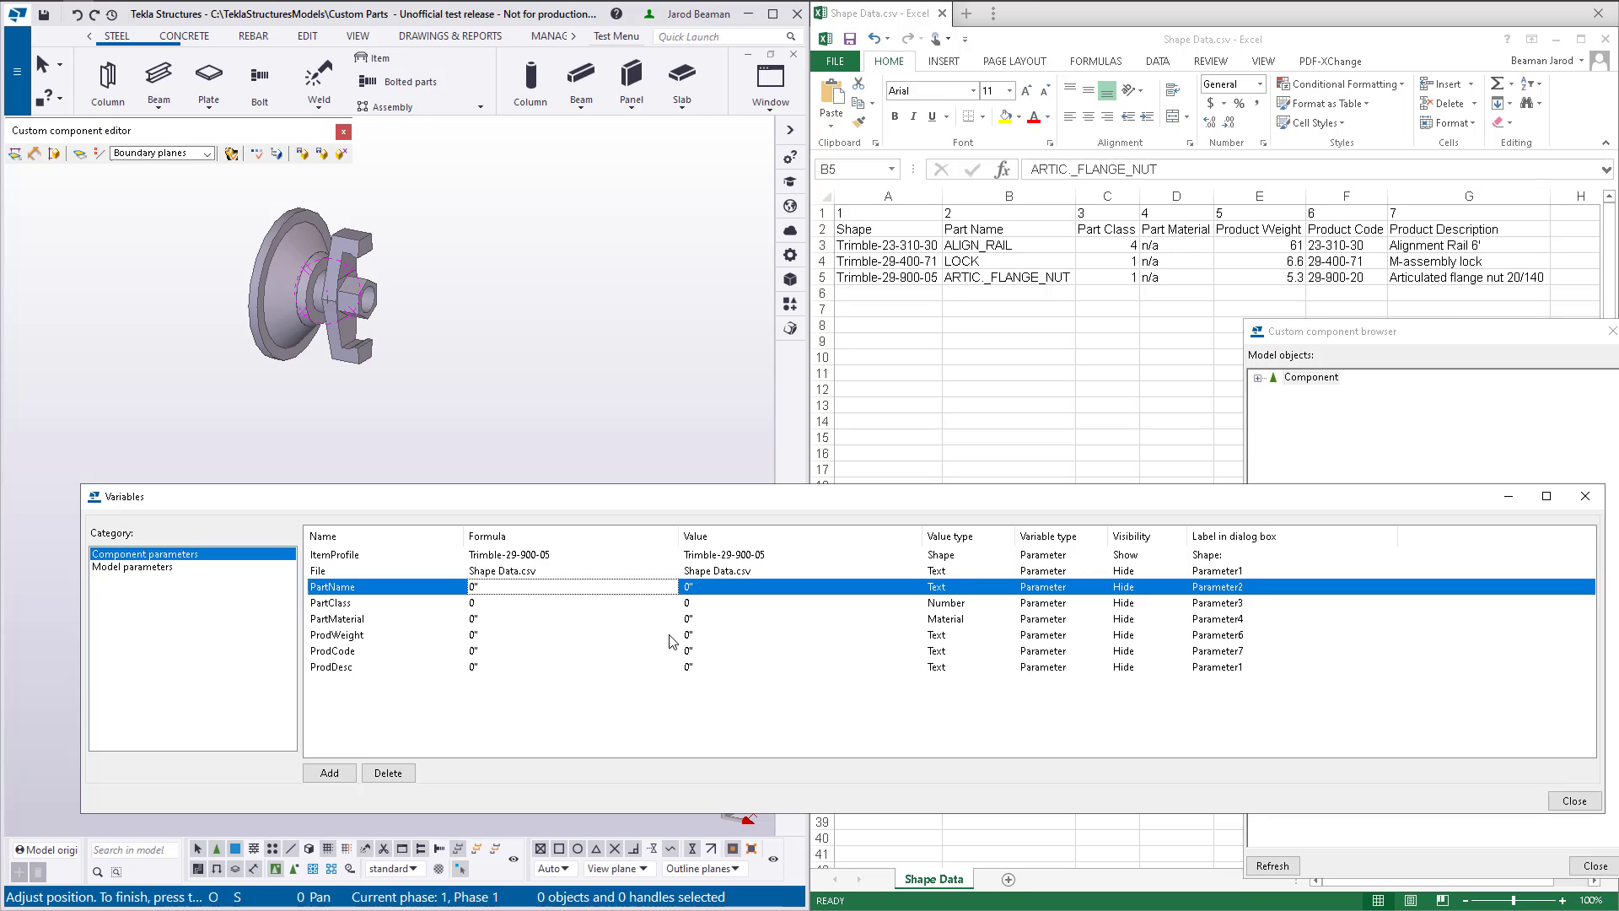
Enter the lookup formula =fVF(File, ItemProfile, 2, ";") for the PartName variable
text(=fVF(Fil)
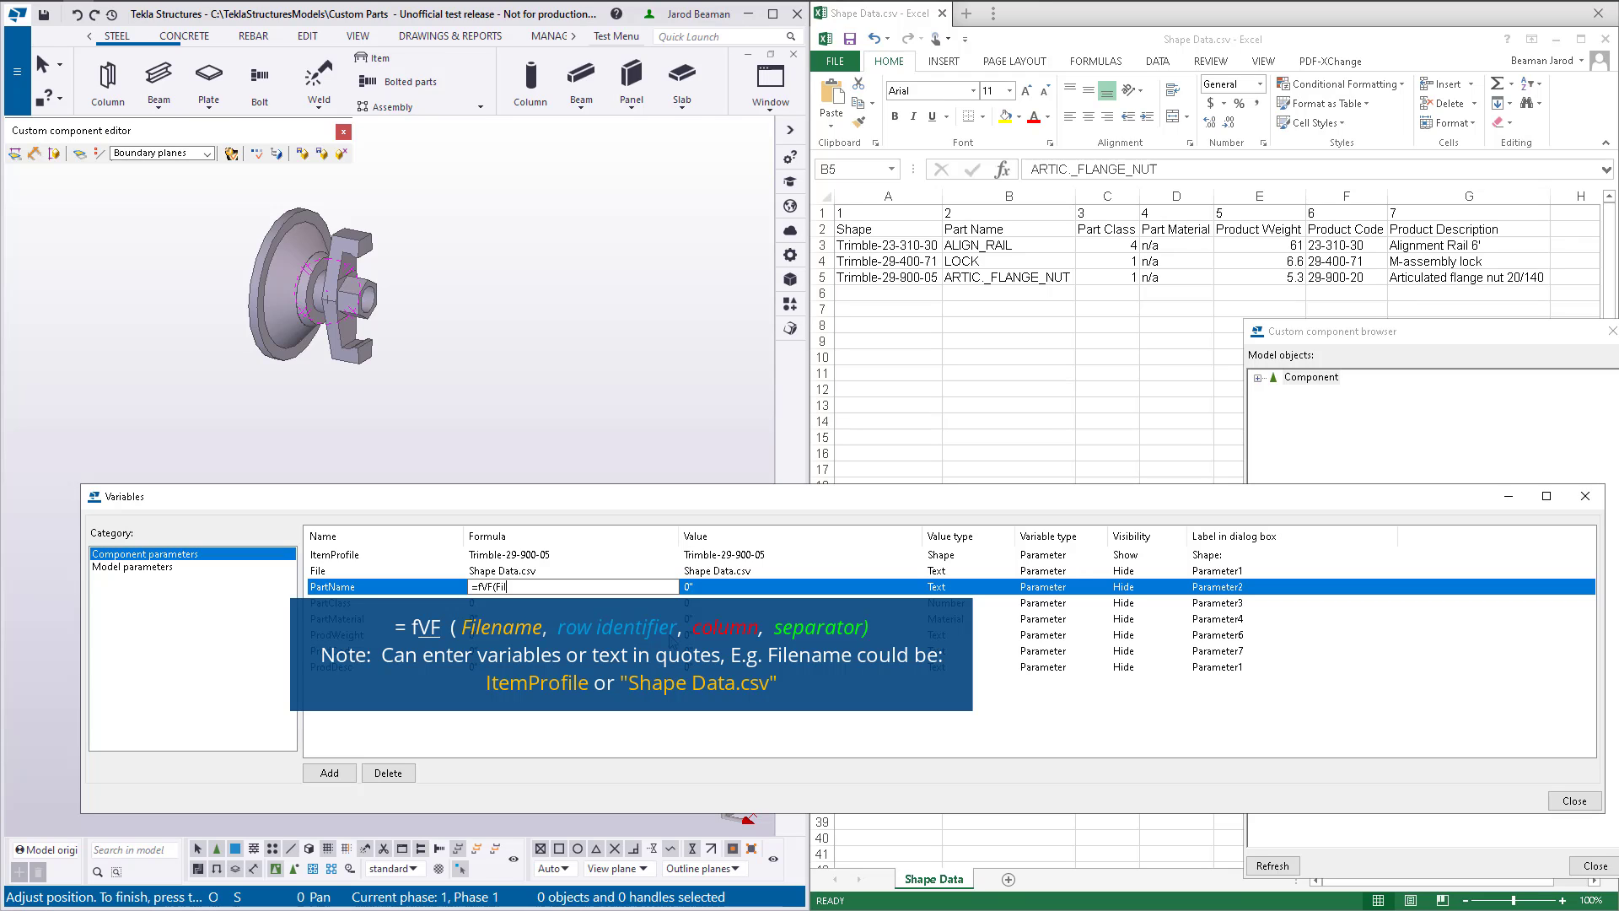
text(e, )
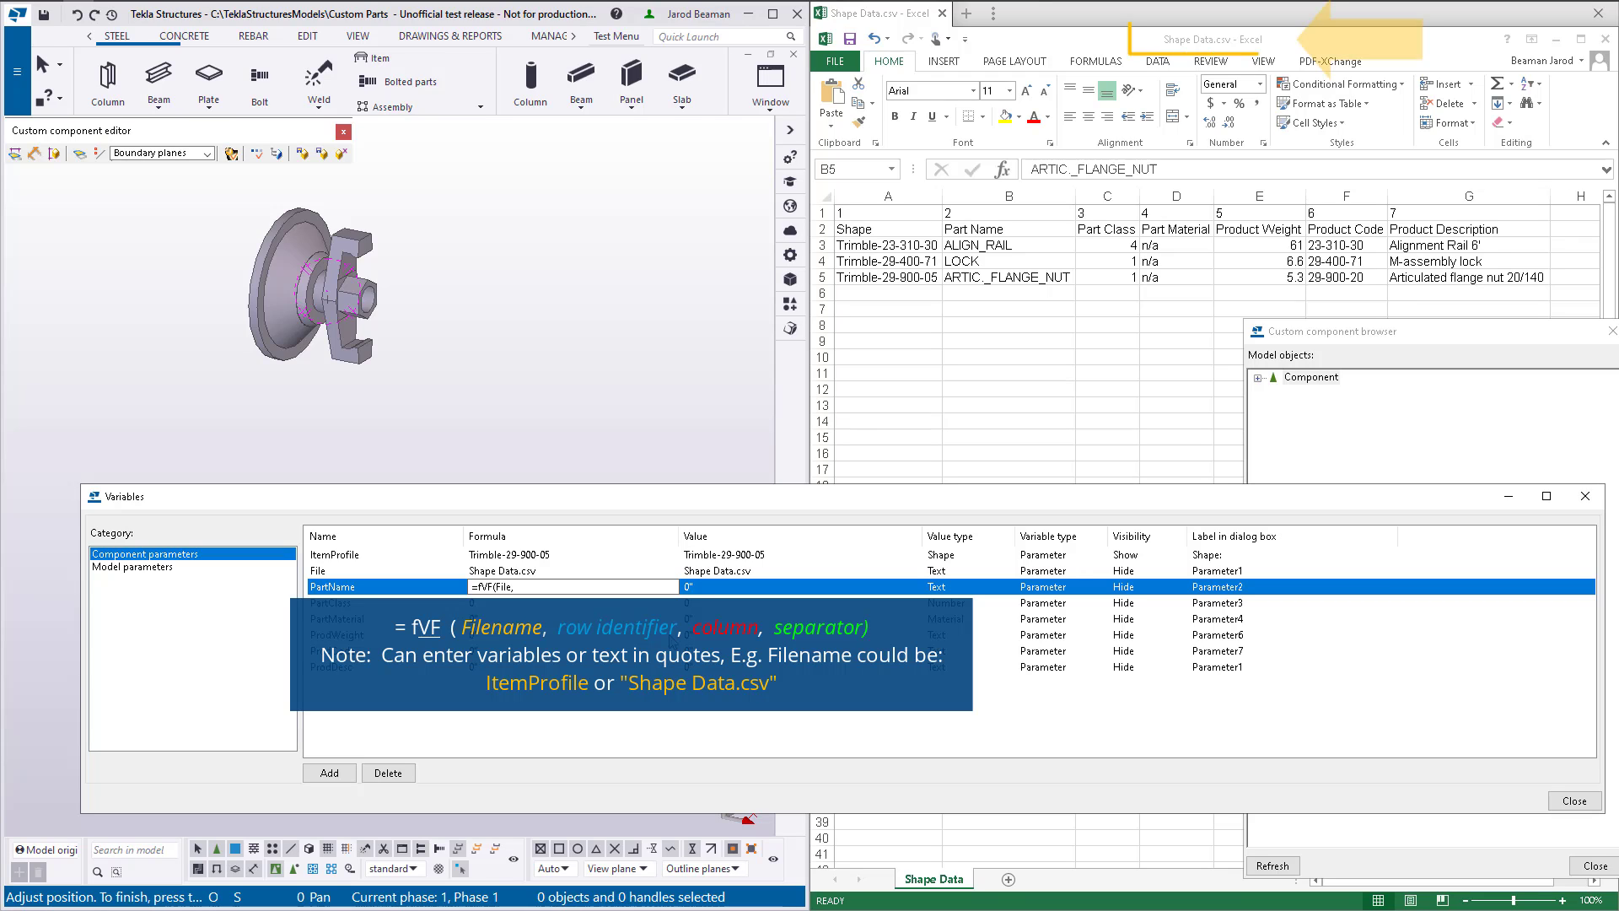
text(I)
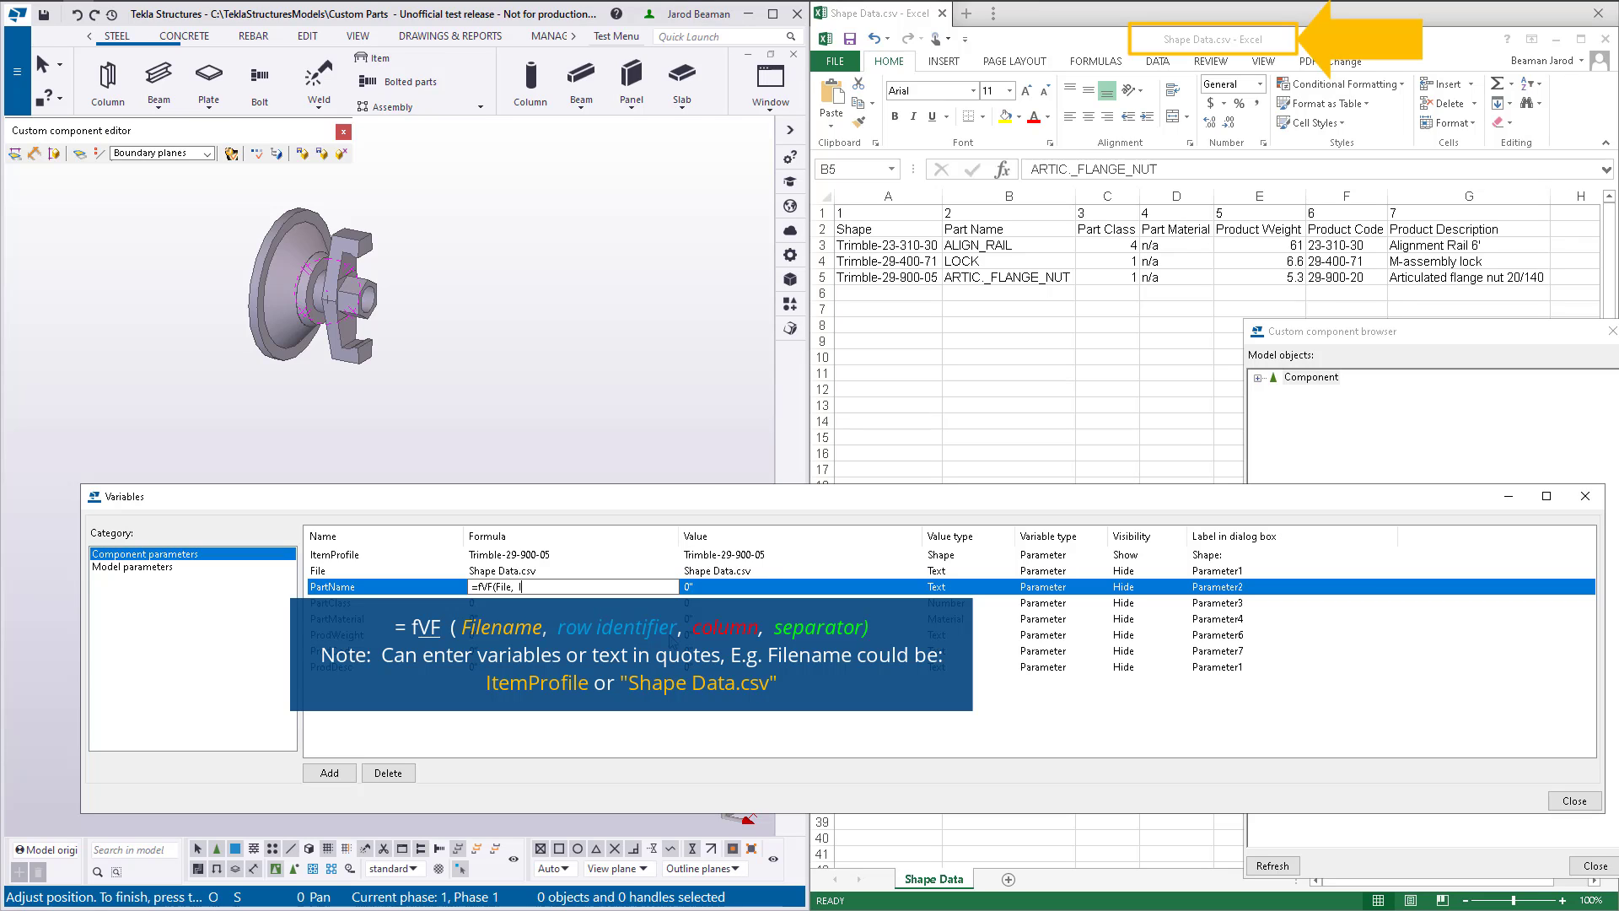
text(temProfile,)
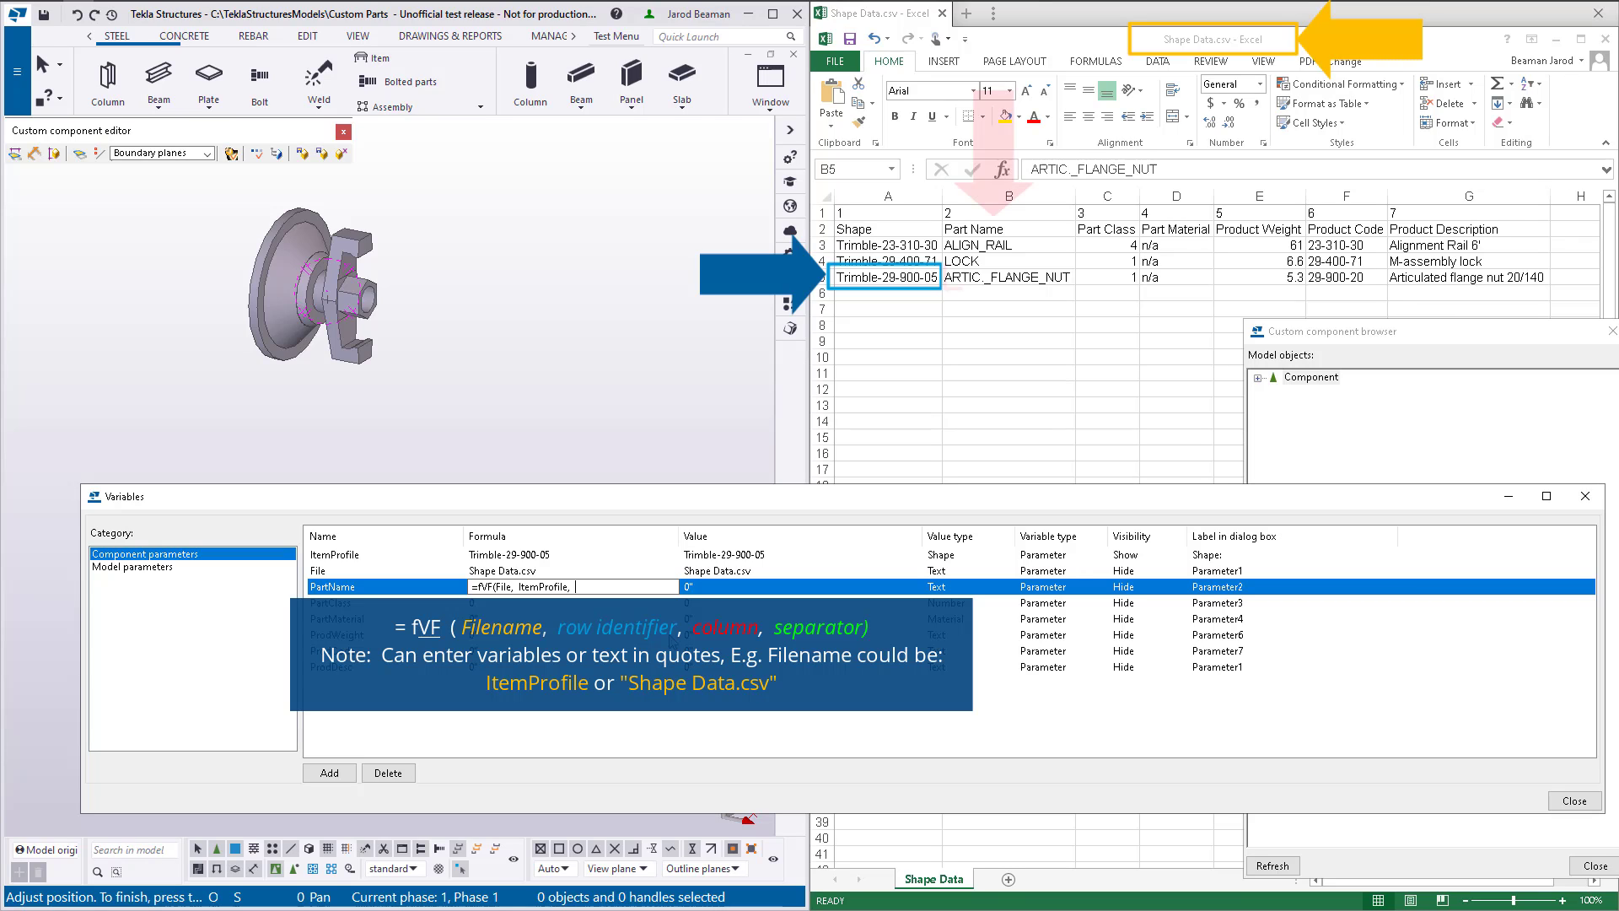
text(2)
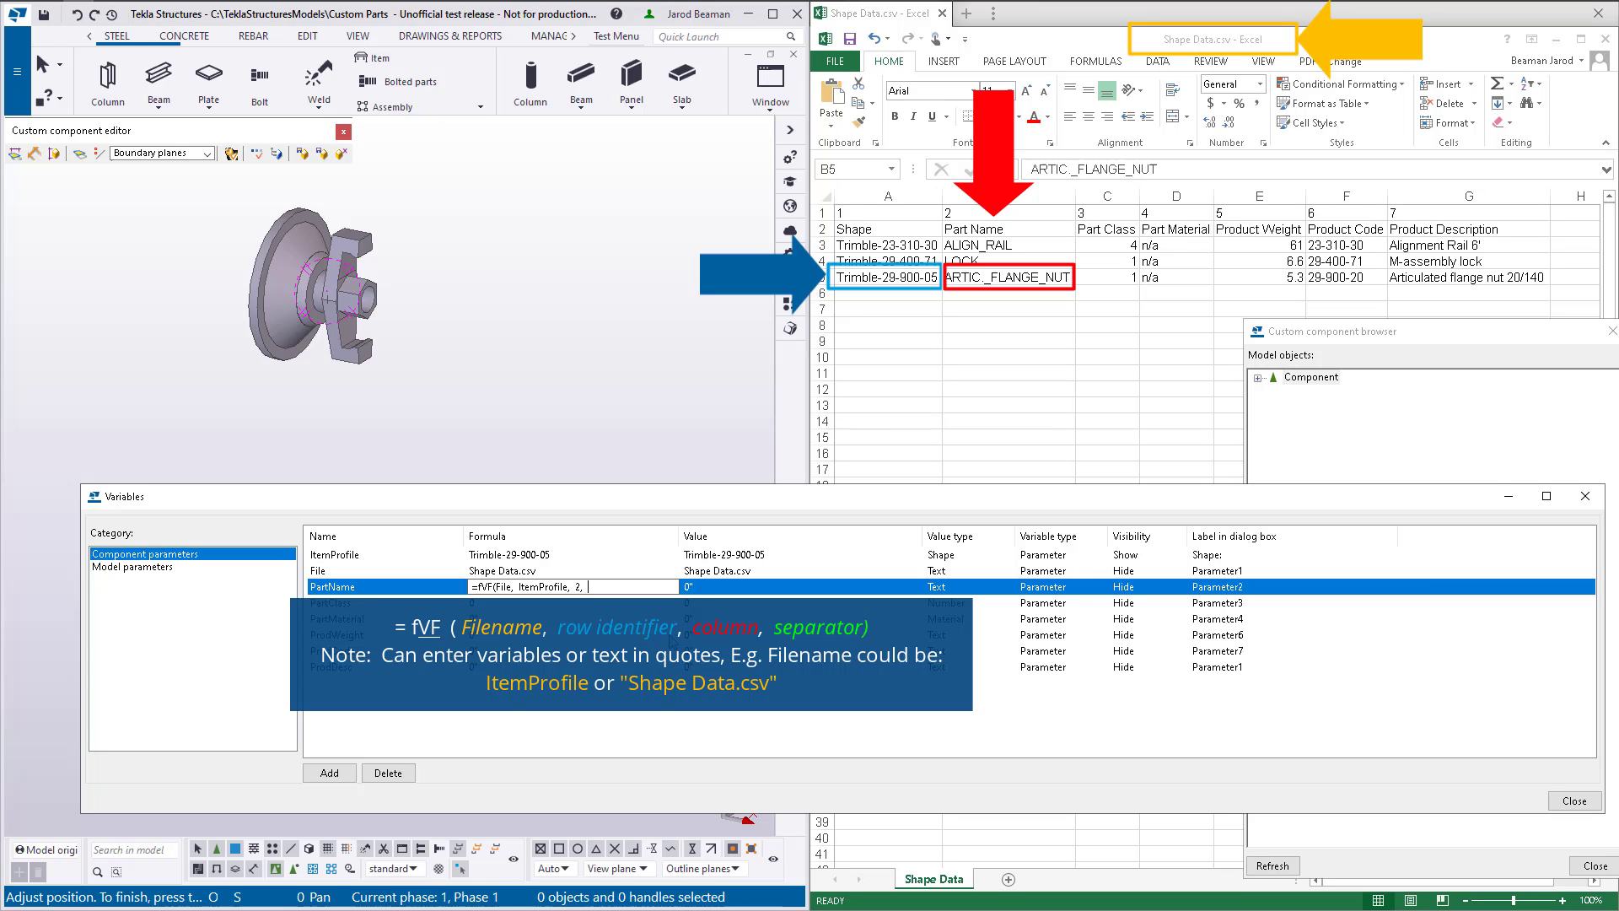
text(, ";"))
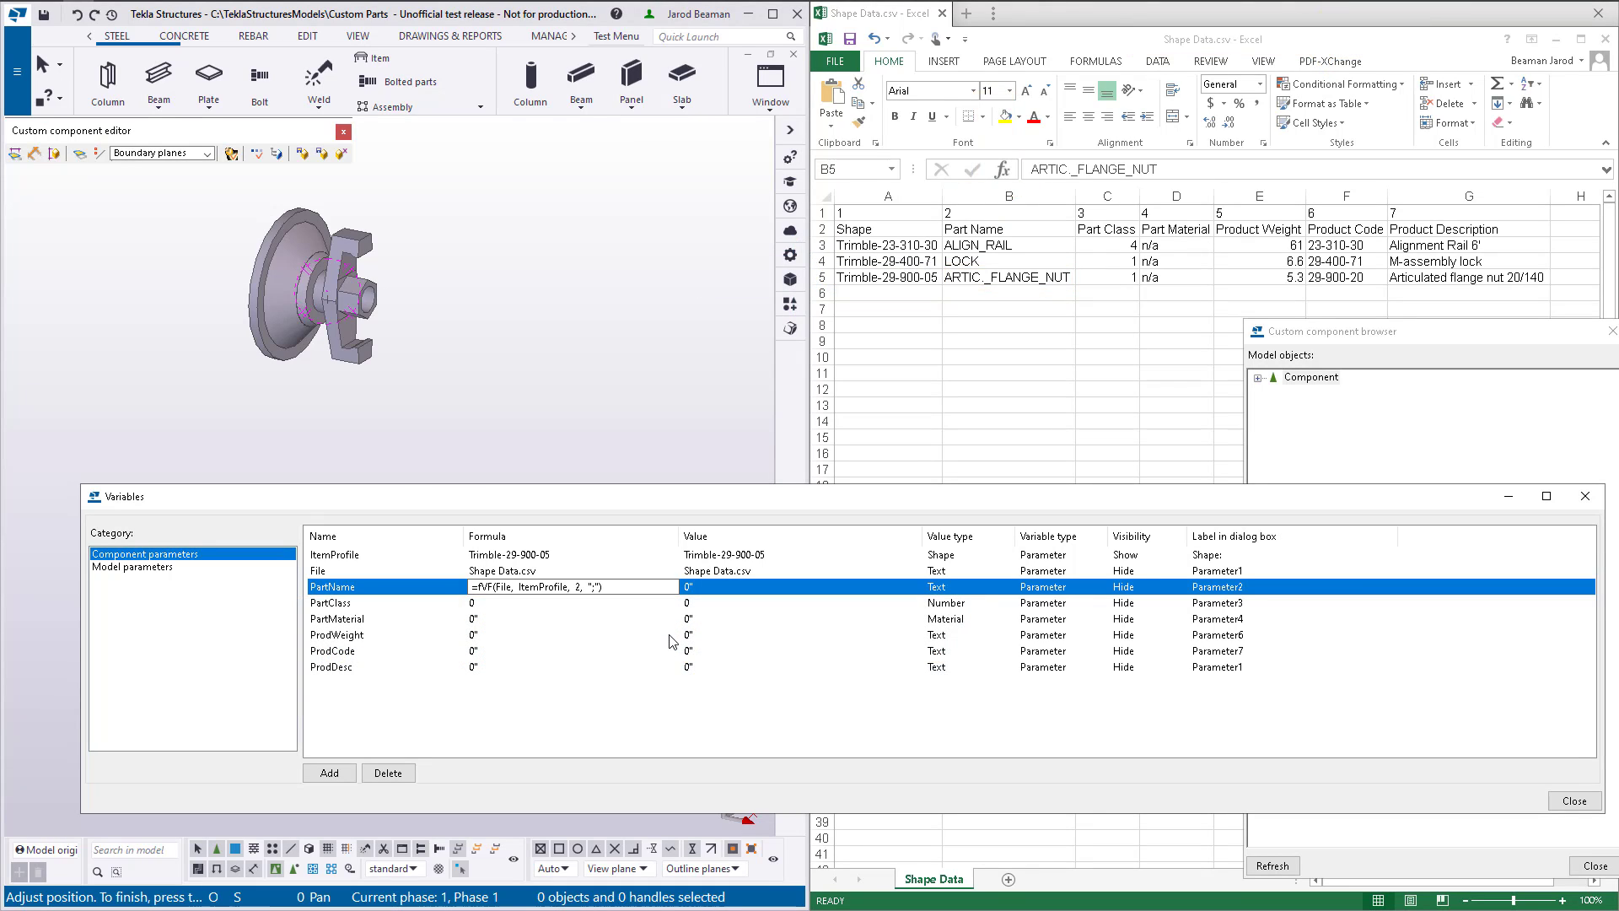
key(Return)
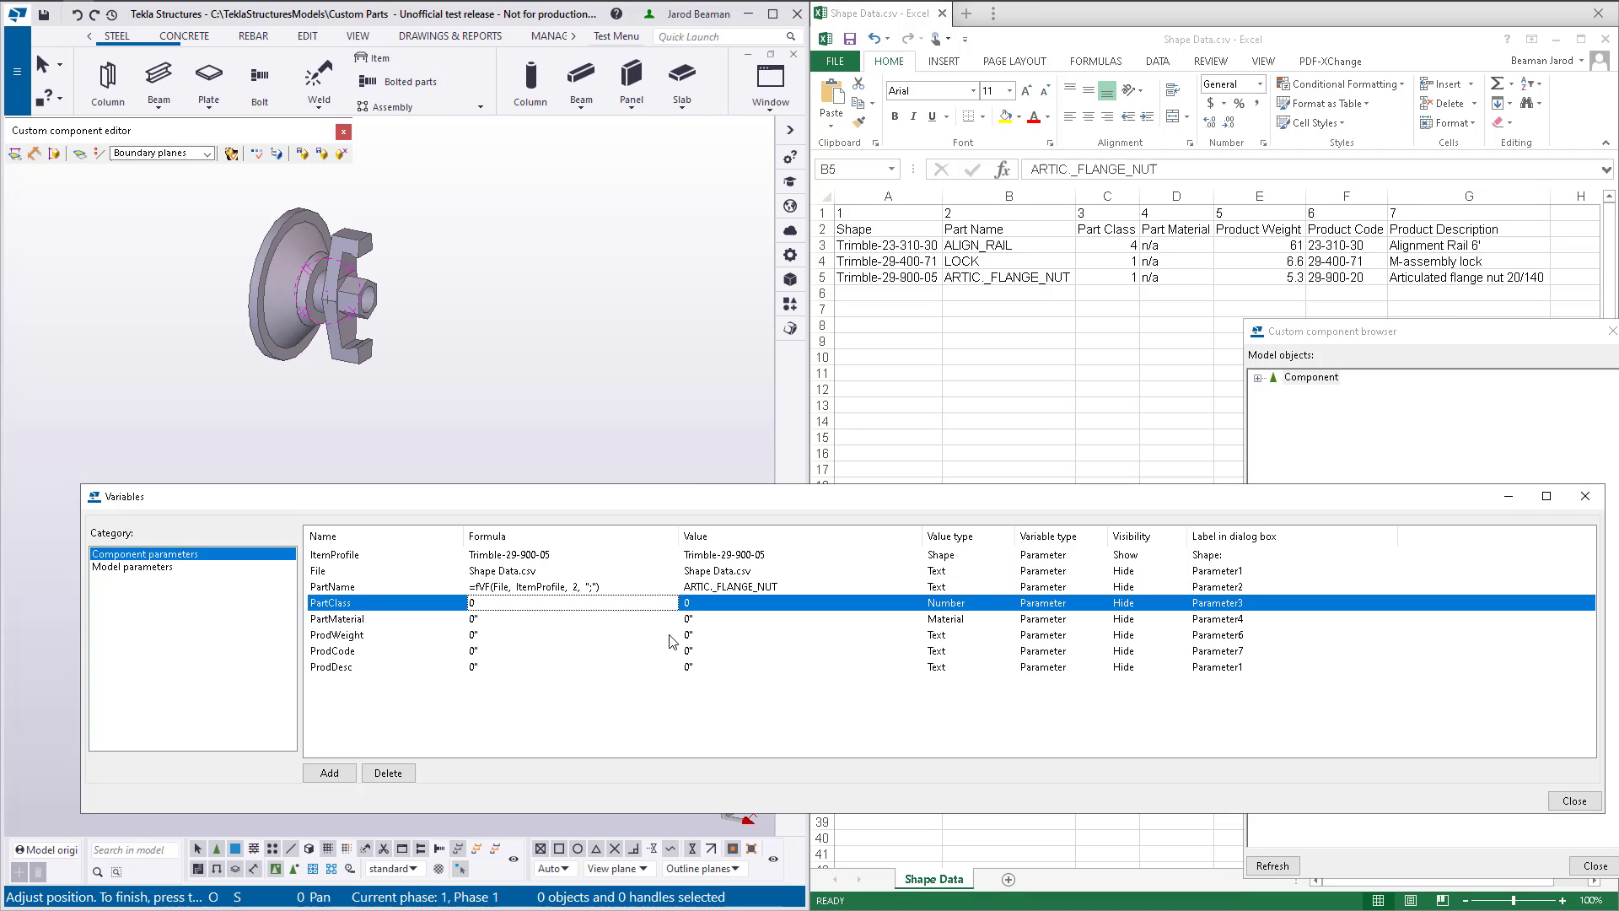
Copy the PartName lookup formula to the PartClass variable and change its column number to 3
click(430, 361)
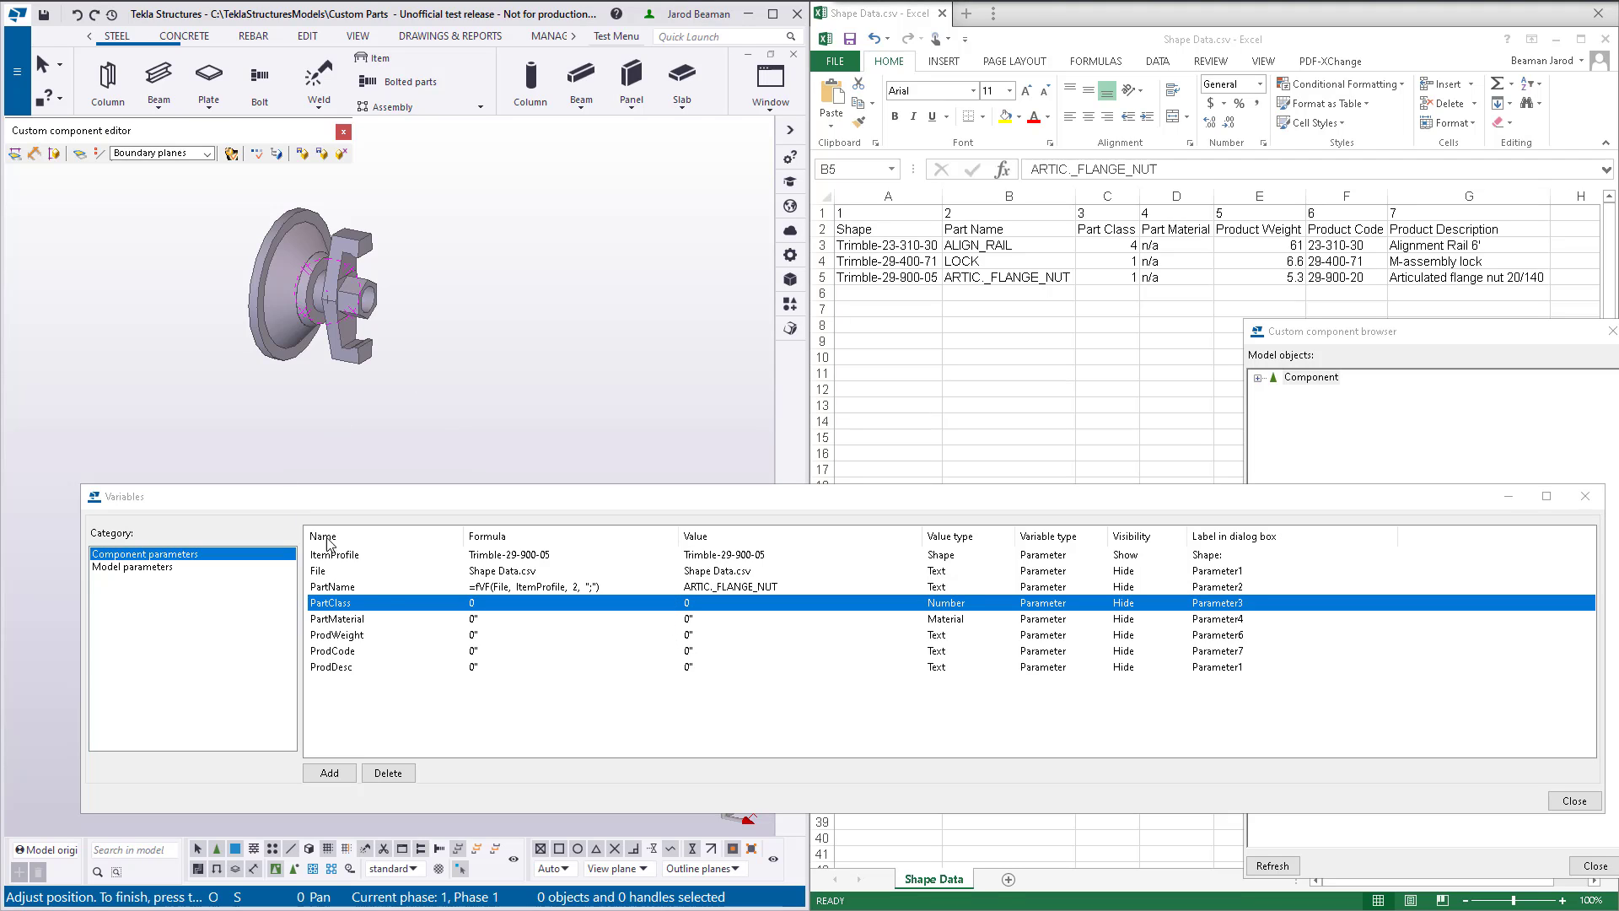
click(596, 588)
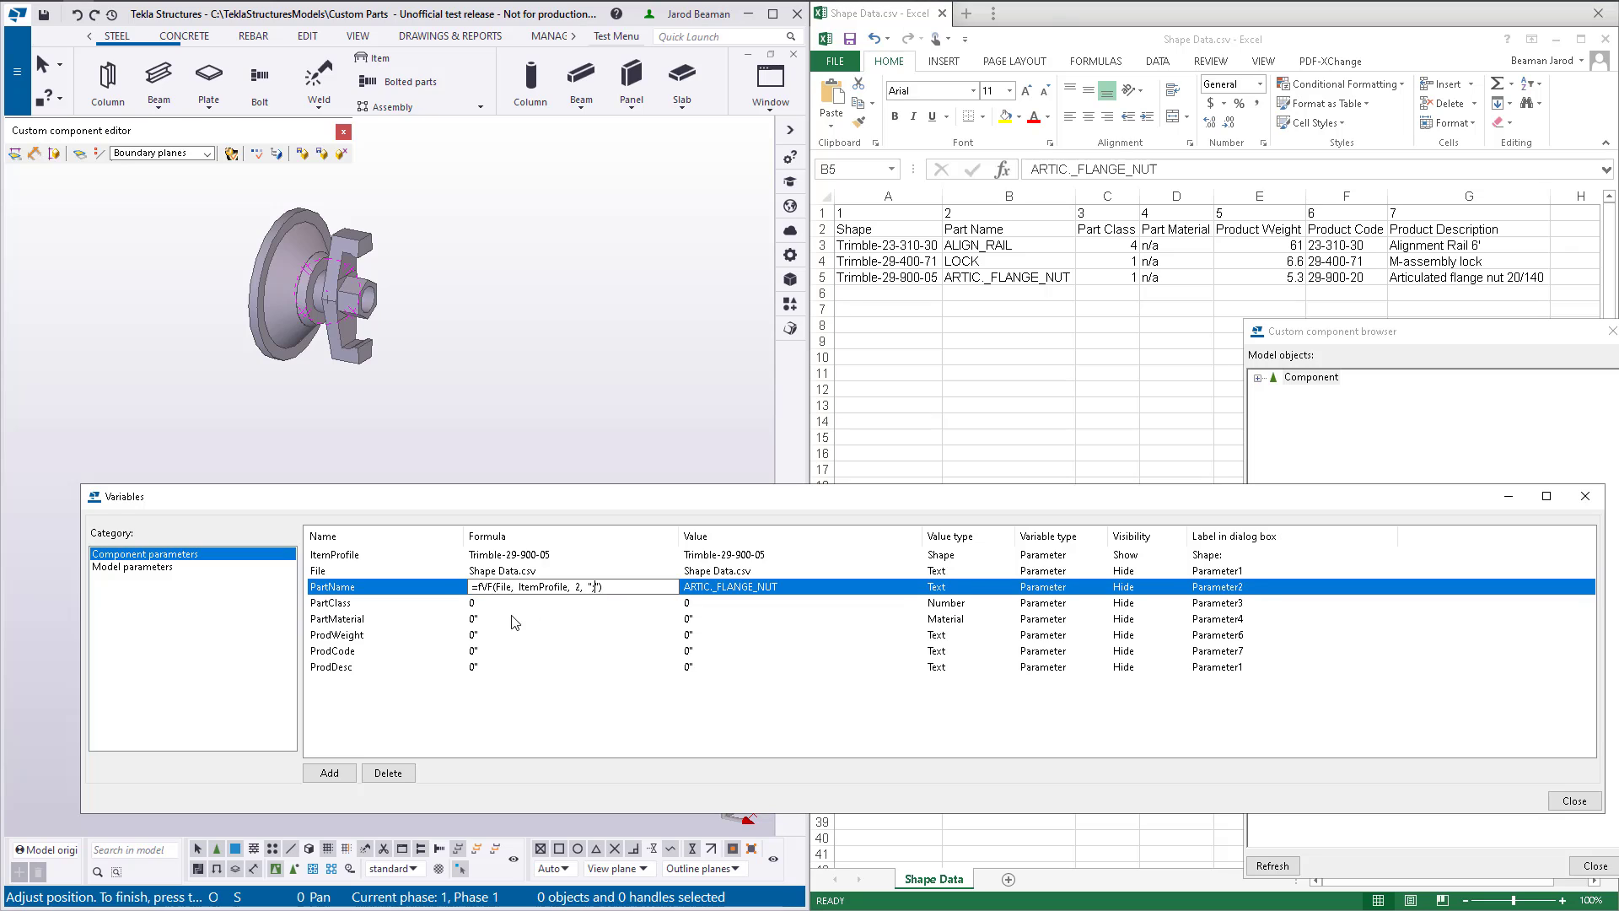
key(ctrl+a)
key(ctrl+c)
click(539, 602)
key(ctrl+a)
key(ctrl+v)
click(580, 602)
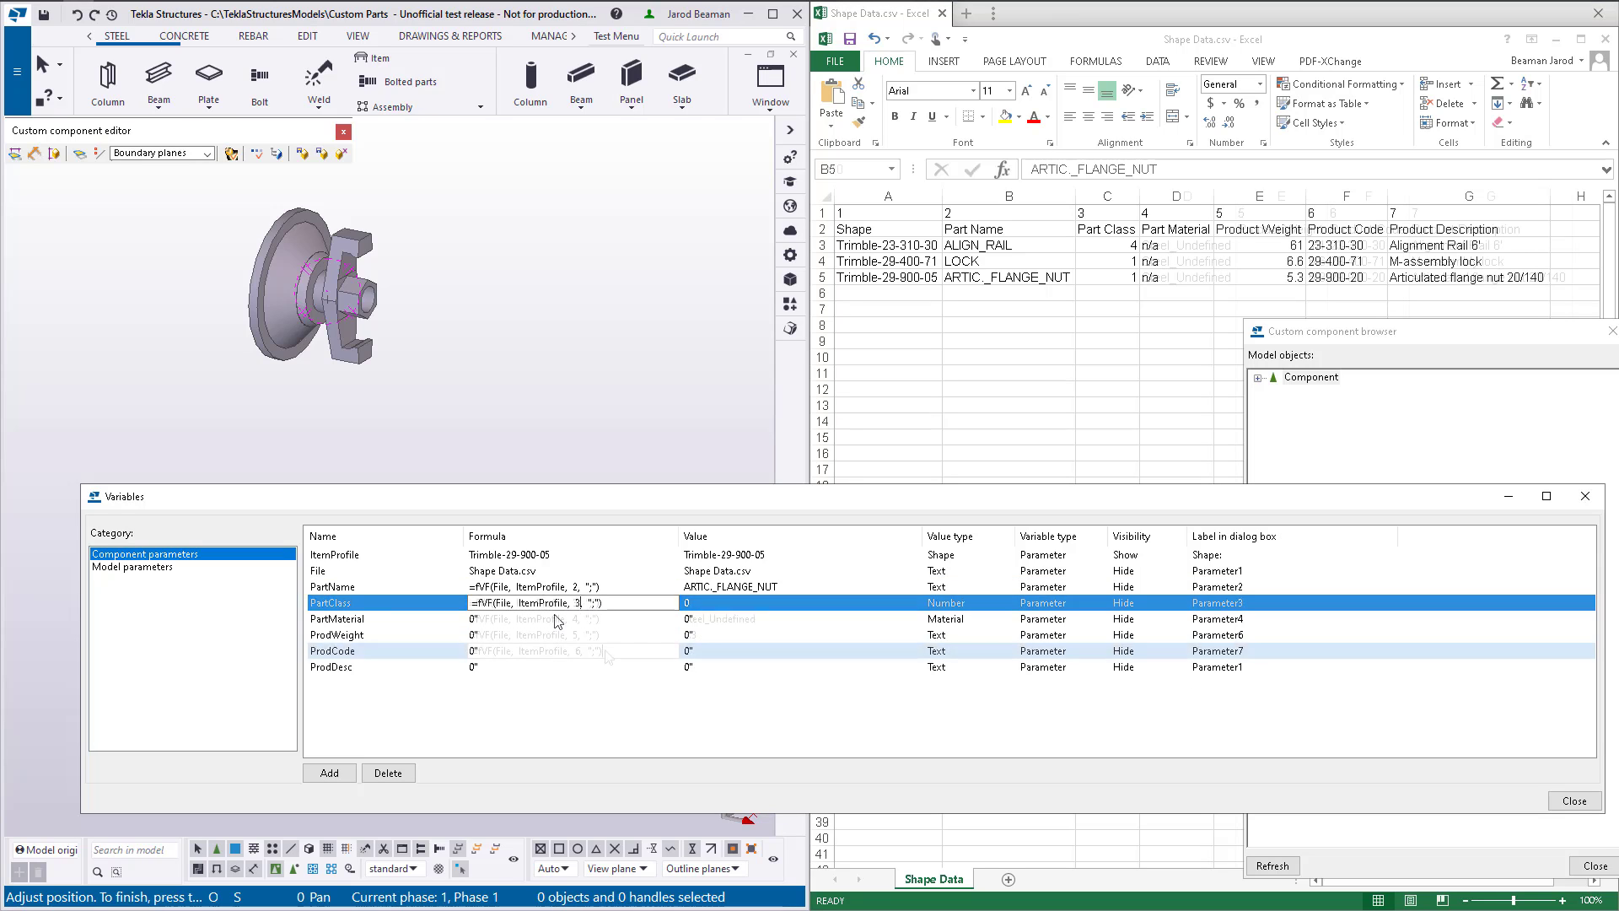
Paste the lookup formula into the ProdDesc variable and set its column number to 7
click(580, 666)
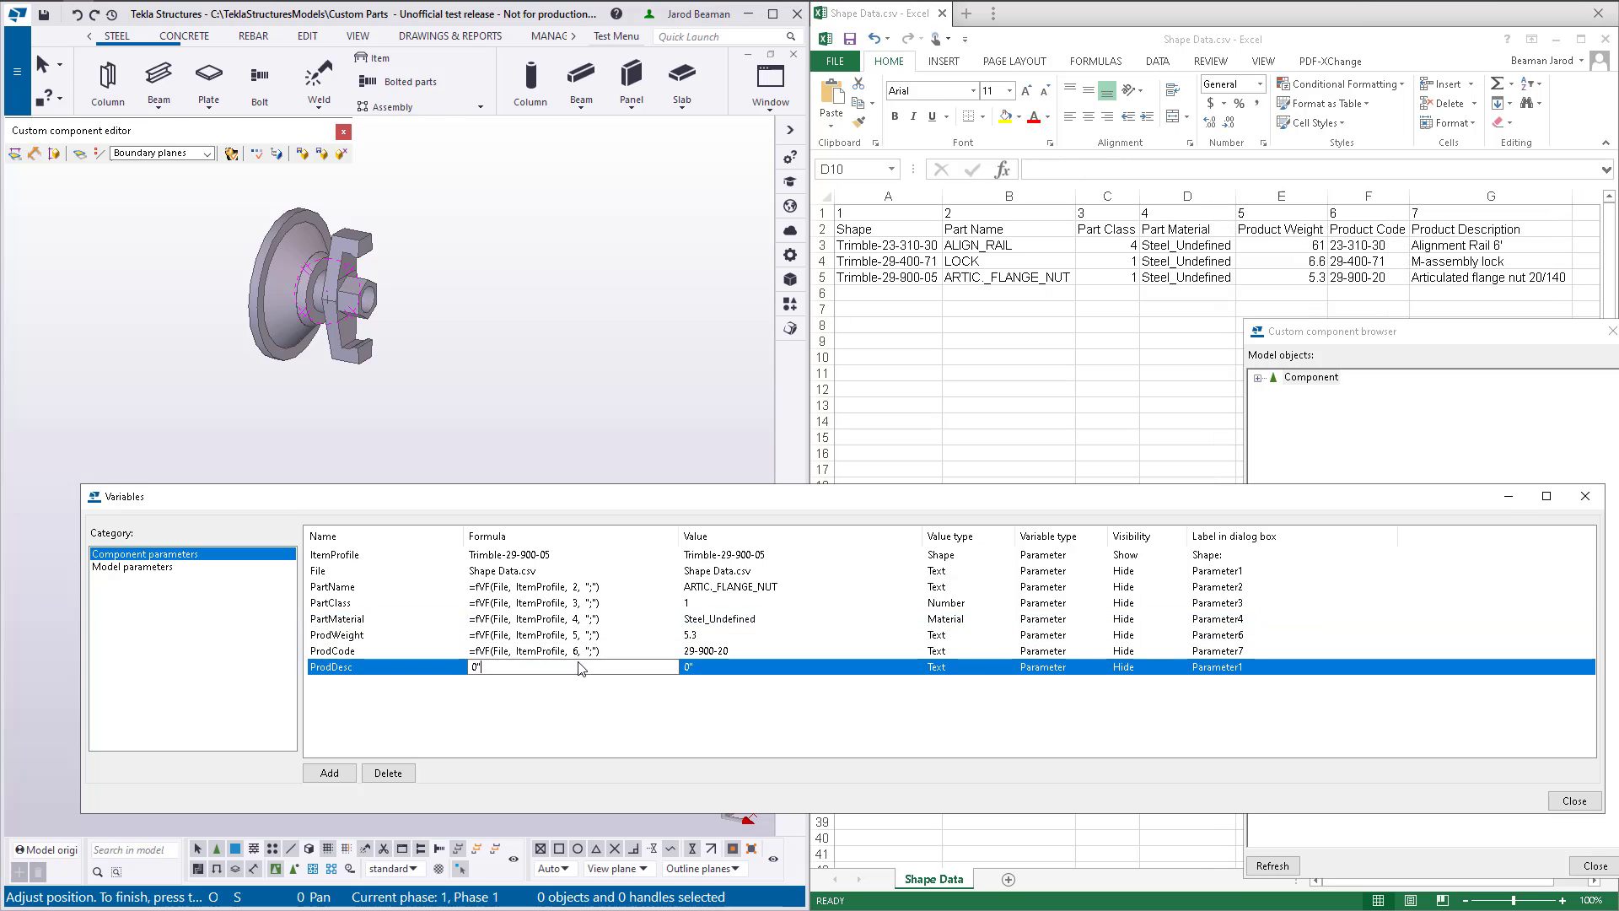
key(ctrl+a)
key(ctrl+v)
key(BackSpace)
text(7)
key(Return)
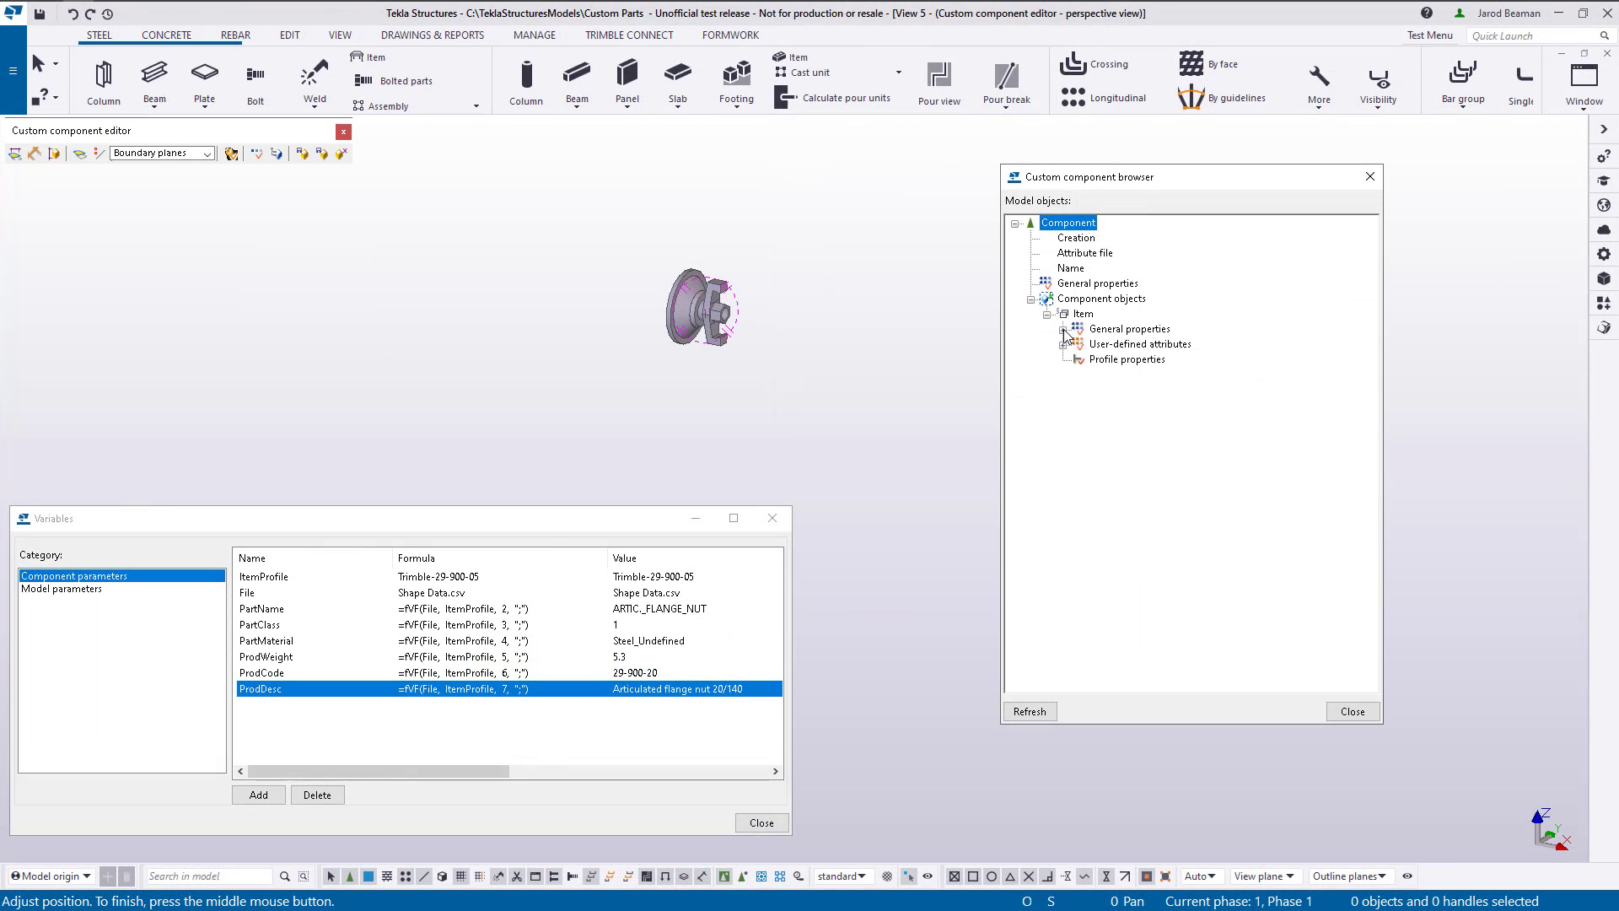
Link the item's Name property to the PartName variable in the component browser
click(1063, 329)
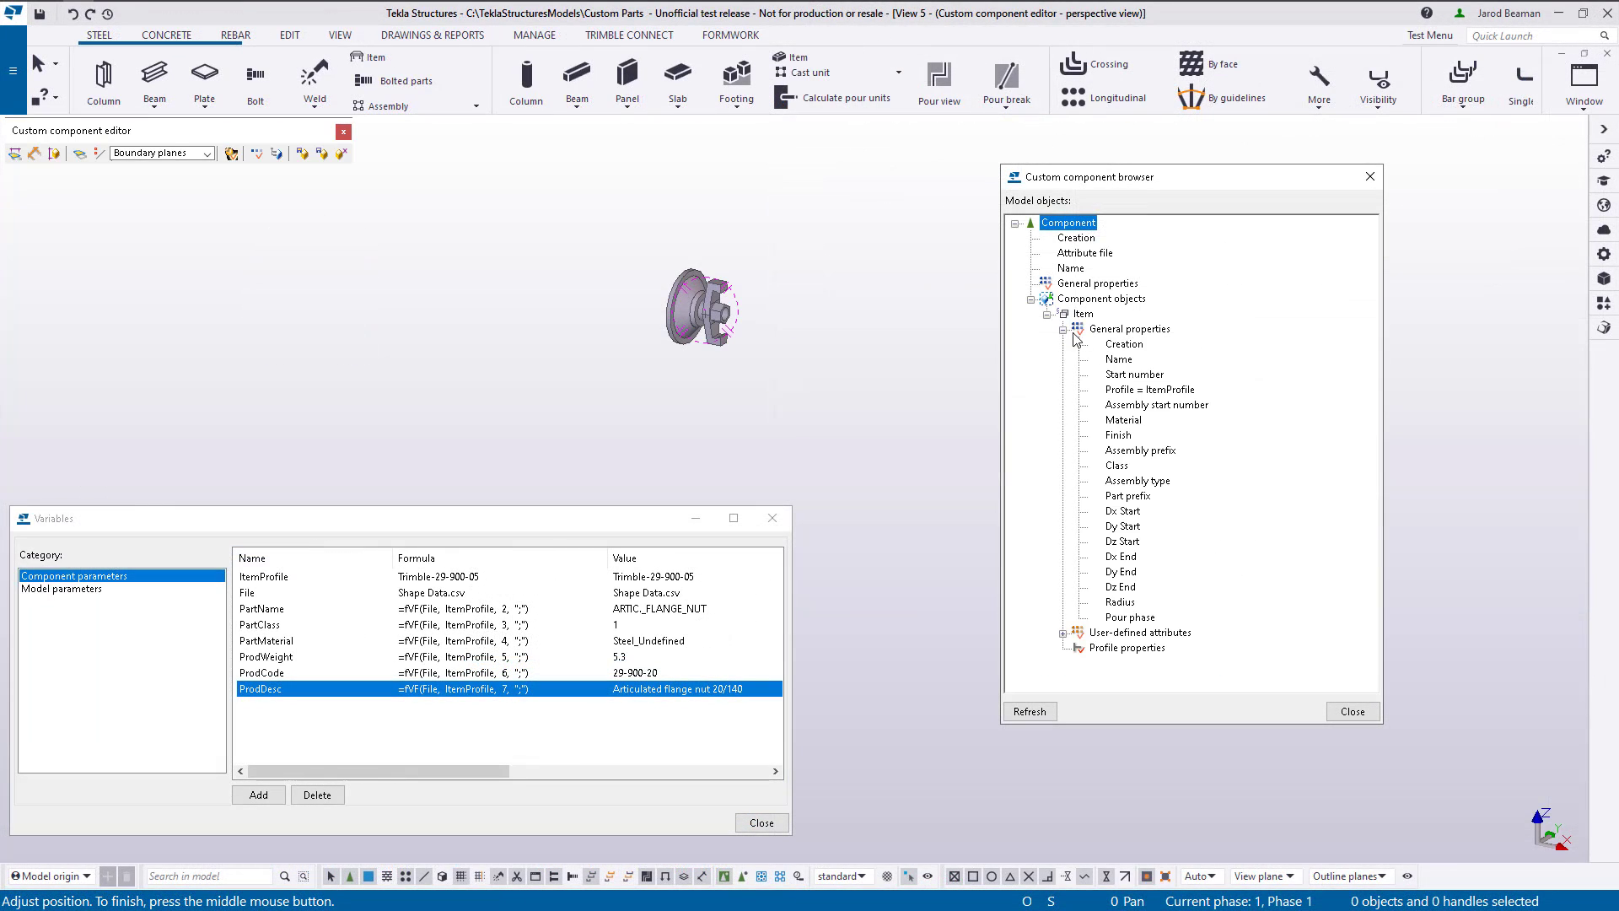
right_click(1120, 361)
click(1147, 368)
text(PartName)
key(Return)
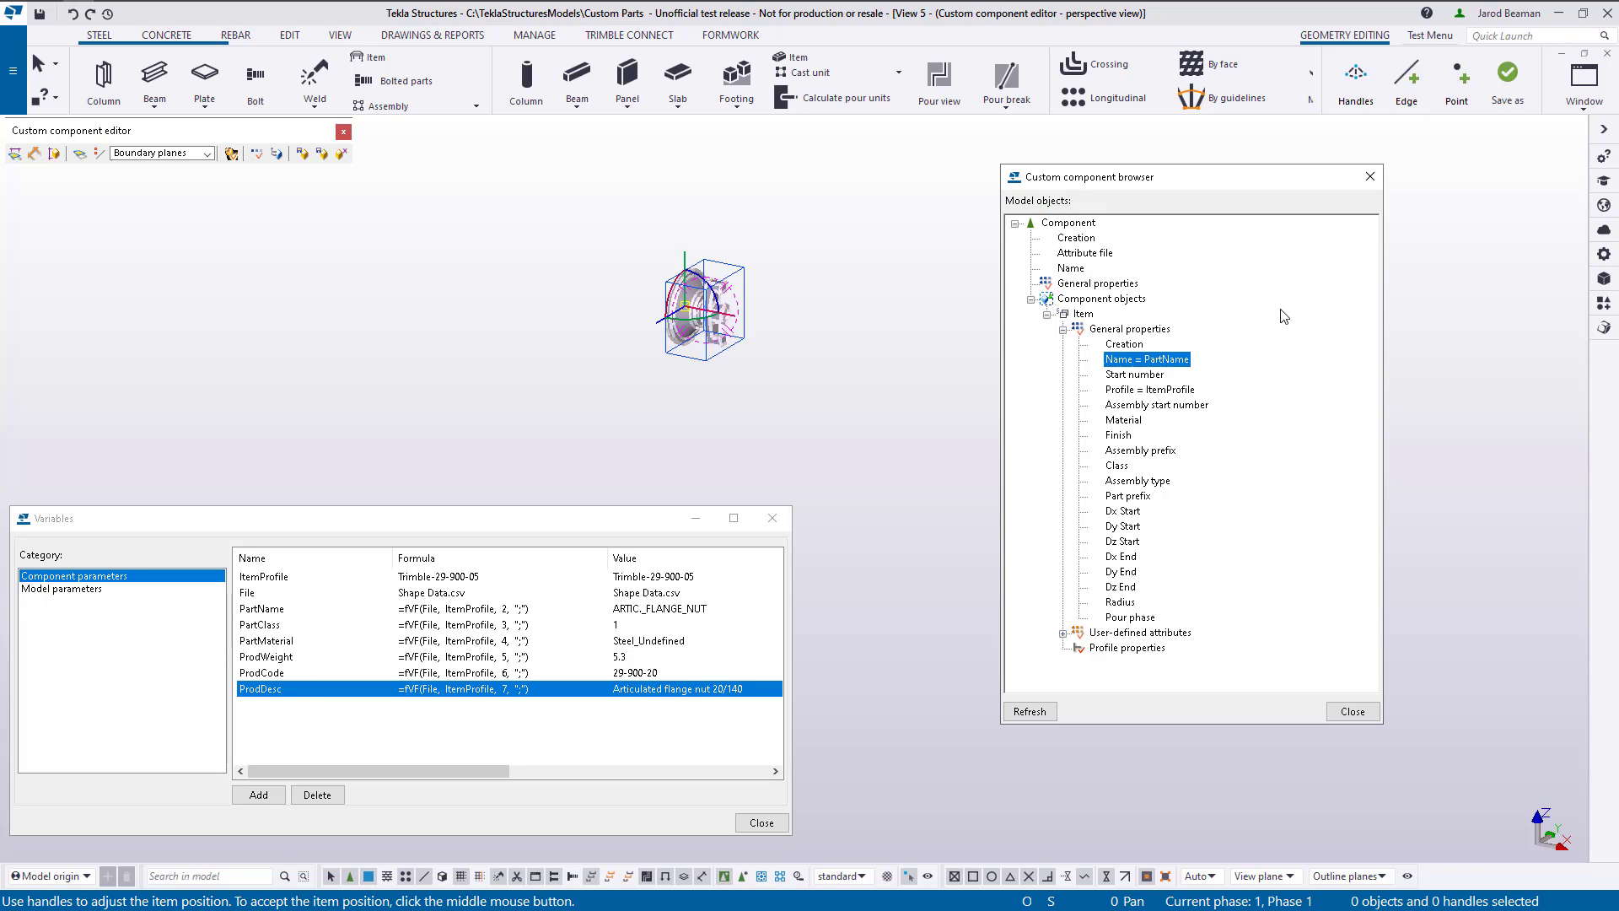
Link the item's Class property to the PartClass variable
right_click(1128, 470)
click(1186, 481)
click(1149, 467)
text(PartClass)
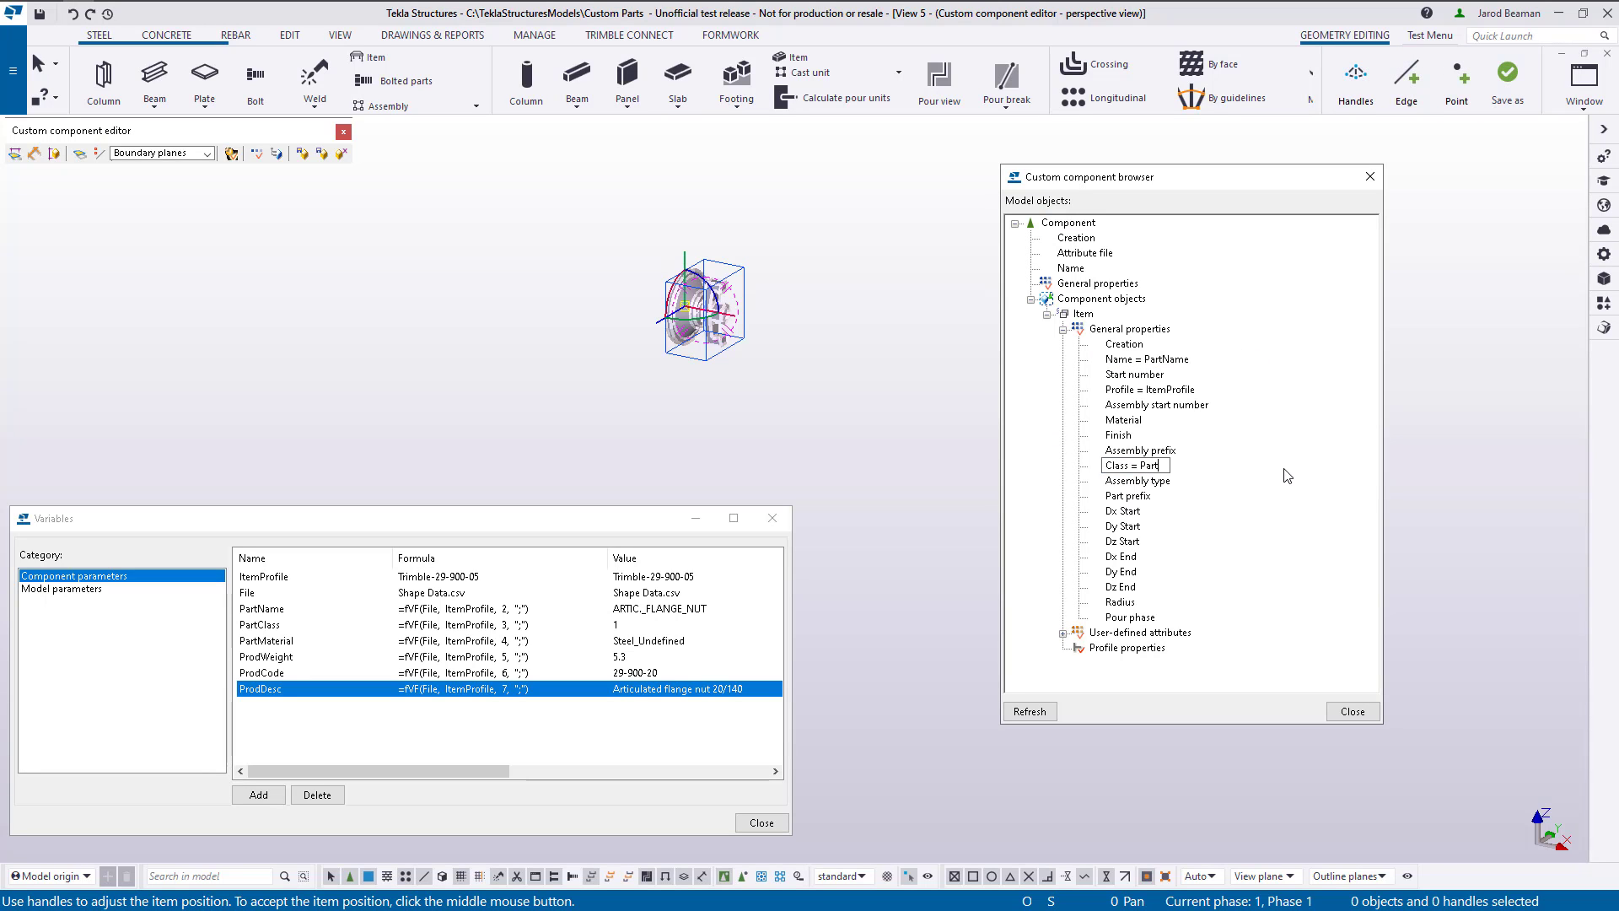
key(Return)
Link the item's Material property to the PartMaterial variable
right_click(1130, 415)
click(1187, 426)
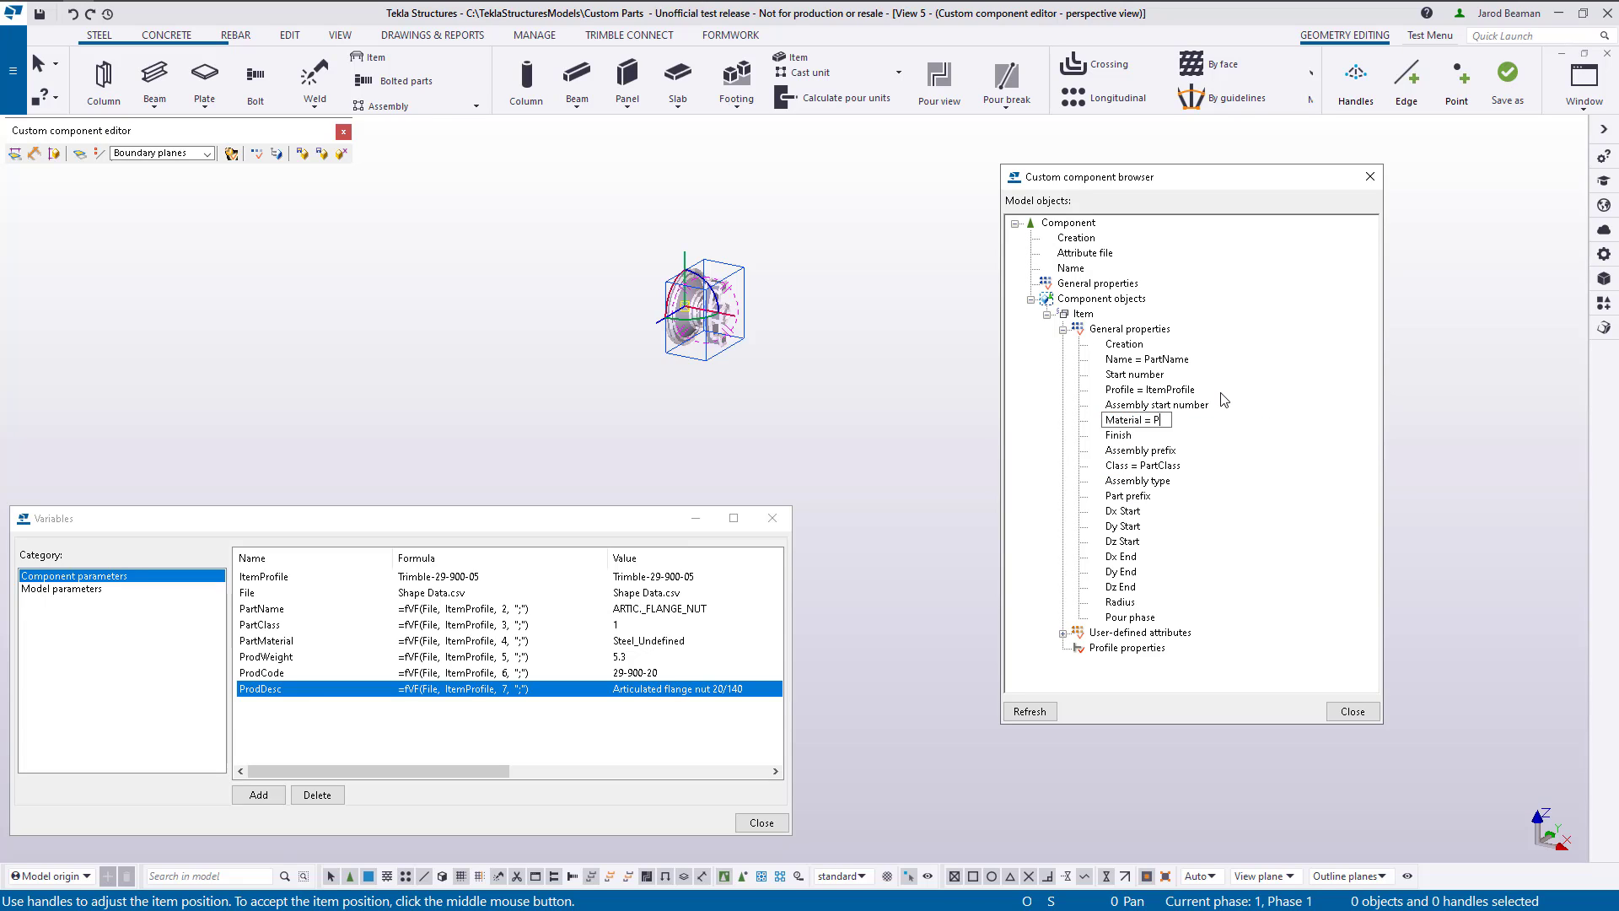
text(PartMaterial)
key(Return)
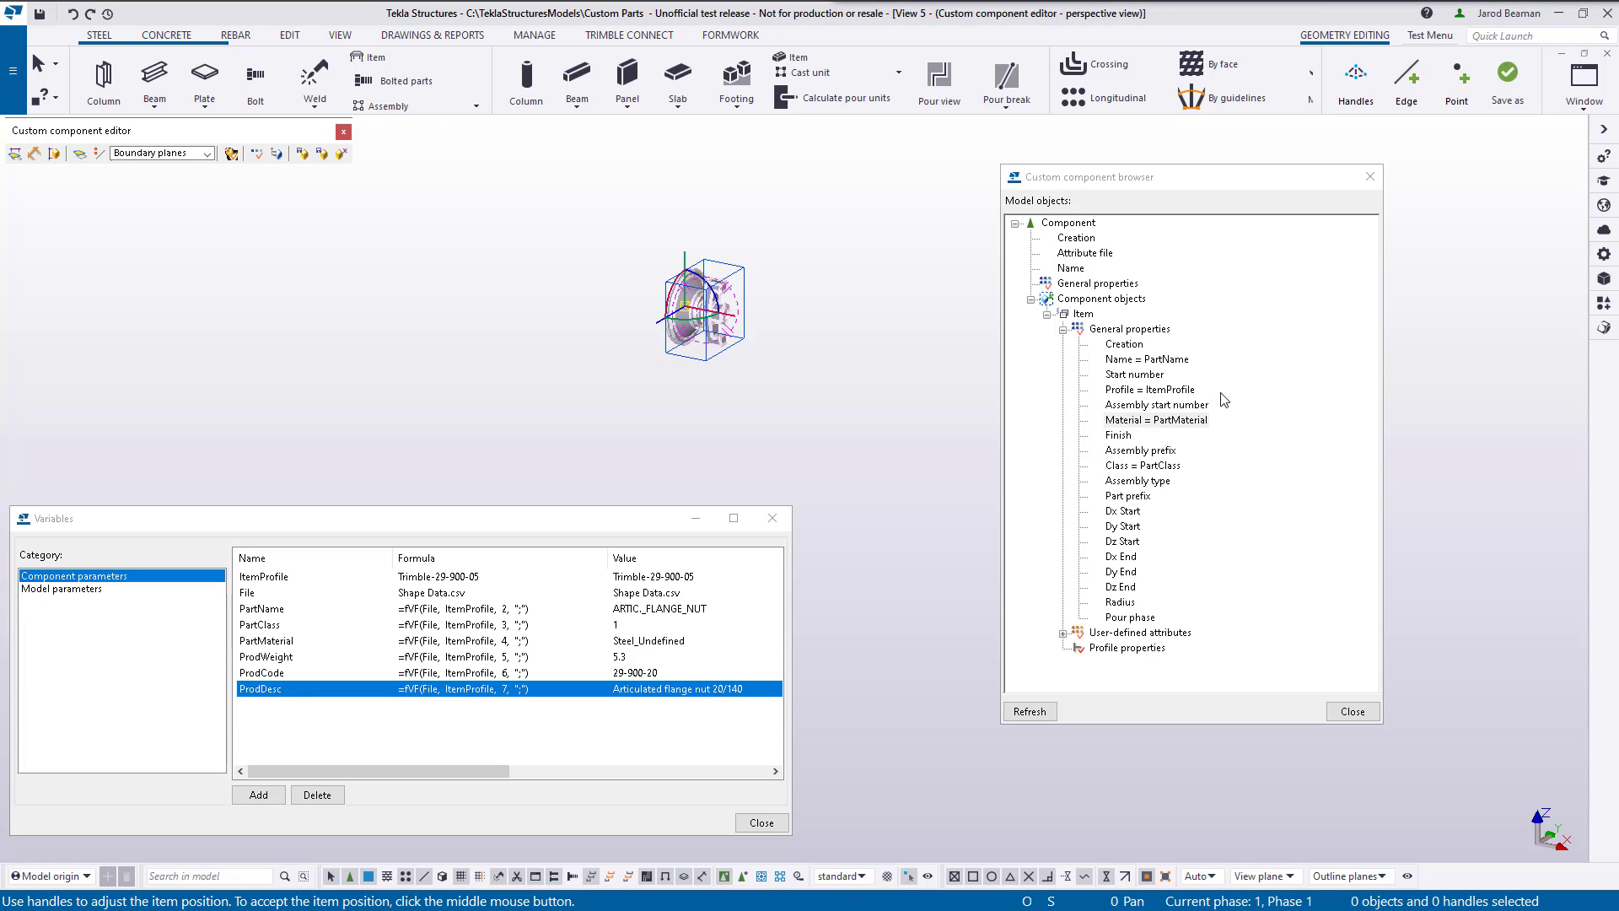
Open the flange nut item's user-defined attributes and clear its Product code
scroll(778, 312, up, 5)
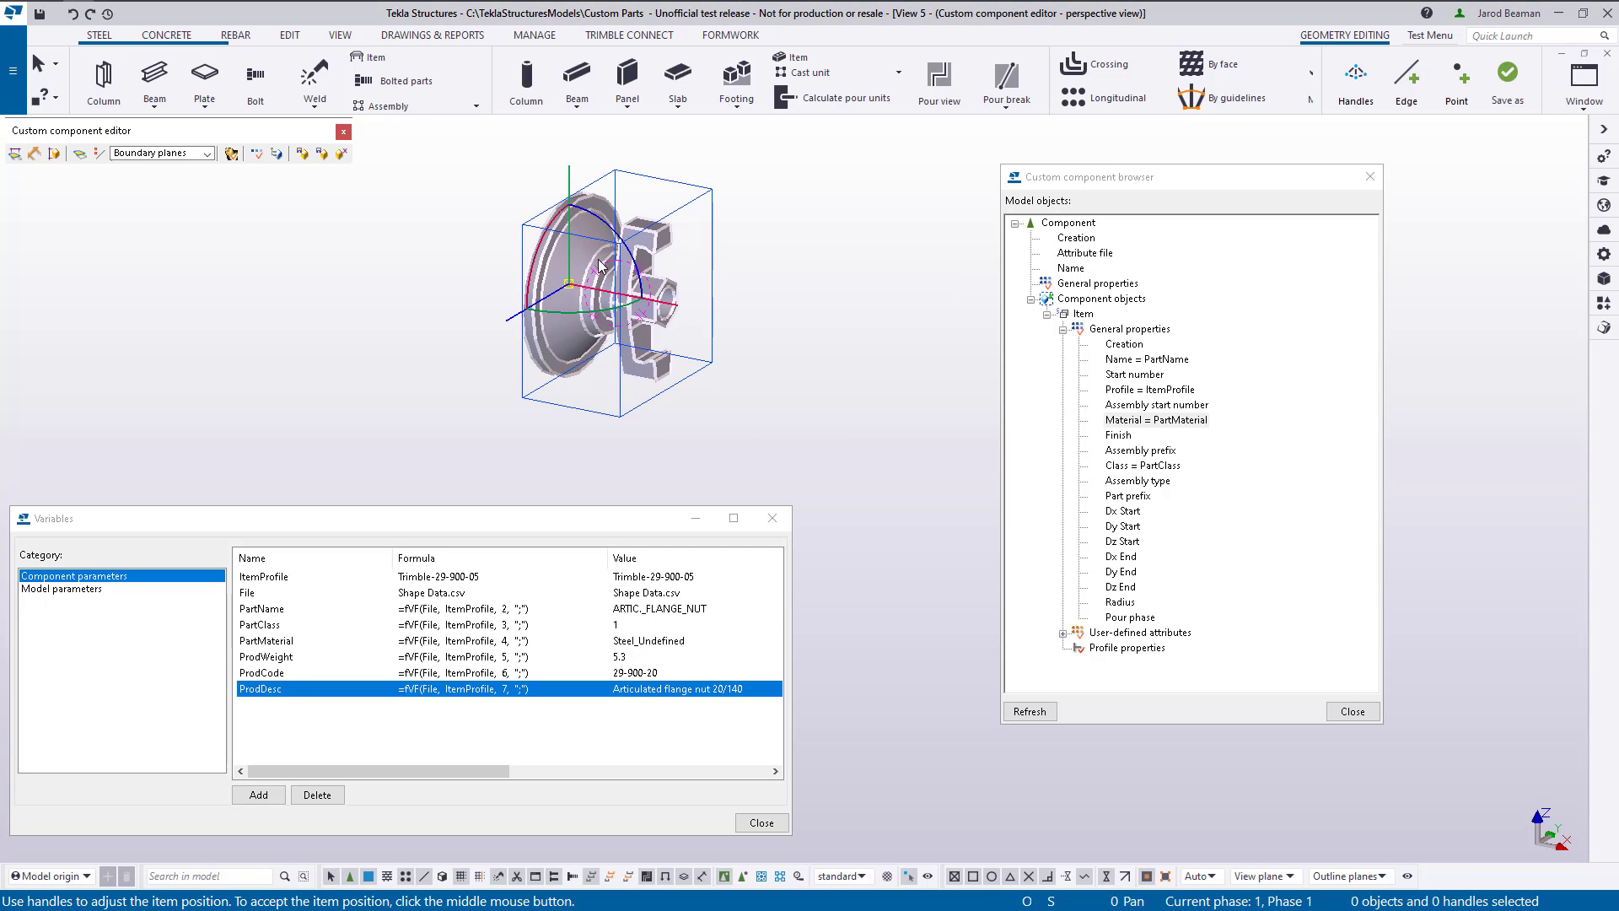
right_click(599, 253)
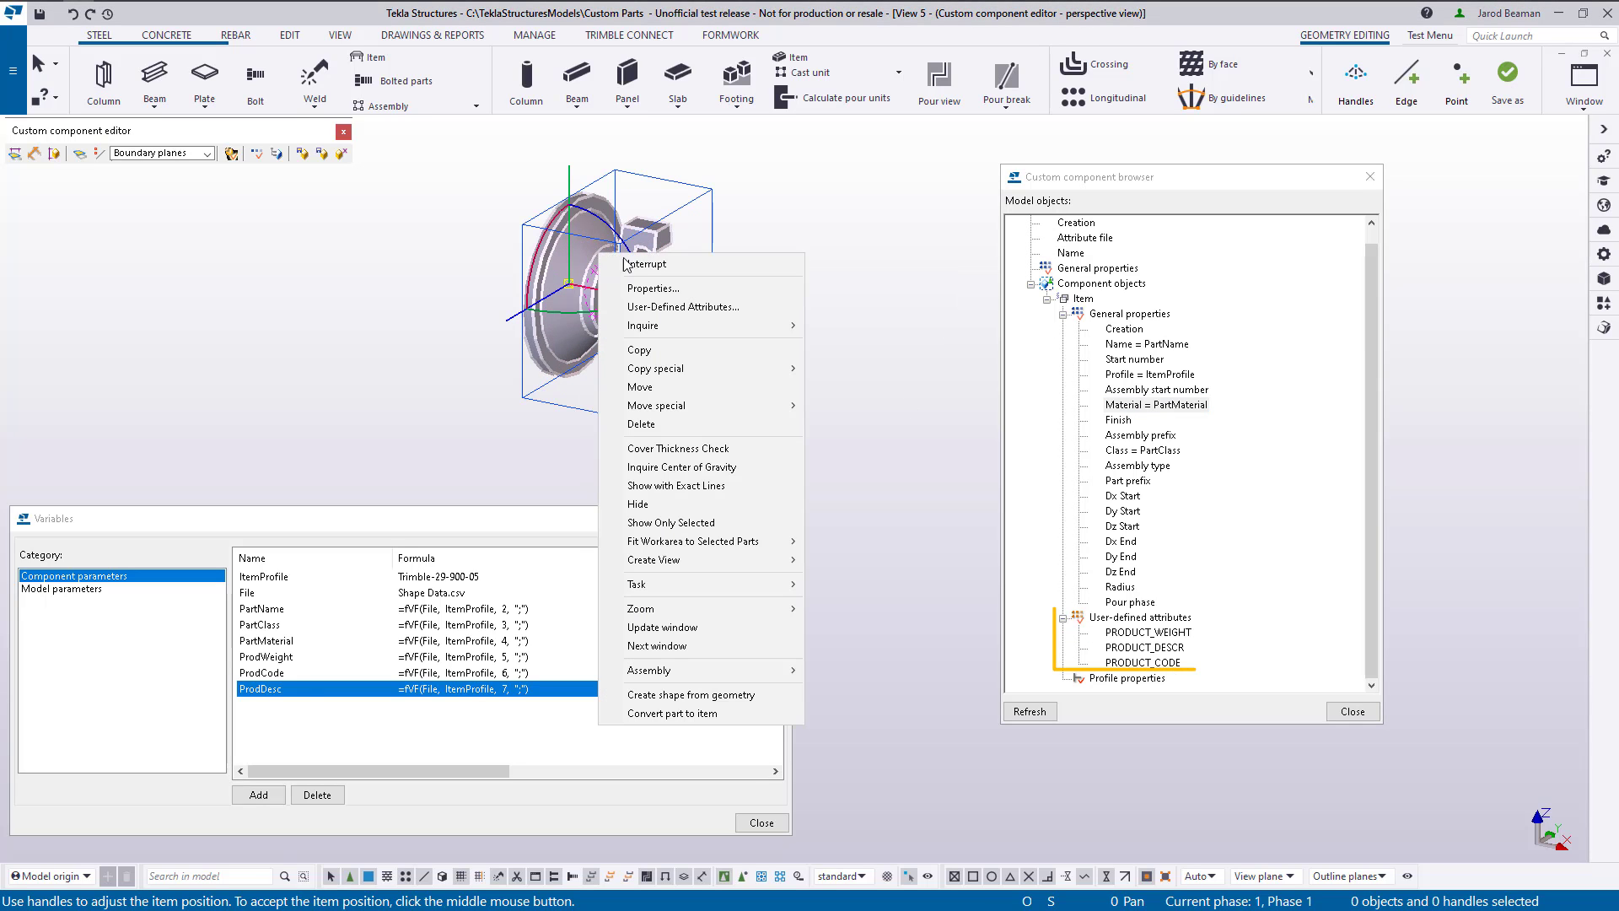
click(751, 305)
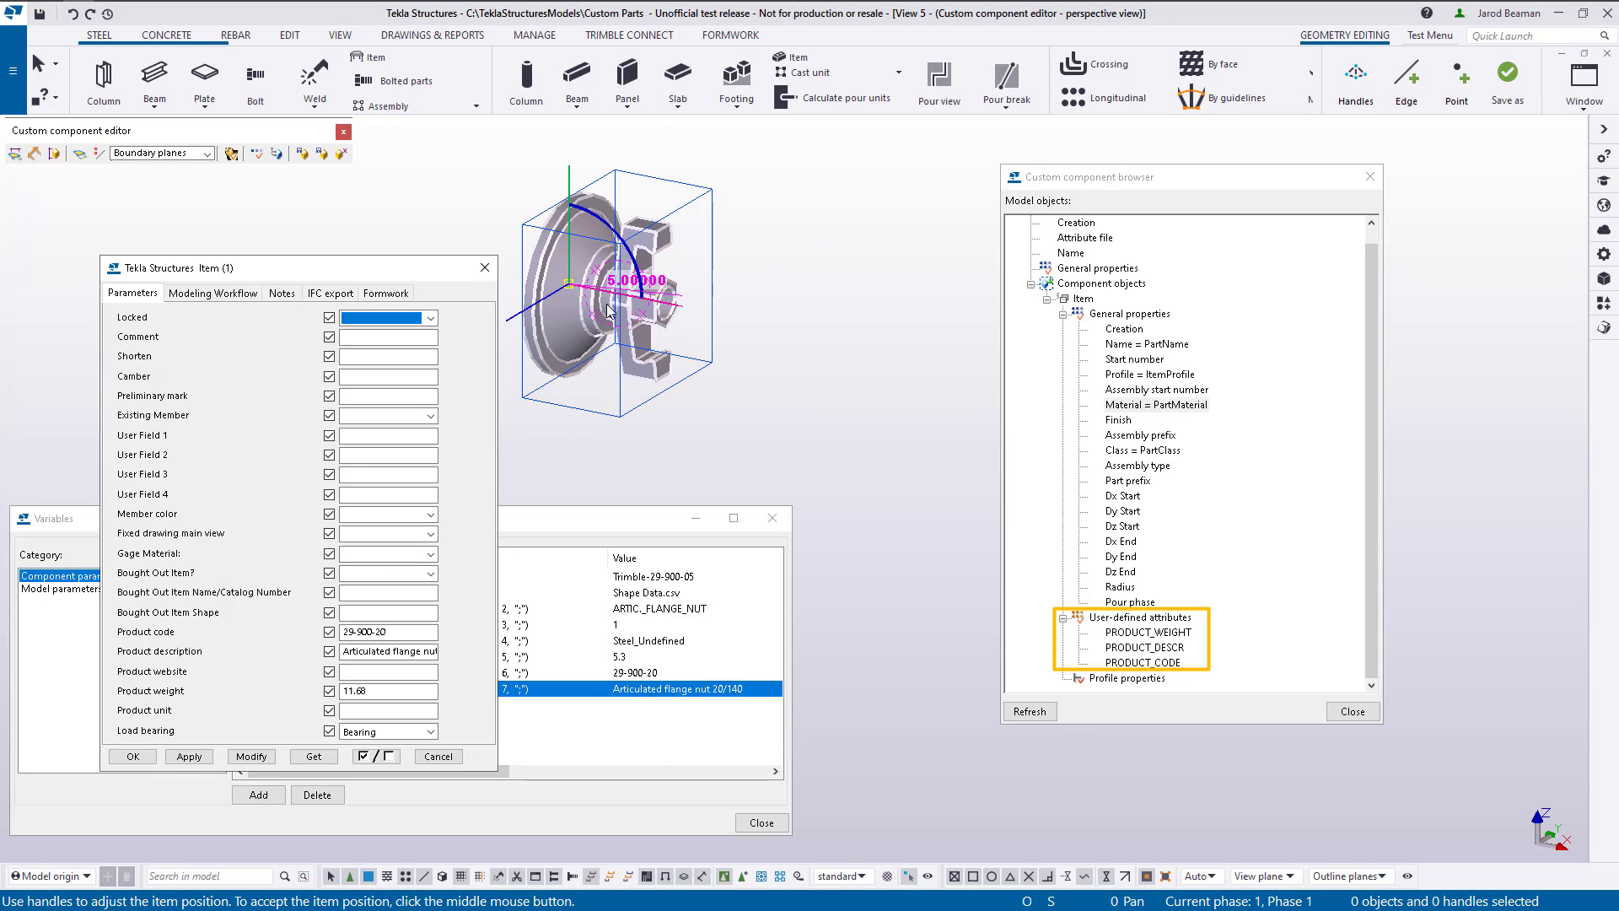
click(396, 631)
key(BackSpace)
key(BackSpace)
key(BackSpace)
key(BackSpace)
key(BackSpace)
key(BackSpace)
key(BackSpace)
key(BackSpace)
key(BackSpace)
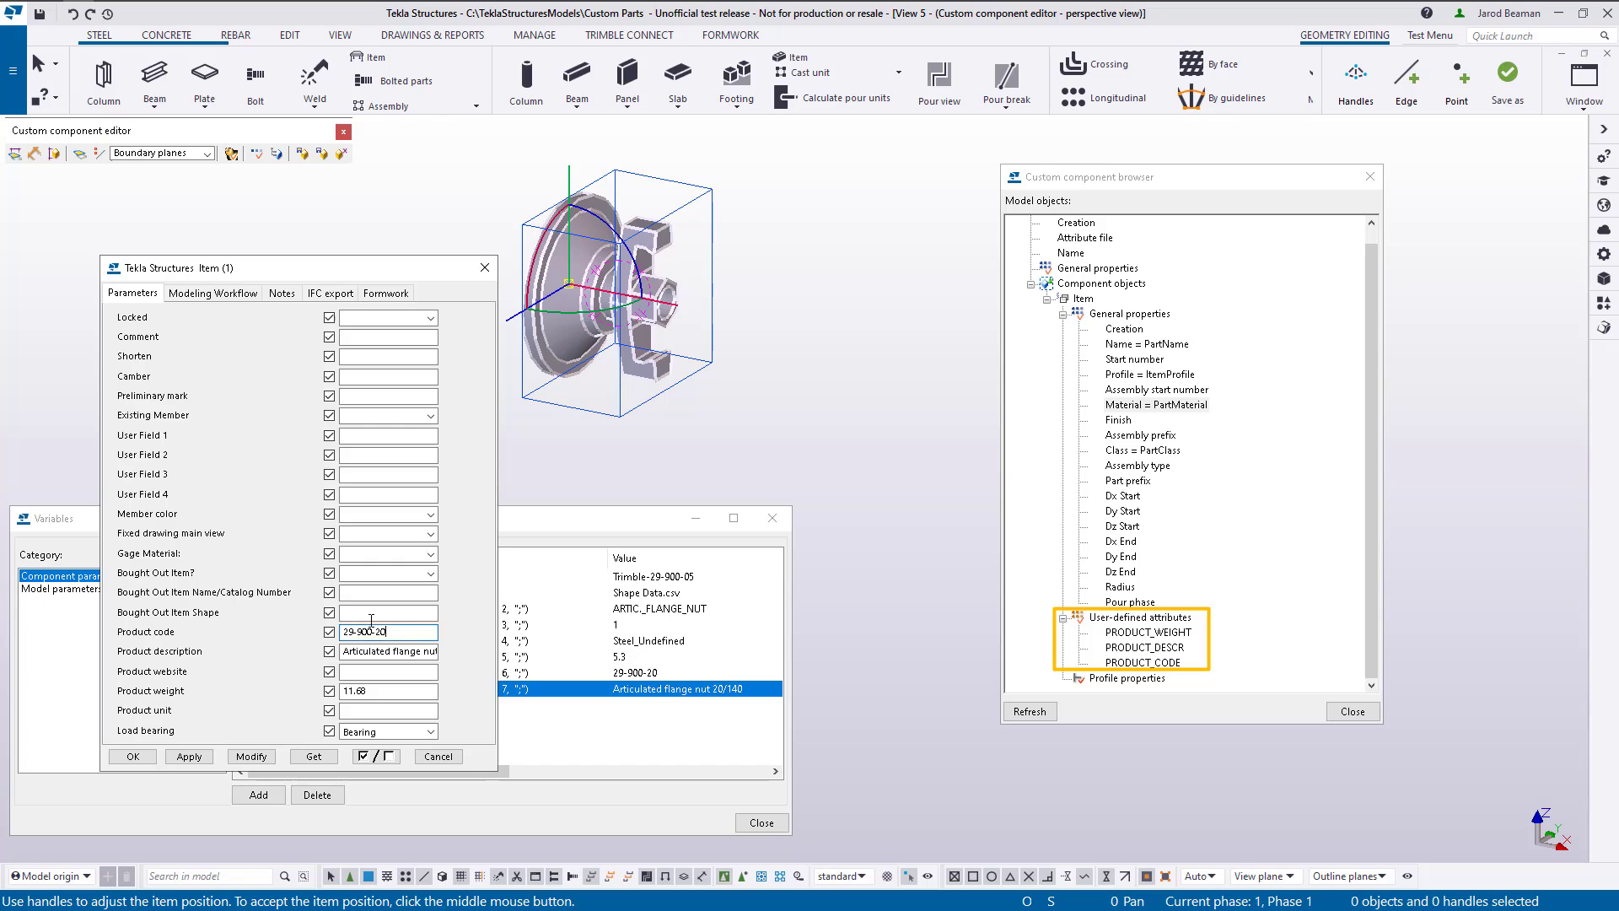
Clear the item's Product description and Product weight, and apply the emptied attributes to the item
click(406, 651)
key(BackSpace)
key(BackSpace)
key(BackSpace)
key(BackSpace)
key(BackSpace)
key(BackSpace)
key(BackSpace)
key(BackSpace)
key(BackSpace)
key(BackSpace)
key(BackSpace)
key(BackSpace)
key(BackSpace)
key(BackSpace)
key(BackSpace)
key(BackSpace)
key(BackSpace)
key(BackSpace)
key(BackSpace)
key(BackSpace)
key(Delete)
key(Delete)
key(Delete)
key(Delete)
key(Delete)
key(Delete)
key(Delete)
key(Delete)
key(Delete)
double_click(388, 690)
key(BackSpace)
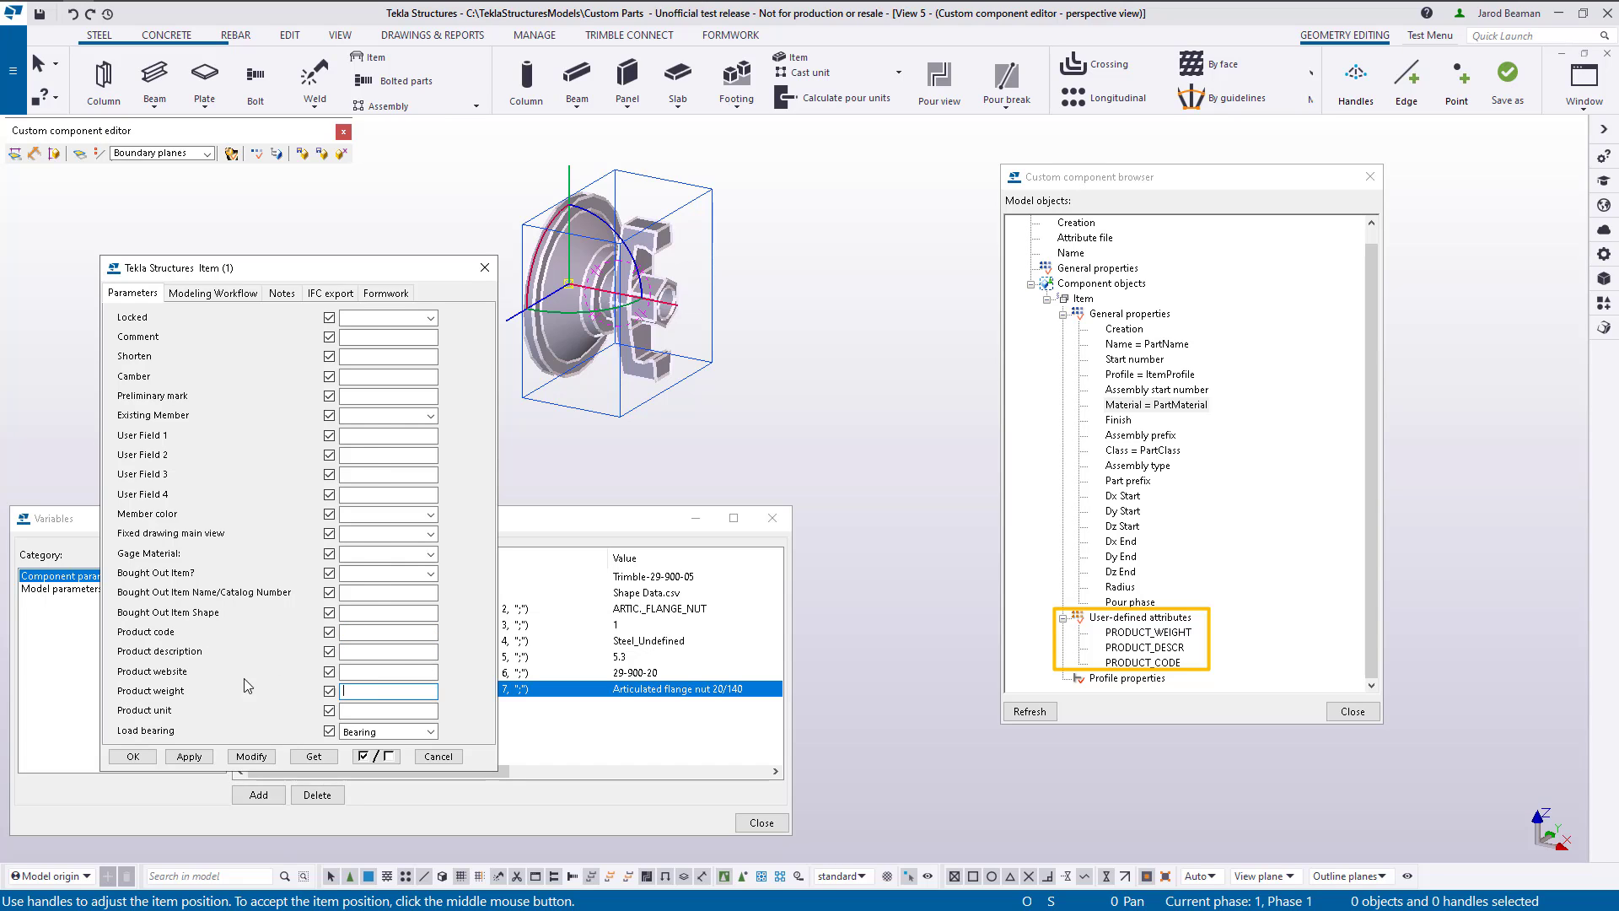
click(252, 757)
click(439, 756)
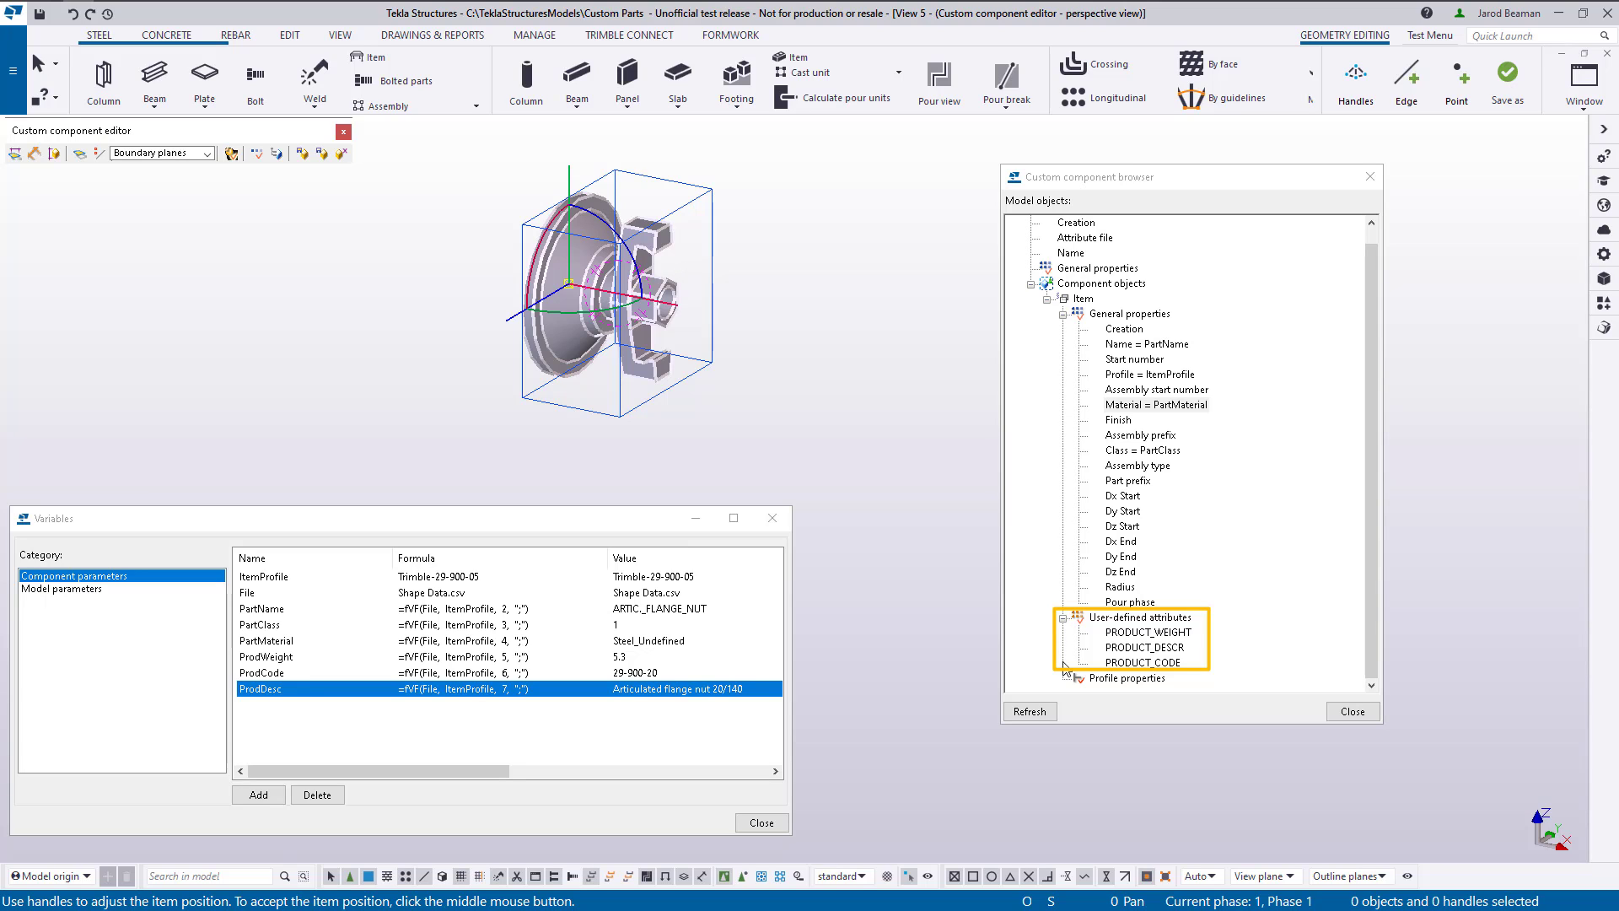
Refresh the component browser and expand the Item node to examine its user-defined attributes
click(1030, 712)
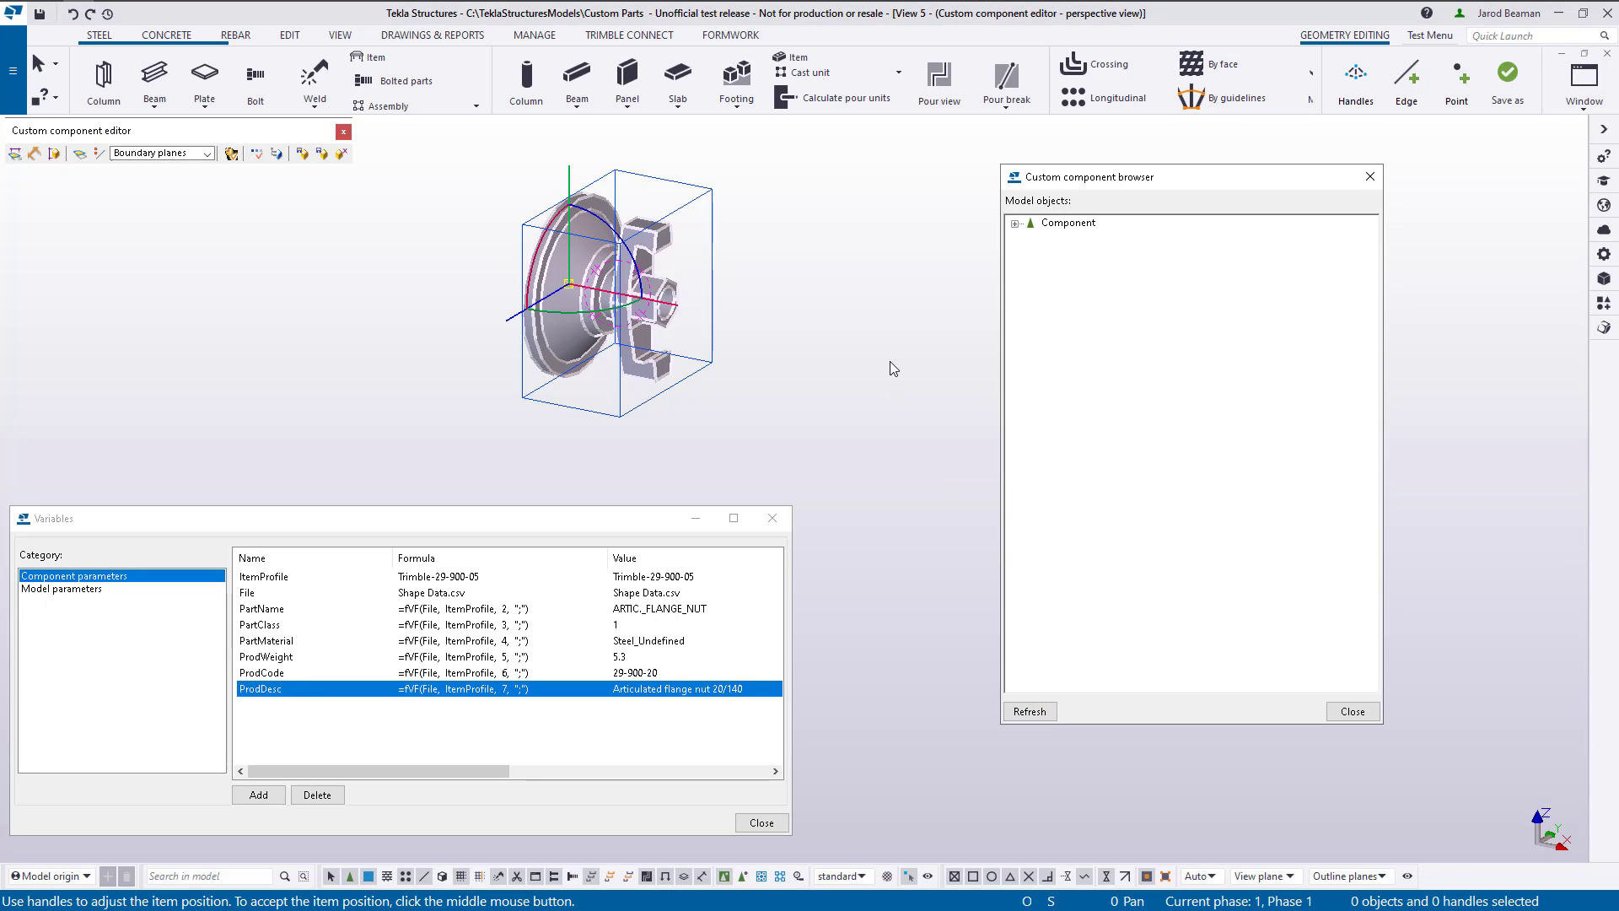
click(625, 282)
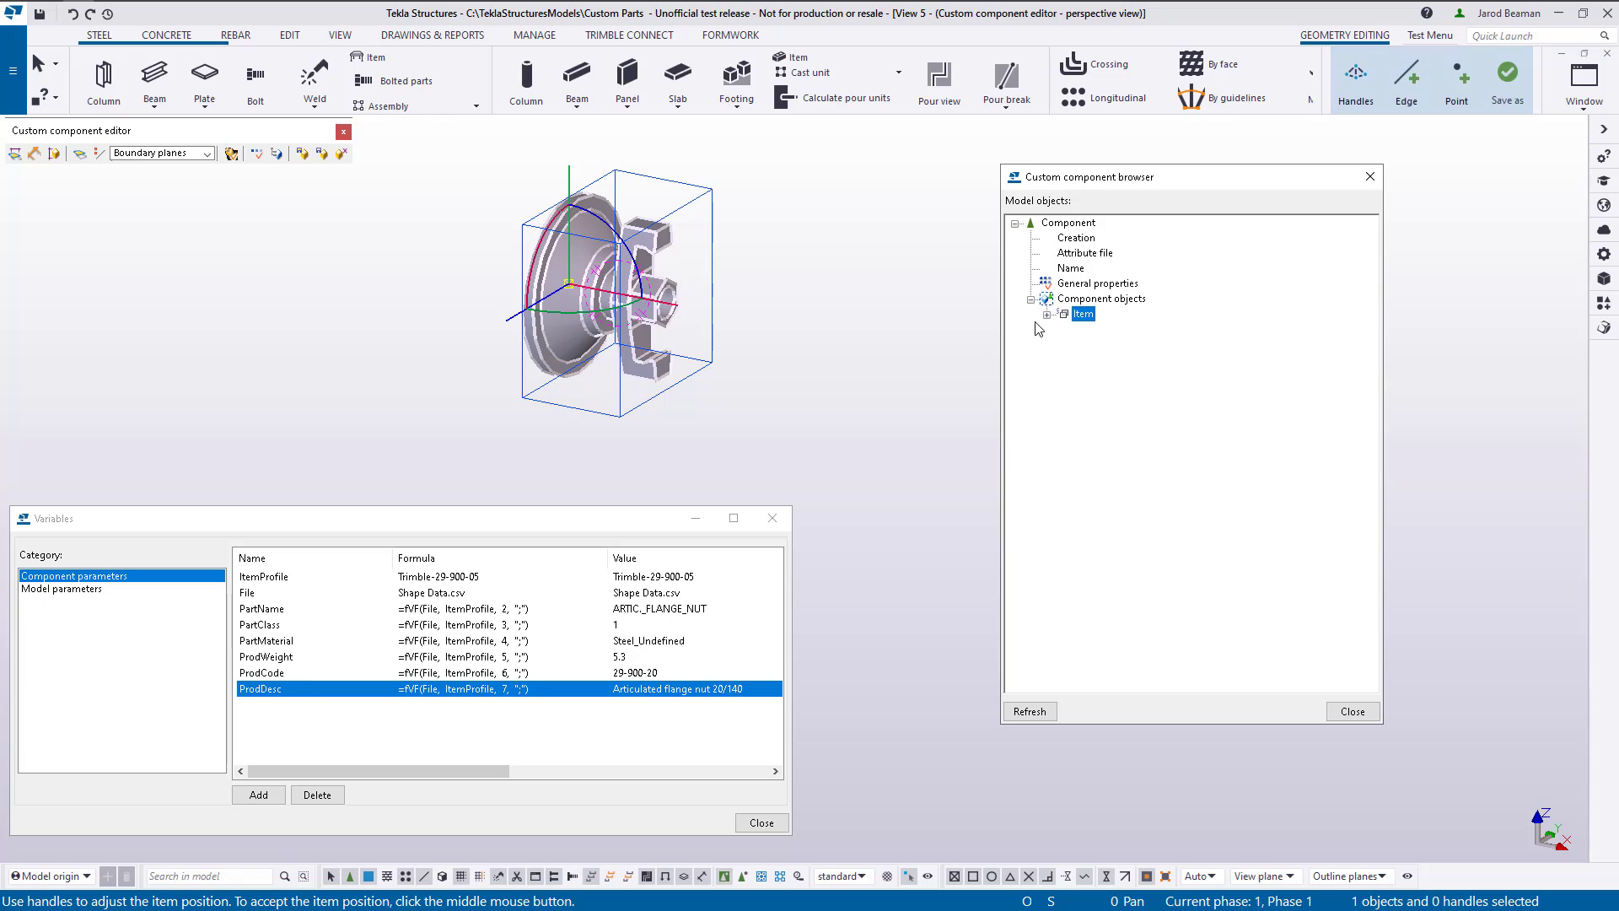
click(1046, 314)
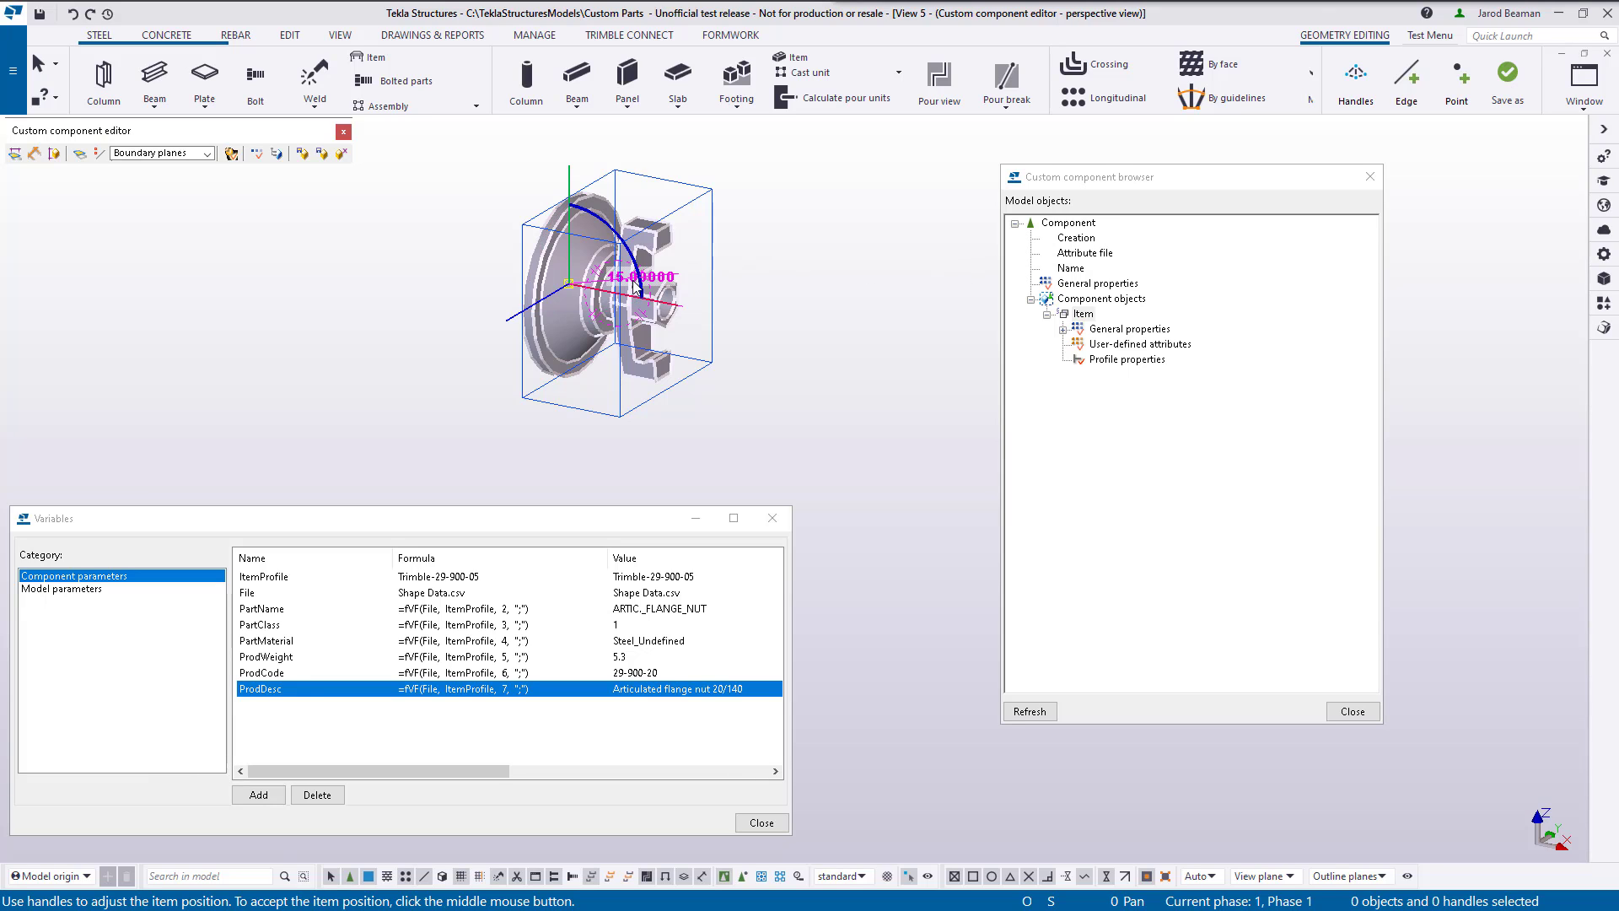
Set the item's Product code and Product description to 123 and Product weight to 123.00, modifying only those user-defined attributes
right_click(684, 246)
click(742, 302)
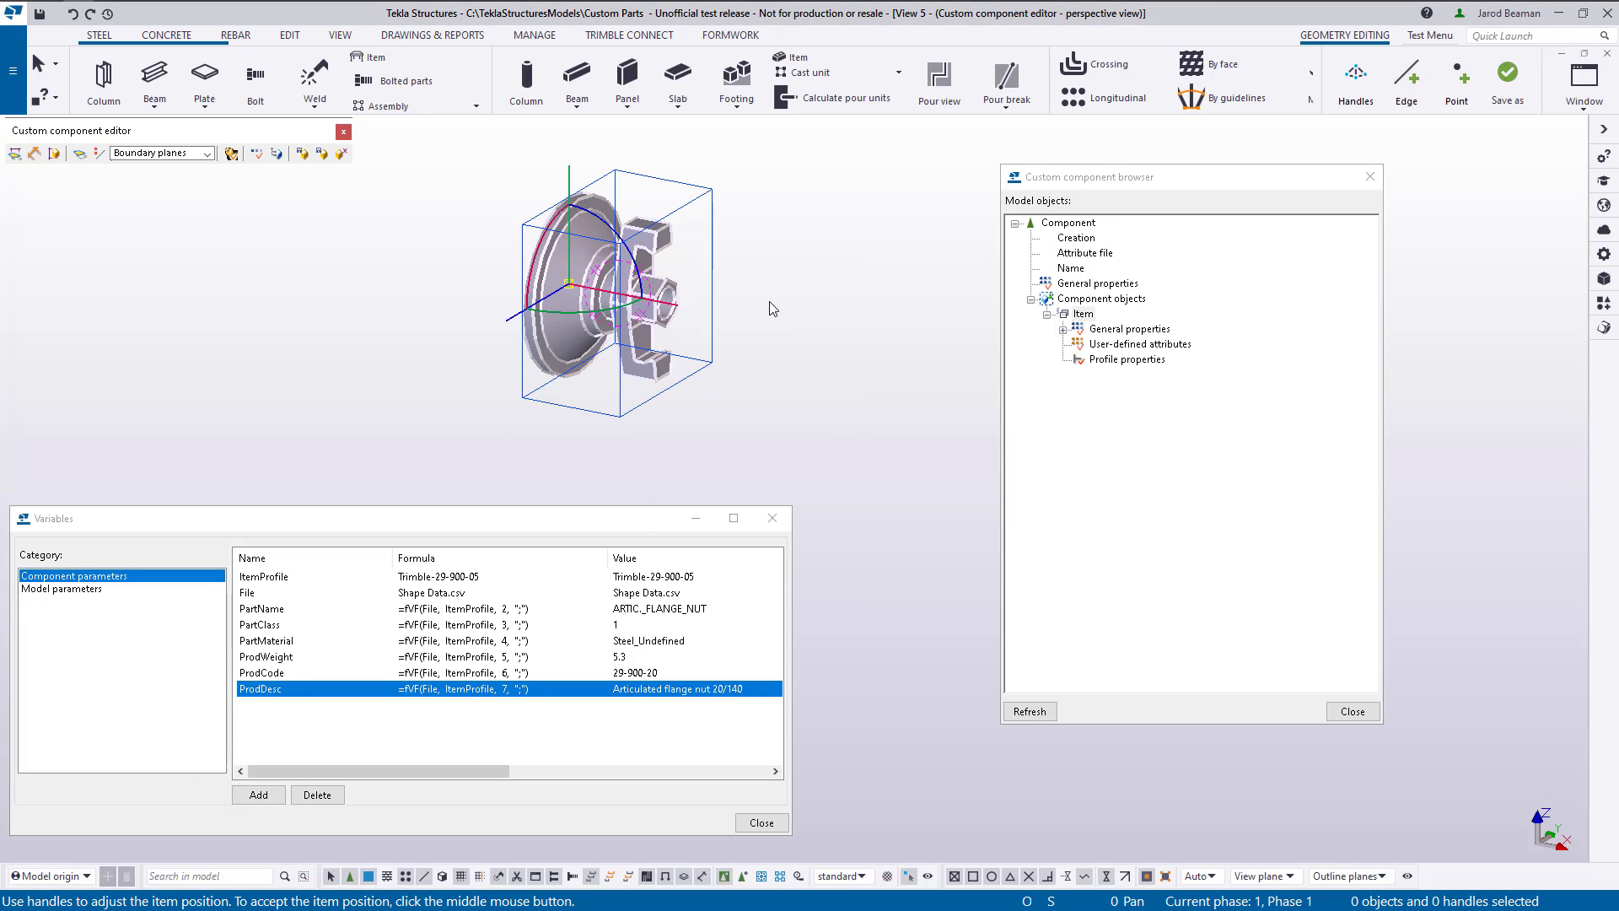
click(369, 749)
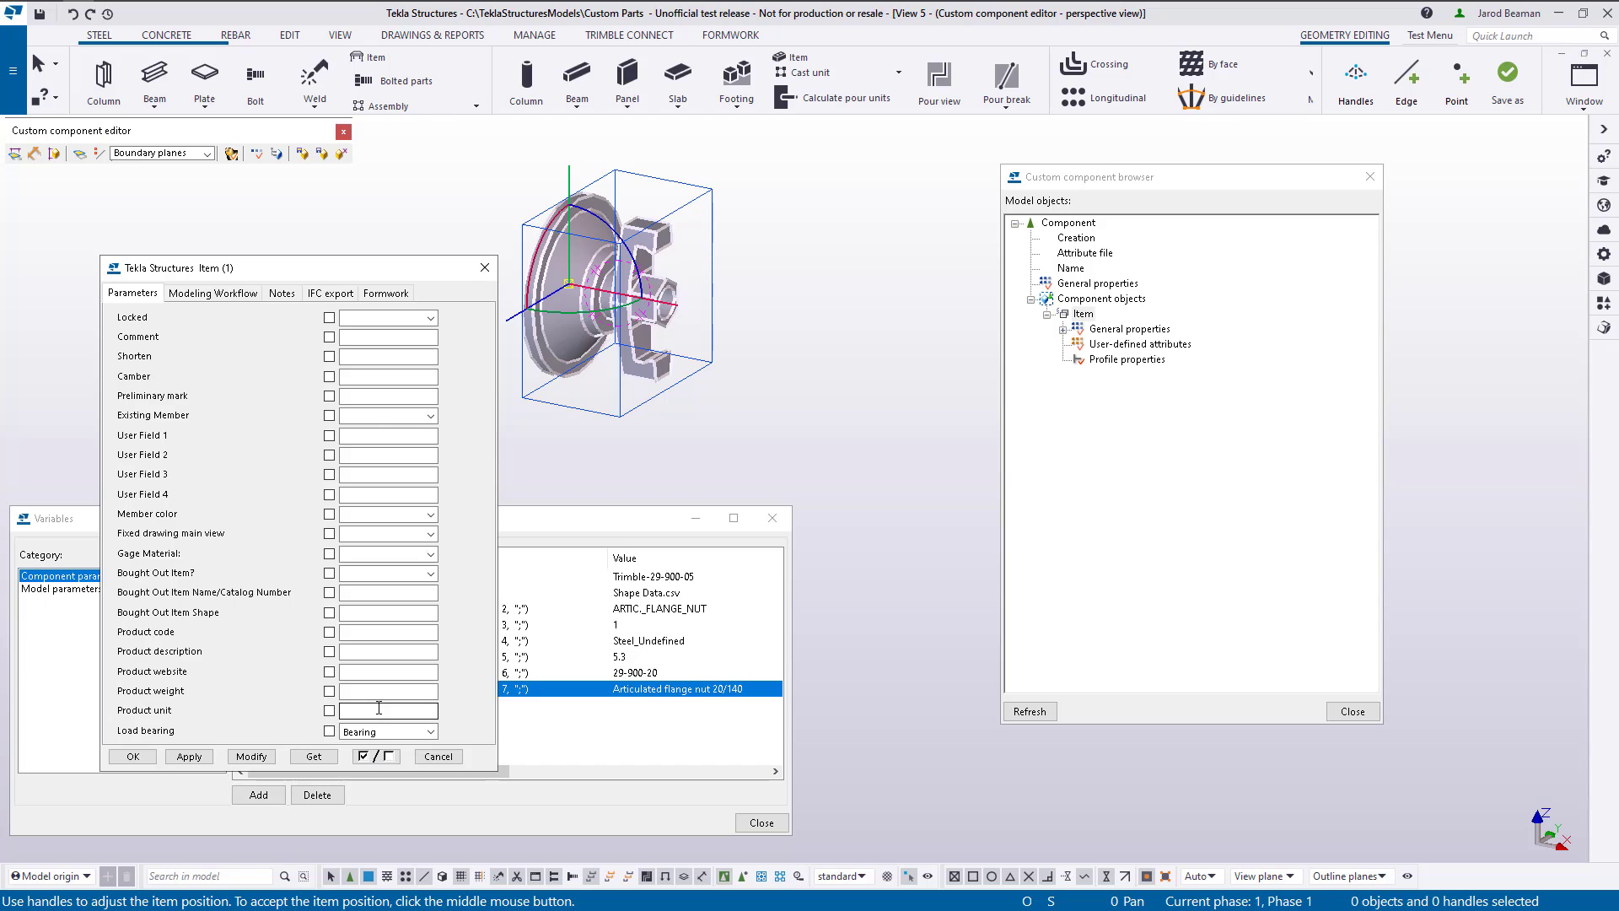
click(369, 654)
text(123)
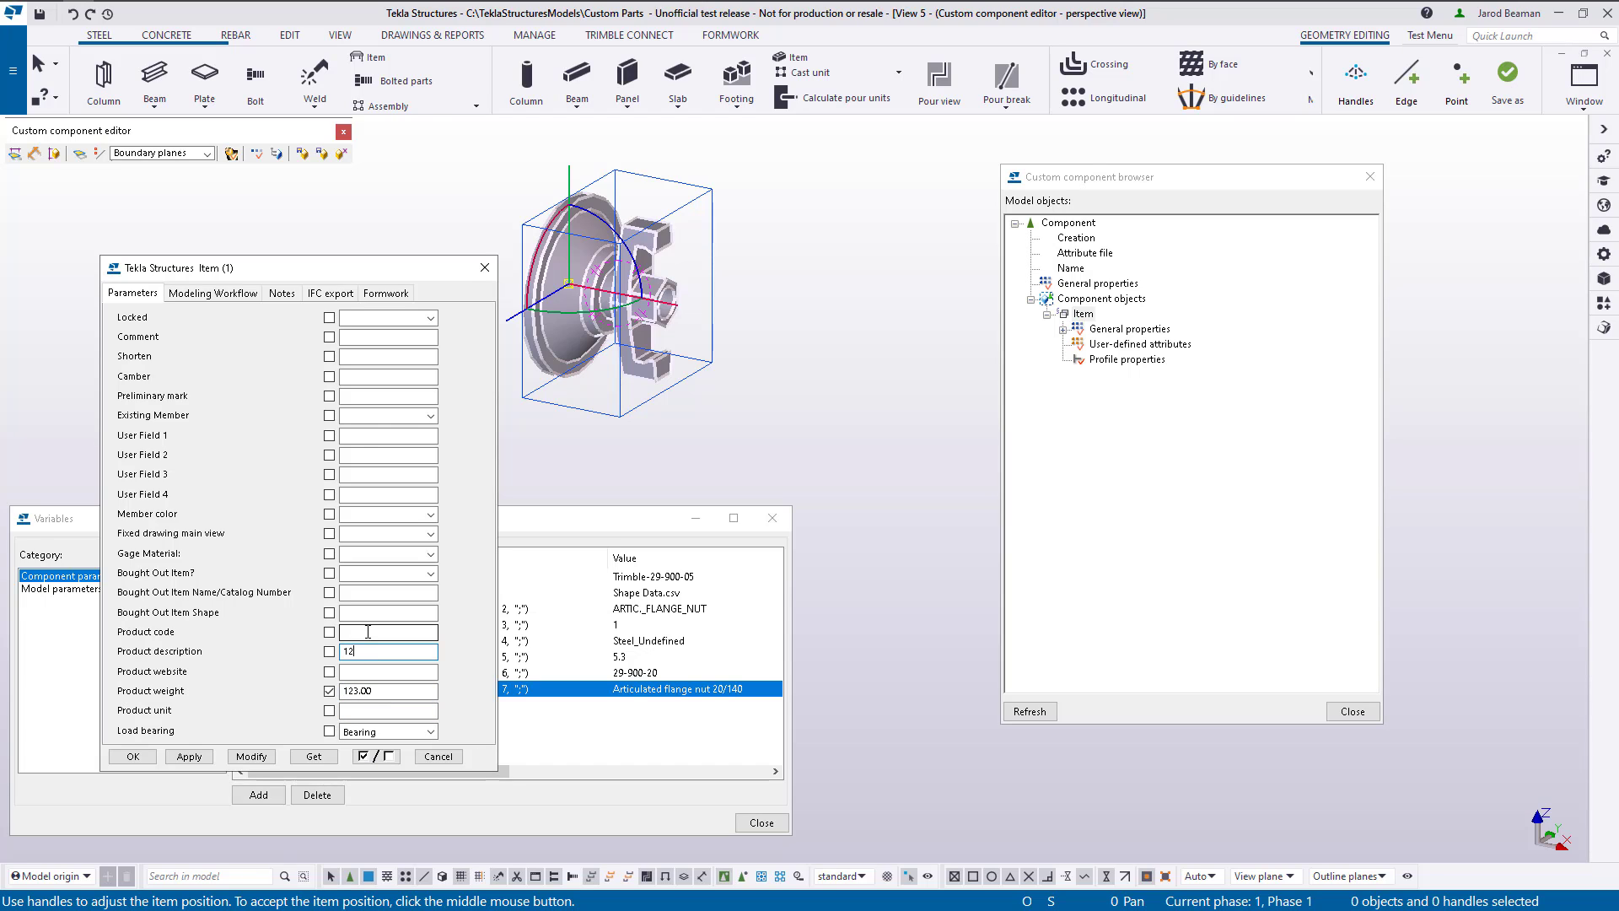
click(367, 630)
text(123)
click(367, 651)
click(251, 757)
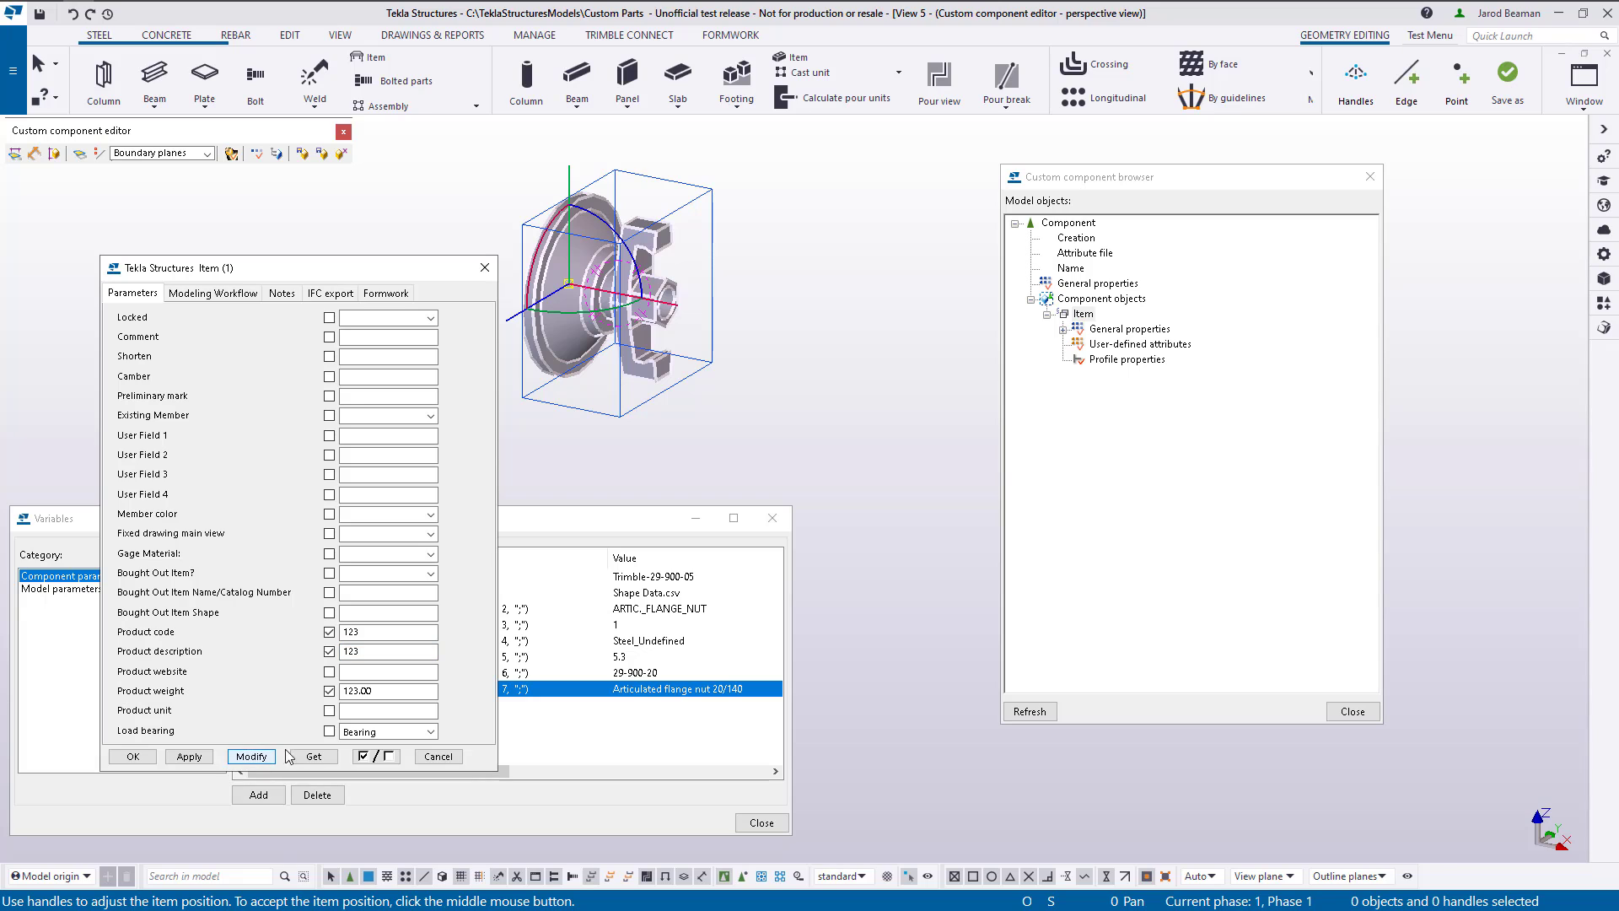
click(438, 757)
Refresh the component browser and expand the item's user-defined attributes
click(1042, 713)
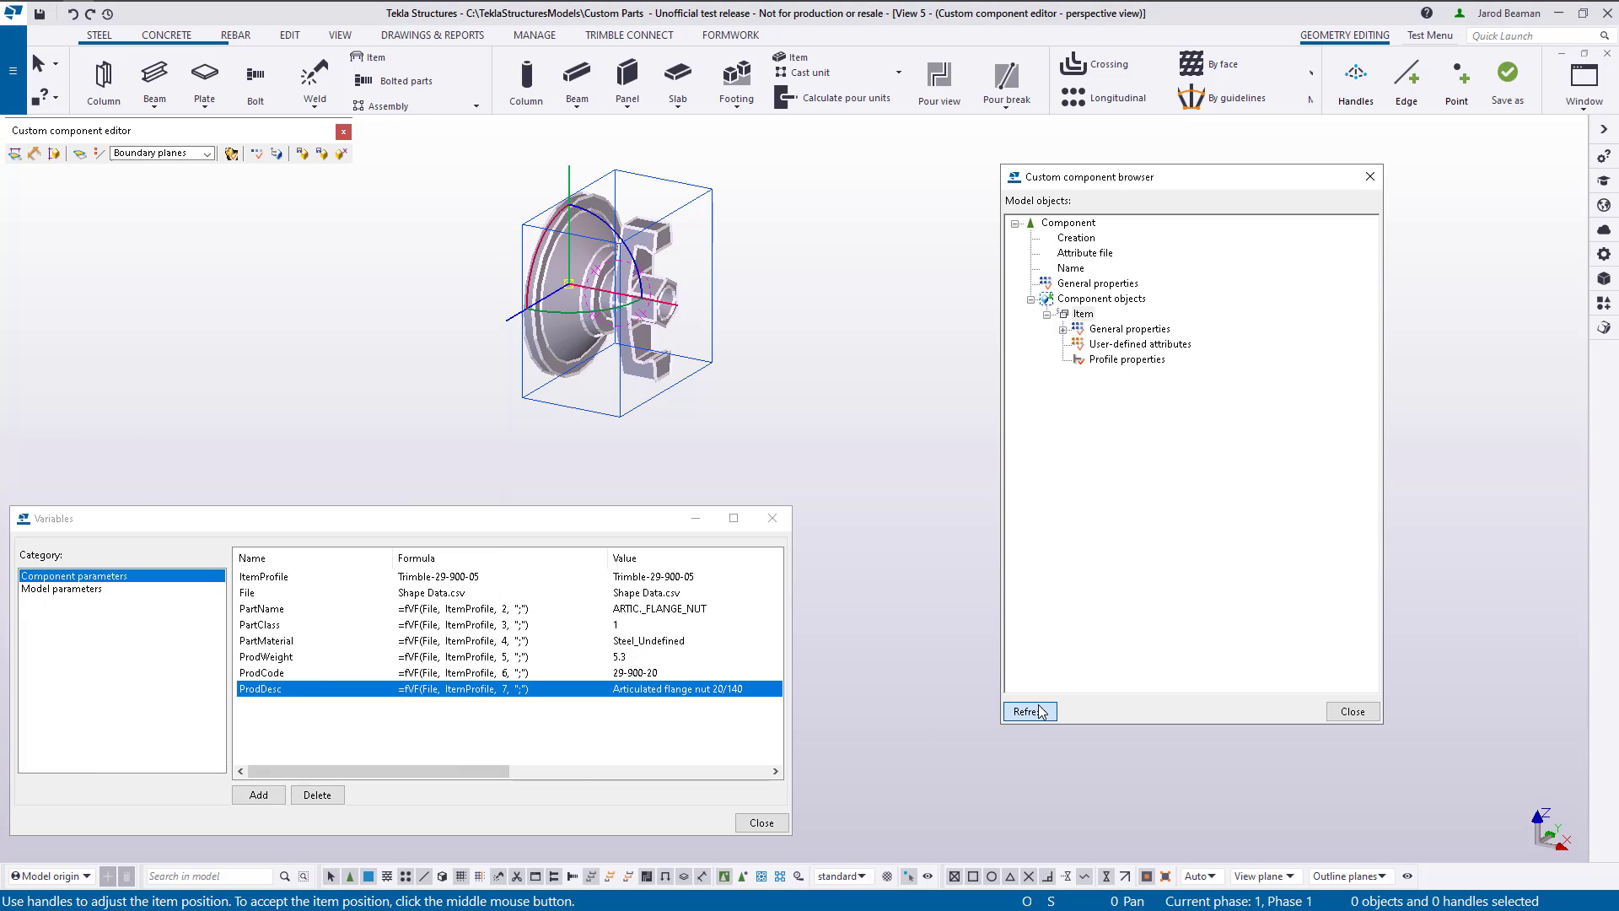
click(1046, 315)
click(1063, 345)
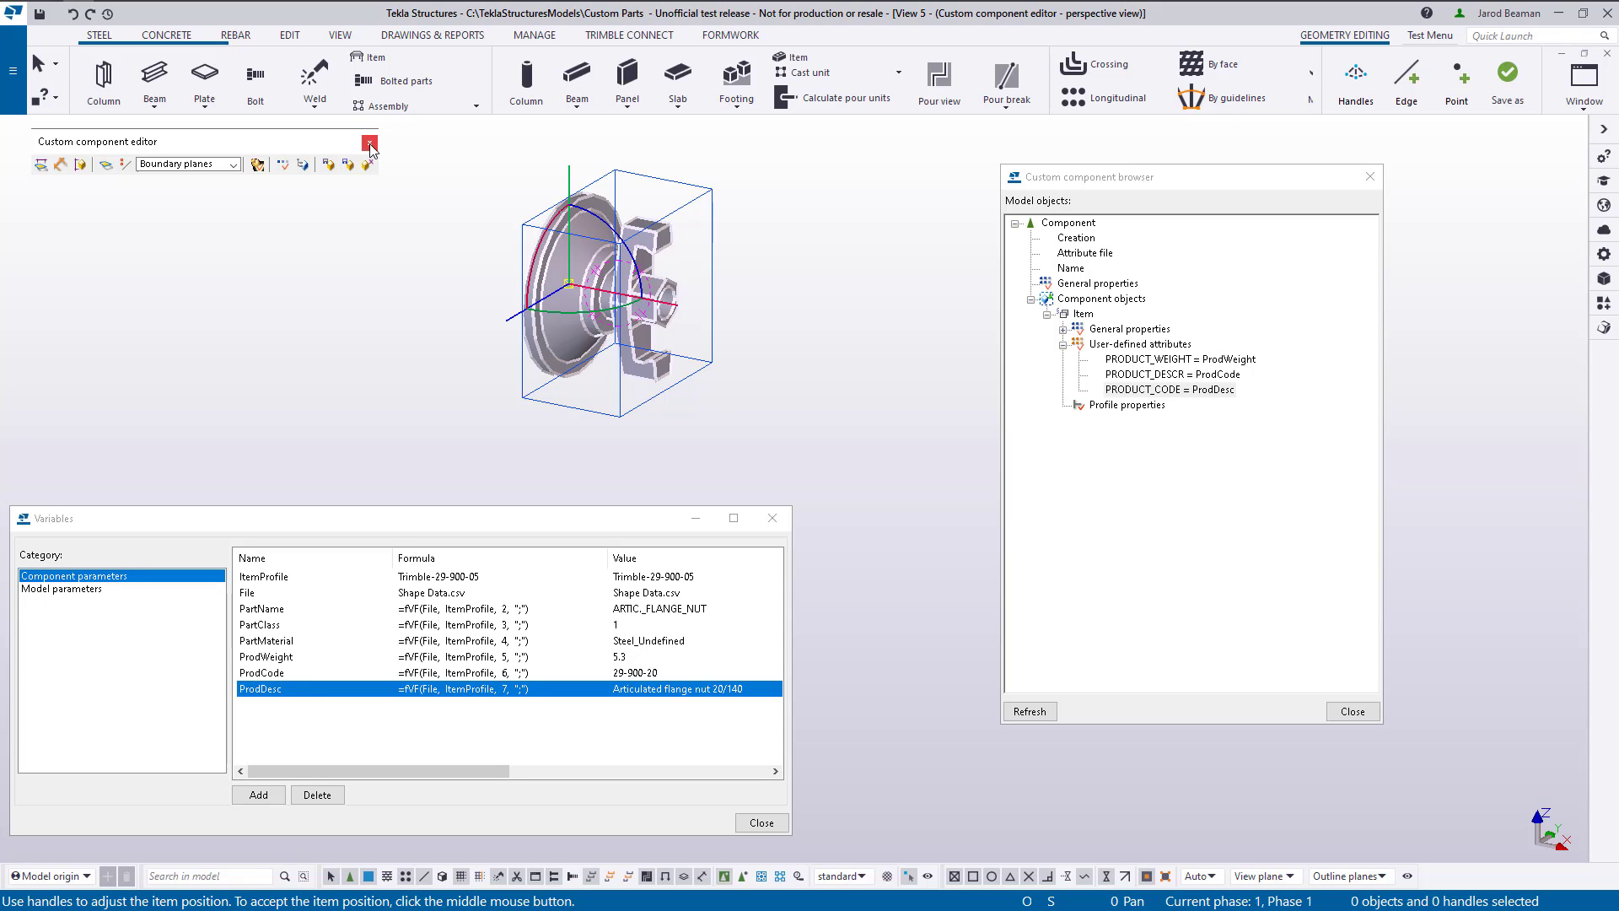
Close the custom component editor, saving the changes and replacing all occurrences of Trimble Item in the model
click(370, 143)
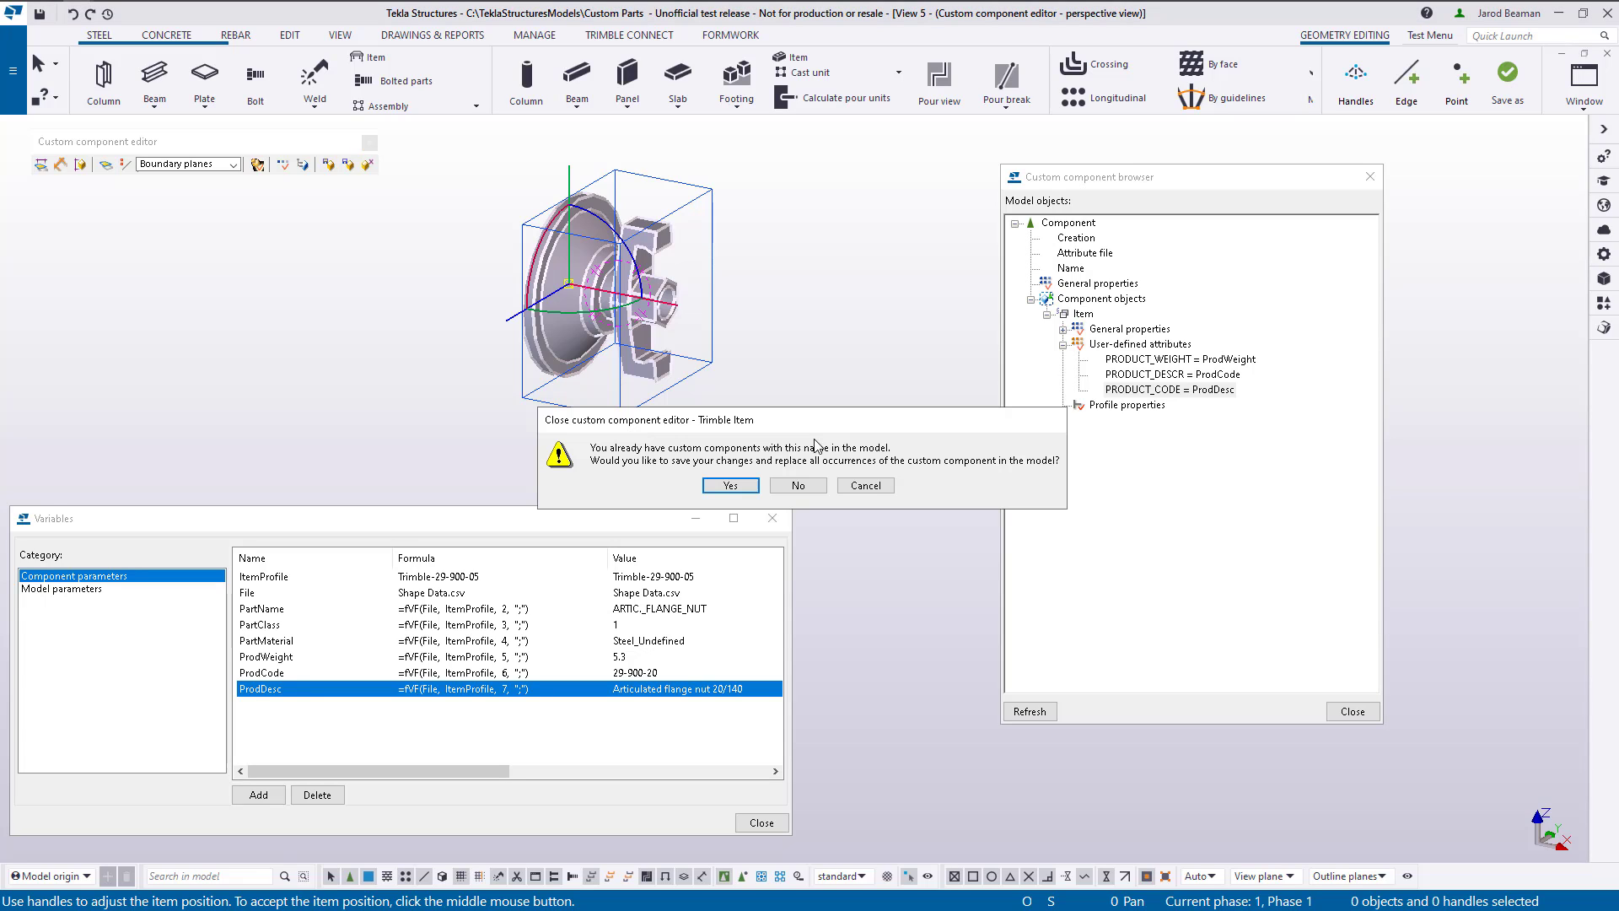
click(730, 486)
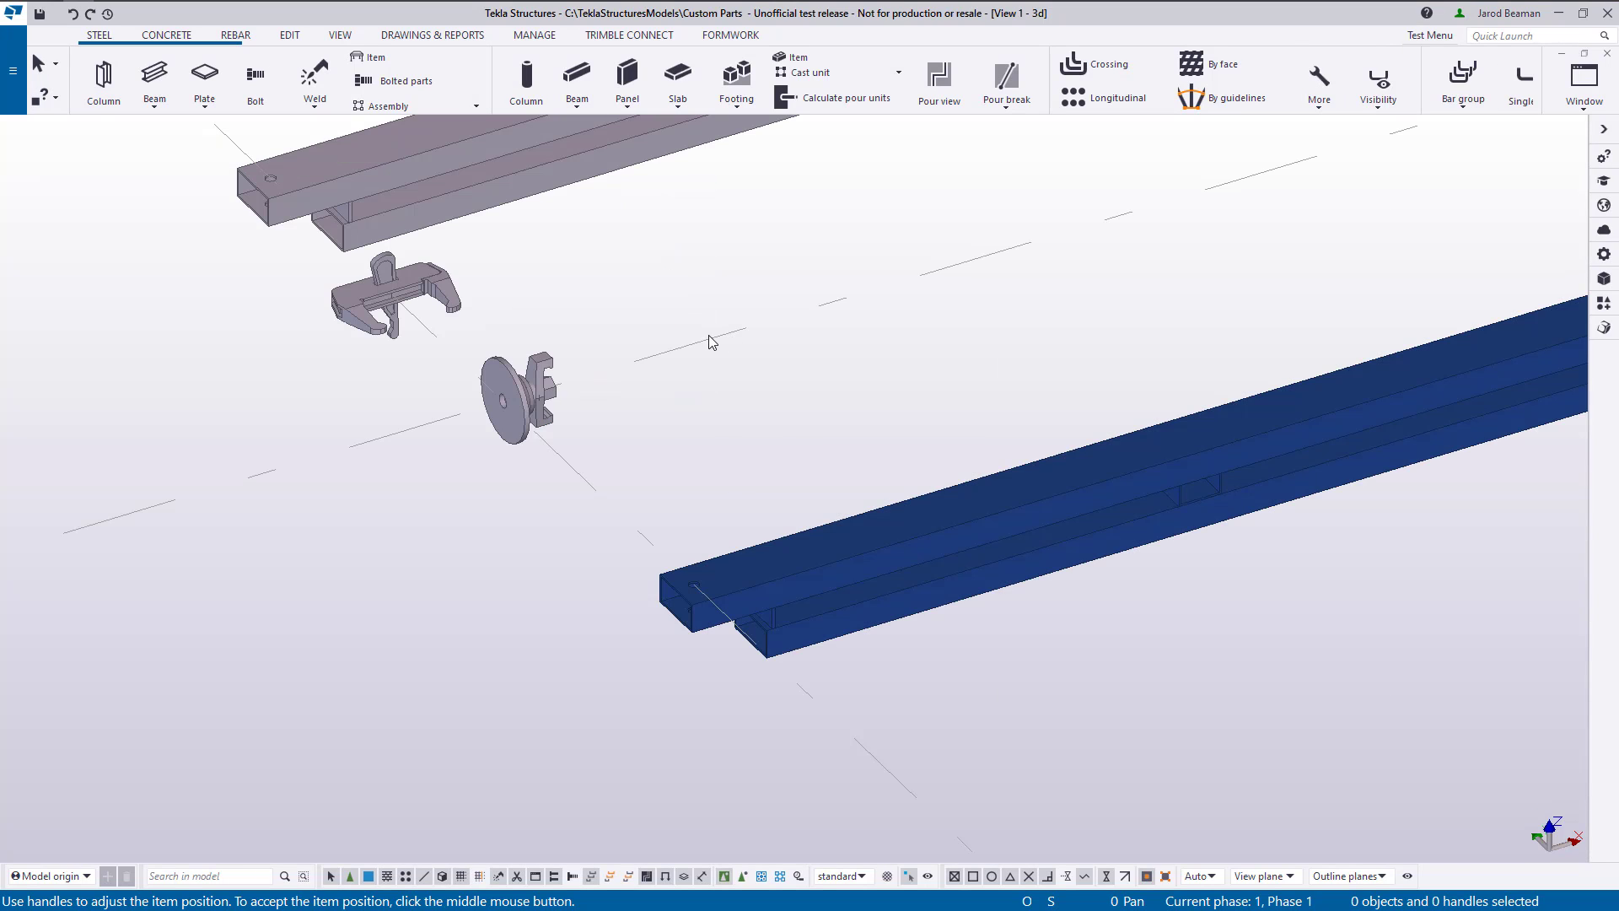
scroll(482, 362, down, 3)
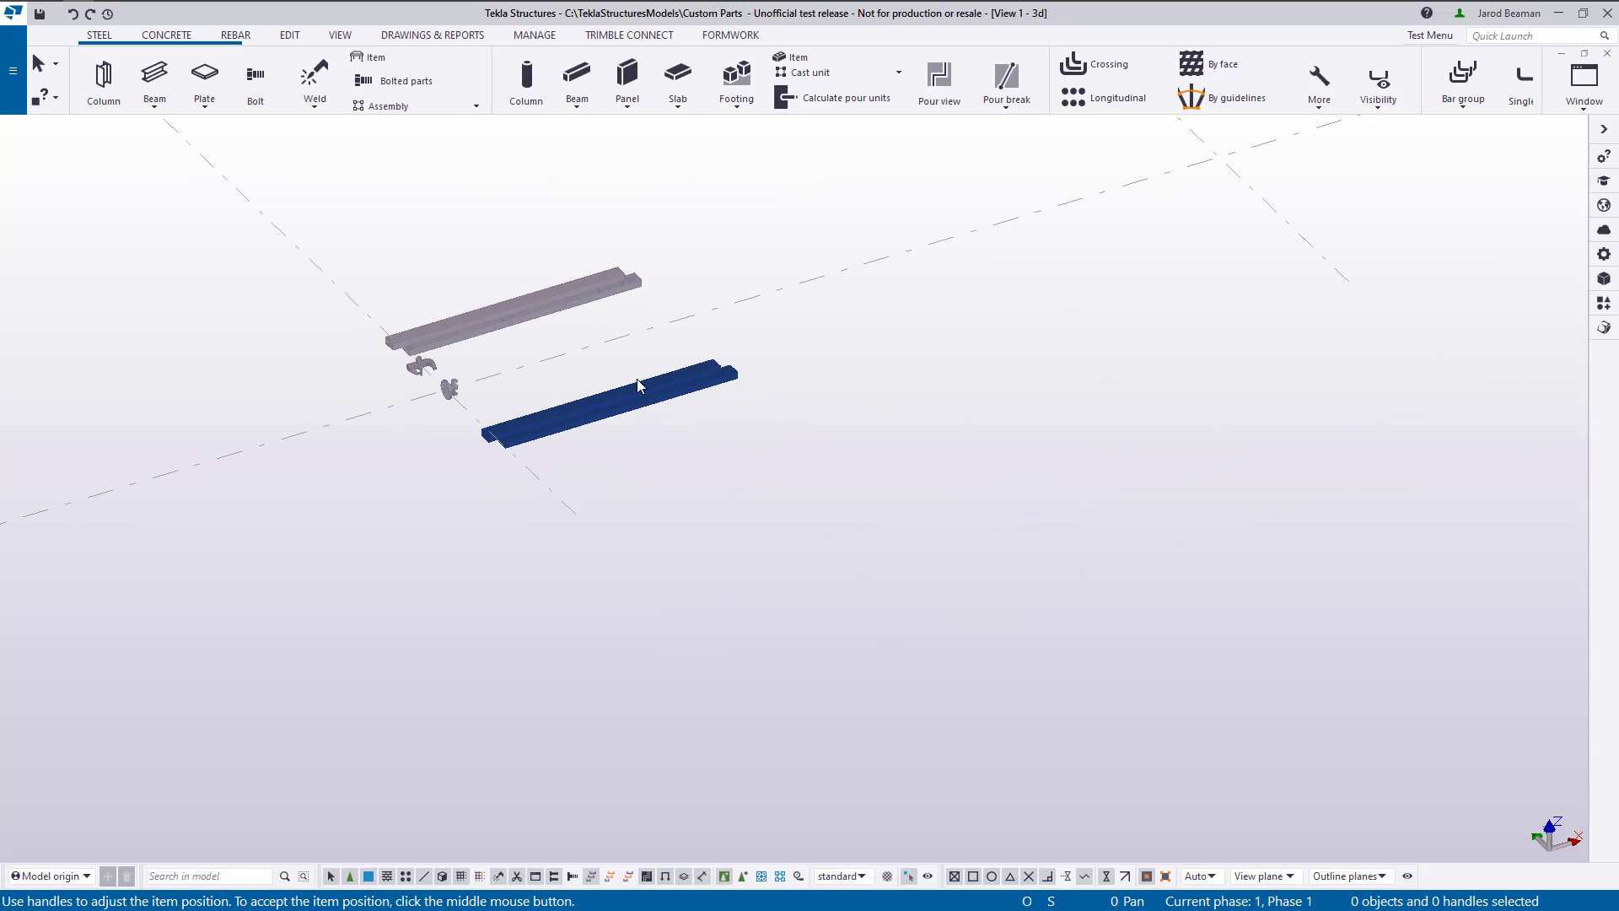
scroll(636, 378, up, 4)
scroll(485, 405, up, 2)
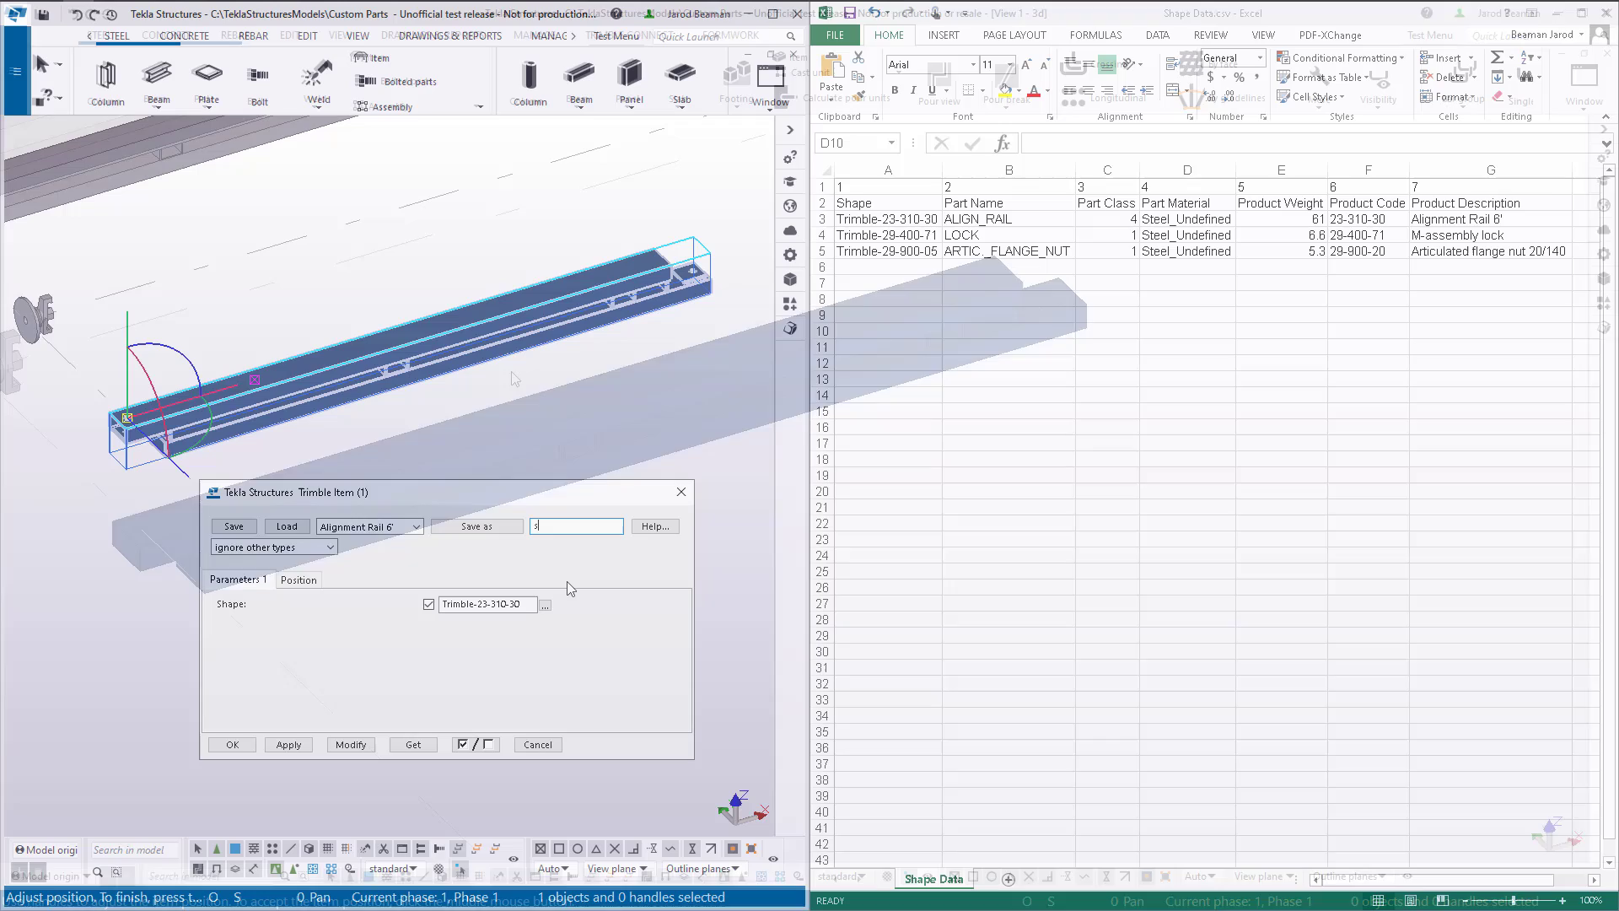
Save the Trimble Item settings with shape Trimble-23-310-30 under the names standard and Alignment Rail 6'
text(standard)
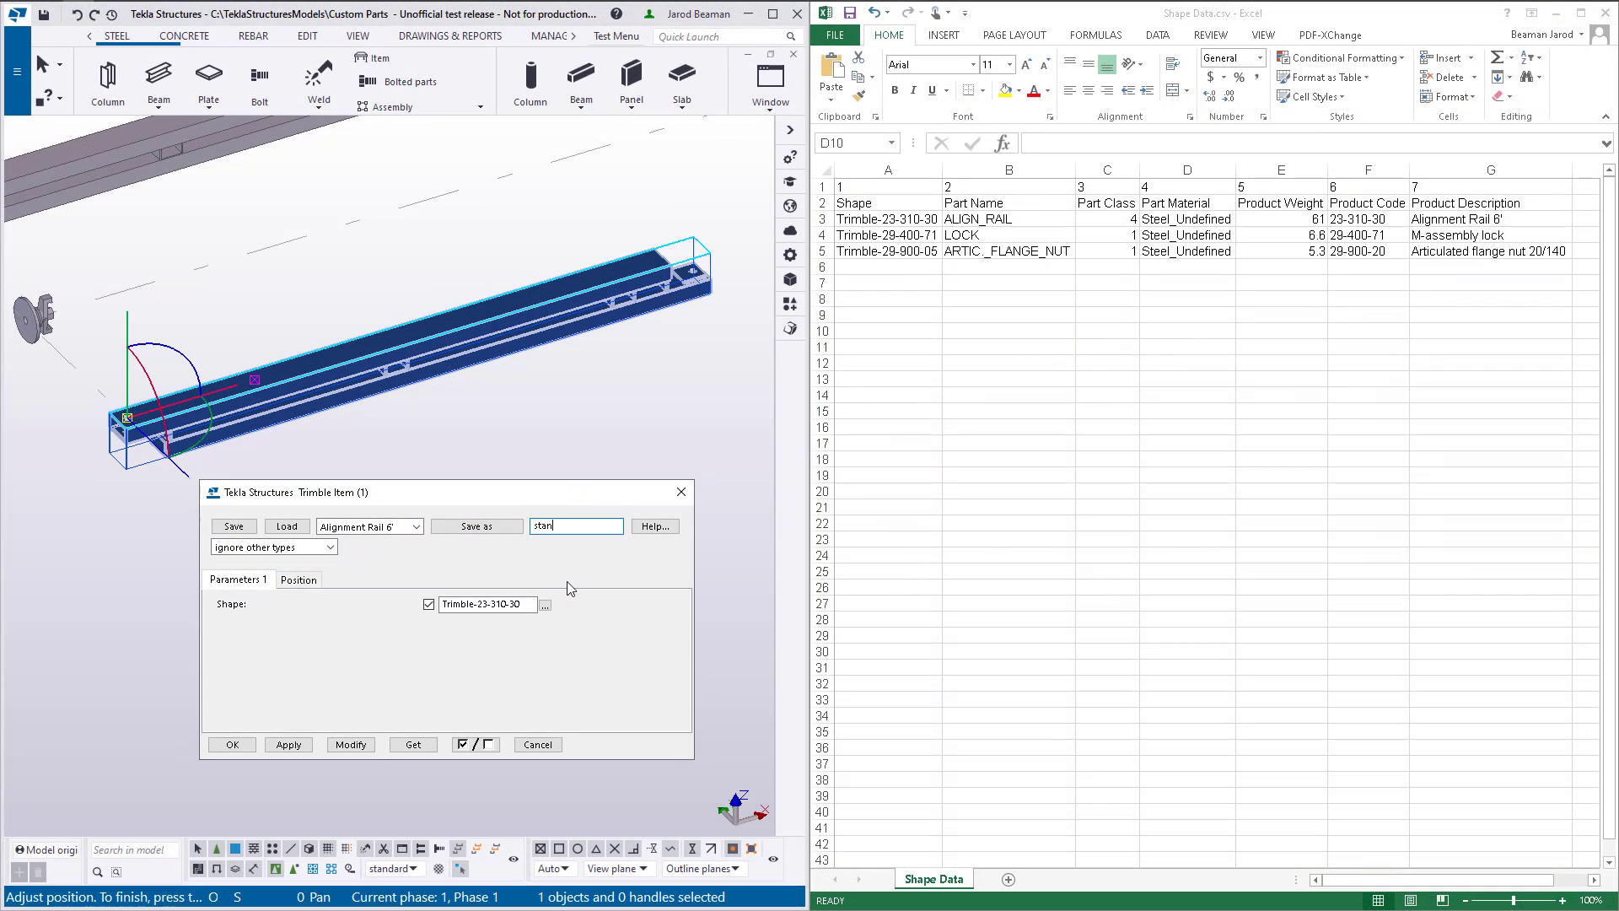
click(495, 529)
text(Alignment Rail 6')
click(477, 527)
Copy shape Trimble-29-400-71 from the Excel sheet into the Trimble Item's Shape and save the settings as M-assembly lock
text(M-assembly lock)
click(889, 226)
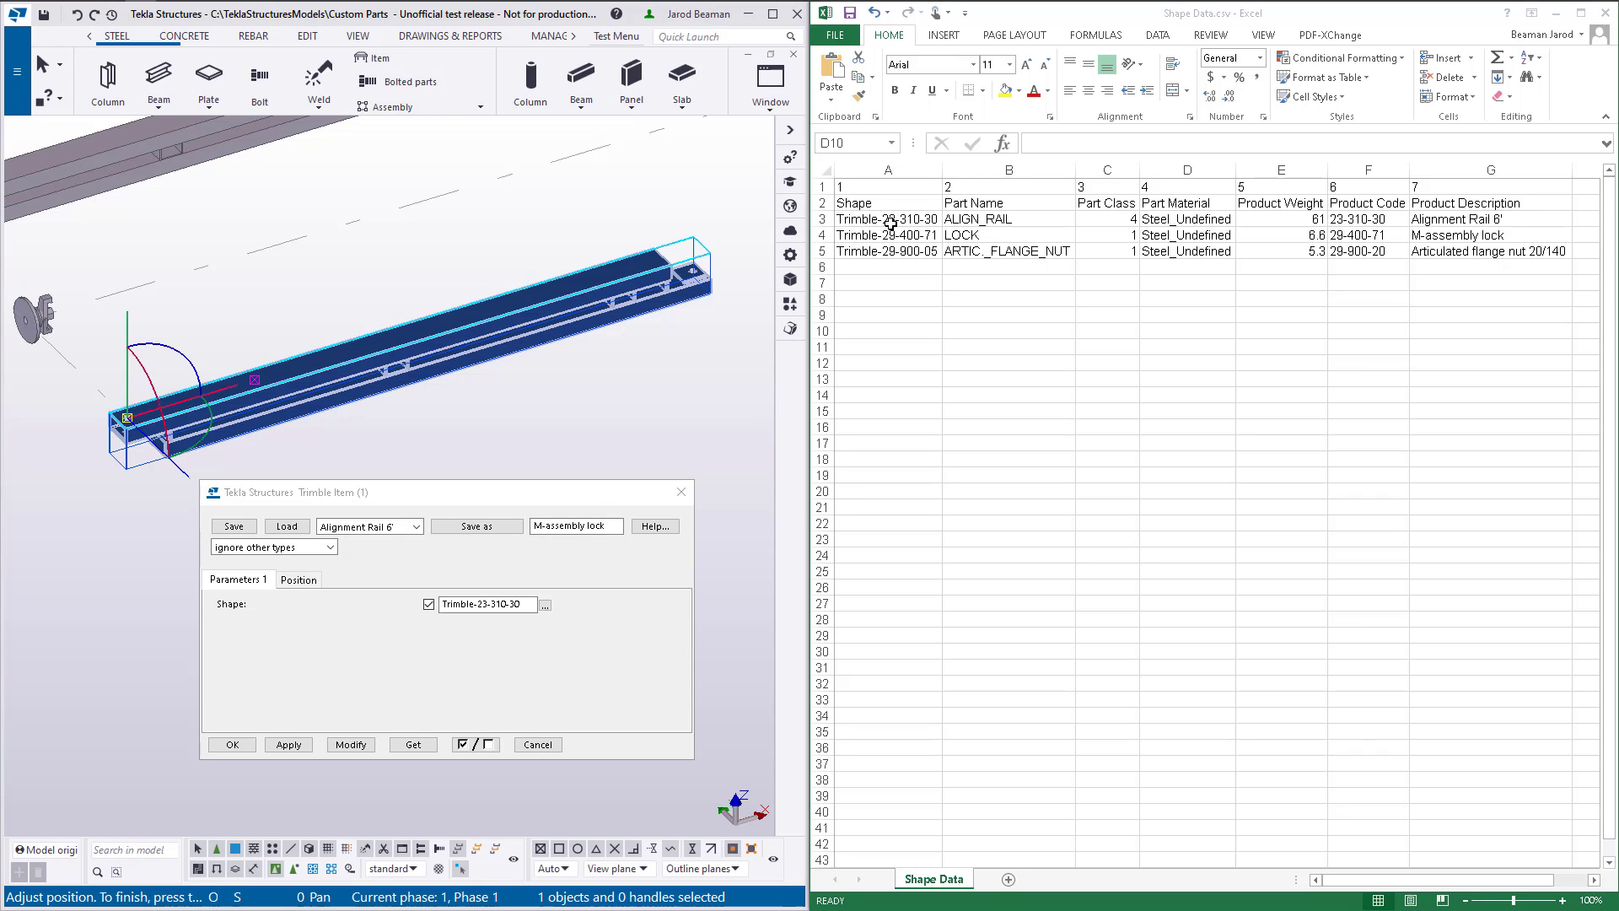
click(873, 234)
key(ctrl+c)
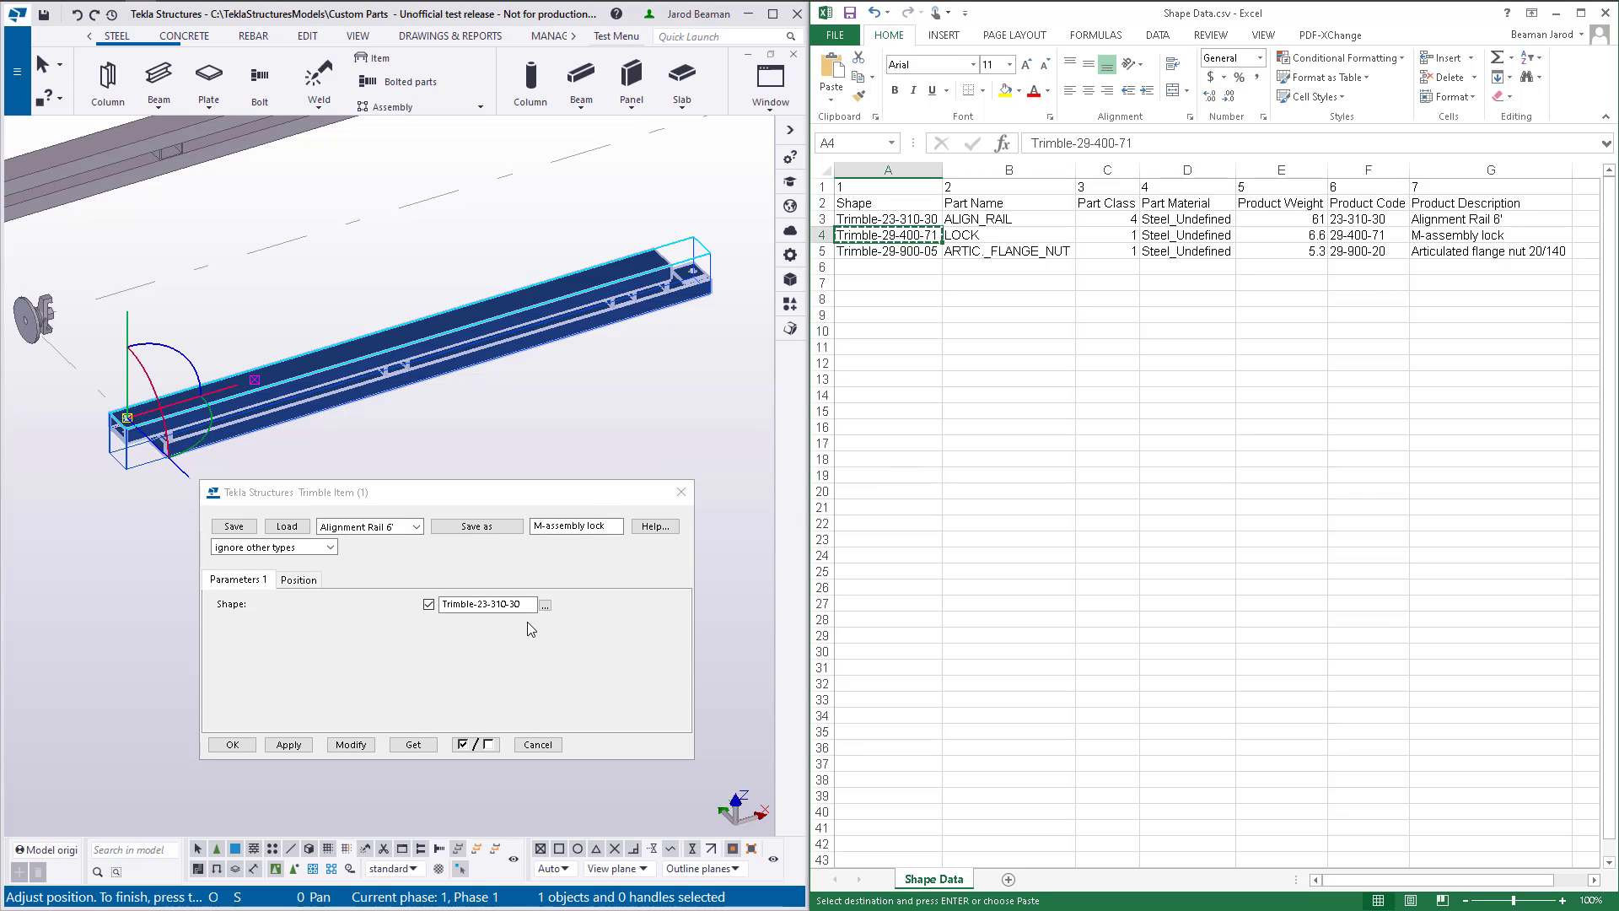
double_click(485, 604)
key(ctrl+v)
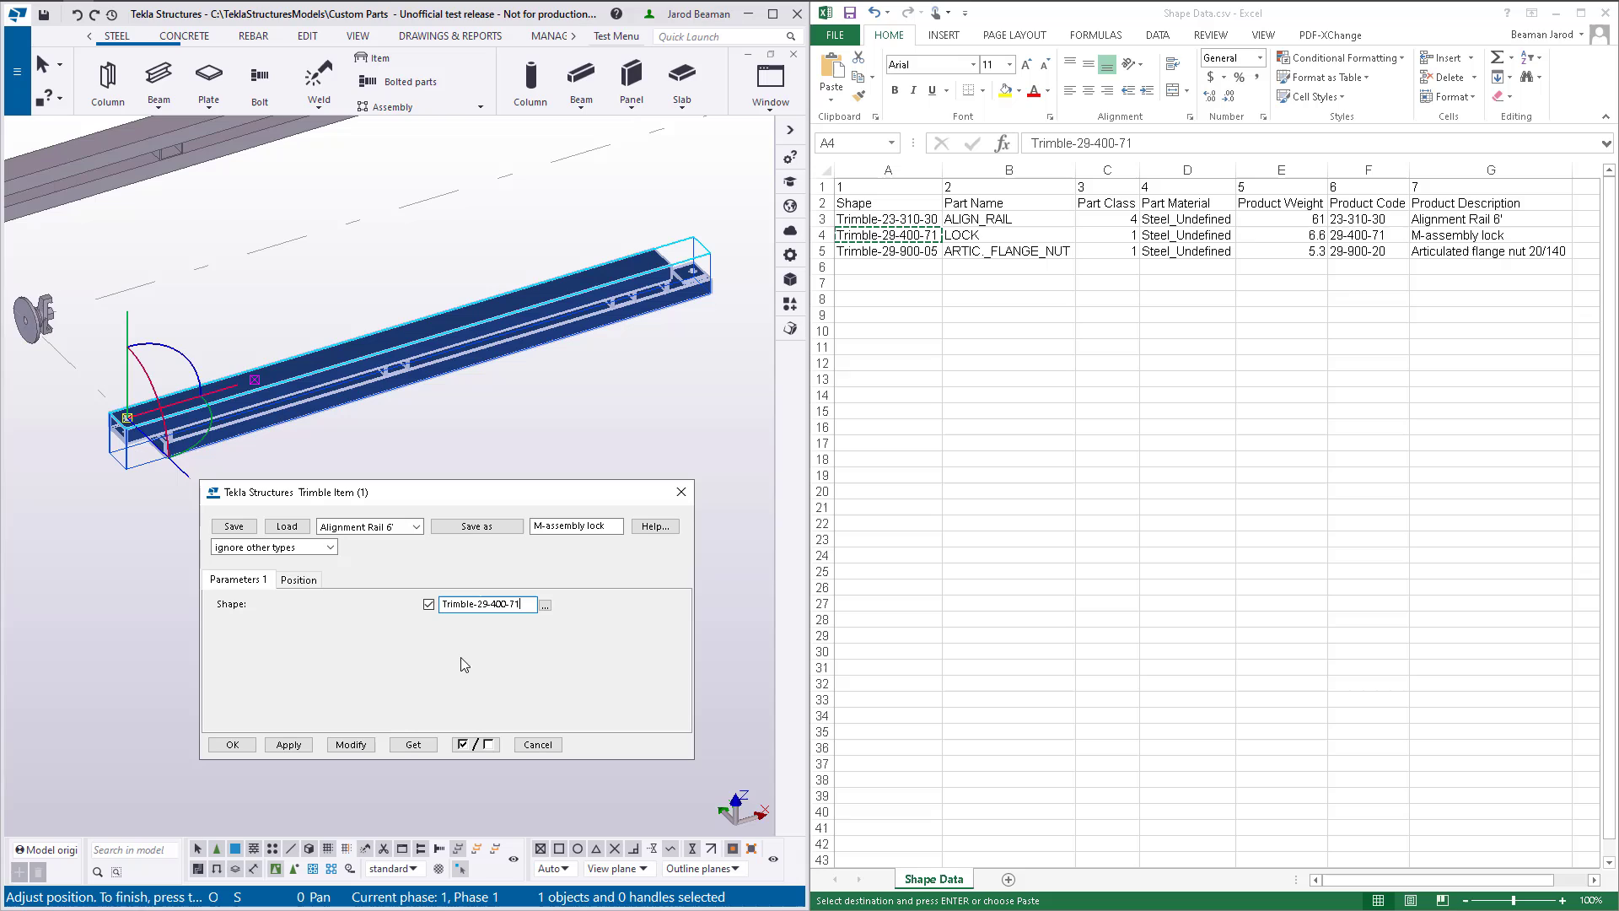
click(512, 529)
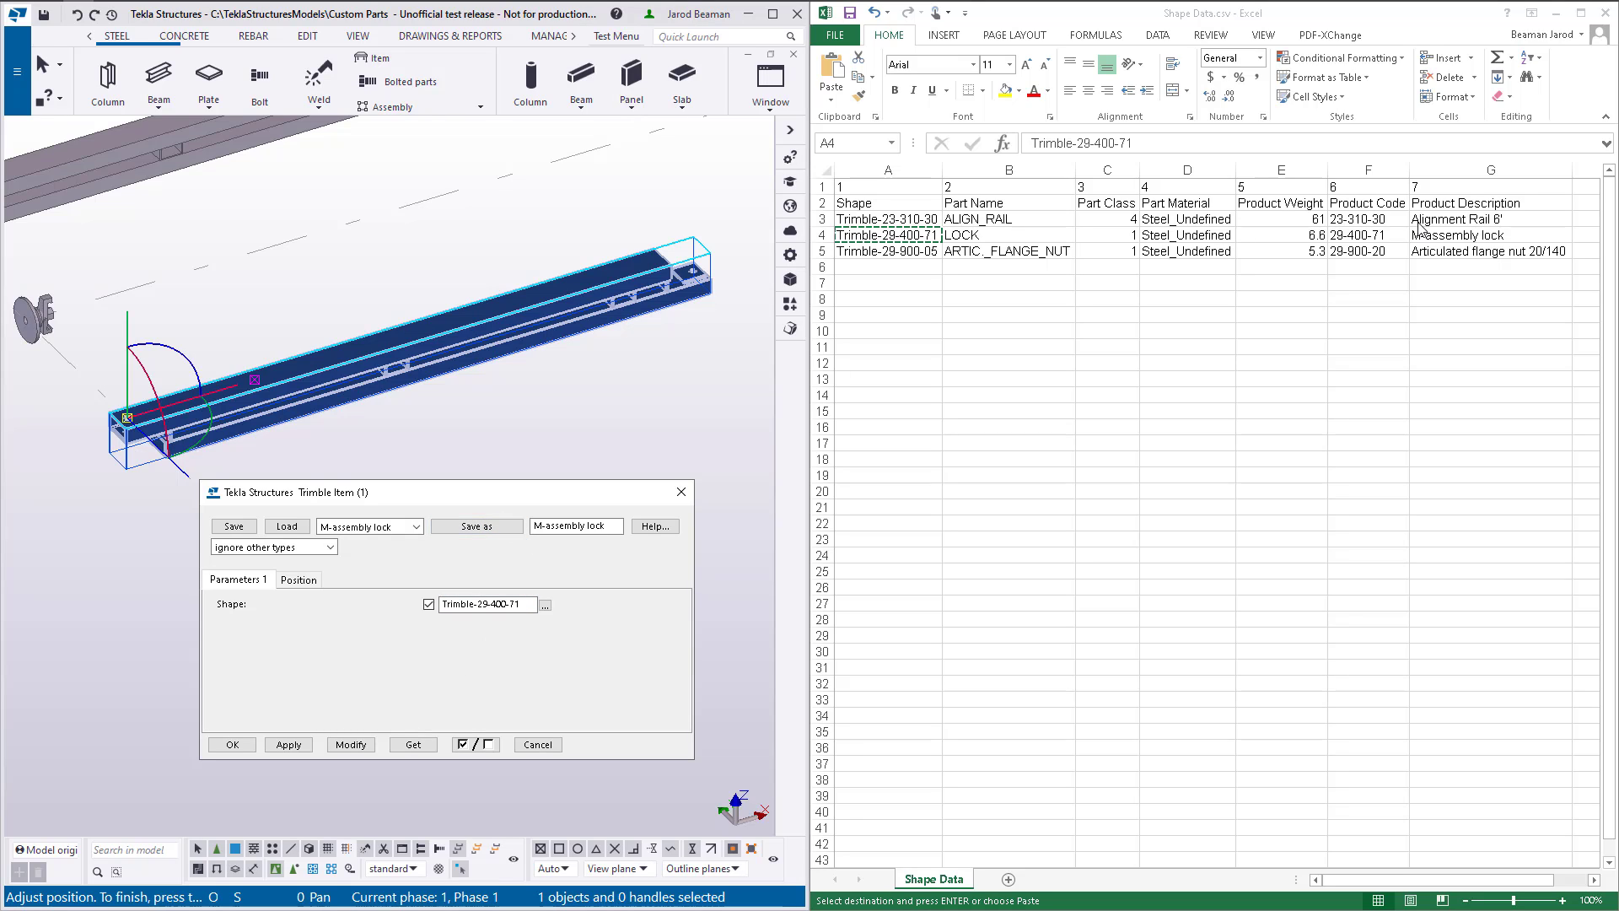
Copy the flange nut's product description from Excel as the new settings name, changing it to Articulated flange nut 20-140
click(1491, 251)
click(1491, 251)
key(ctrl+c)
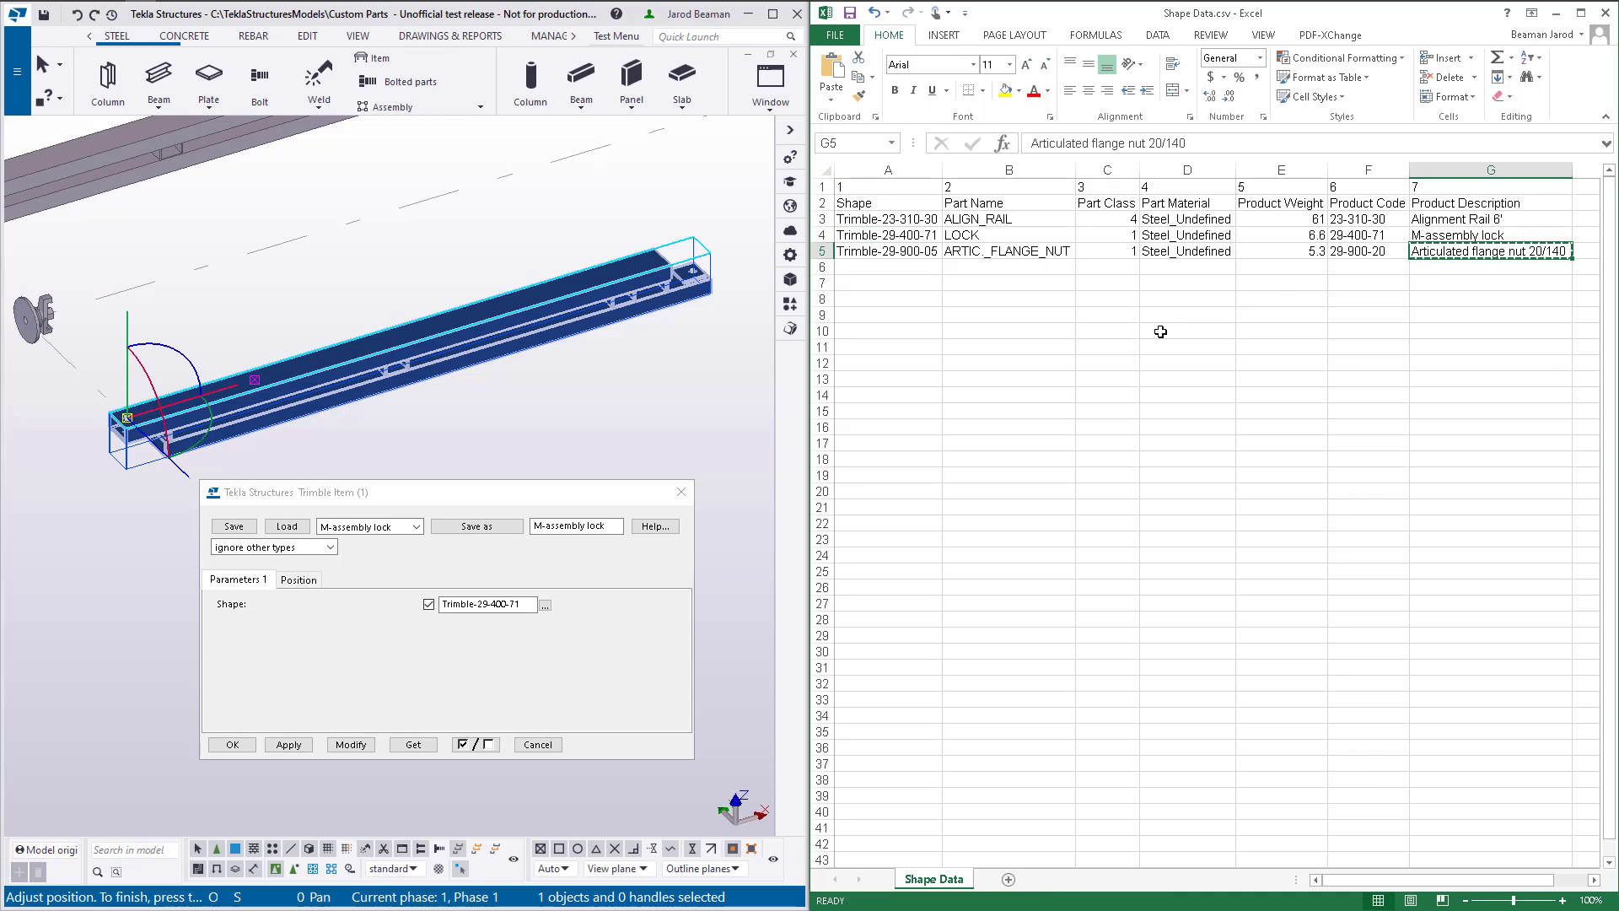
triple_click(617, 525)
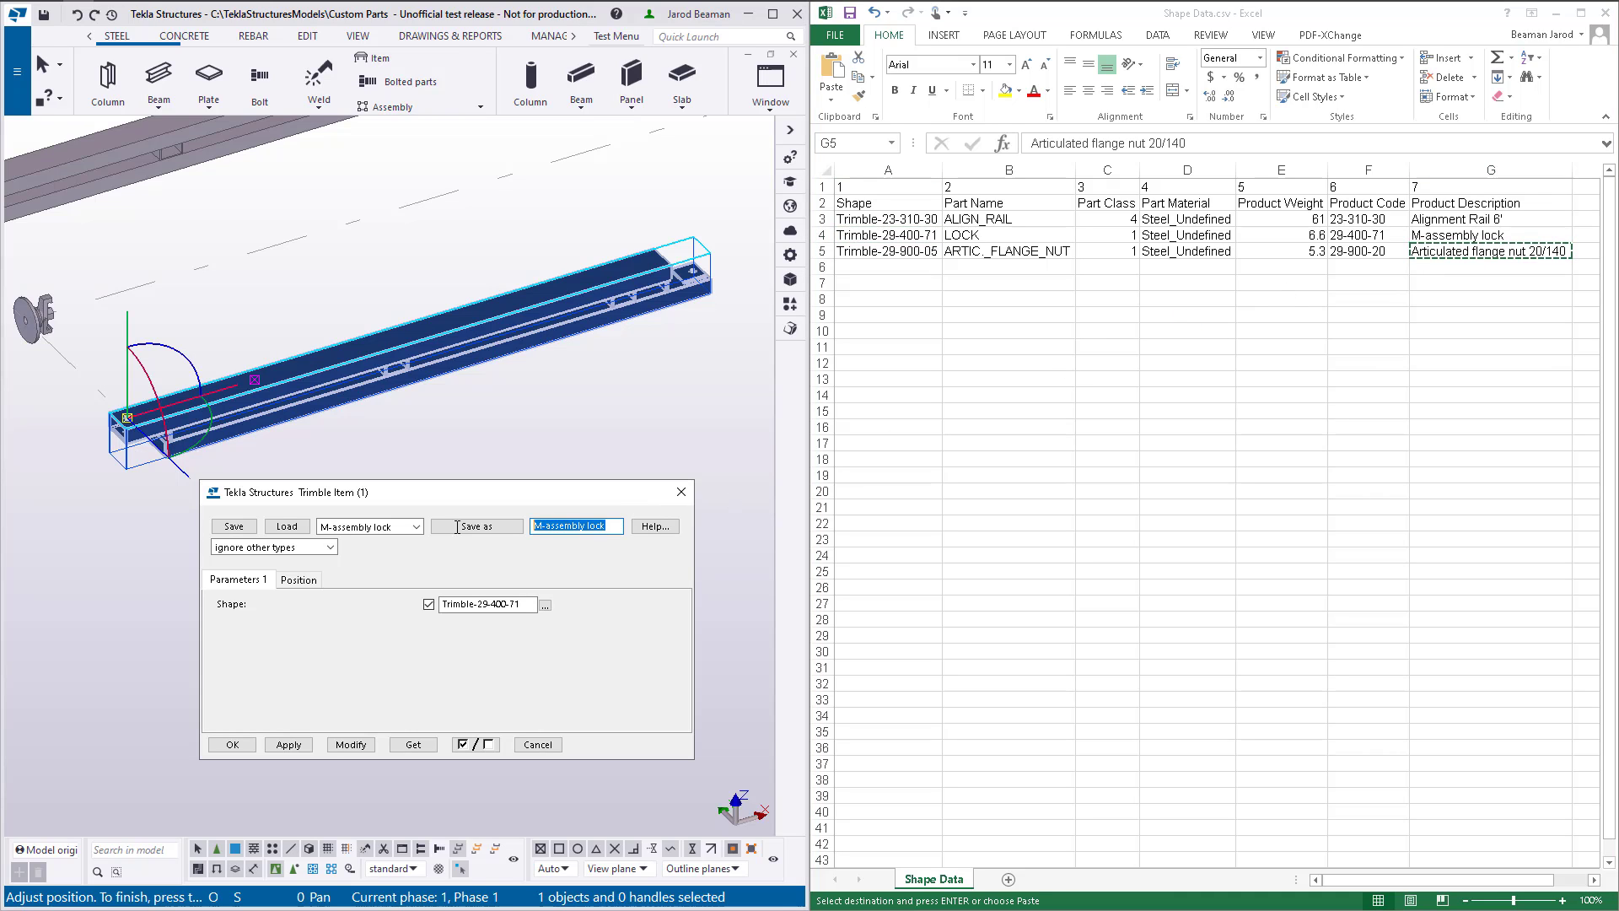
key(ctrl+v)
key(BackSpace)
text(-)
Copy shape Trimble-29-900-05 from the Excel sheet into the Trimble Item's Shape and save the flange nut settings
click(893, 252)
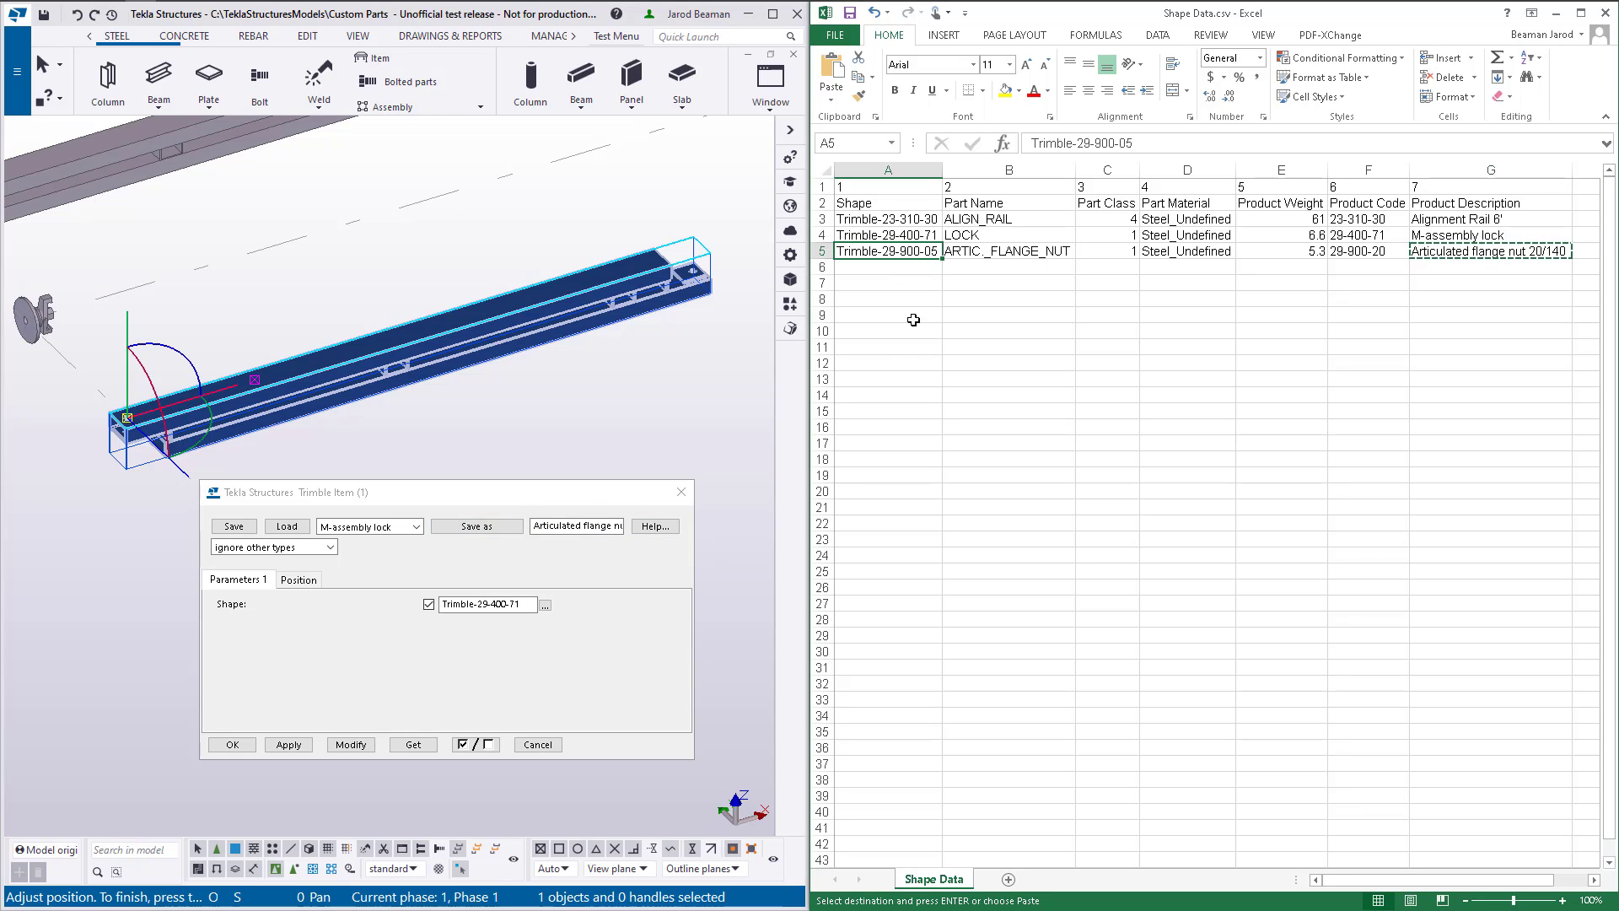
key(ctrl+c)
double_click(527, 605)
key(ctrl+v)
click(577, 530)
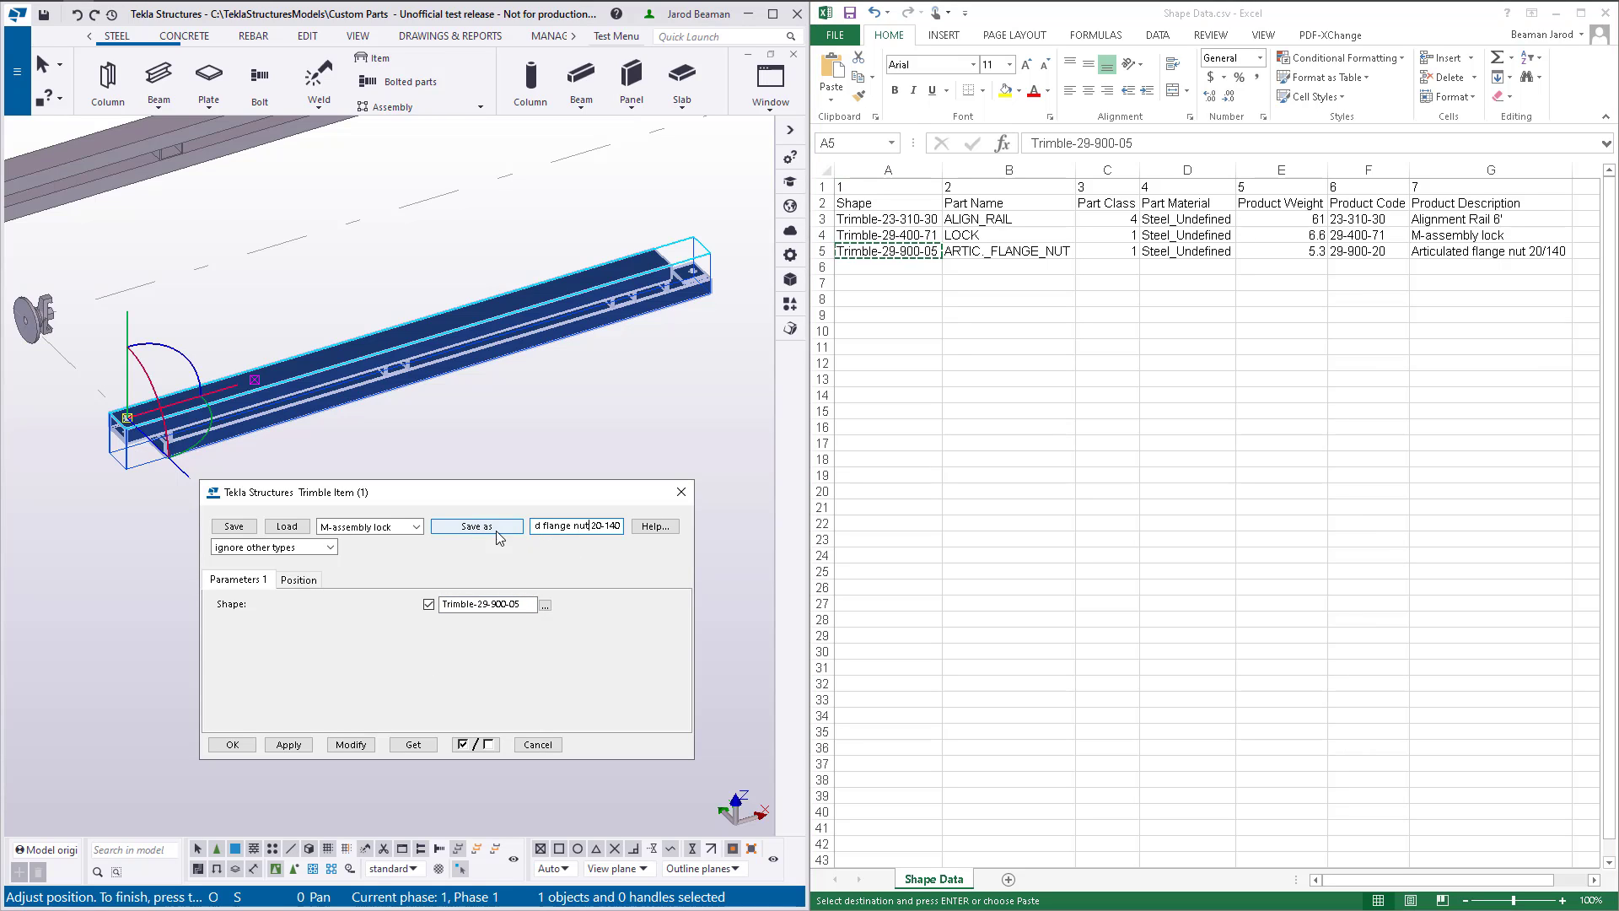
click(501, 529)
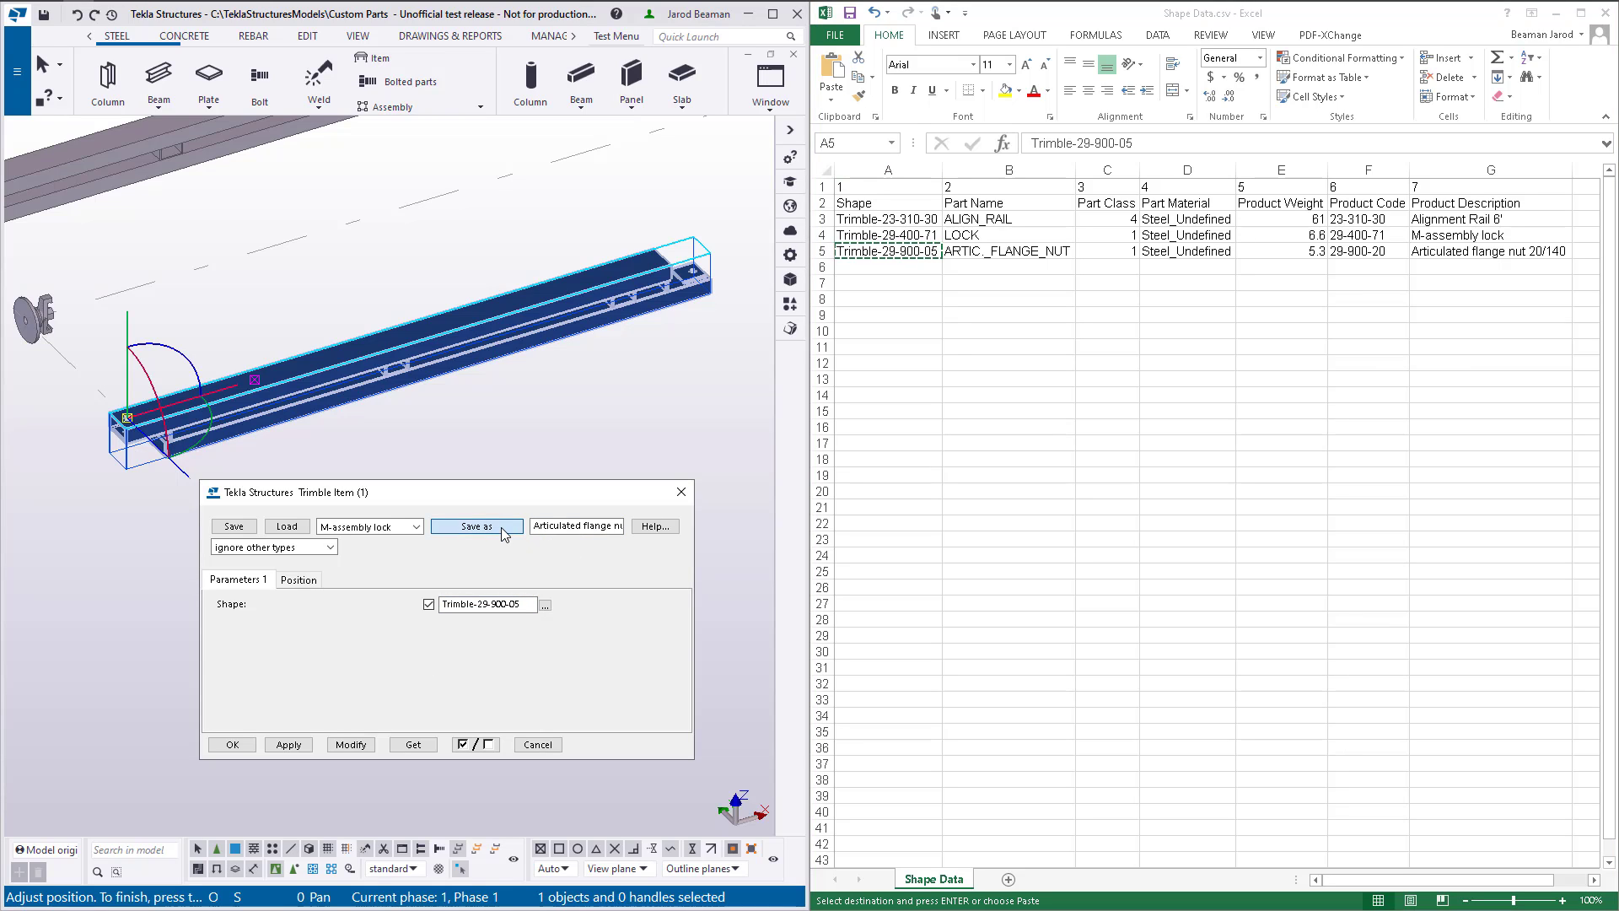
click(415, 527)
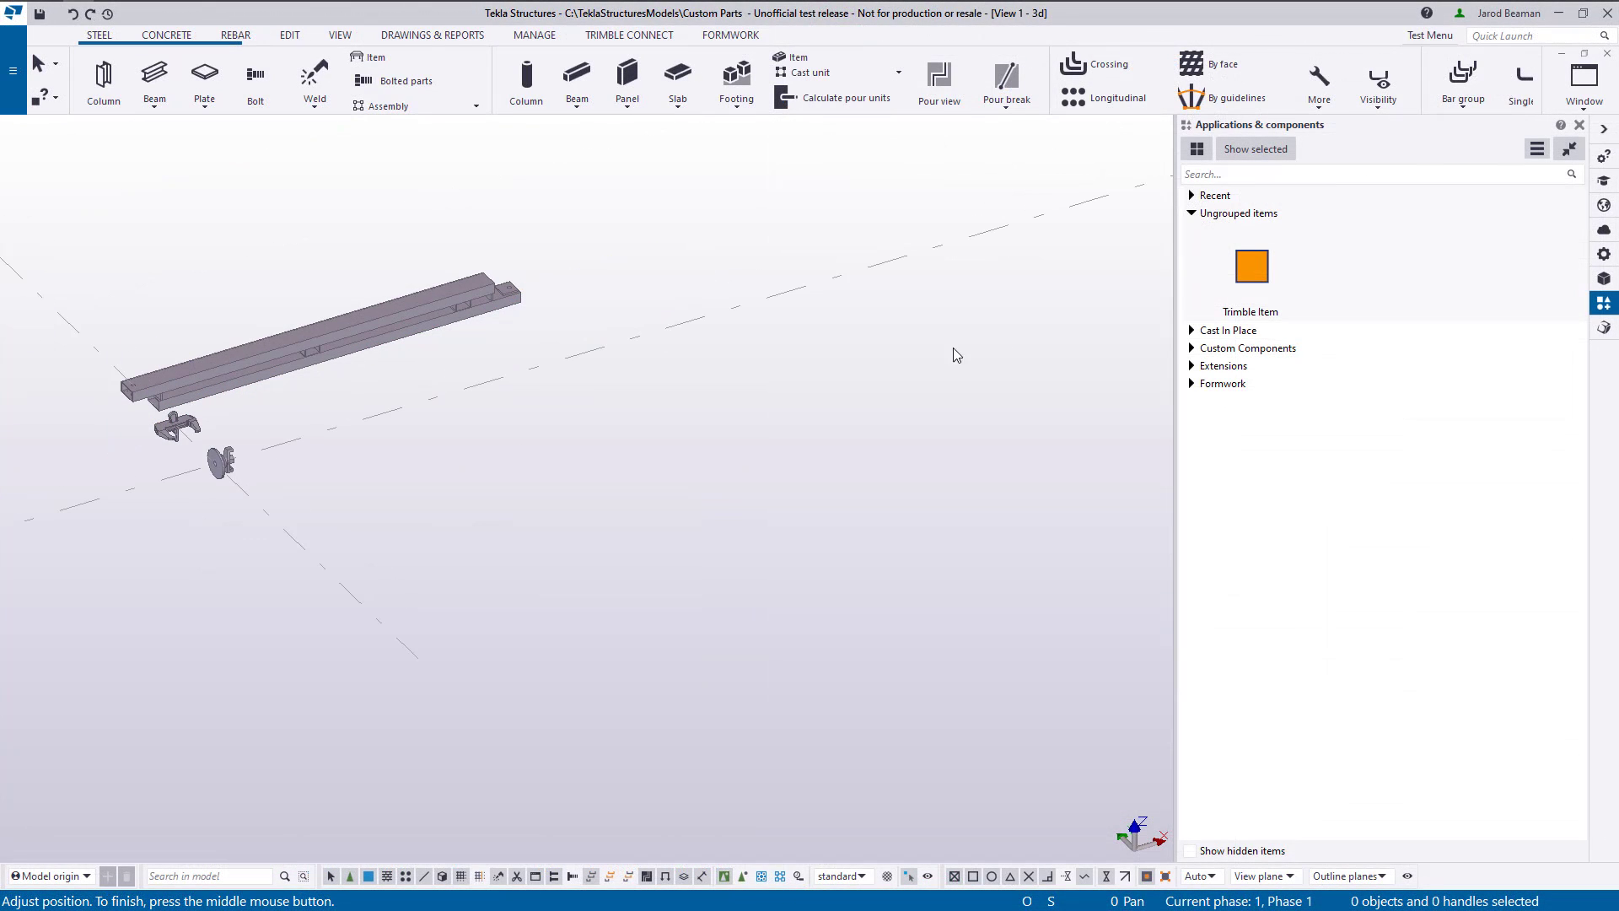
Load the Articulated flange nut 20-140 settings for the Trimble Item and place it on the grid line beyond the existing parts, oriented orthogonally to that line
click(1258, 285)
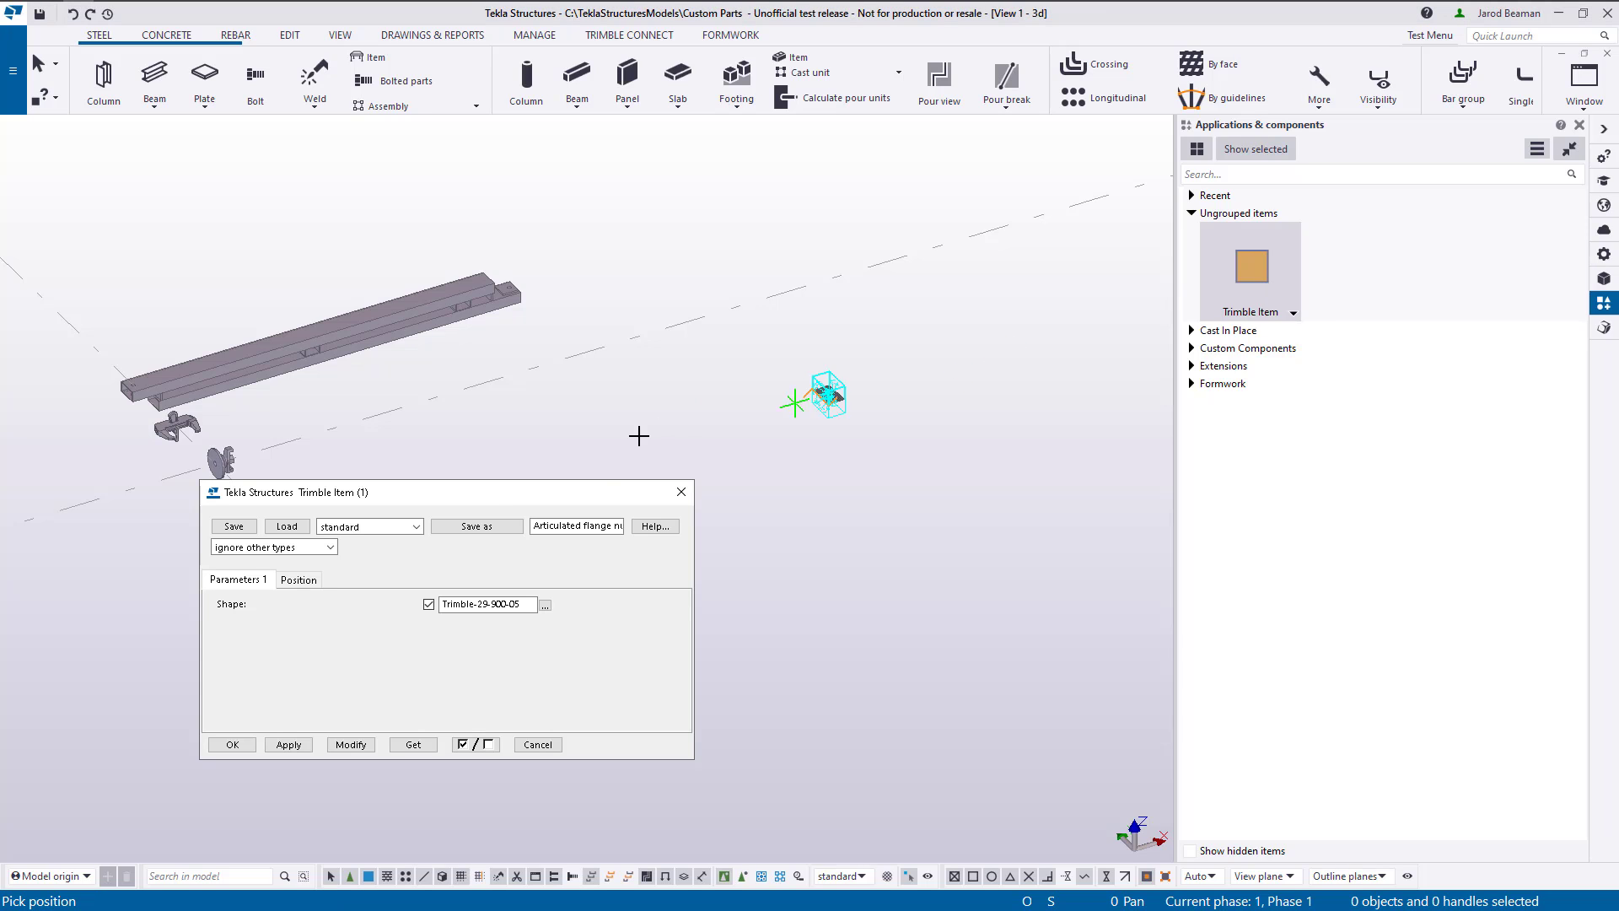
drag(529, 503, 1022, 357)
click(868, 376)
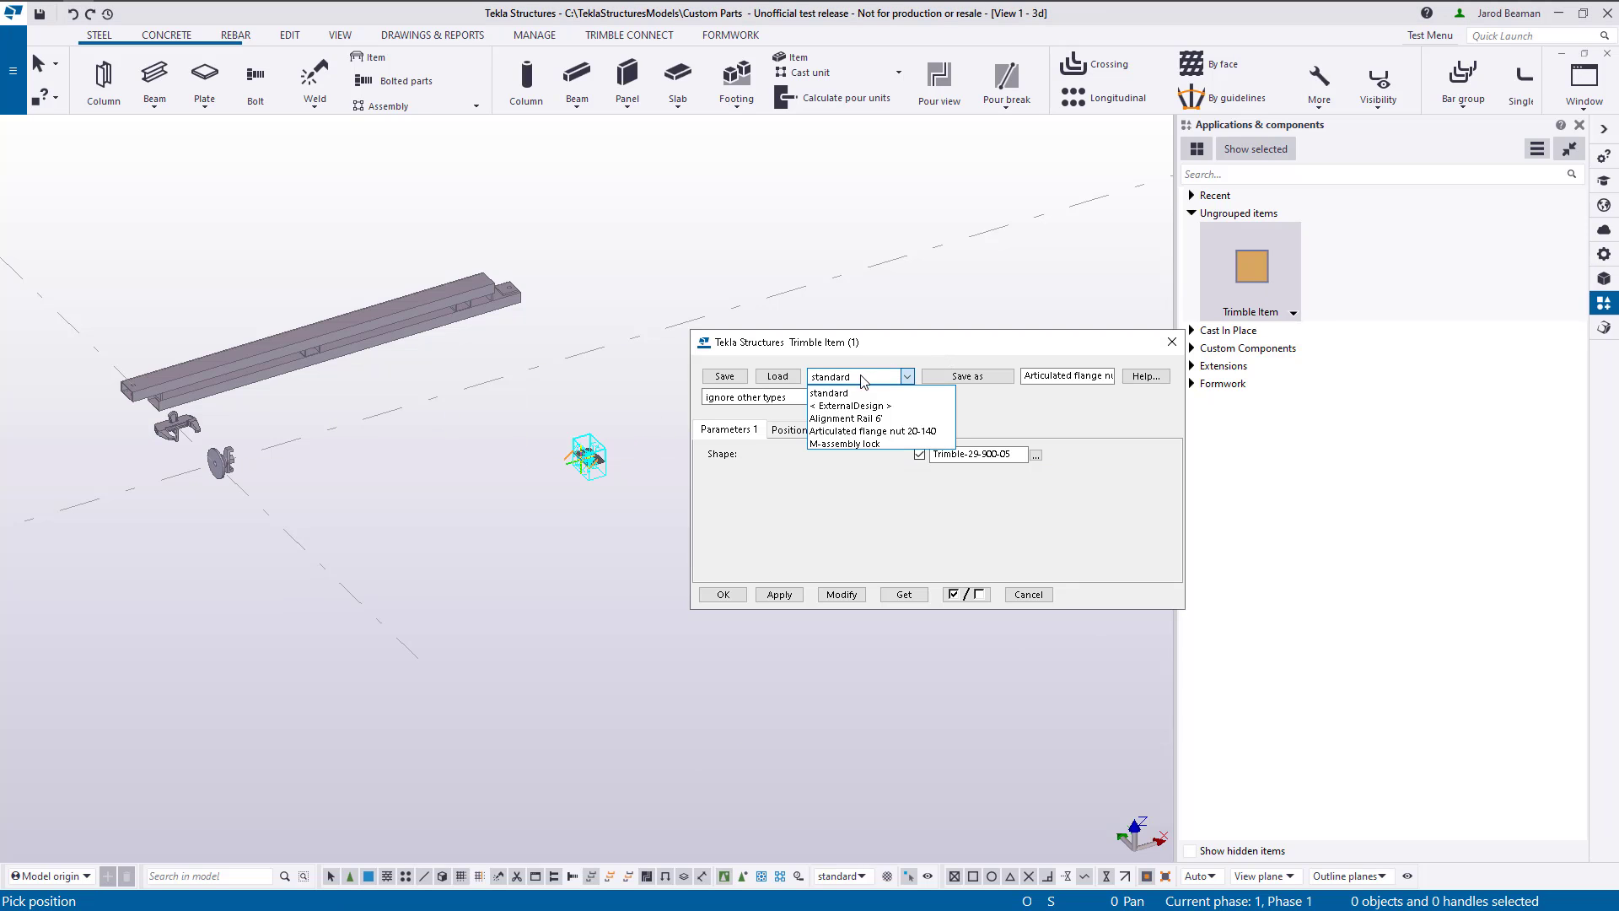
click(849, 431)
click(778, 376)
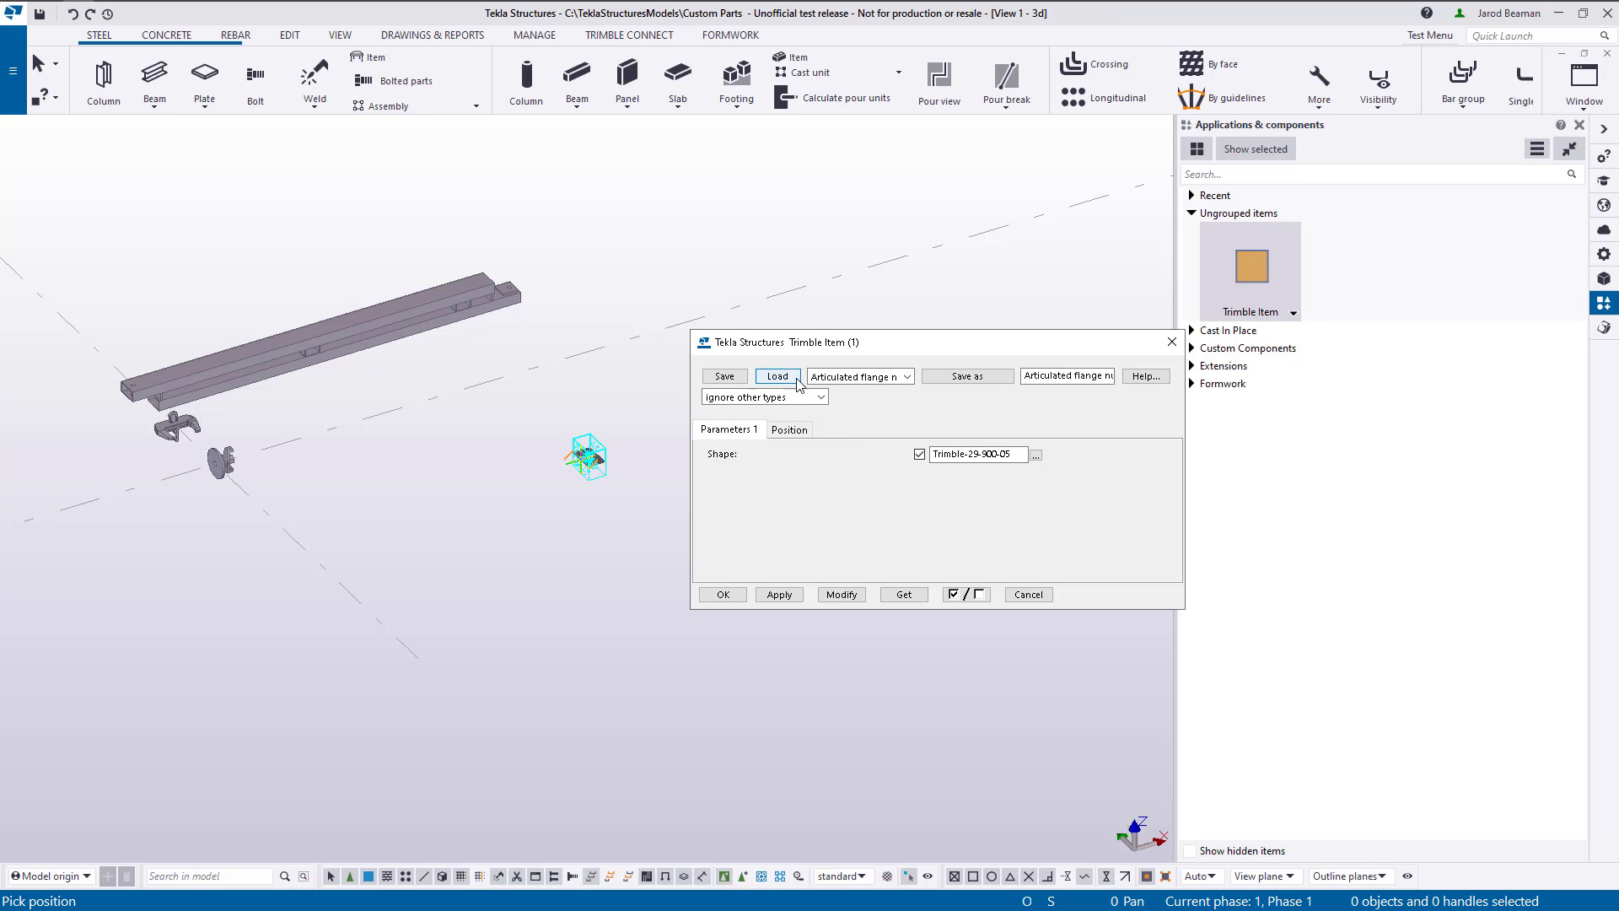
click(779, 594)
scroll(288, 489, up, 1)
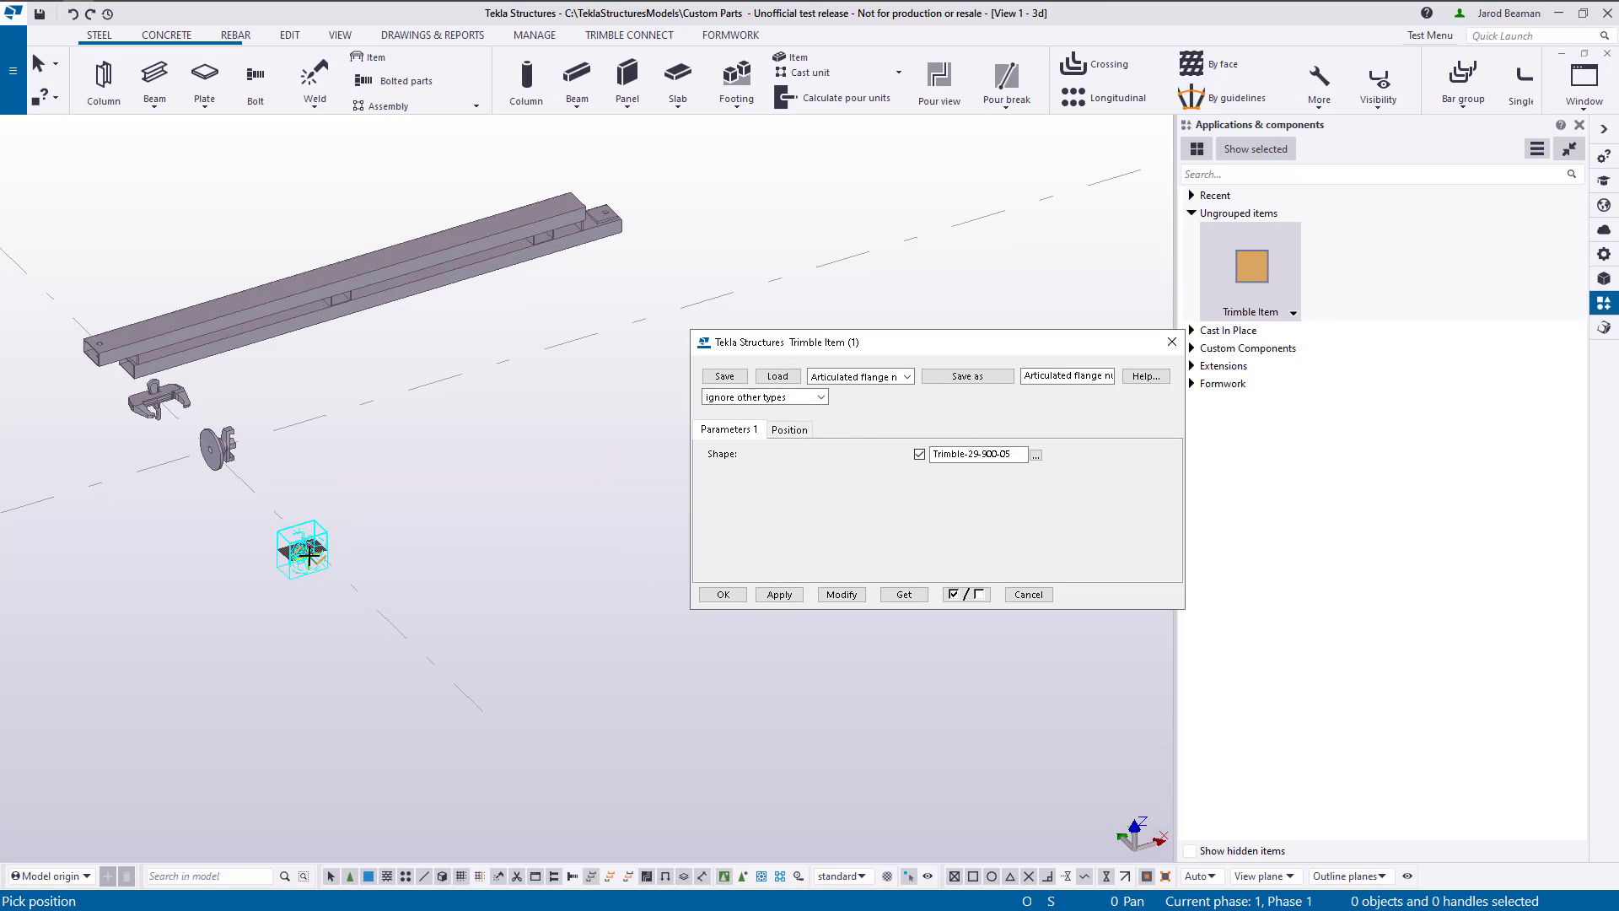
click(315, 553)
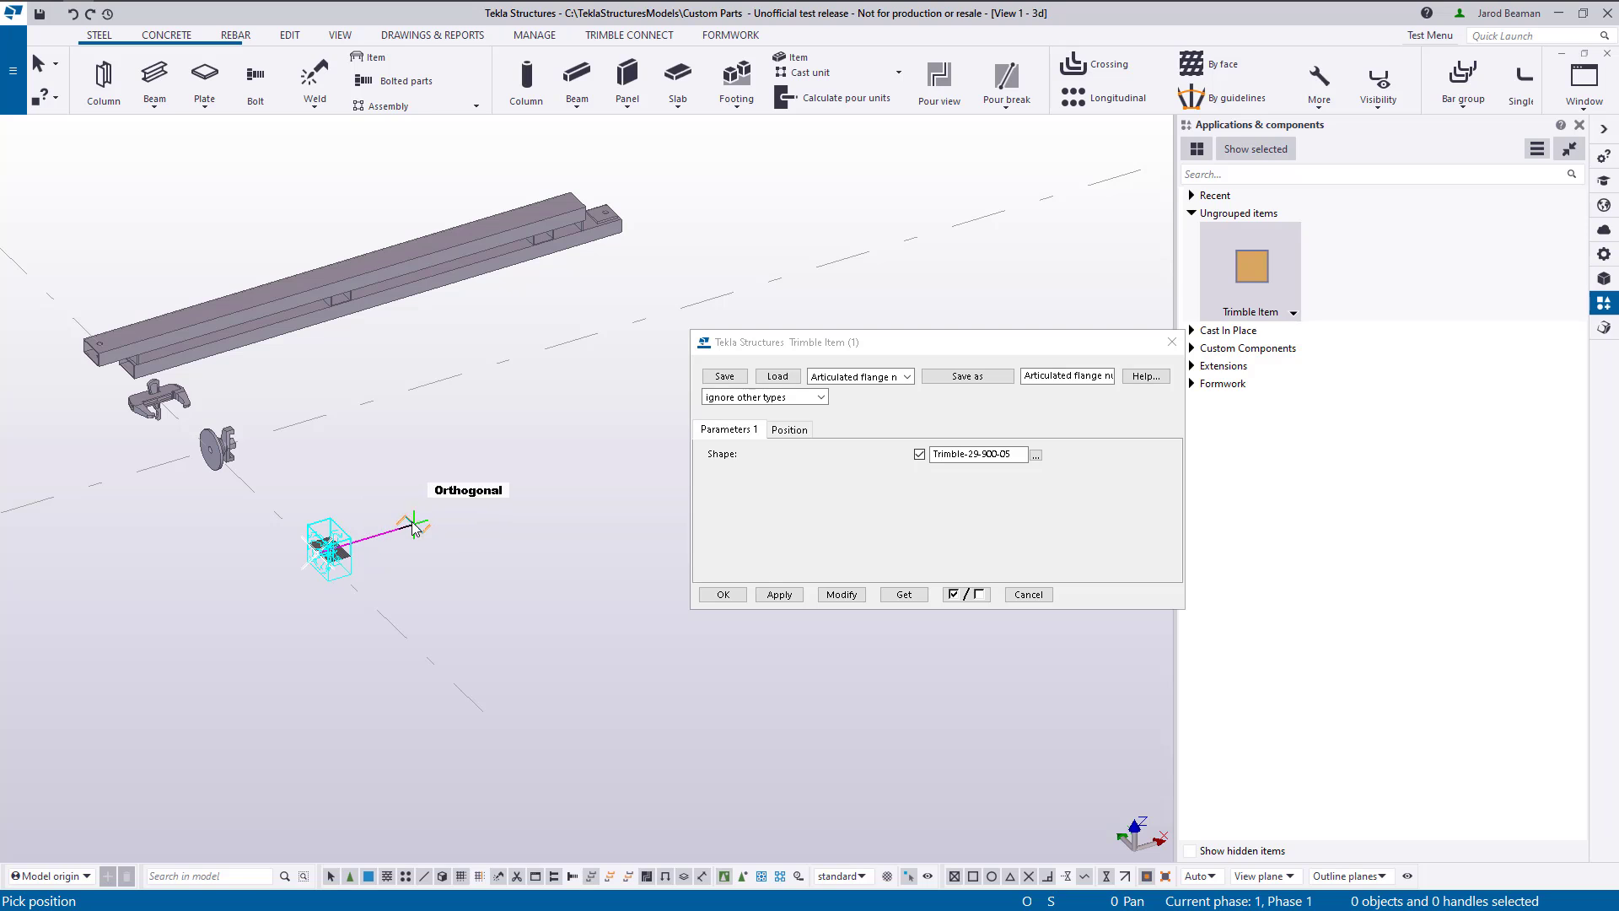
click(419, 530)
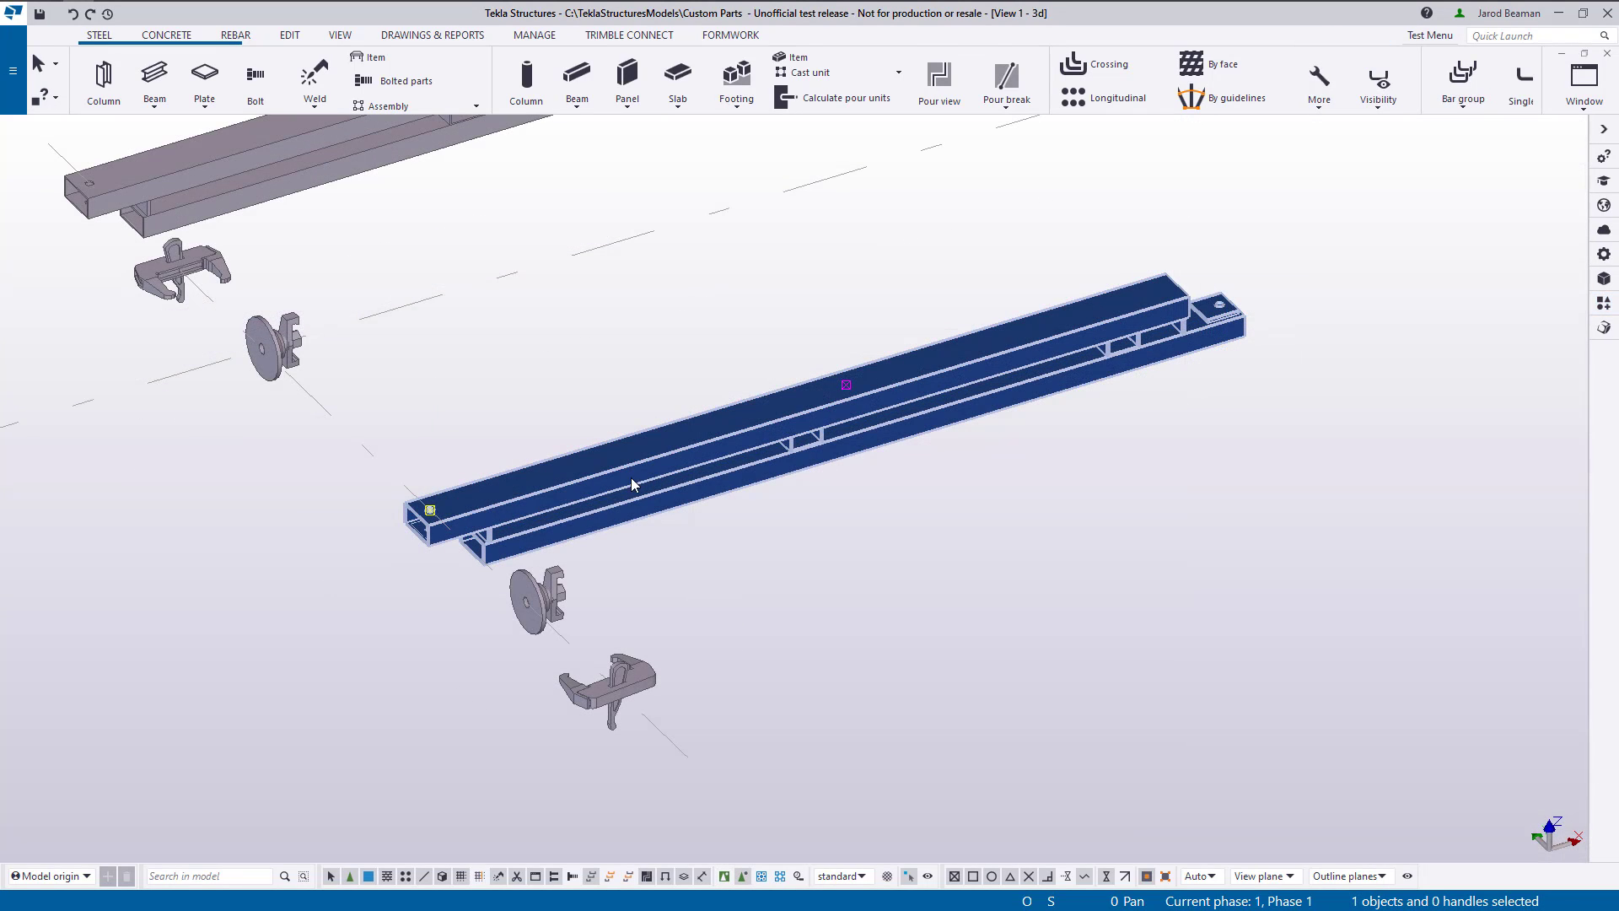
Inquire the selected alignment rail object and examine its profile, product weight, description and code at the end of the report
right_click(628, 477)
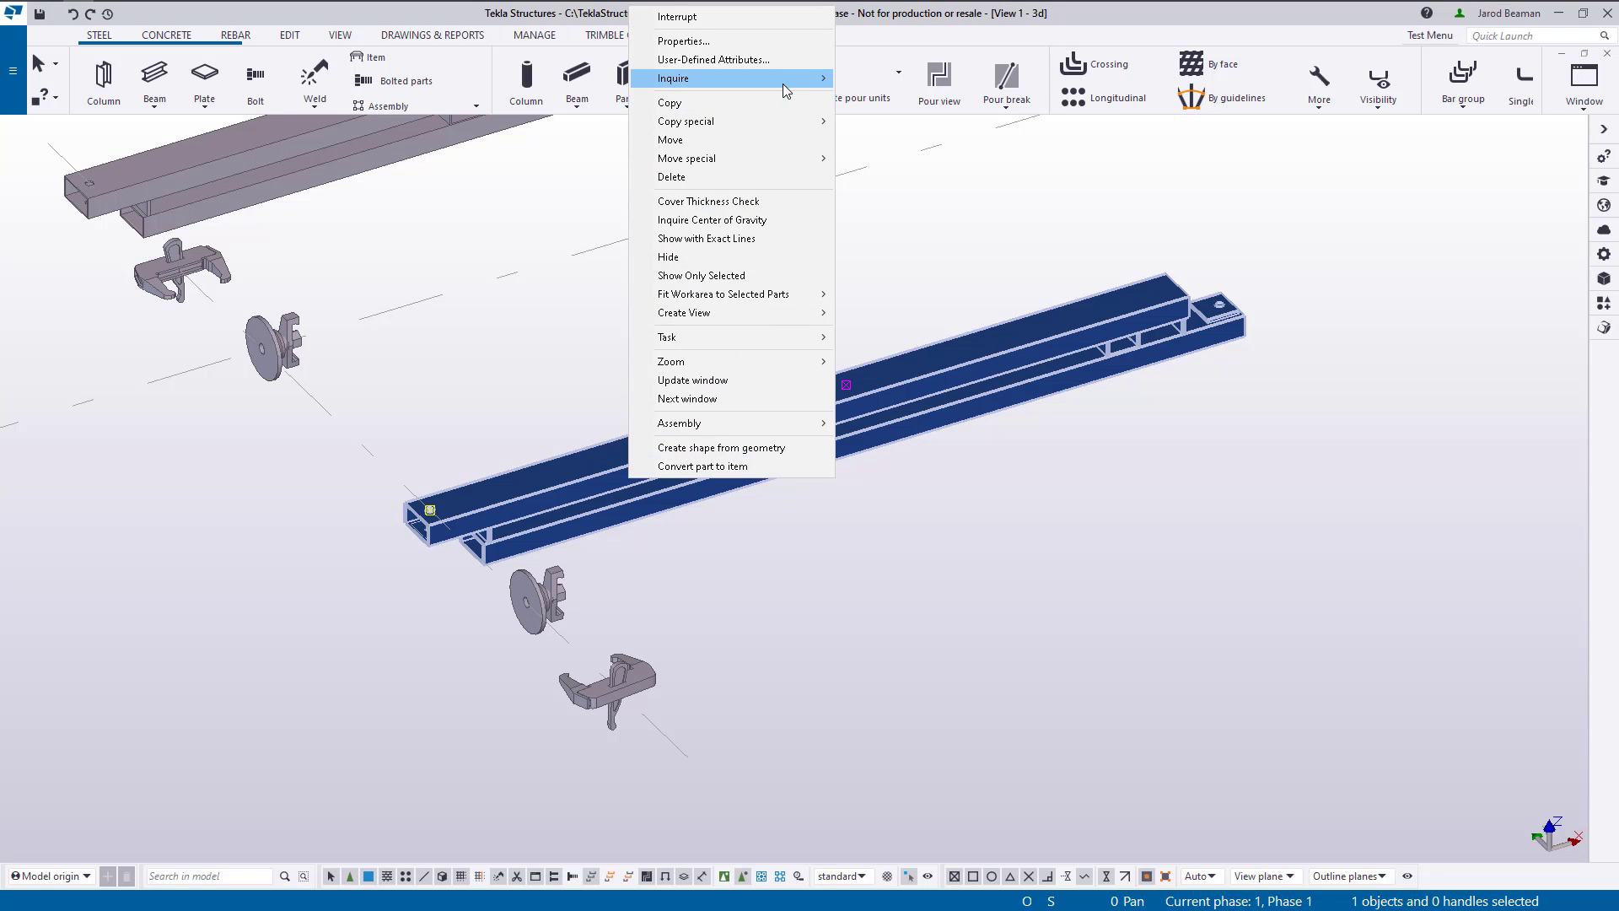
mouse_move(783, 78)
click(867, 78)
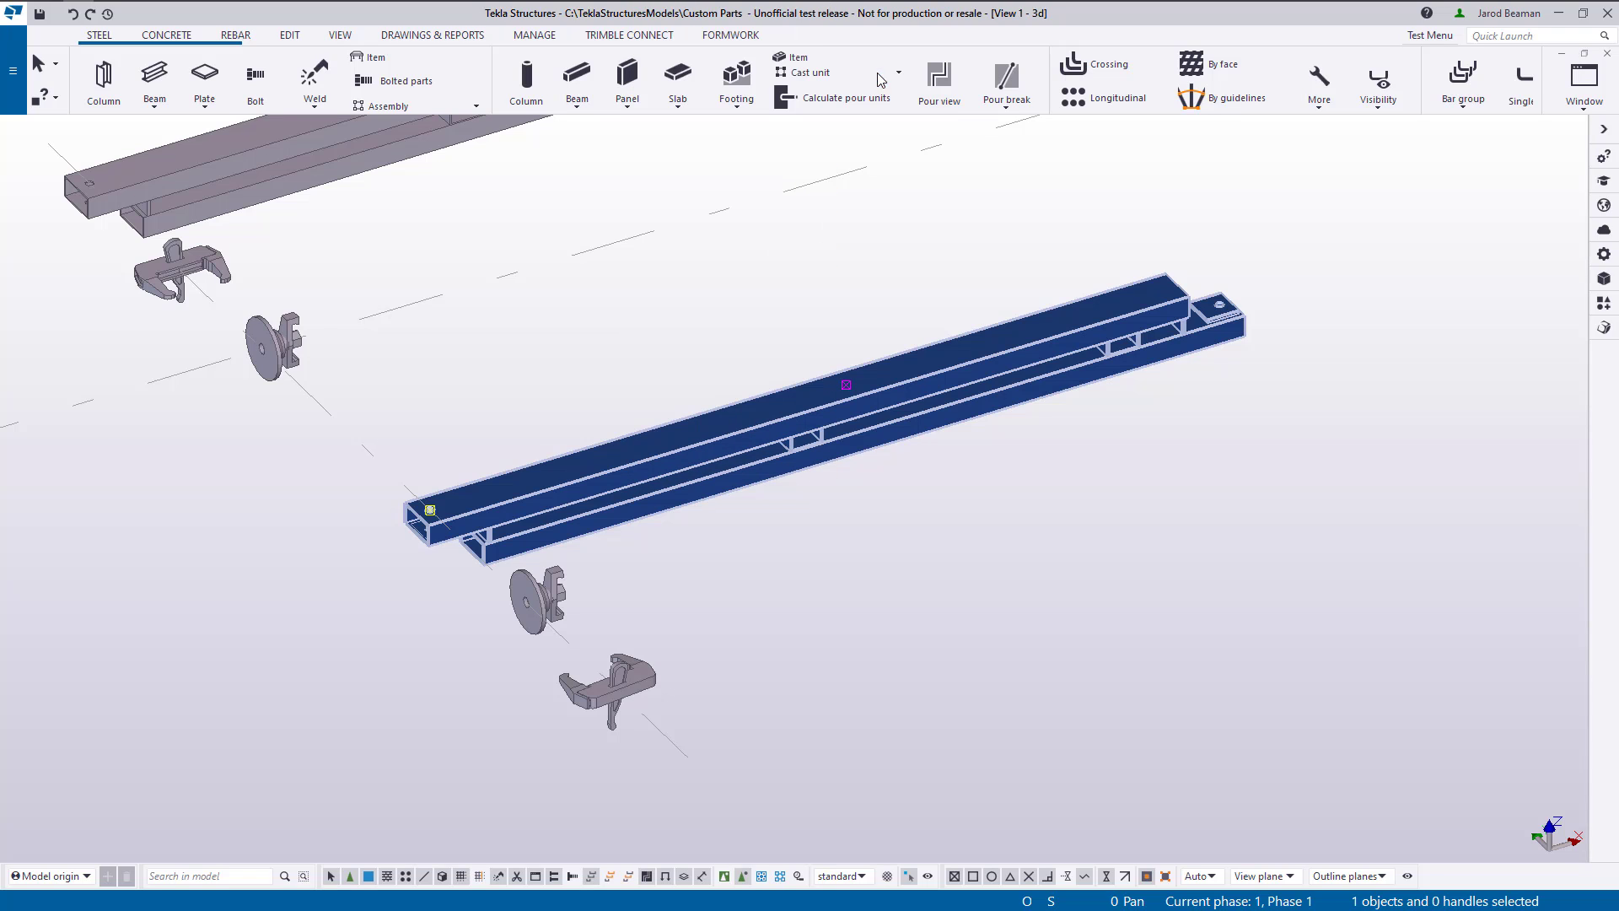
scroll(379, 385, down, 15)
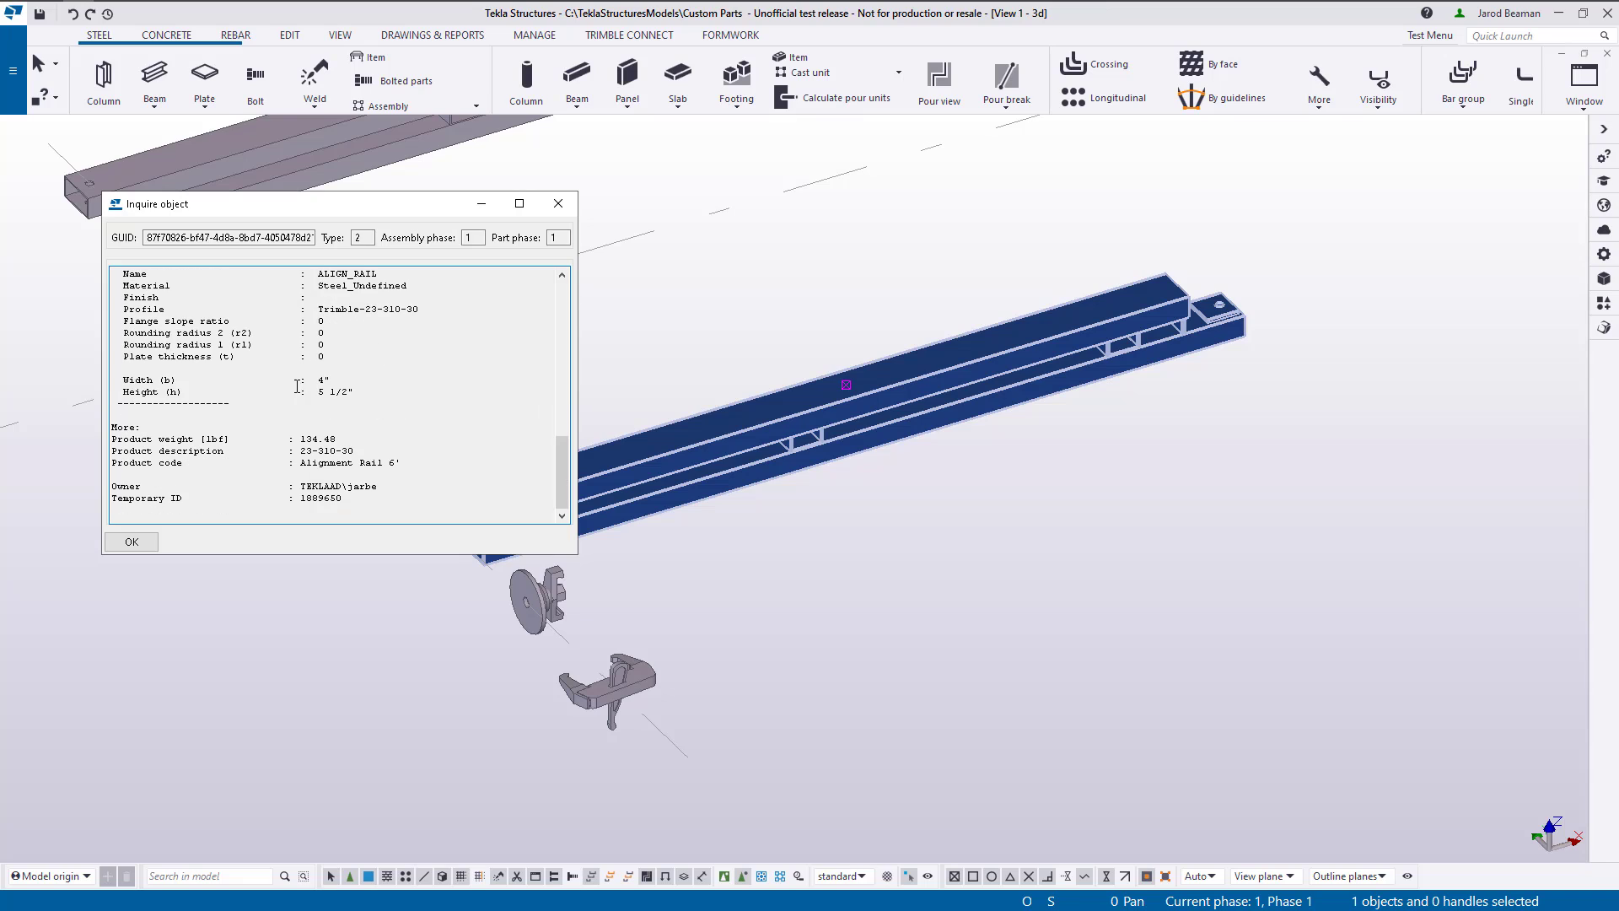